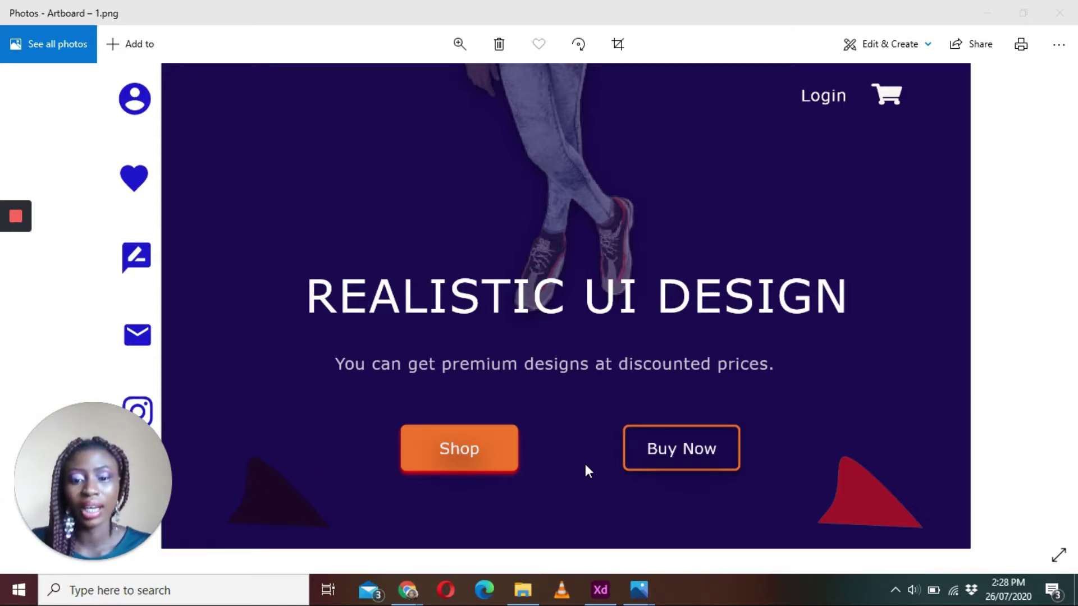
Switch to Adobe XD and examine the figure image and the sidebar icons of the finished design on Artboard – 1.
key("alt+Tab")
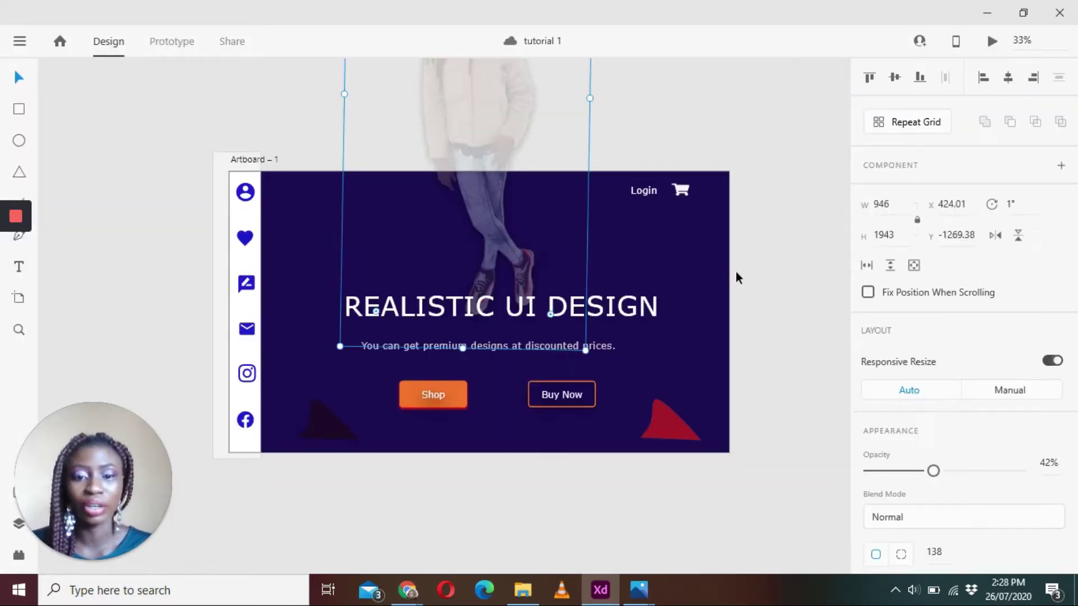
left_click(686, 280)
left_click(478, 246)
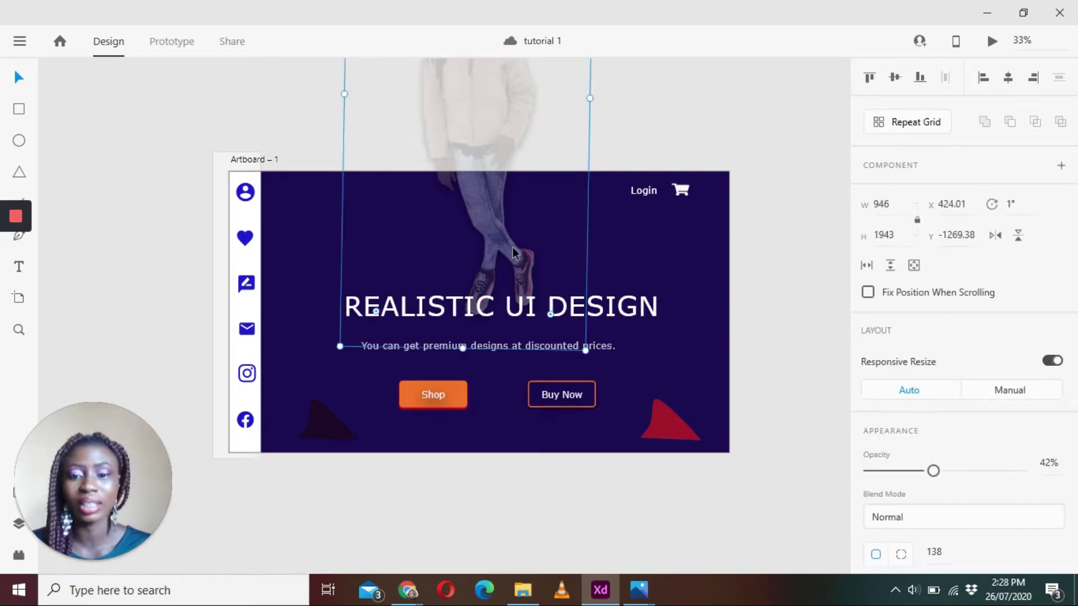
left_click(246, 284)
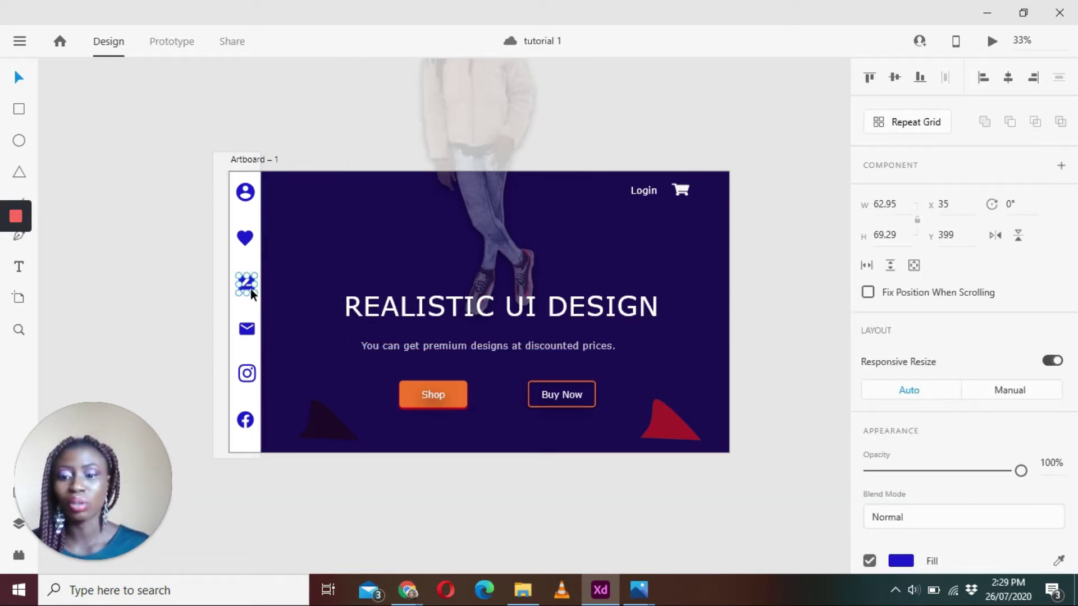
left_click(245, 241)
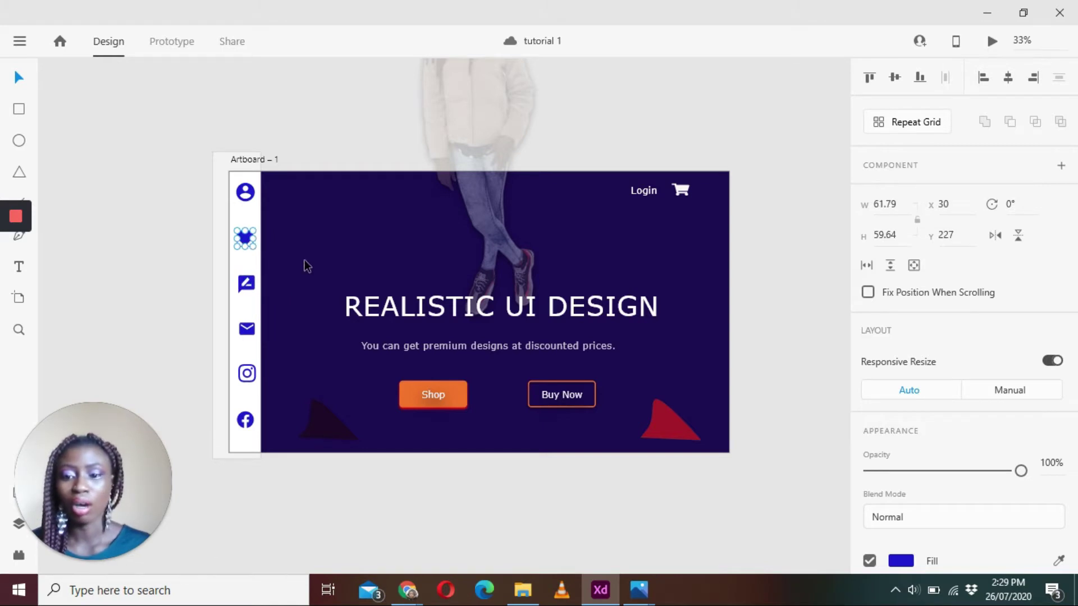
key("Escape")
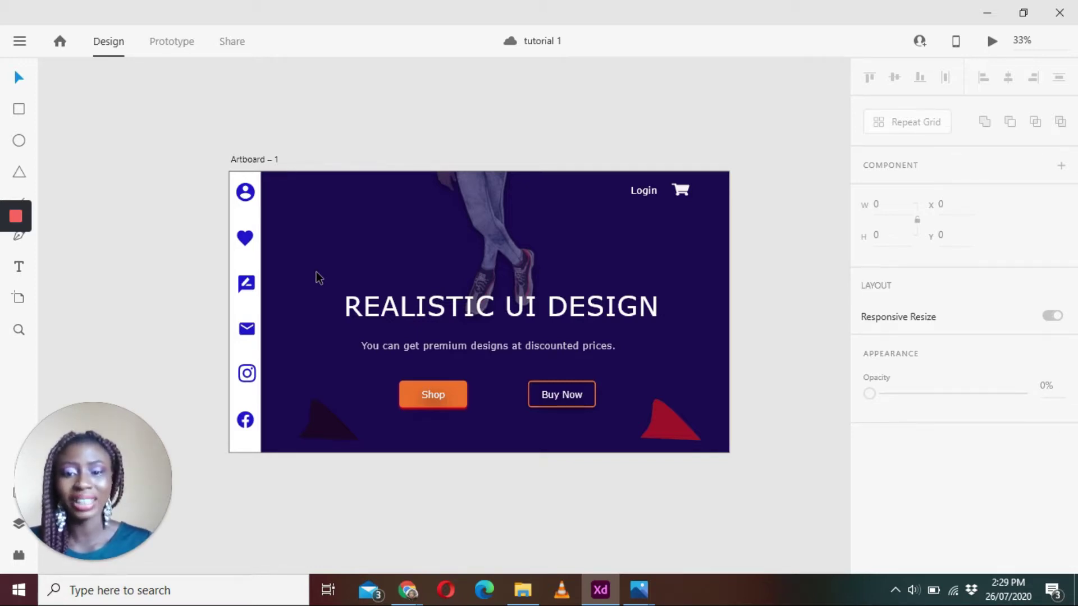
left_click(480, 259)
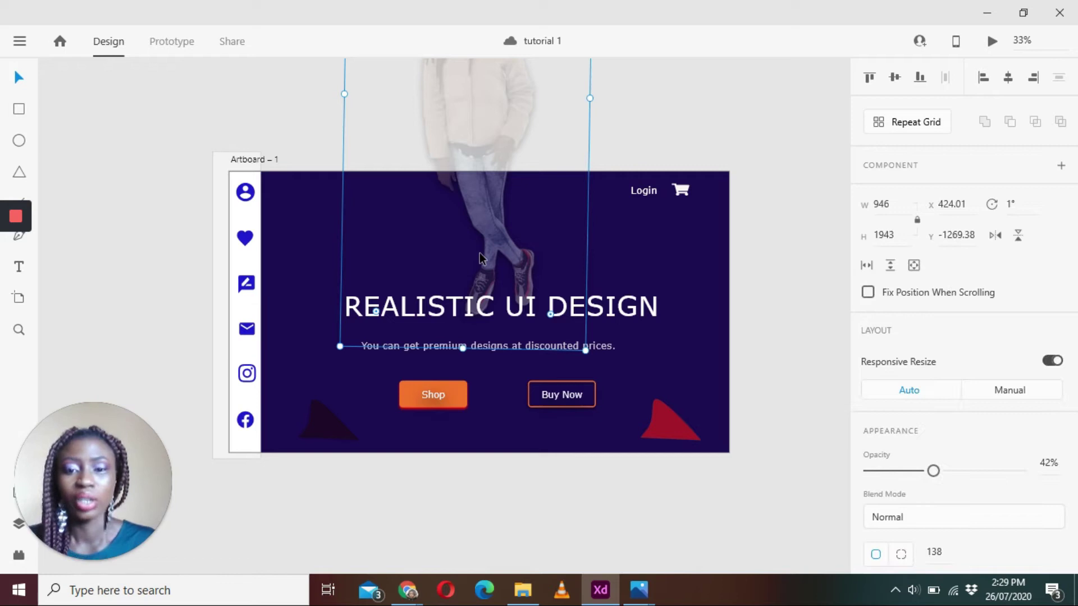
left_click(803, 261)
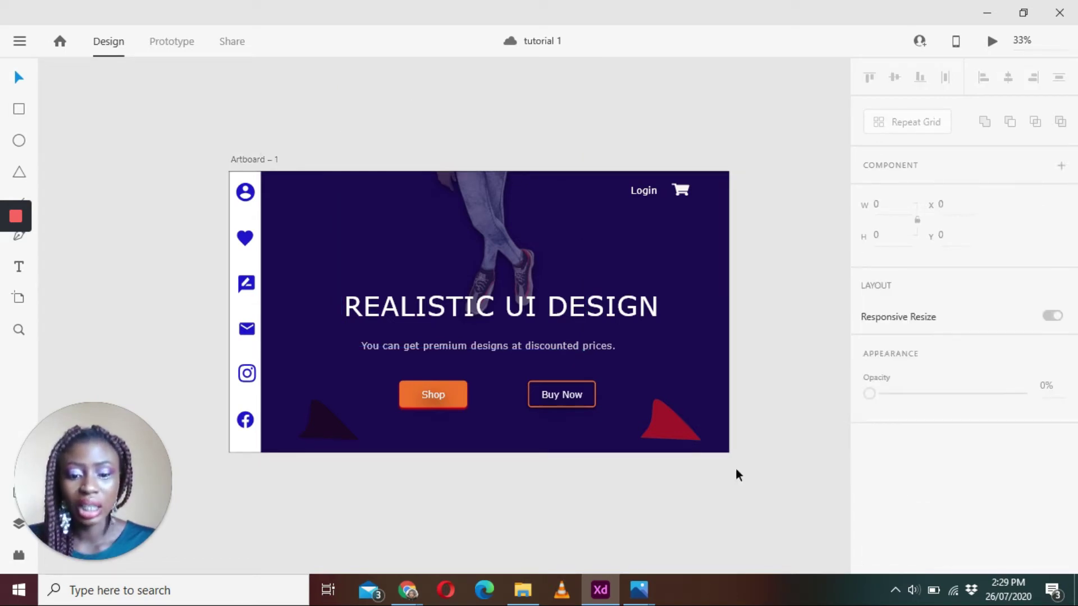
Switch to Photos and view the original photo 20200109_120151.jpeg.
mouse_move(639, 589)
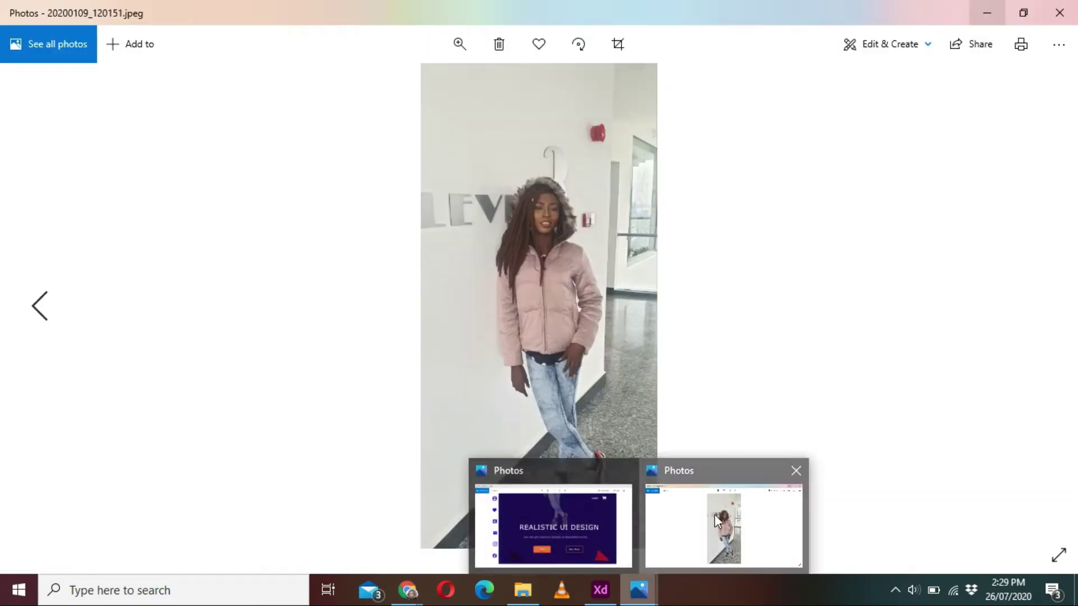
left_click(716, 521)
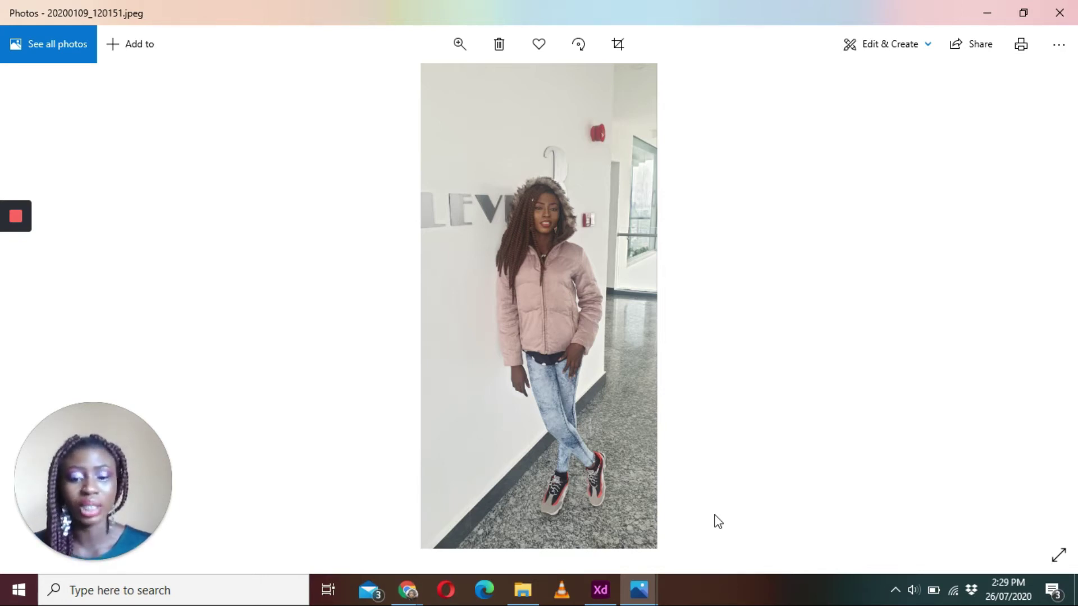
Switch to Chrome, search the web for "background remover" in a new tab and open the remove.bg site.
left_click(408, 590)
left_click(480, 541)
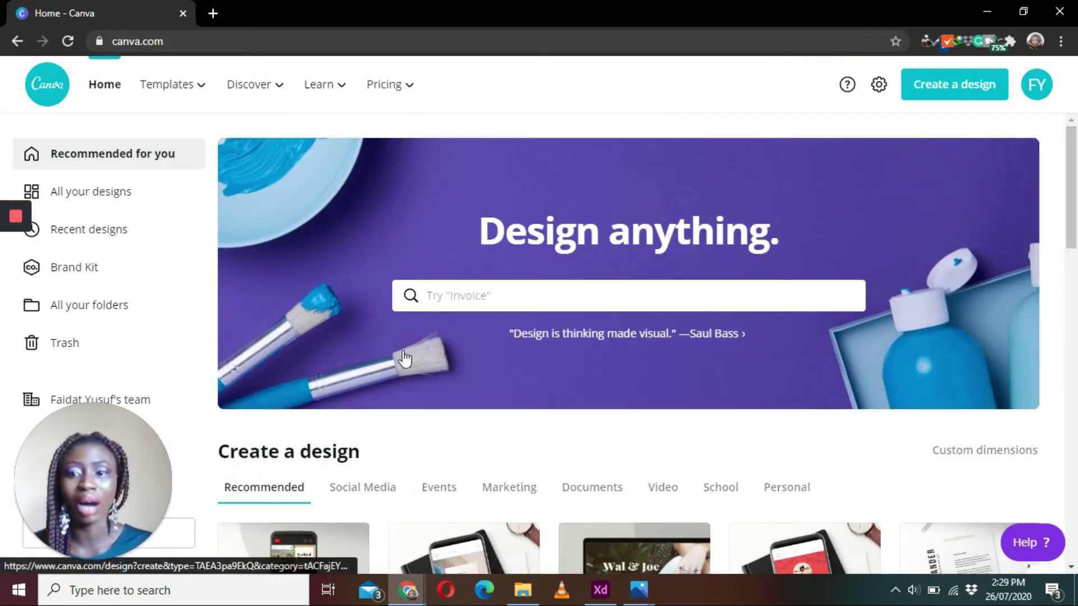
left_click(214, 13)
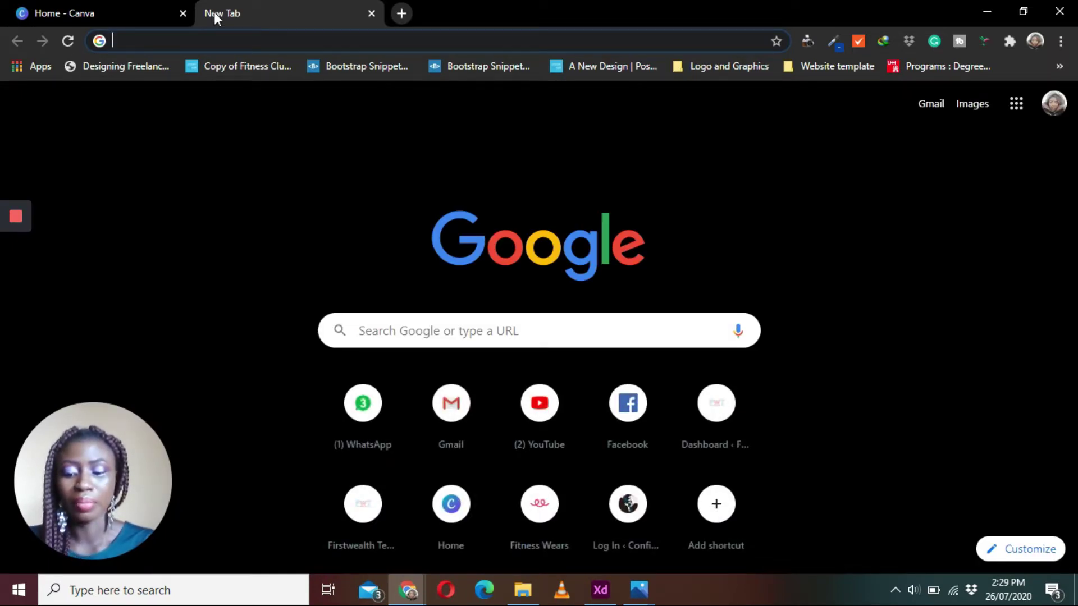
type("back")
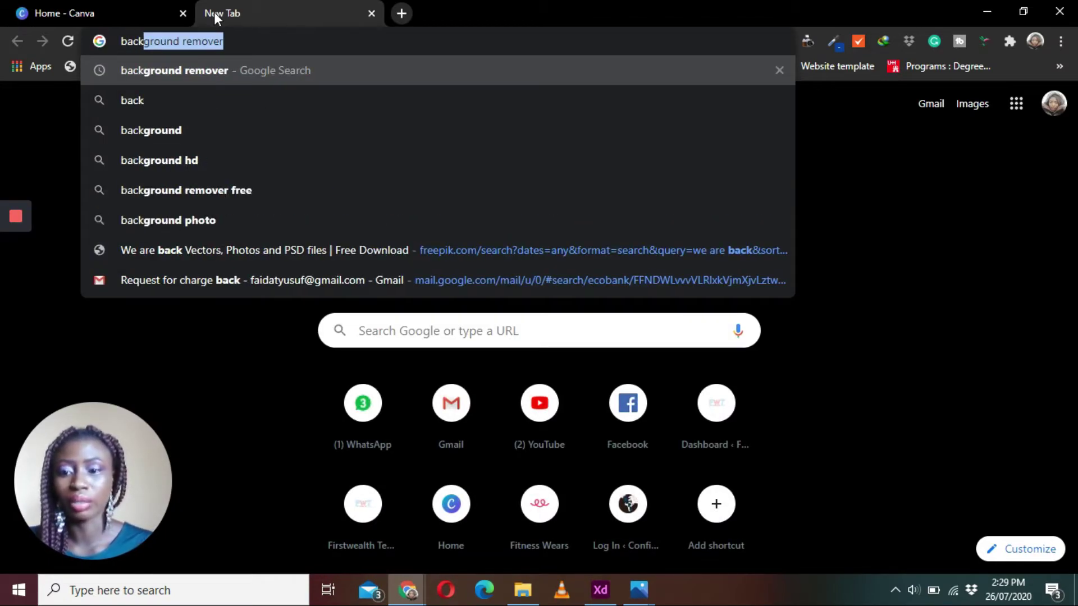
key("Return")
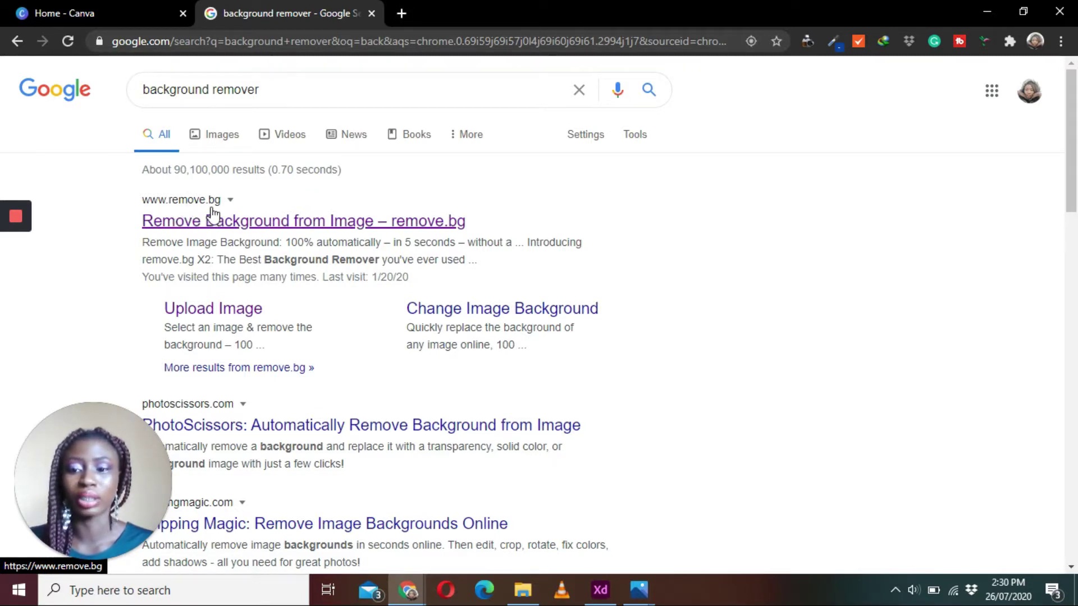
left_click(207, 206)
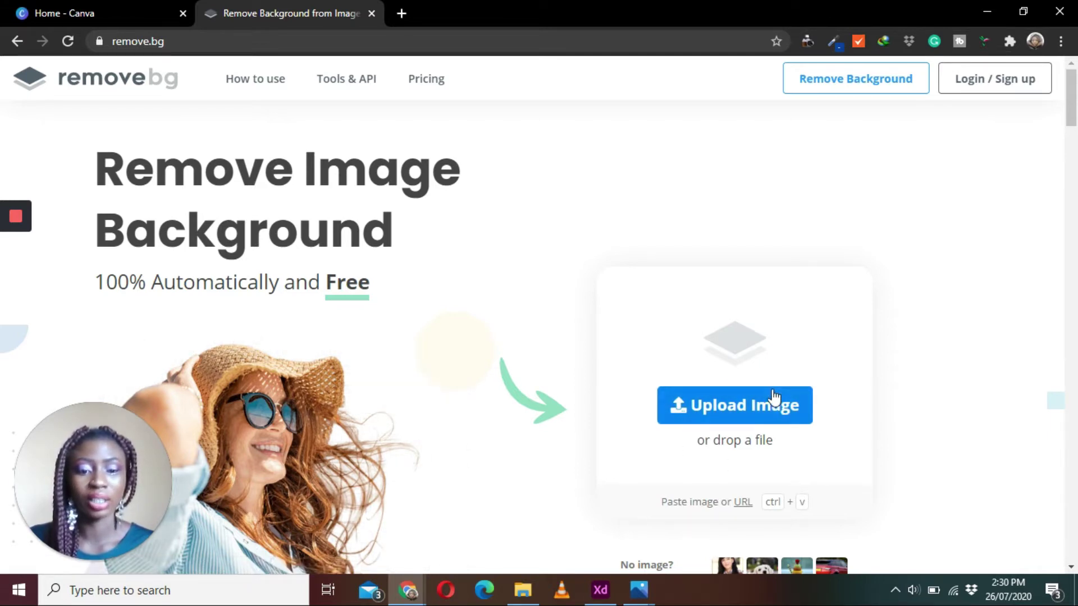
Upload 20200109_120151.jpeg from the Desktop folder to remove.bg to remove its background.
left_click(535, 598)
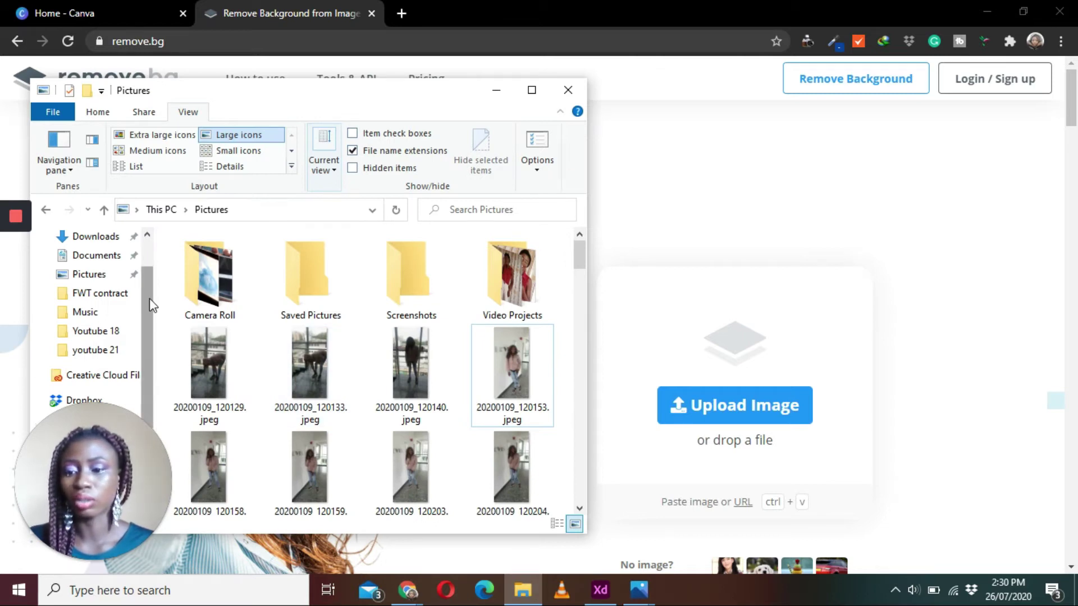
scroll(150, 298, "up", 1)
left_click(92, 273)
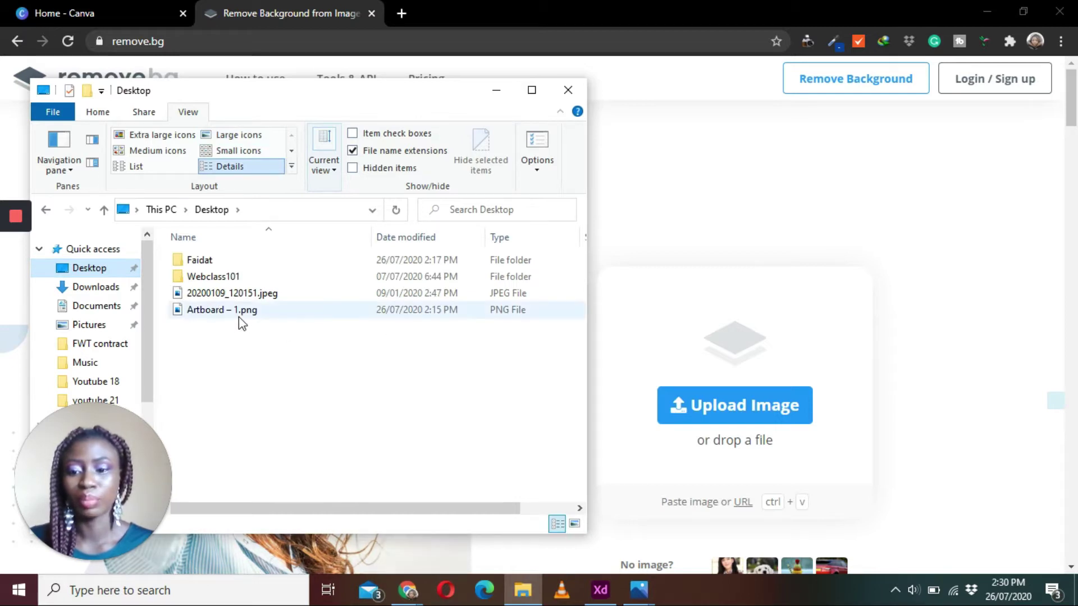
left_click(344, 293)
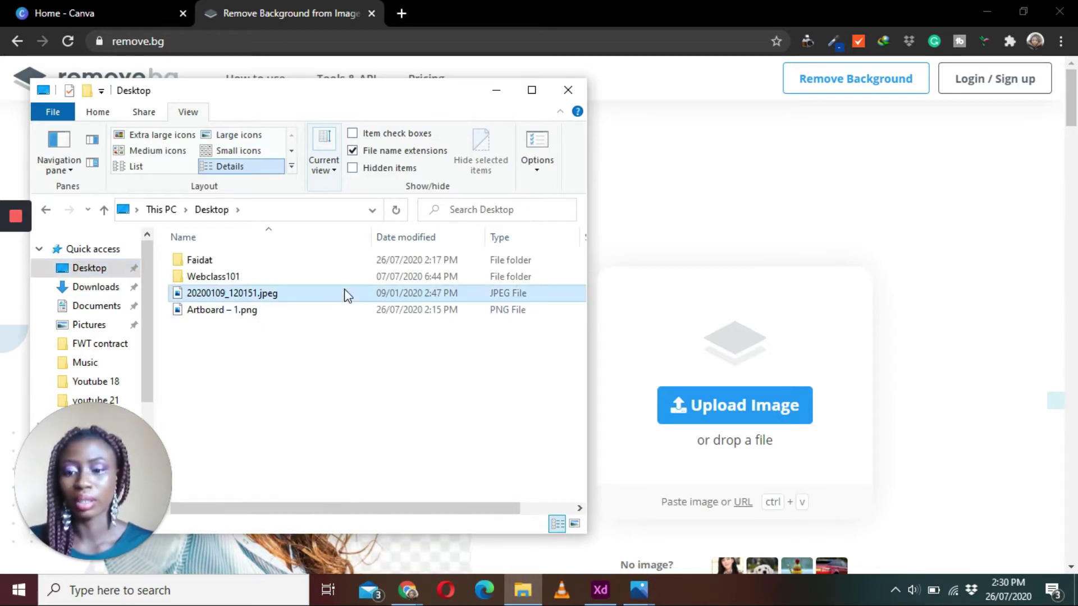
left_click_drag(324, 296, 750, 384)
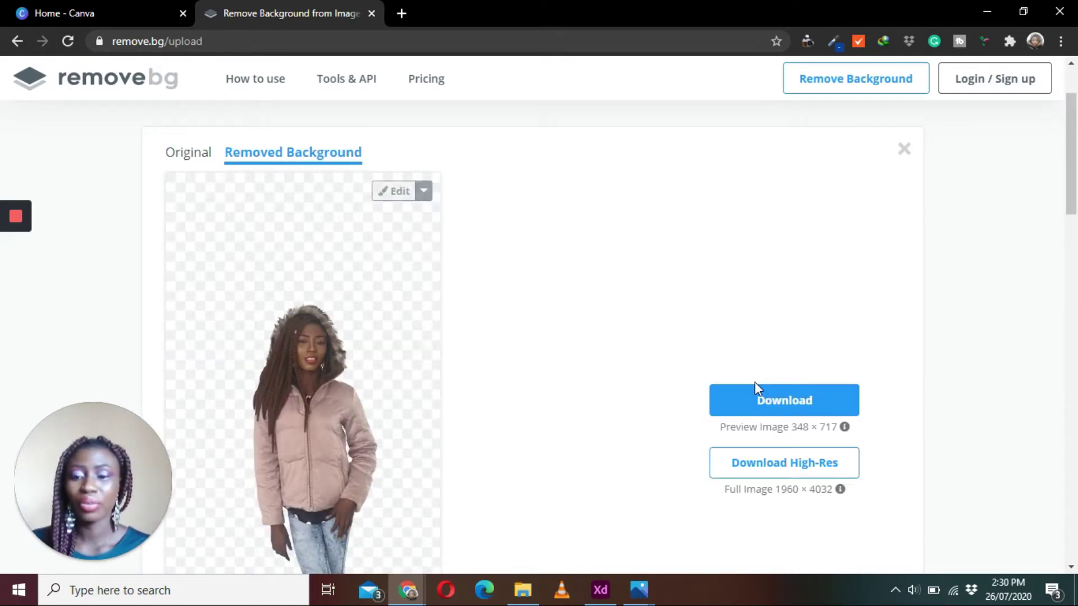
Open the cut-out for editing and touch it up with the Restore brush at a much smaller brush size.
scroll(1076, 247, "down", 4)
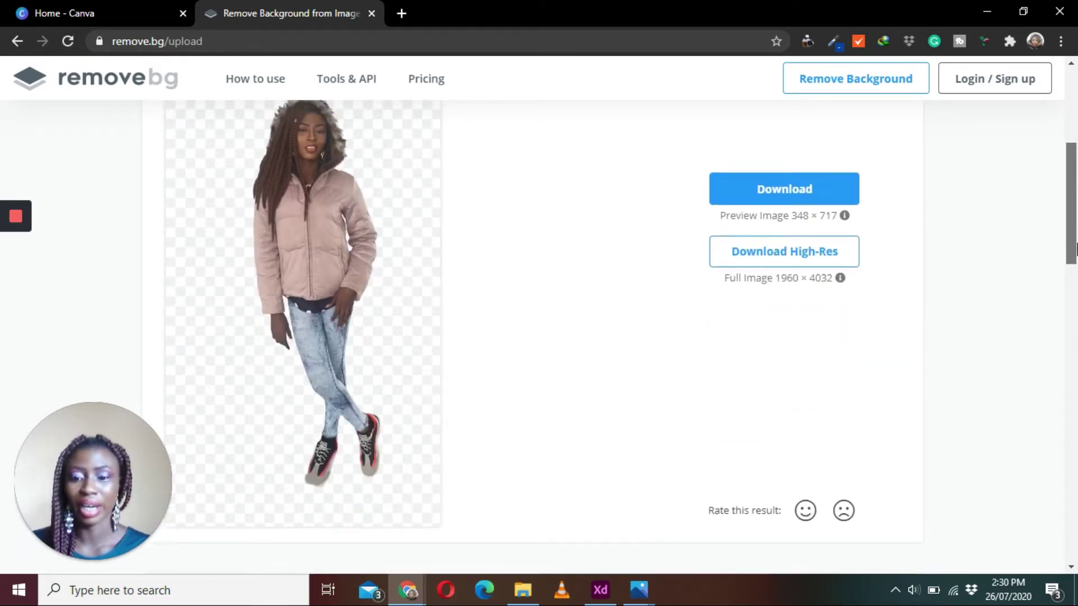
scroll(1076, 241, "up", 1)
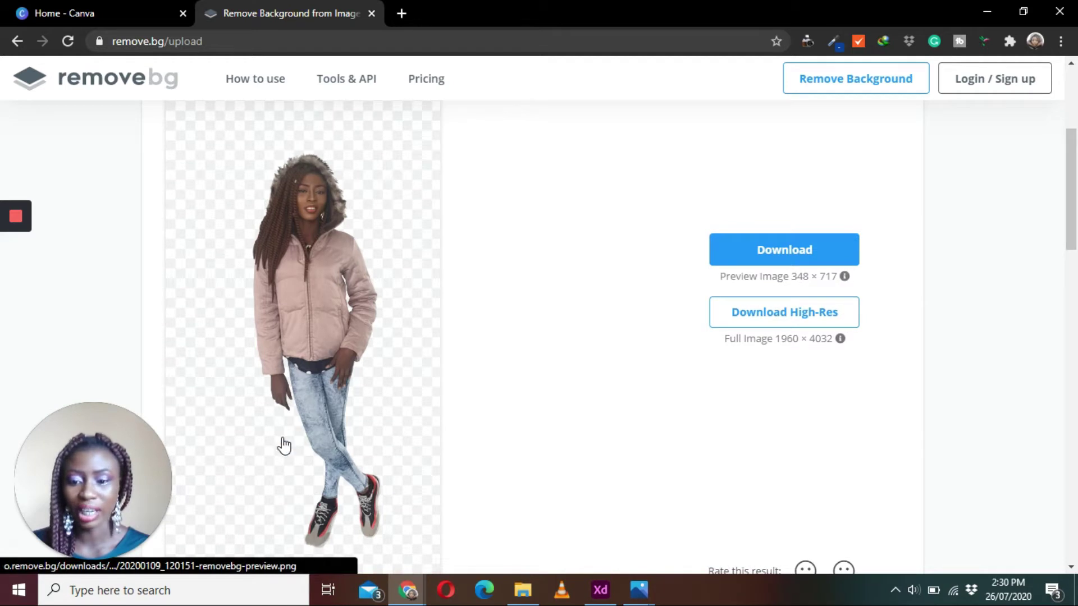
left_click_drag(1075, 226, 1075, 355)
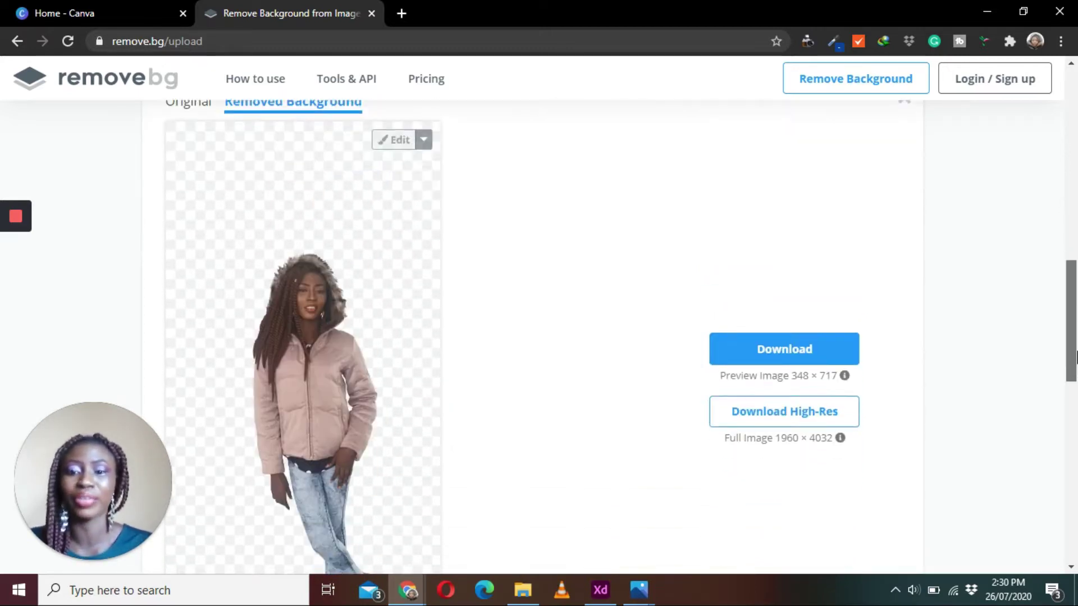
left_click(399, 145)
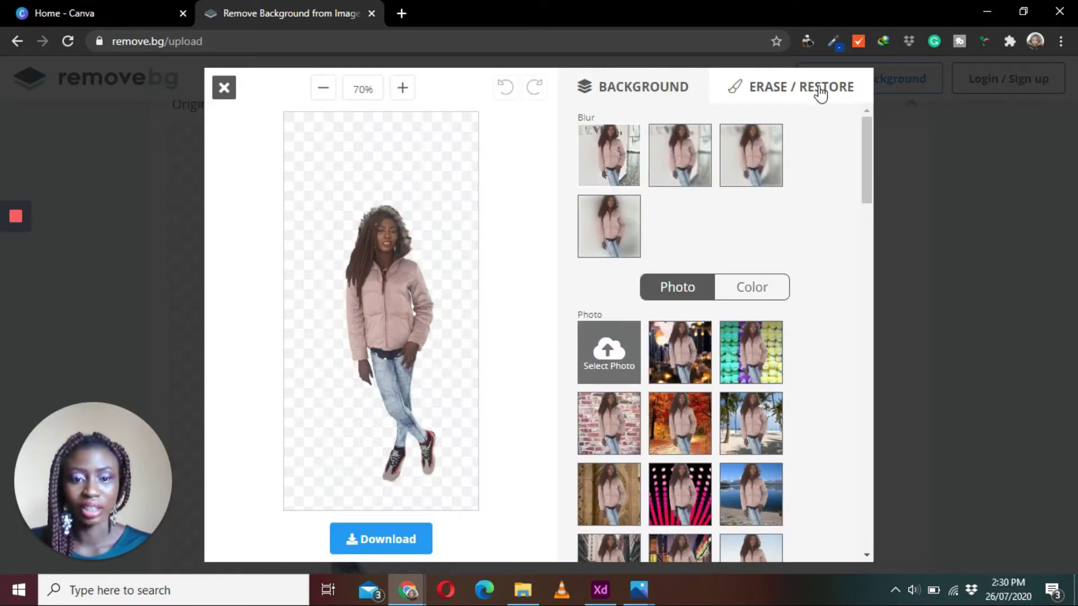
left_click(817, 88)
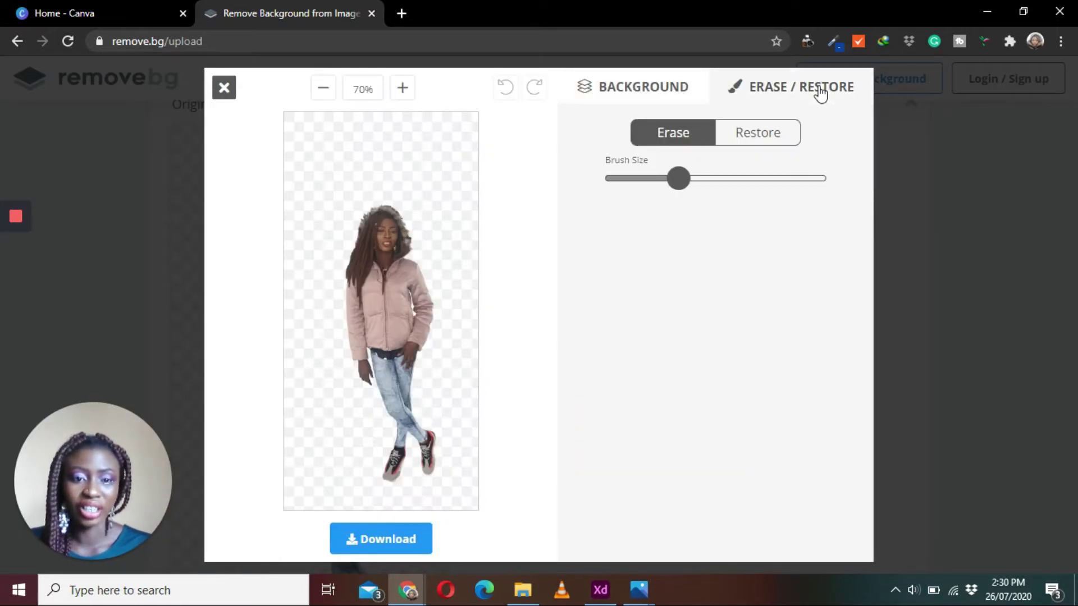
left_click(762, 141)
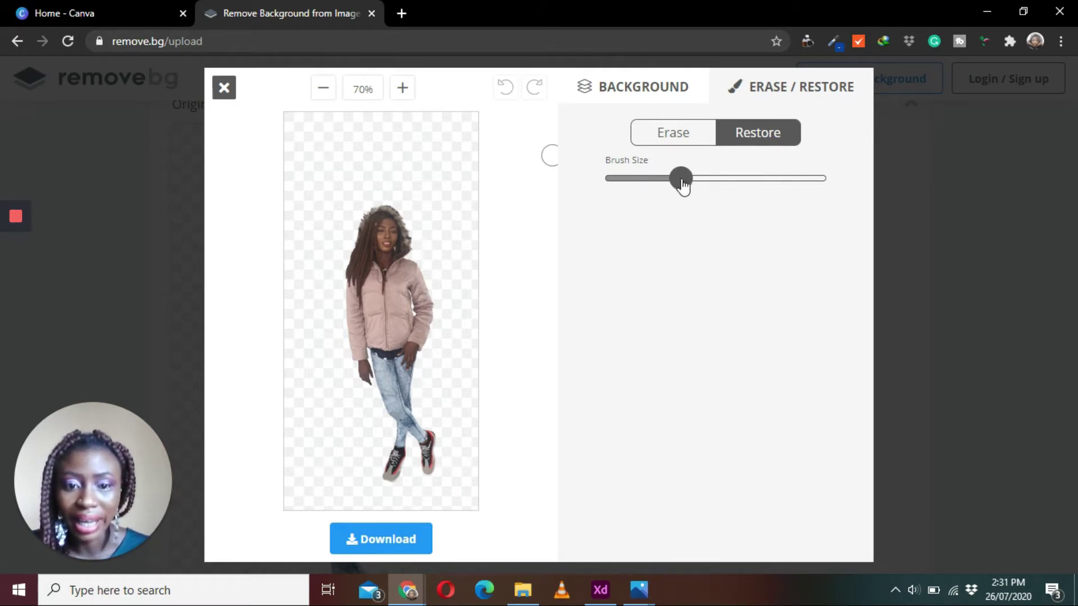
left_click_drag(682, 185, 622, 187)
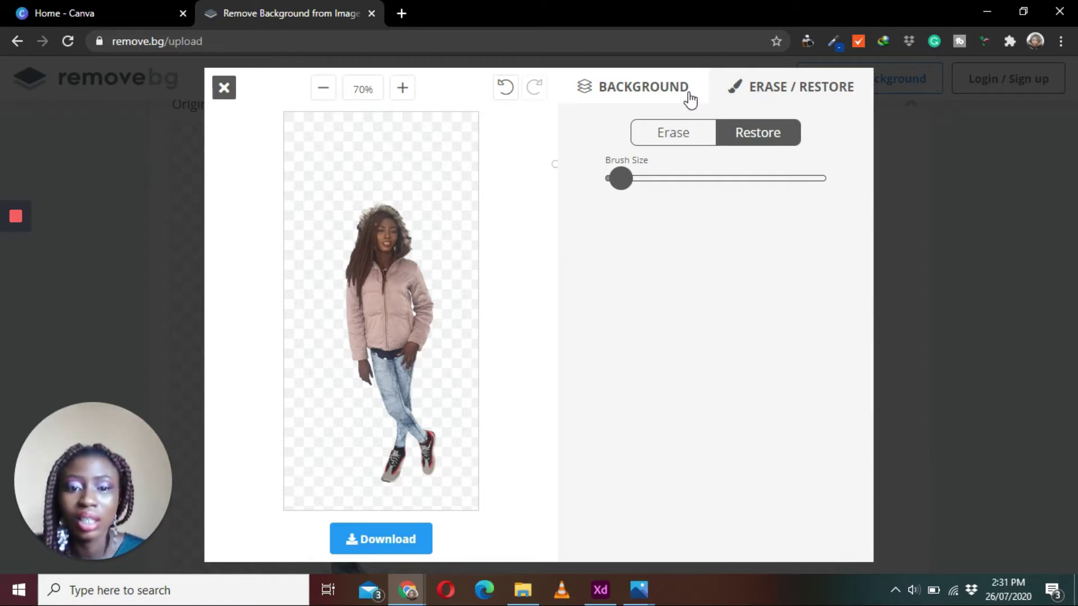
left_click(697, 139)
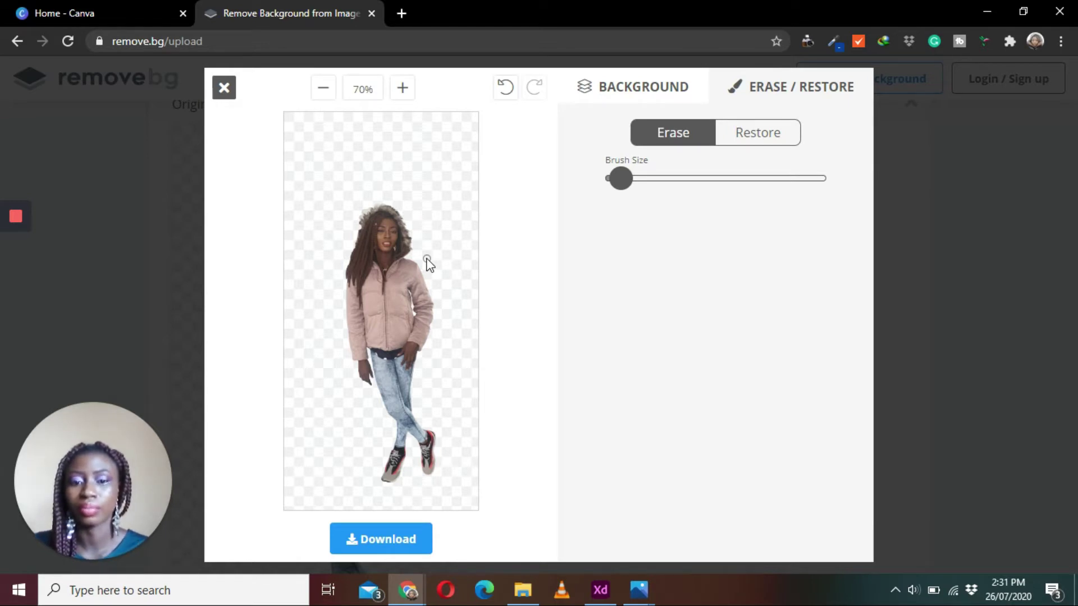
left_click(758, 132)
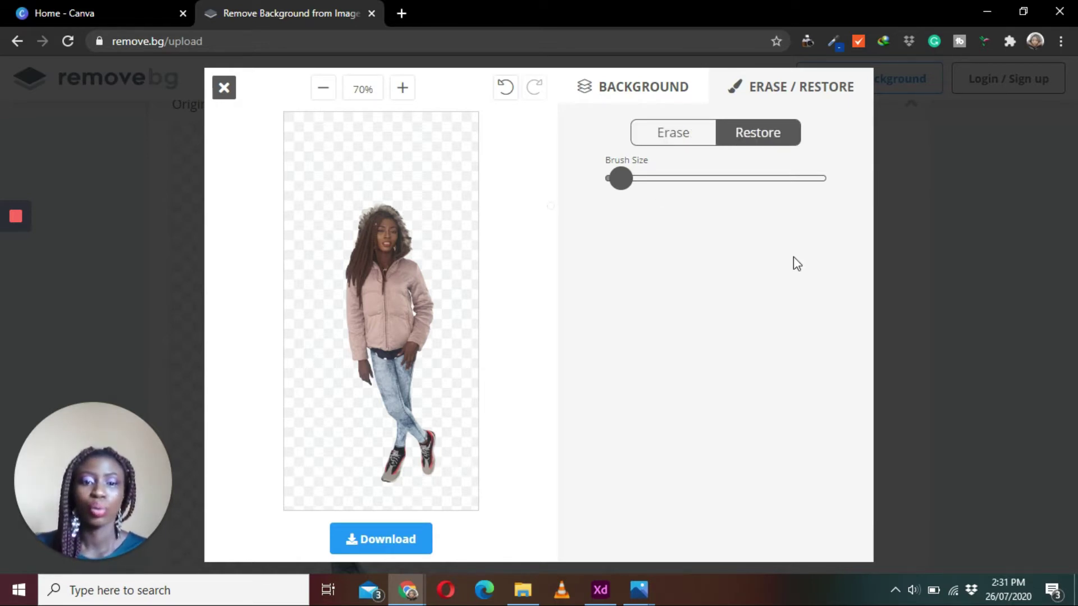
Download the edited cut-out image and close the remove.bg tab.
left_click(412, 538)
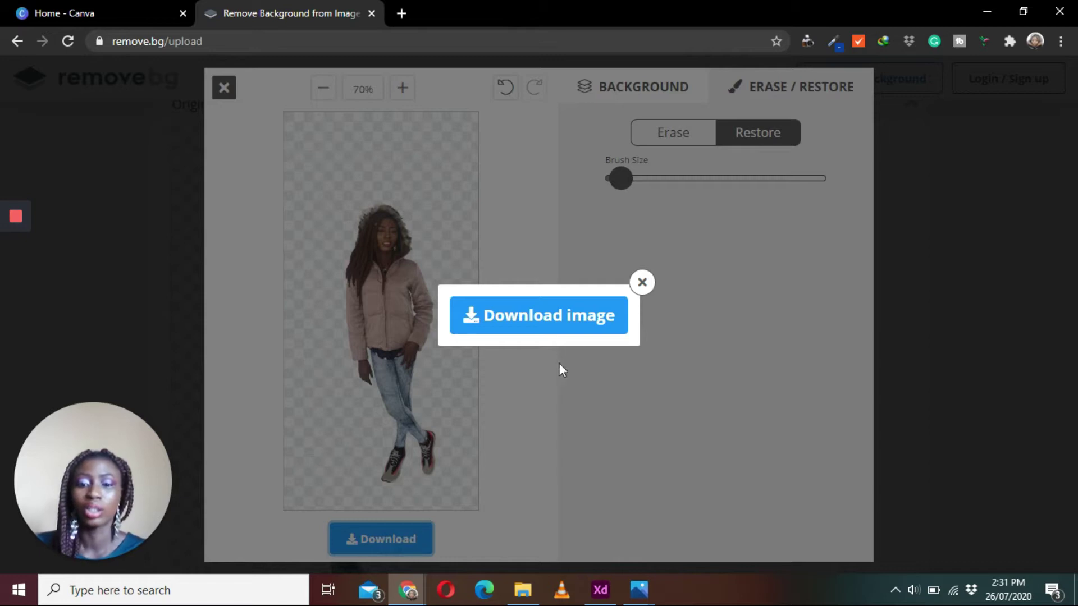
left_click(584, 314)
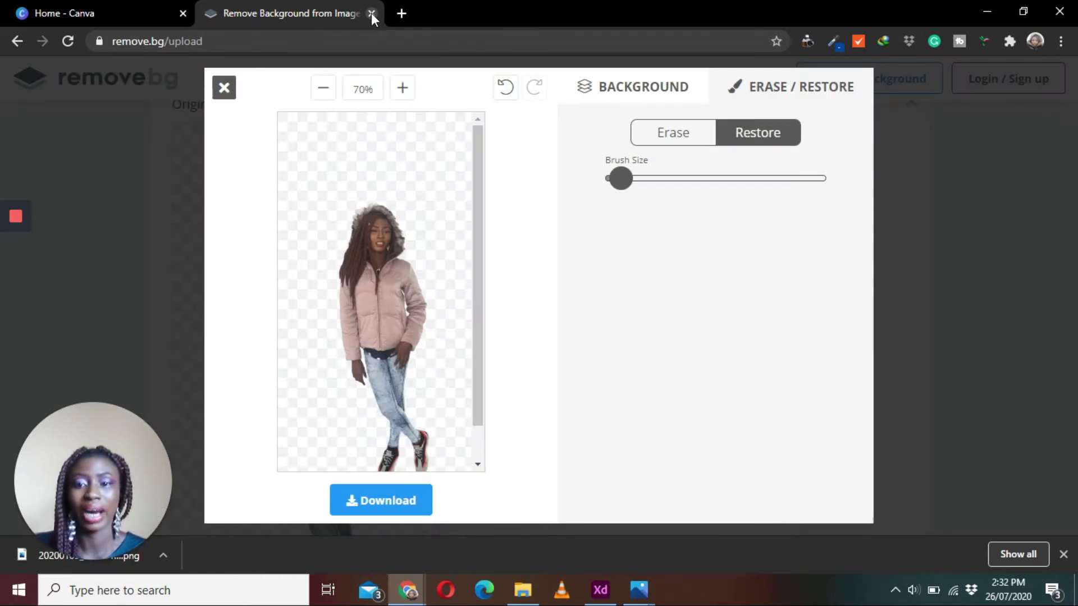
left_click(372, 13)
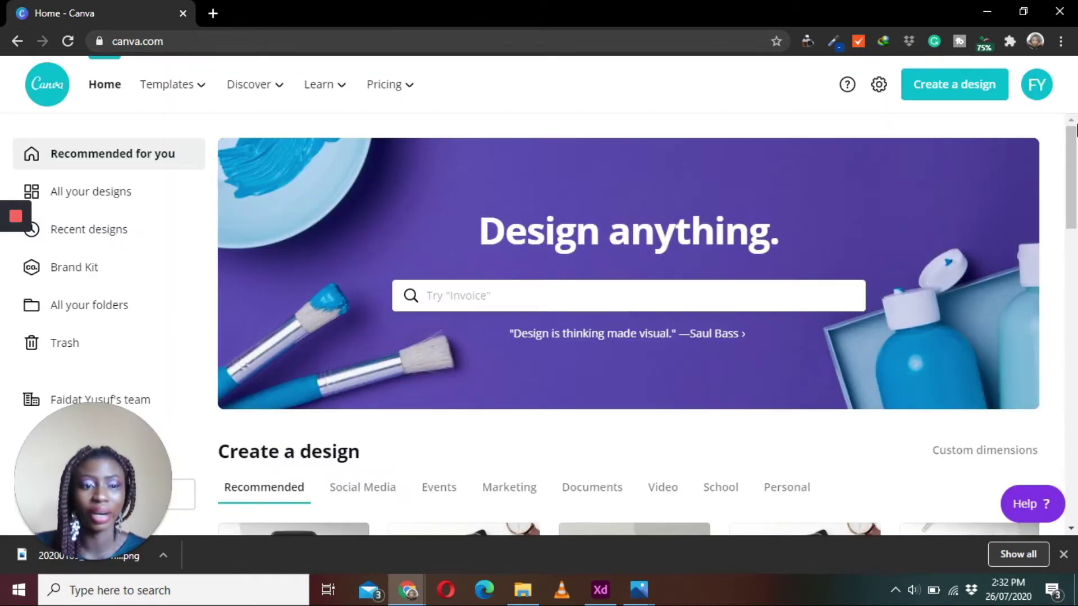
Switch to Photos and review the finished design in Artboard – 1.png.
left_click_drag(1073, 161, 698, 540)
mouse_move(638, 595)
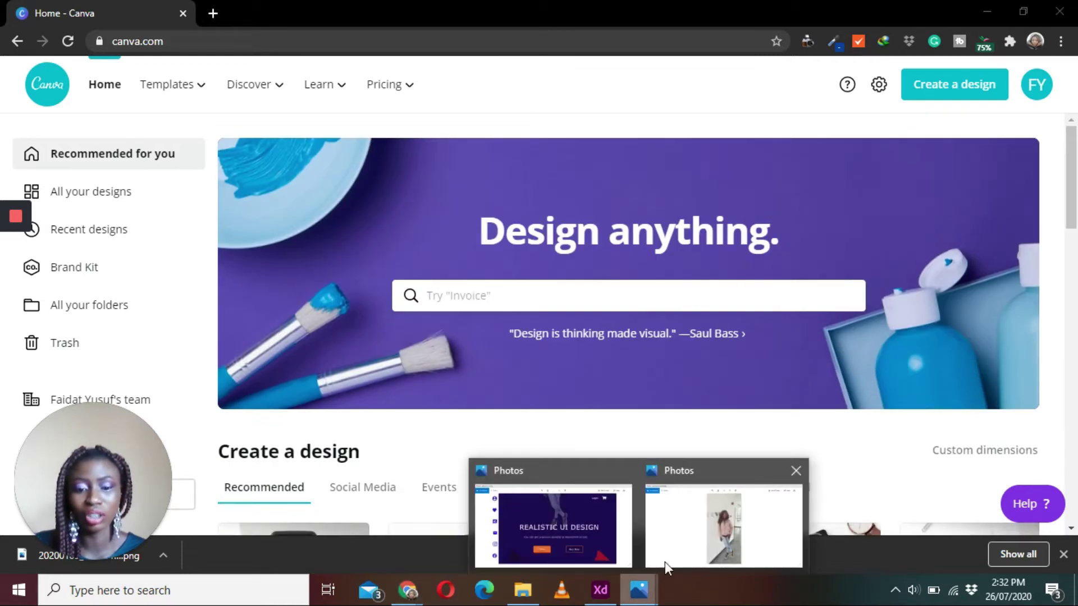
left_click(587, 529)
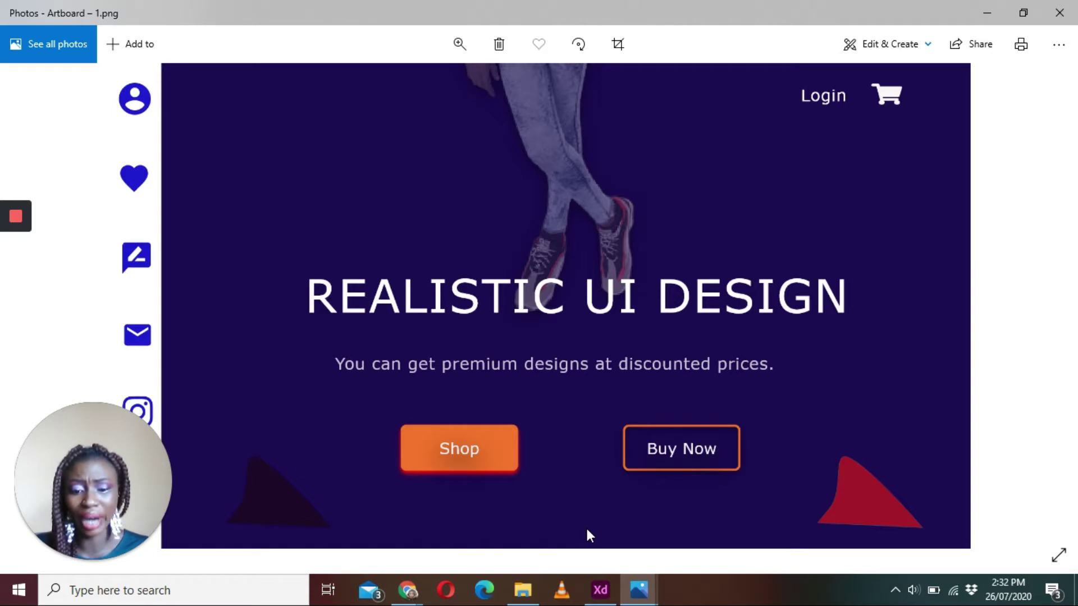
left_click(640, 590)
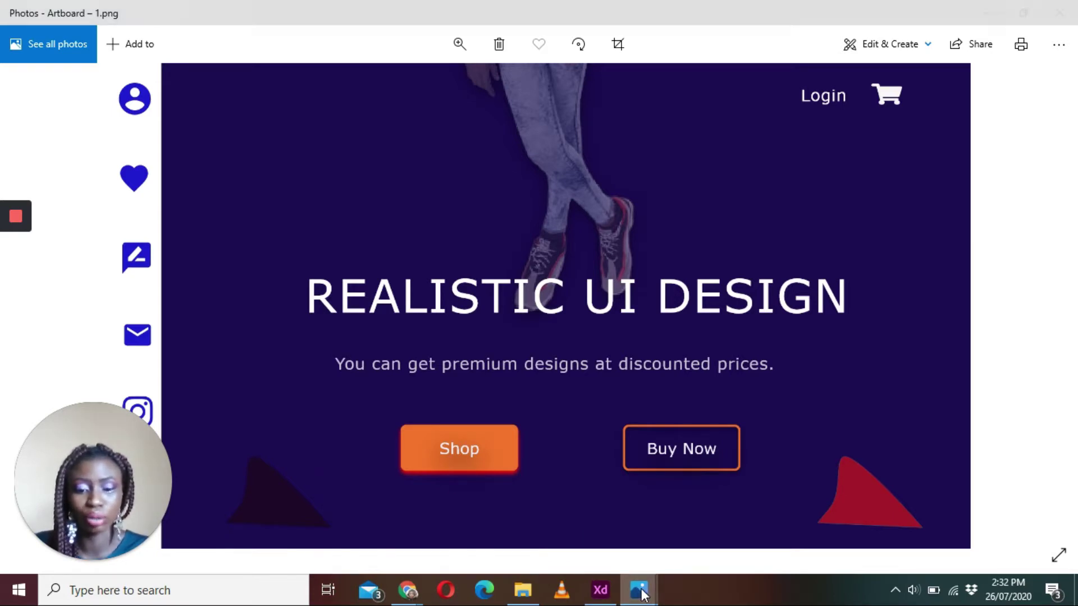
Switch to Adobe XD, display the document's layers and select Artboard – 1.
left_click(604, 596)
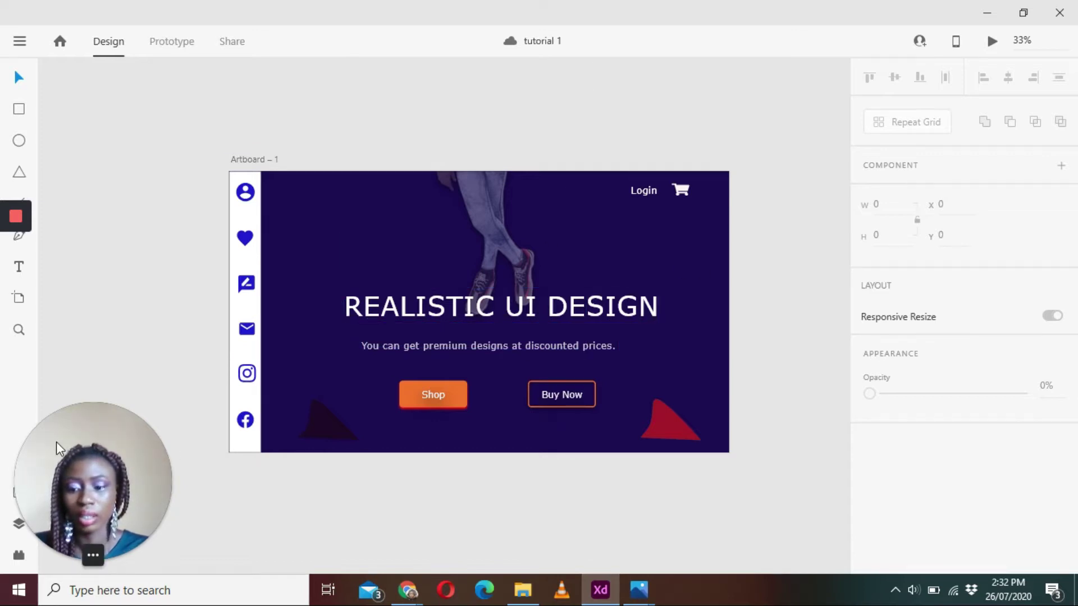
left_click(19, 523)
left_click(83, 145)
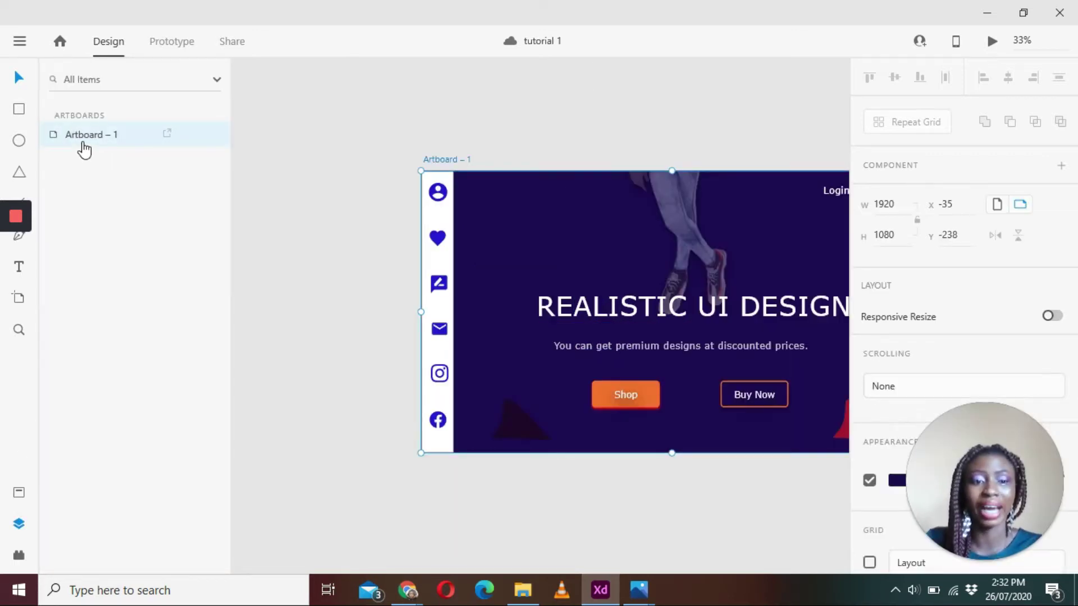
Check the width and height of Artboard – 1, and switch to Canva in Chrome.
left_click(896, 205)
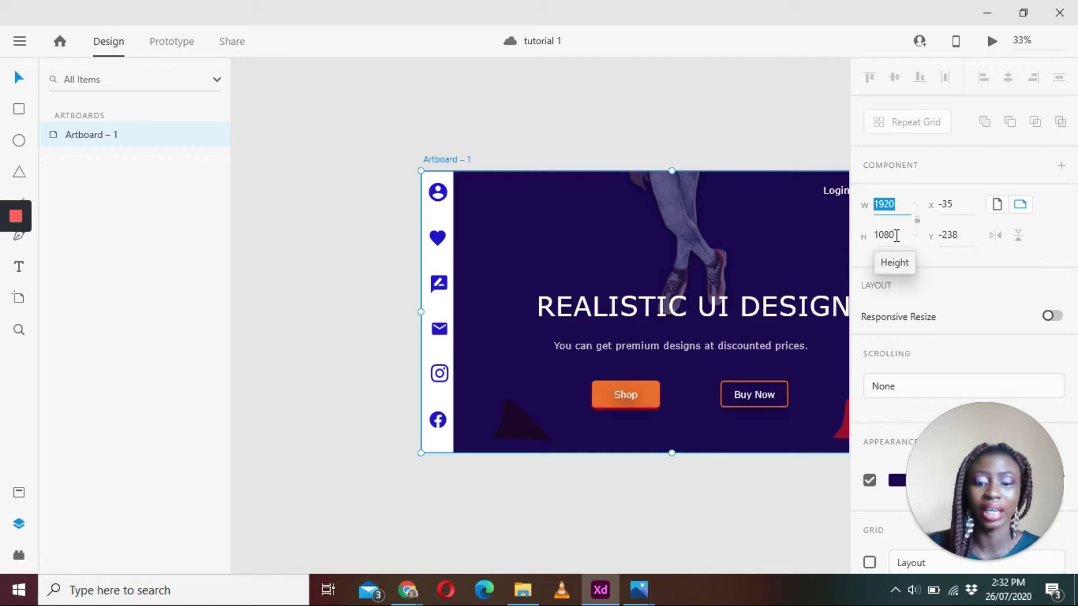
mouse_move(633, 596)
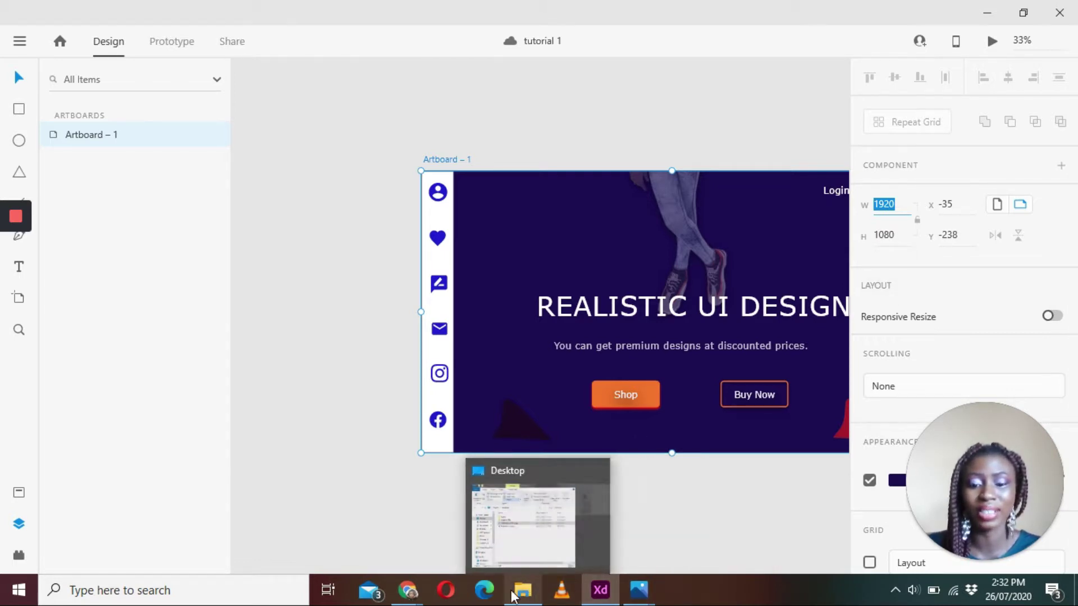
mouse_move(408, 592)
left_click(465, 540)
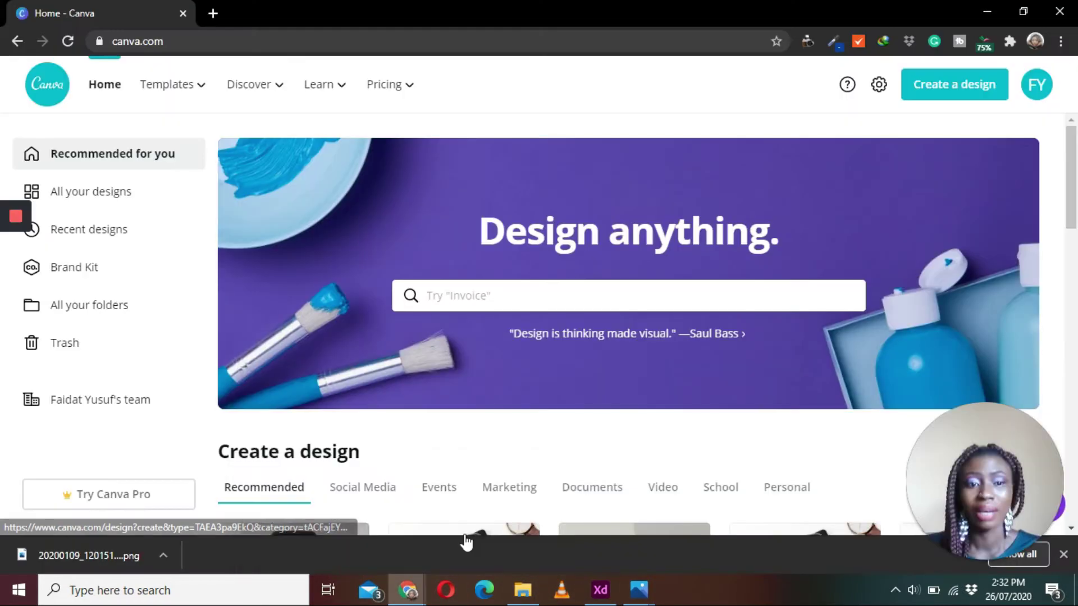
Create a new design with custom dimensions of 1920 × 1080 px.
left_click(952, 93)
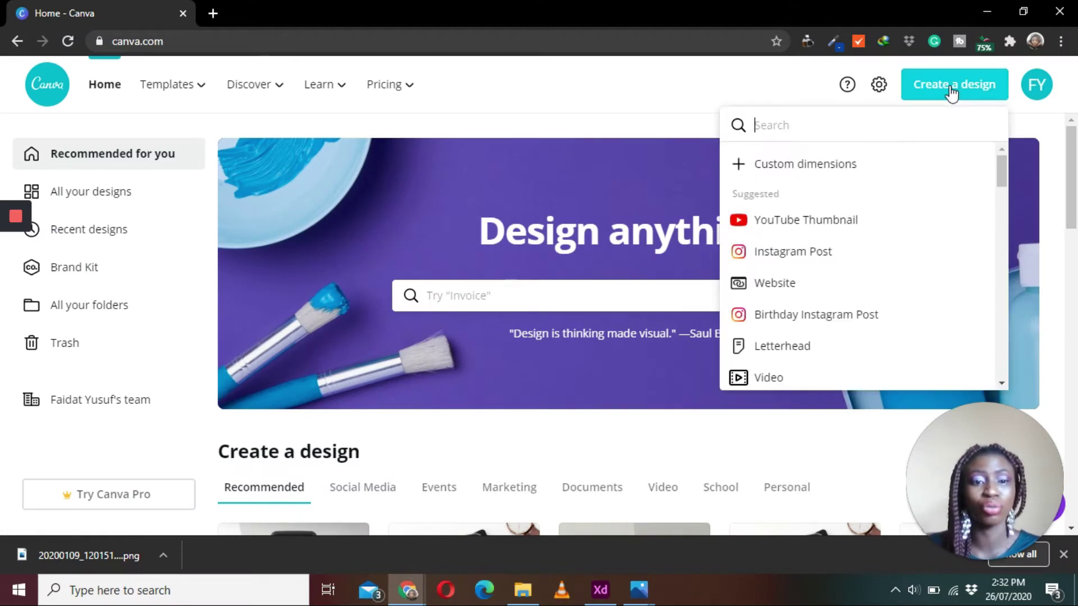
left_click(808, 165)
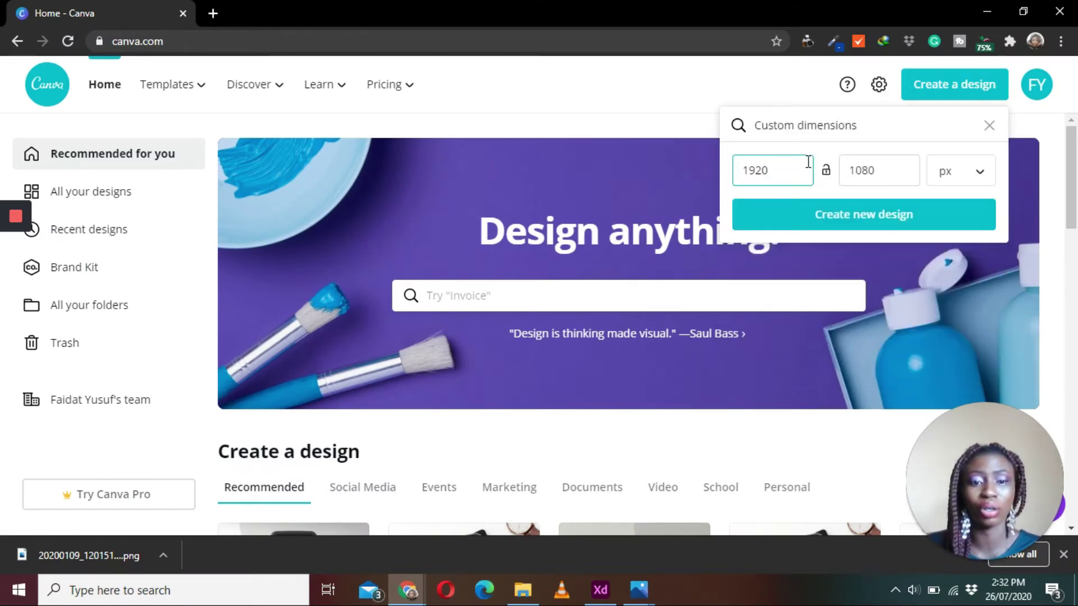
left_click_drag(779, 169, 753, 171)
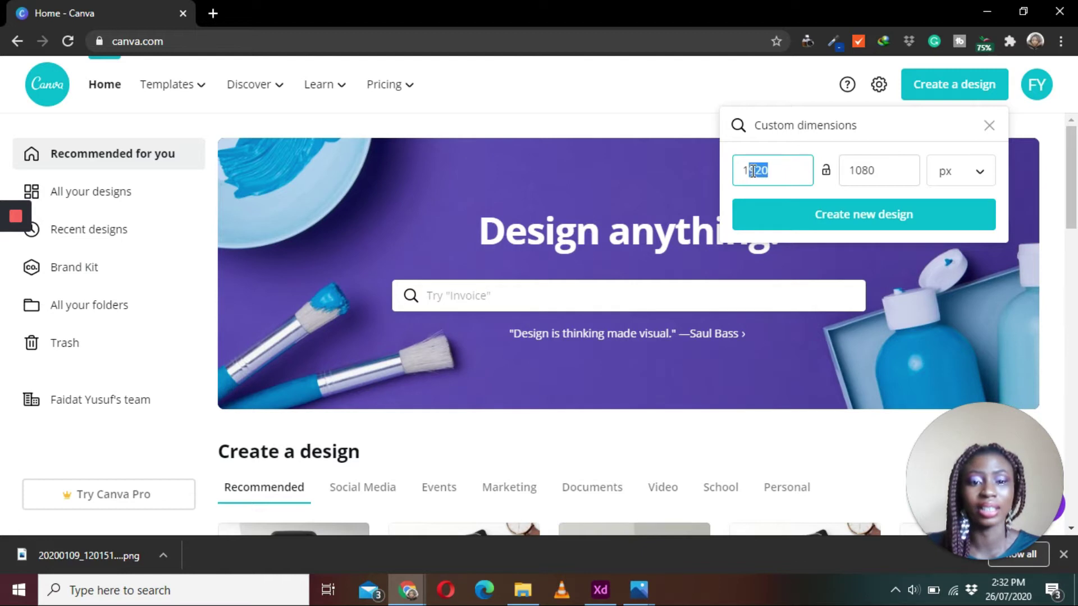
type("92")
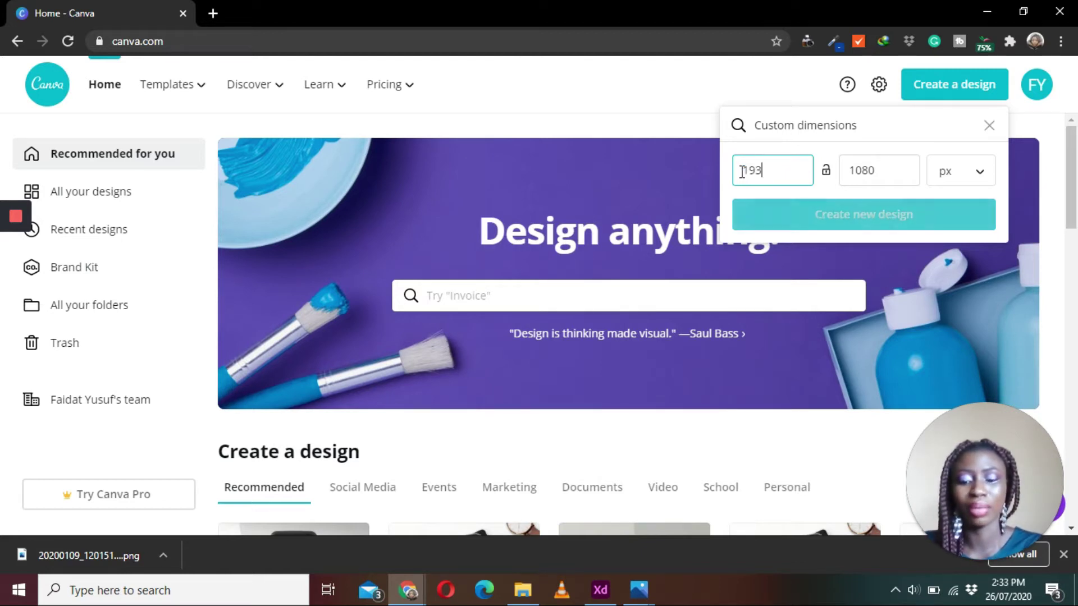
key("BackSpace")
type("20")
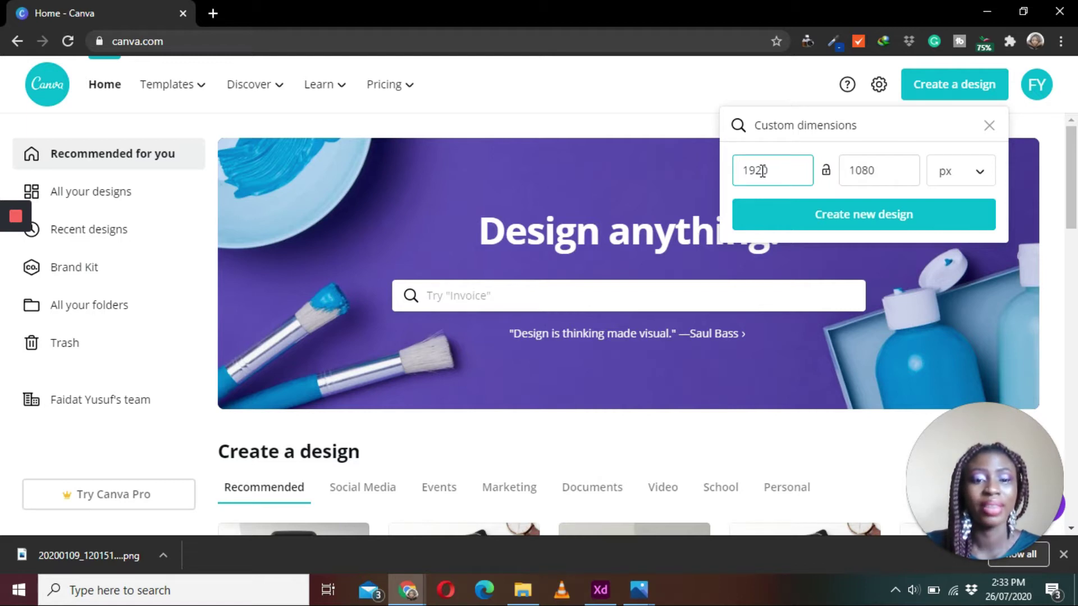
left_click(974, 172)
left_click(973, 173)
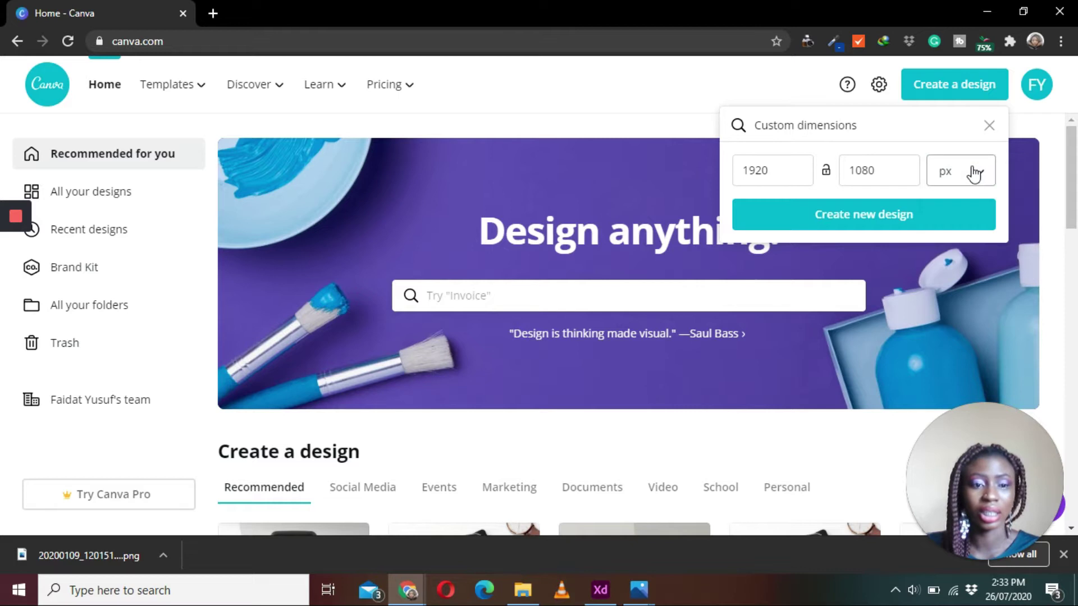
left_click(889, 218)
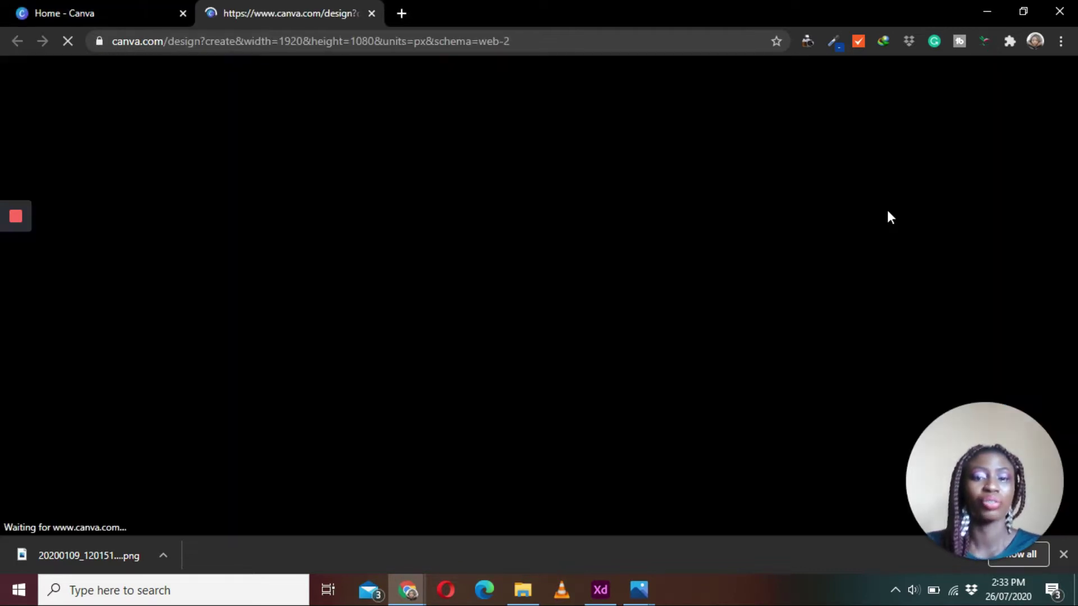
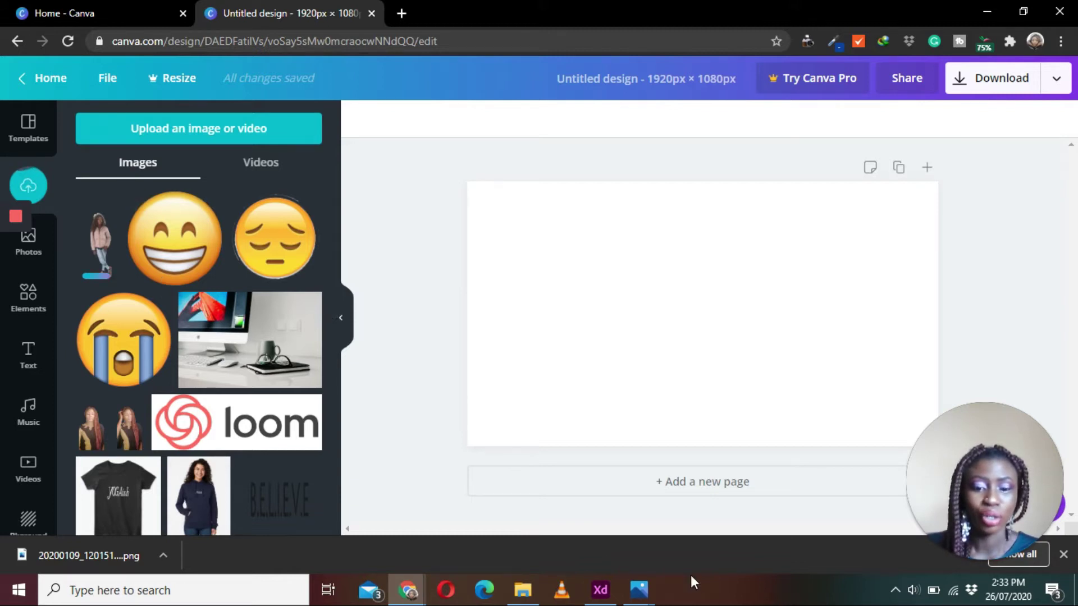
Add a square shape, move it partly off the page's left edge and stretch it past the full page height as a sidebar strip.
left_click(600, 590)
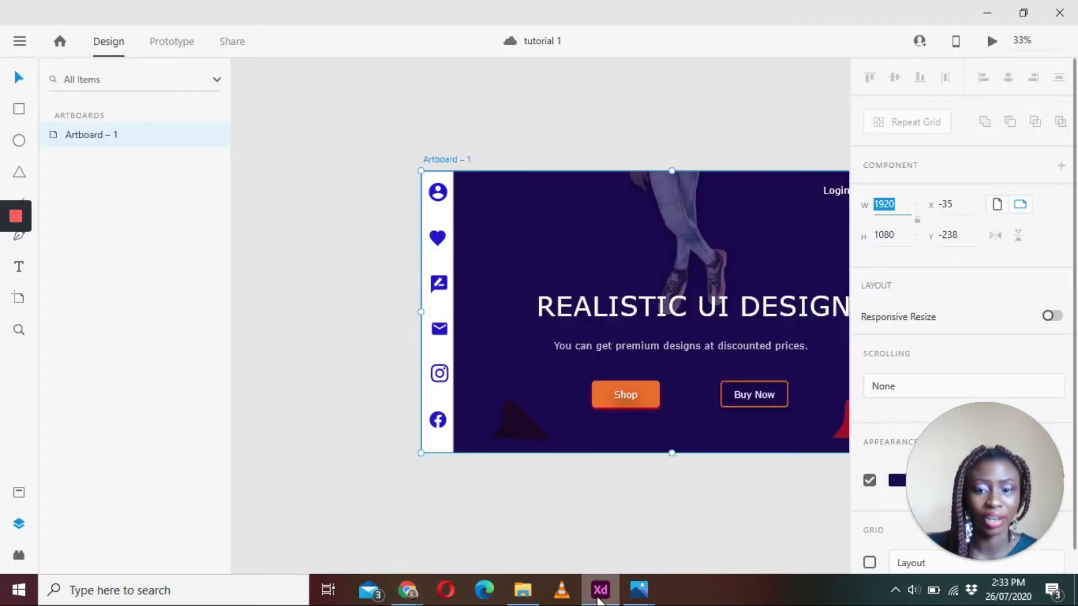
left_click(600, 590)
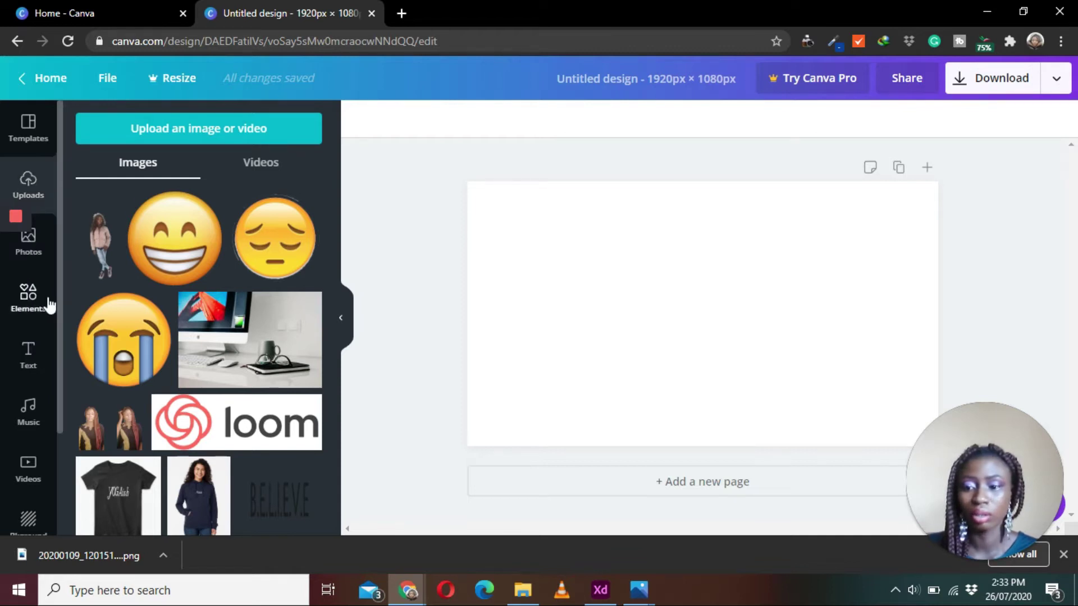
left_click(29, 298)
left_click(252, 214)
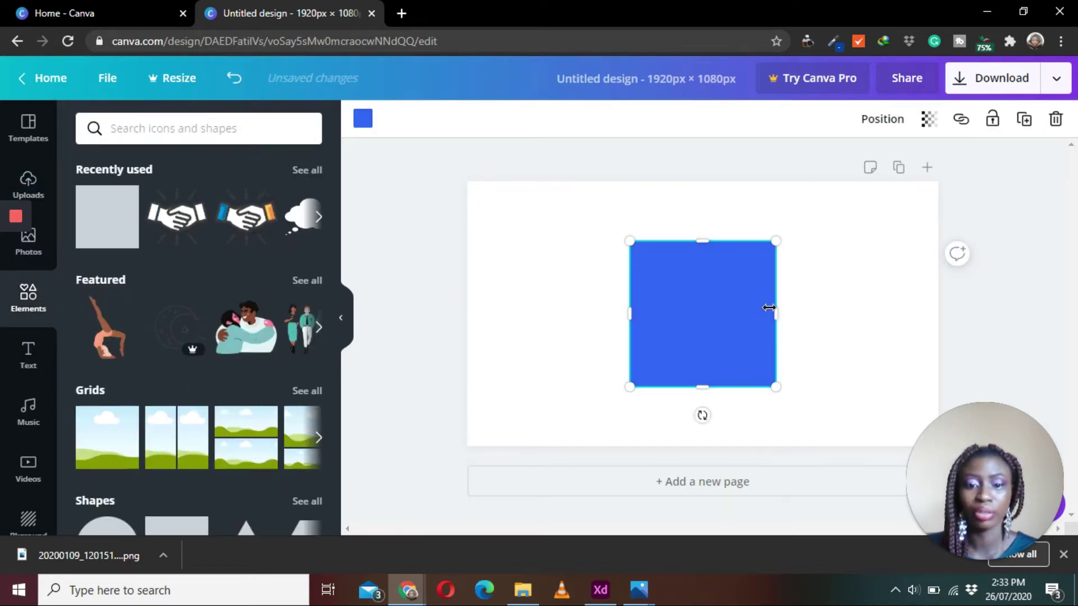
left_click_drag(730, 316, 458, 252)
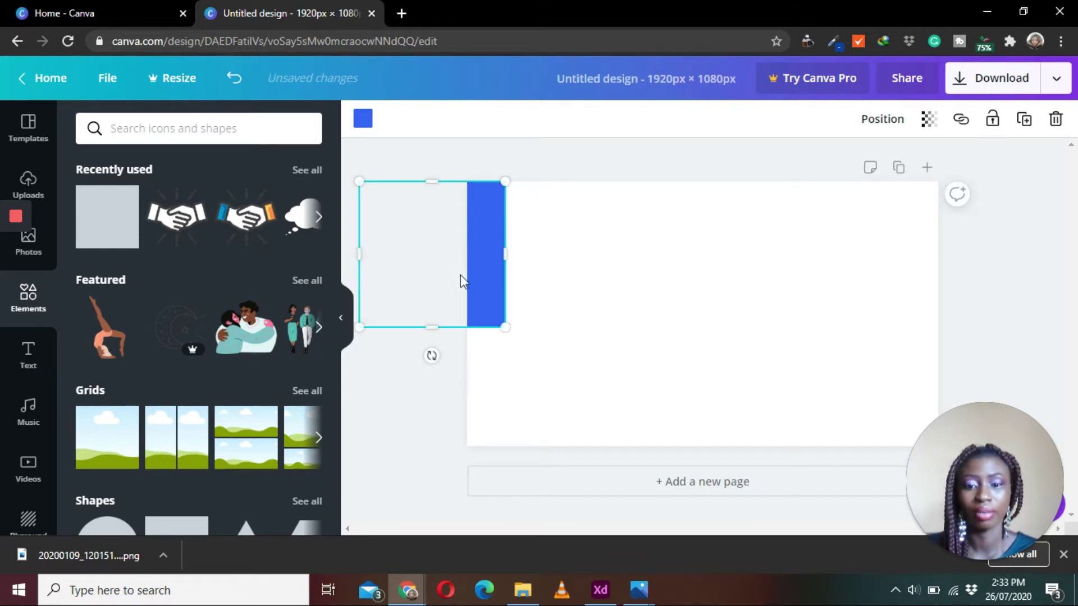
left_click_drag(444, 333, 469, 449)
left_click_drag(431, 182, 433, 174)
left_click_drag(434, 458, 434, 463)
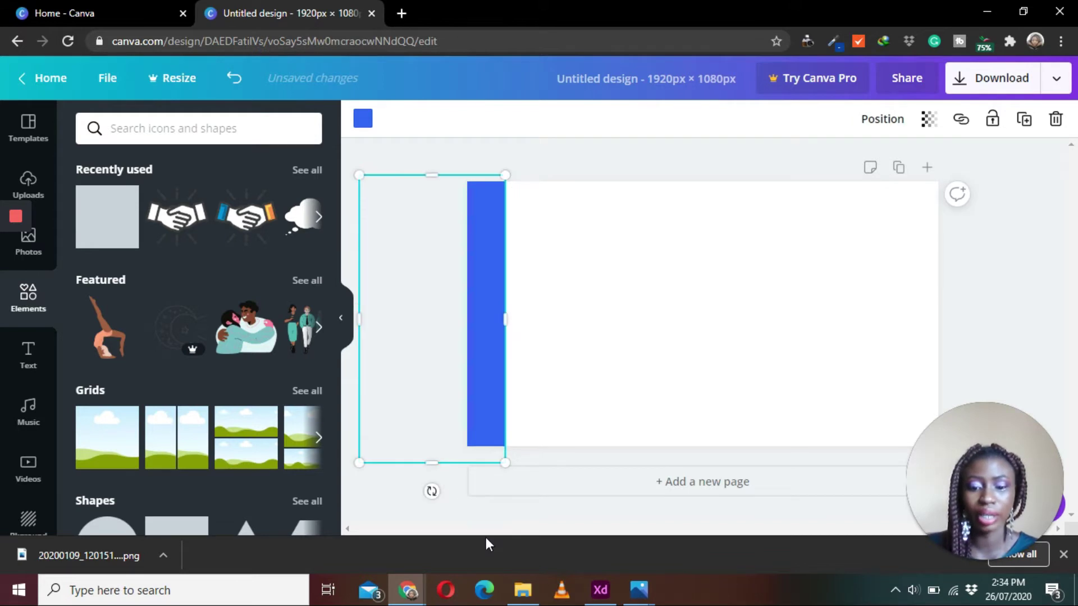
Switch to Adobe XD to look at the reference design, and return to the Canva design.
left_click(601, 589)
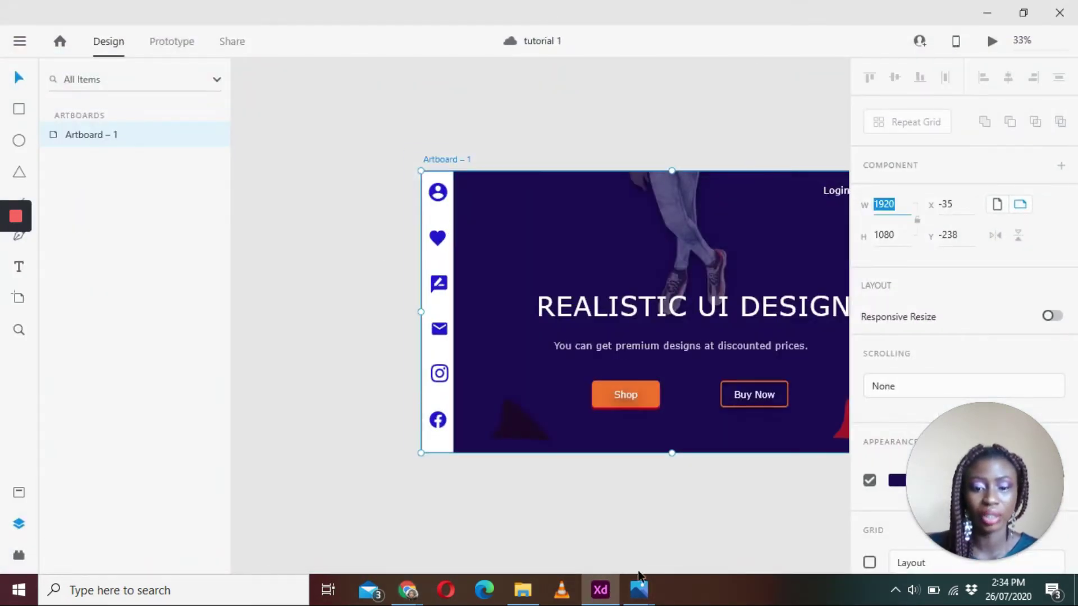
left_click(645, 596)
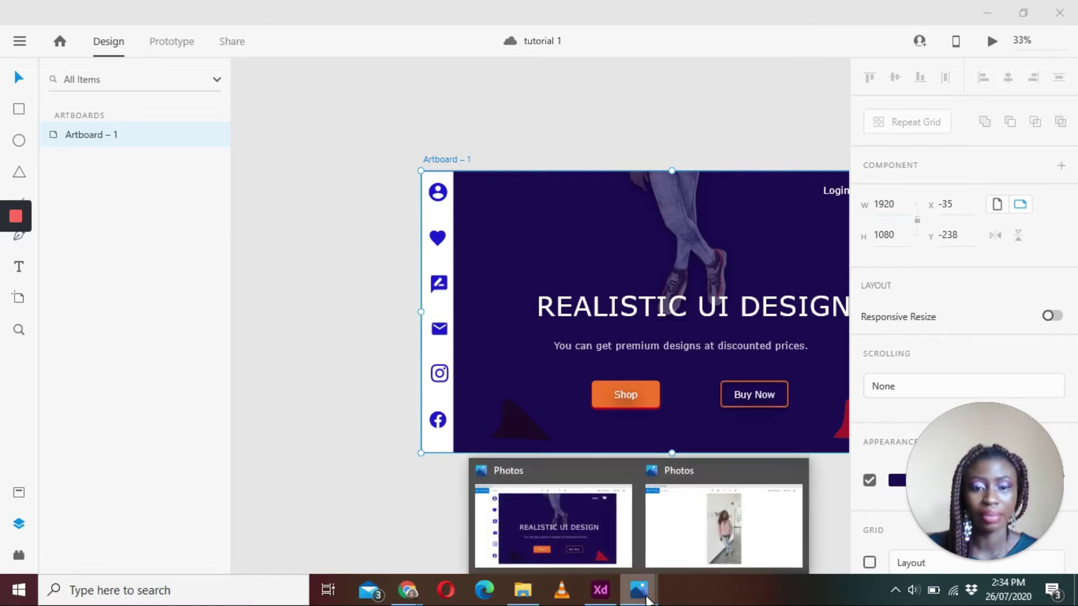
left_click(599, 590)
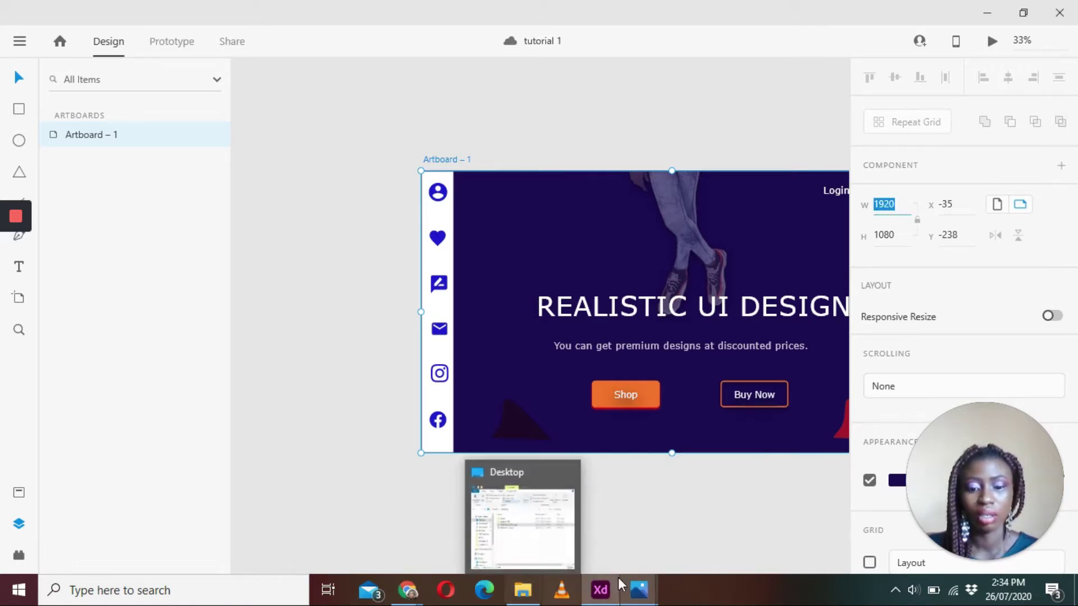
mouse_move(396, 596)
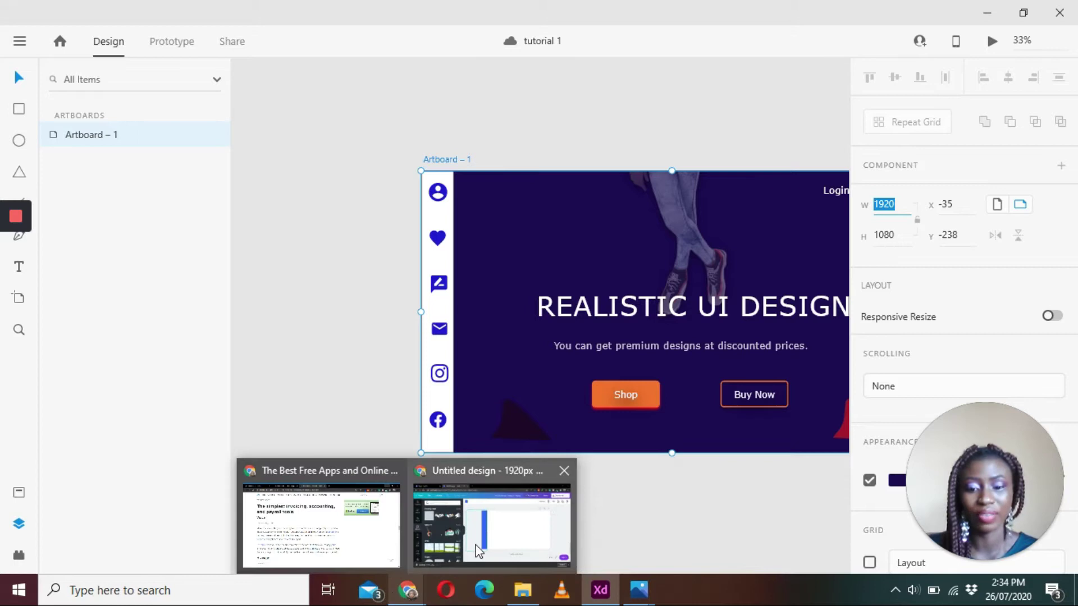
left_click(477, 547)
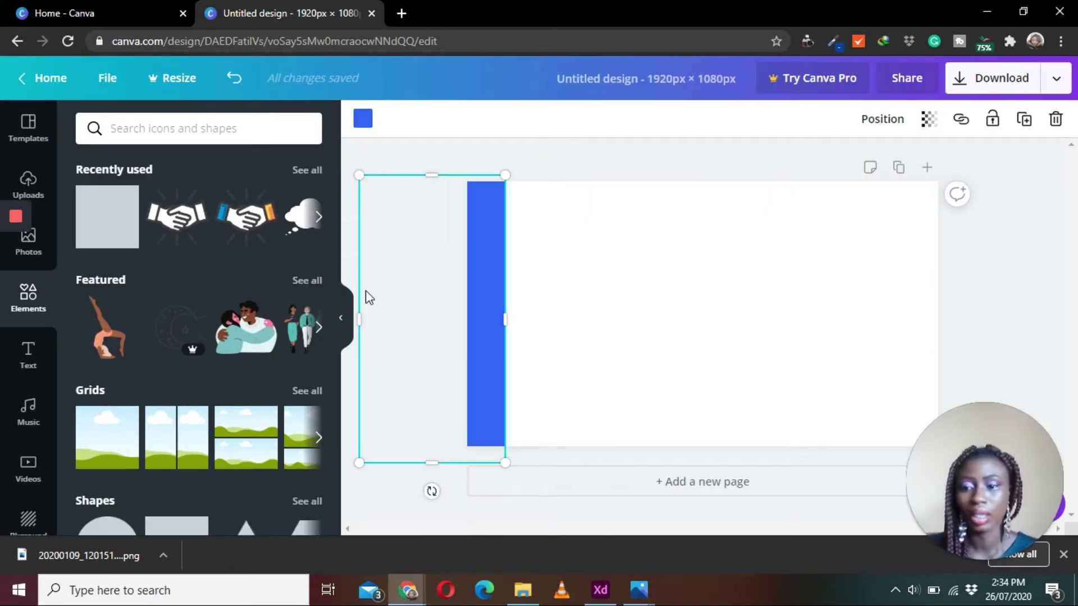
Insert the uploaded cut-out photo and enlarge and position it so only the legs hang from the page's top edge.
left_click(29, 183)
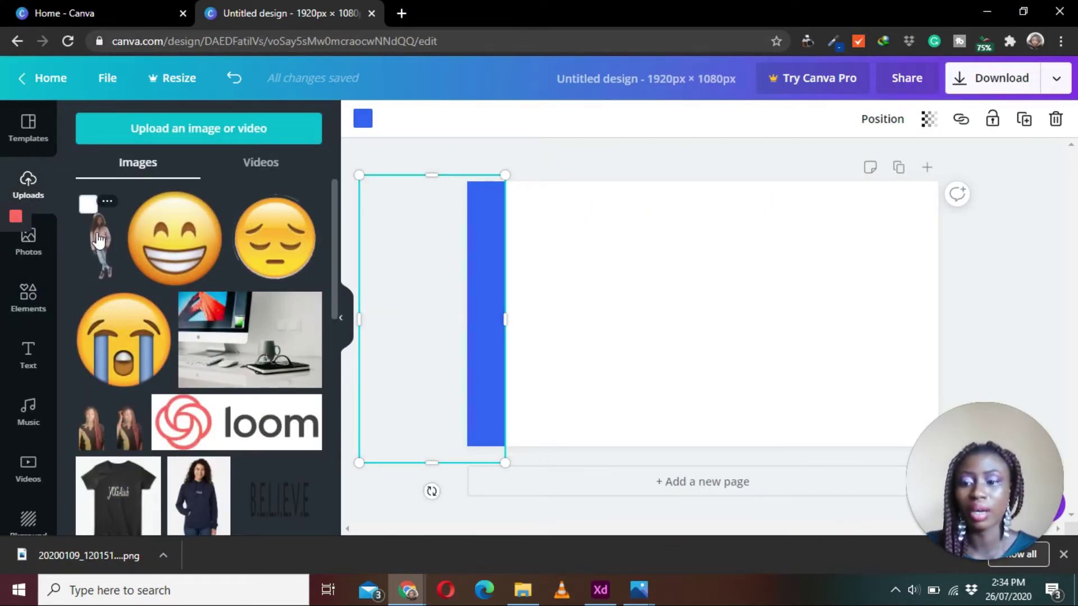
left_click(98, 240)
left_click_drag(686, 291, 667, 163)
left_click_drag(723, 263, 804, 367)
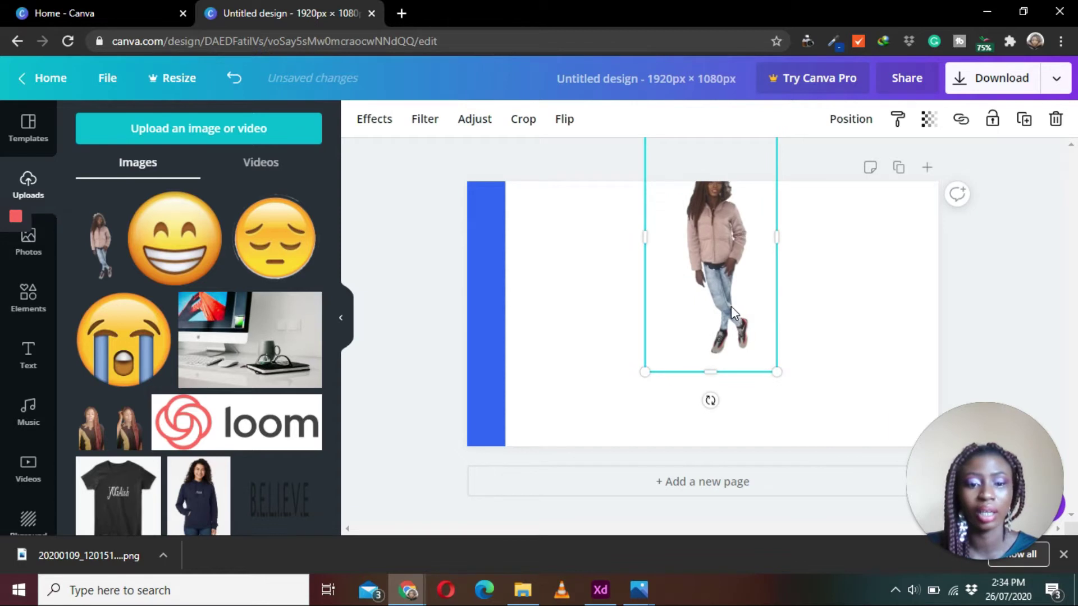
left_click_drag(732, 313, 702, 223)
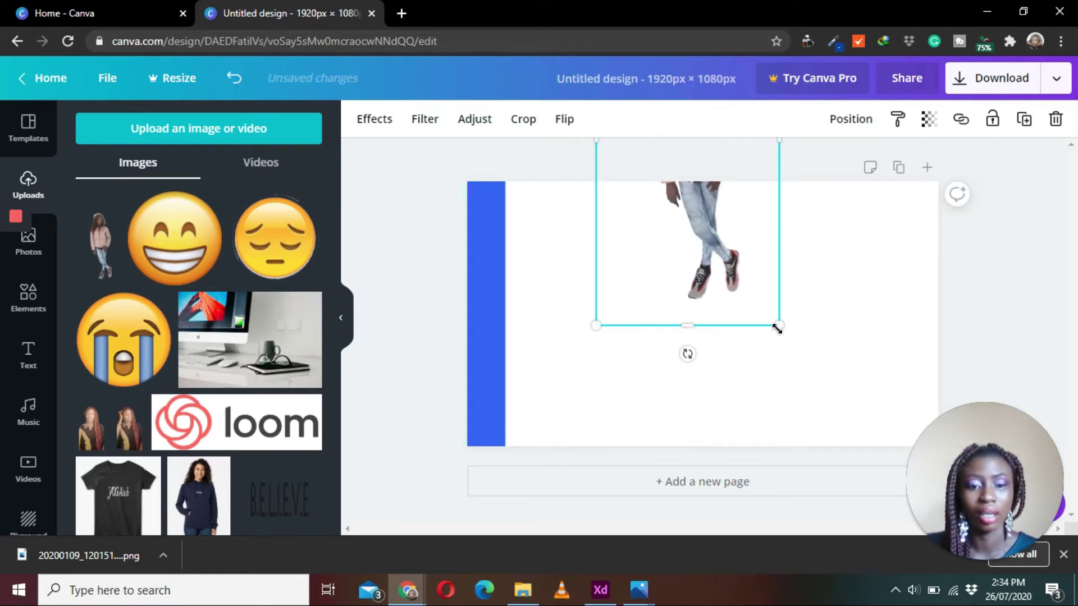
left_click_drag(777, 330, 835, 410)
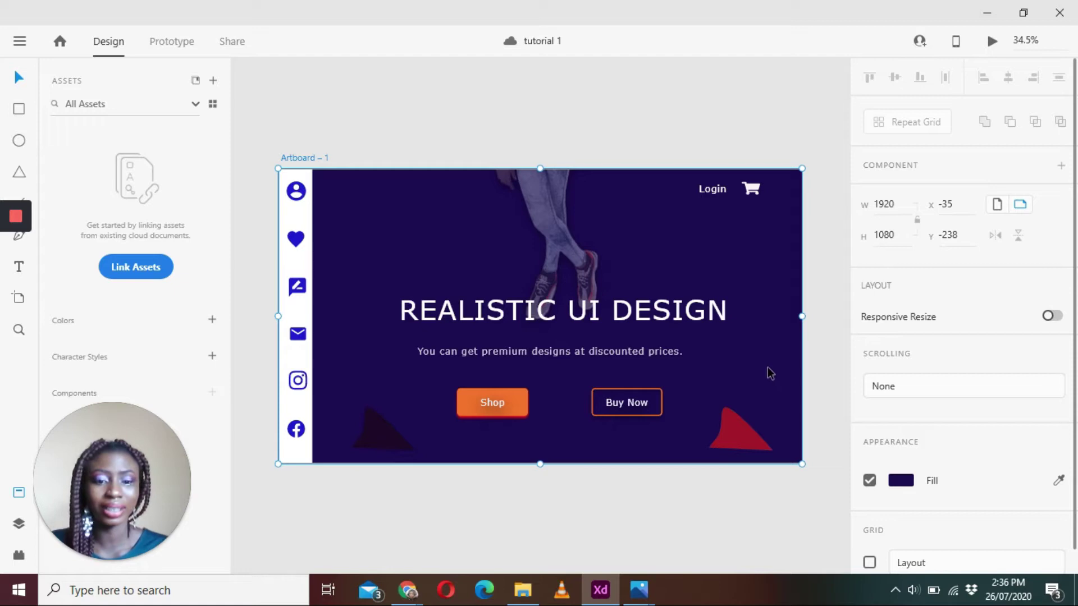
Copy the hex code of the fill colour of Artboard – 1 and switch back to the Canva design.
left_click(901, 481)
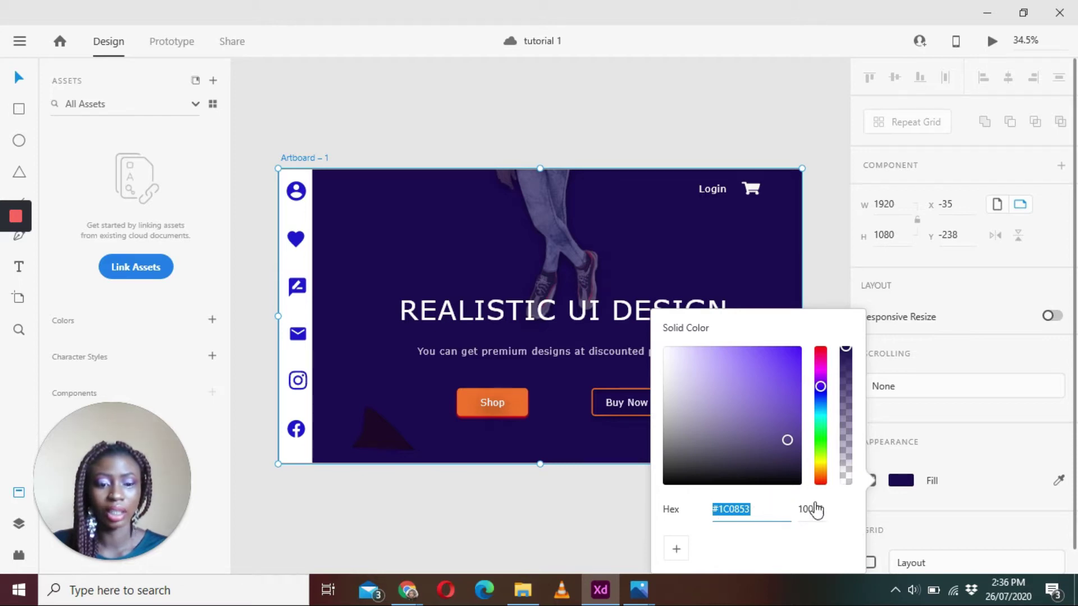
right_click(744, 512)
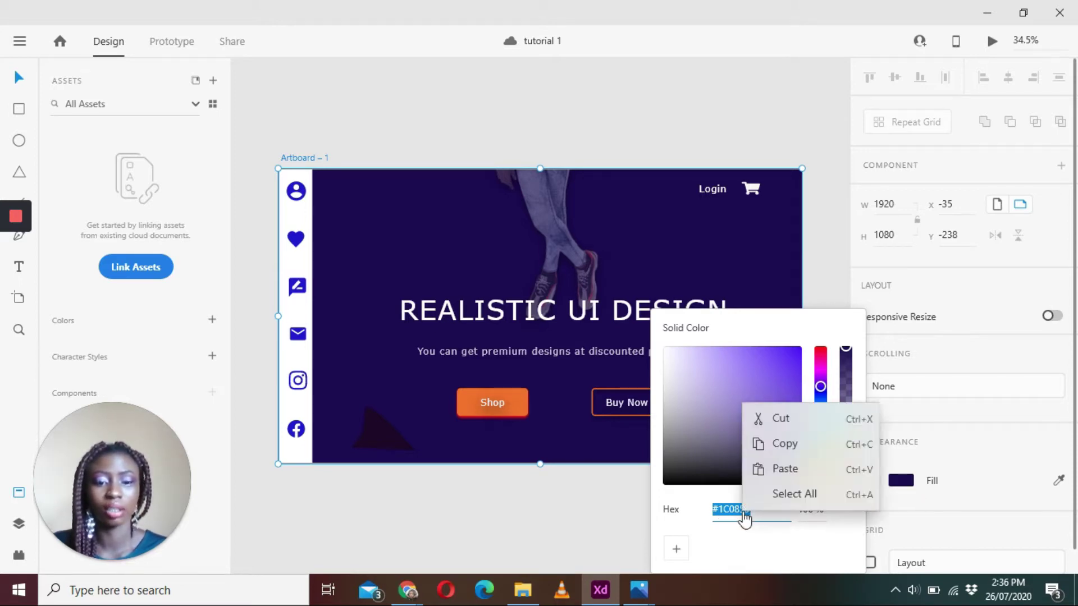
left_click(813, 445)
left_click(408, 590)
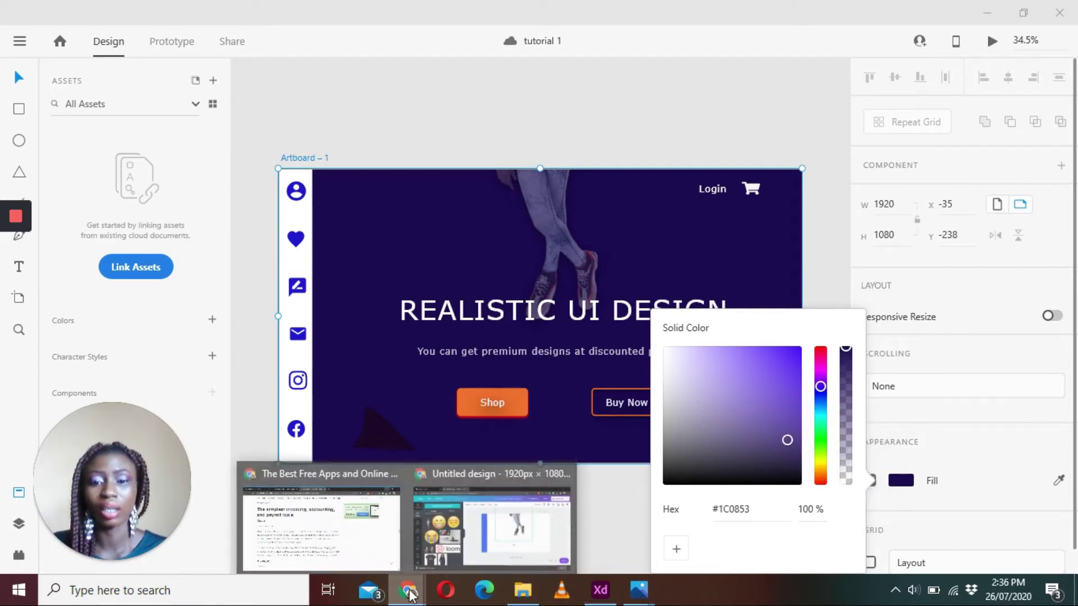
left_click(442, 543)
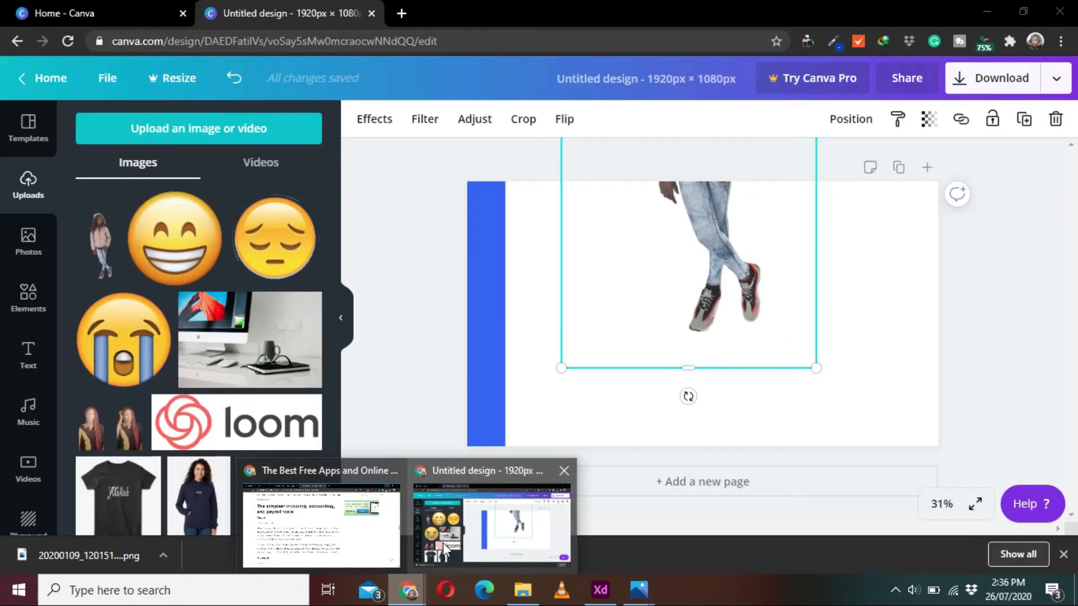
Set the page background to the copied colour #1C0853.
left_click(787, 402)
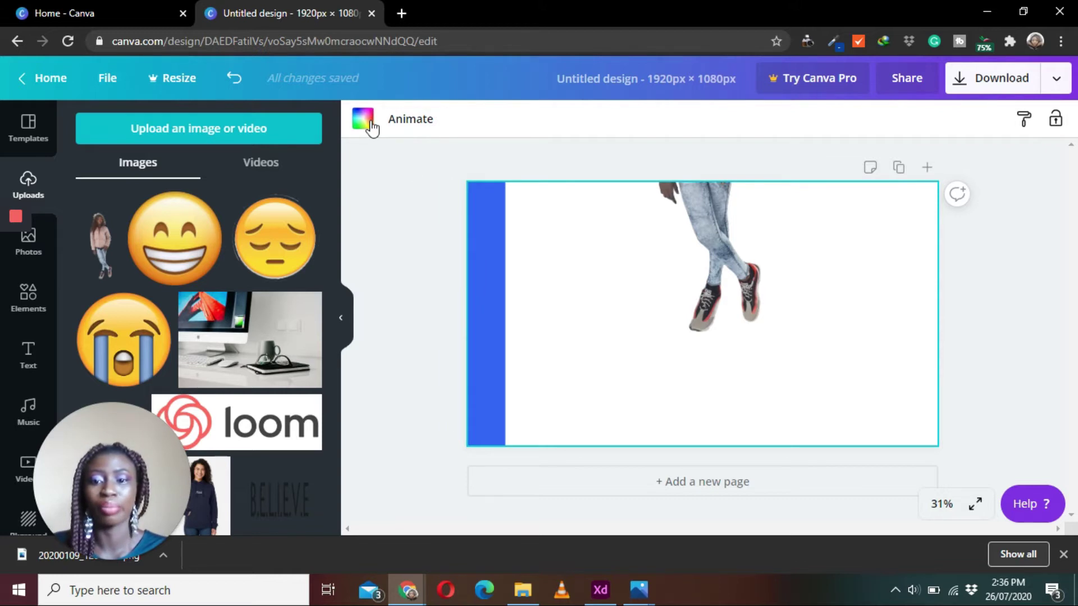
left_click(362, 119)
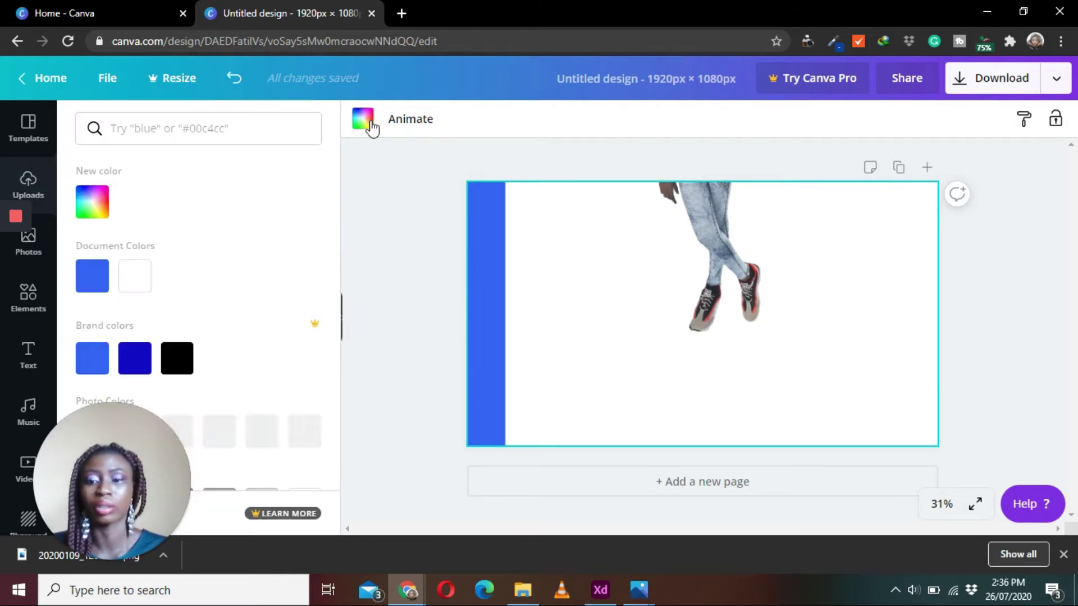
left_click(86, 220)
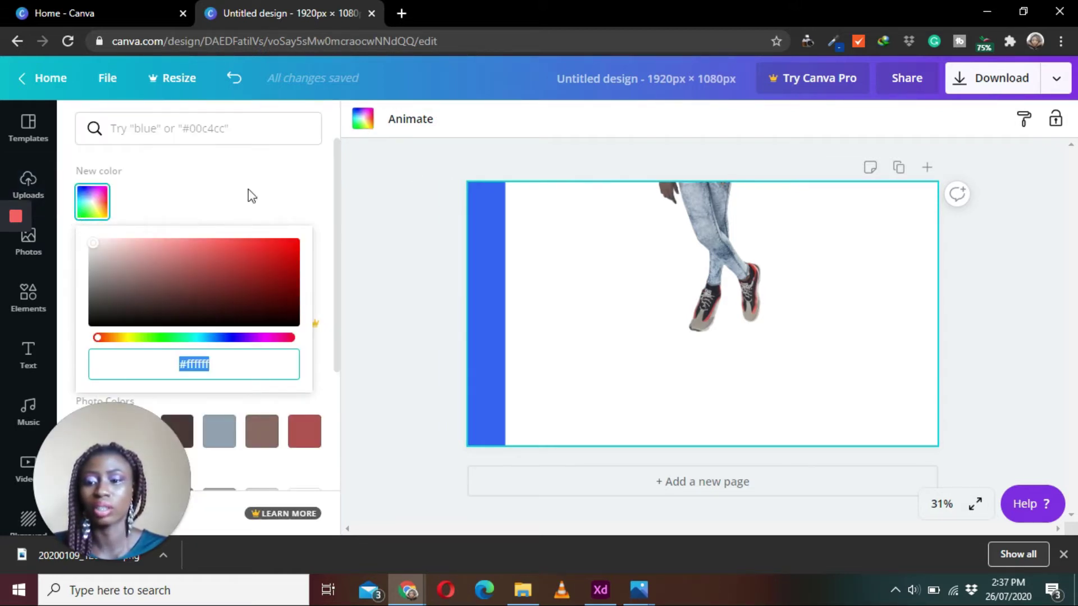
key("ctrl+v")
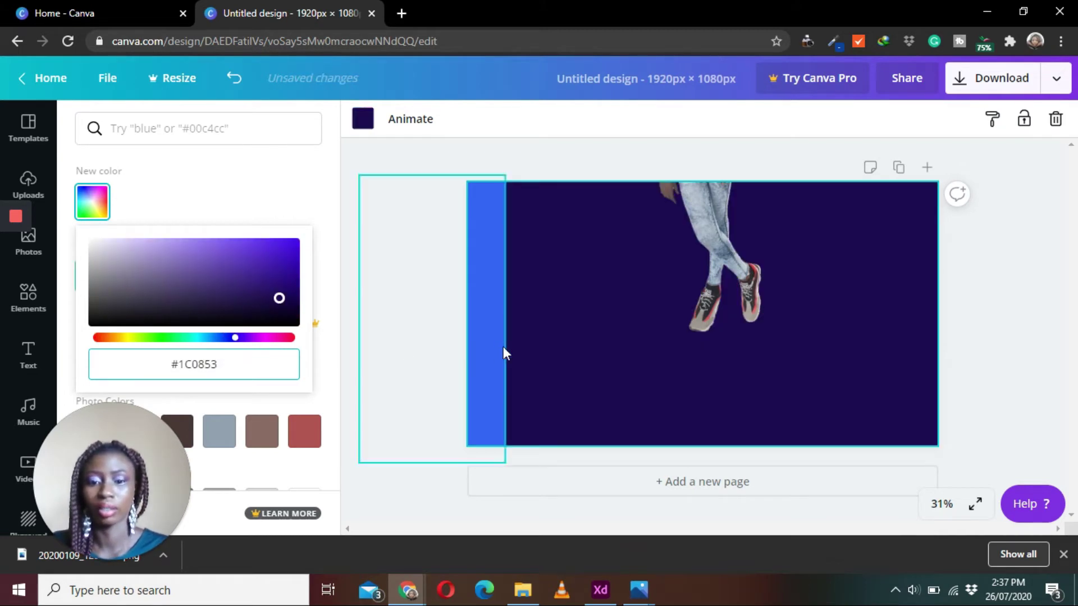
left_click(990, 305)
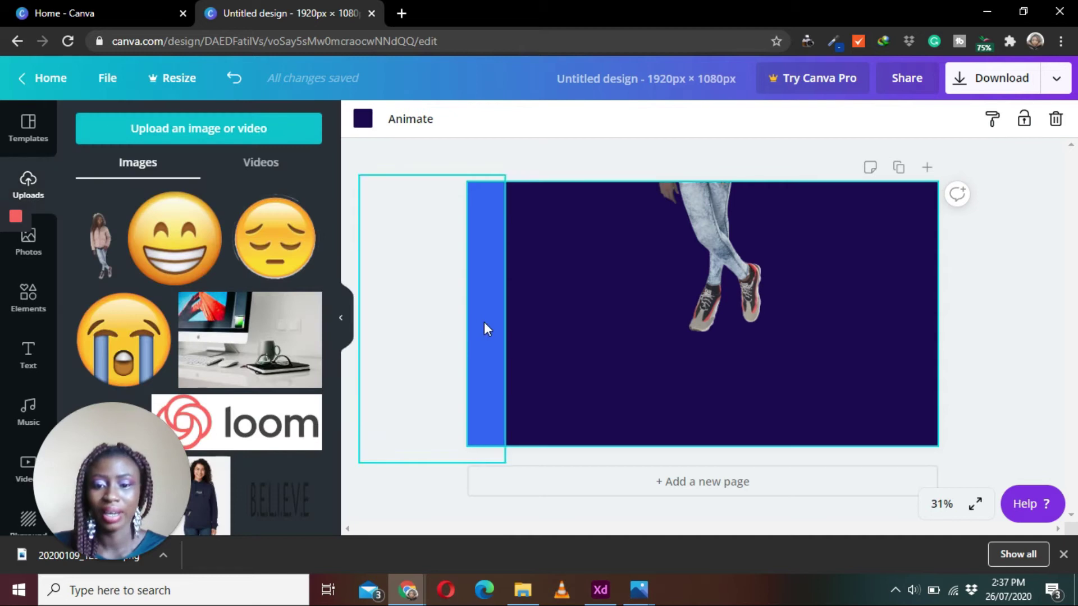
Change the fill colour of the blue rectangle along the page's left edge to white, #ffffff.
left_click(484, 321)
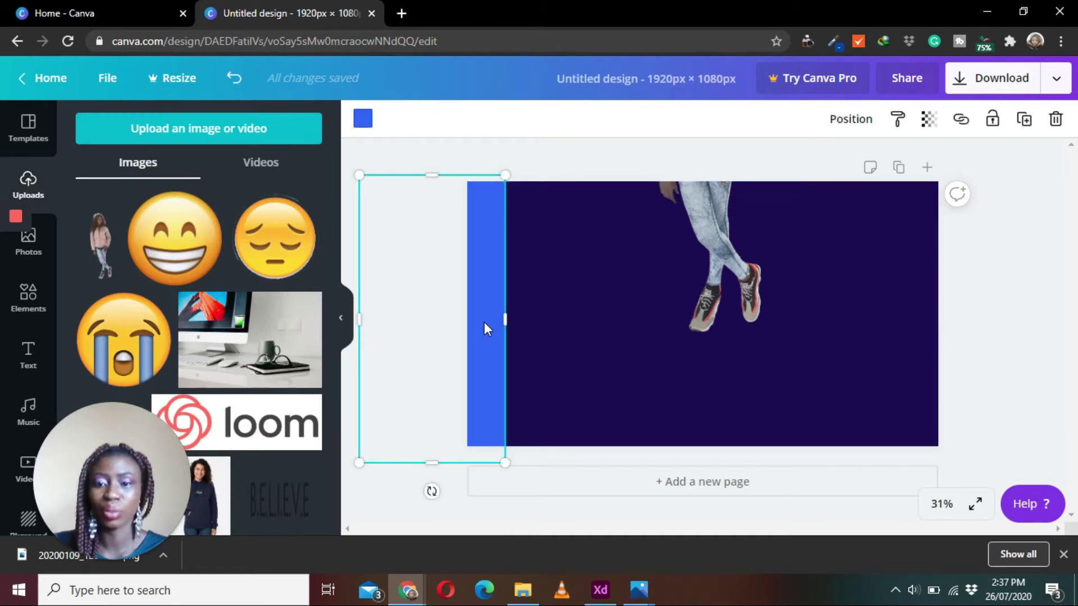
left_click(362, 119)
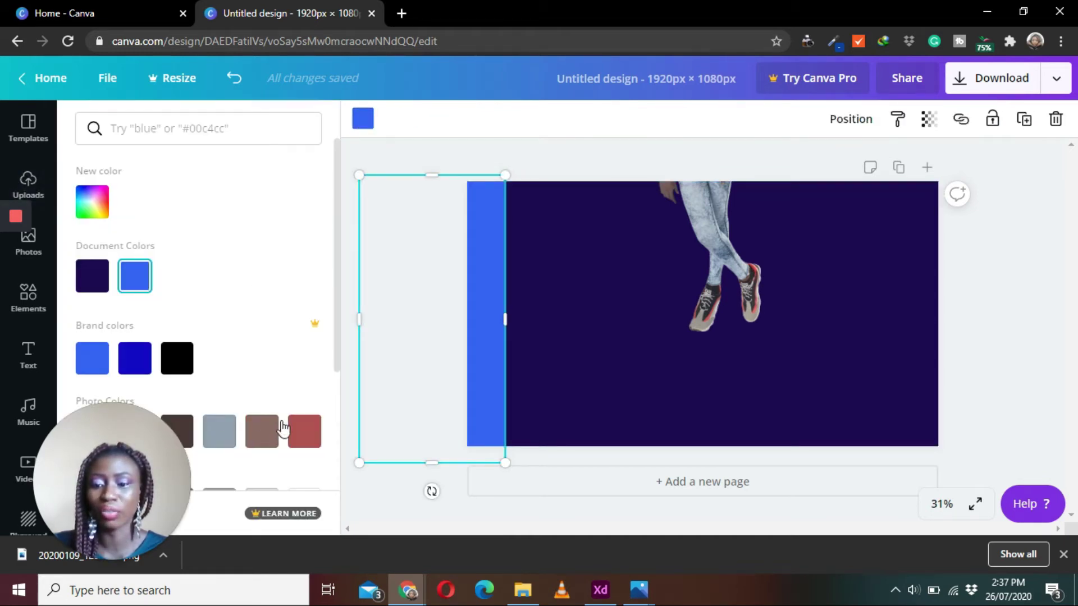
left_click(93, 207)
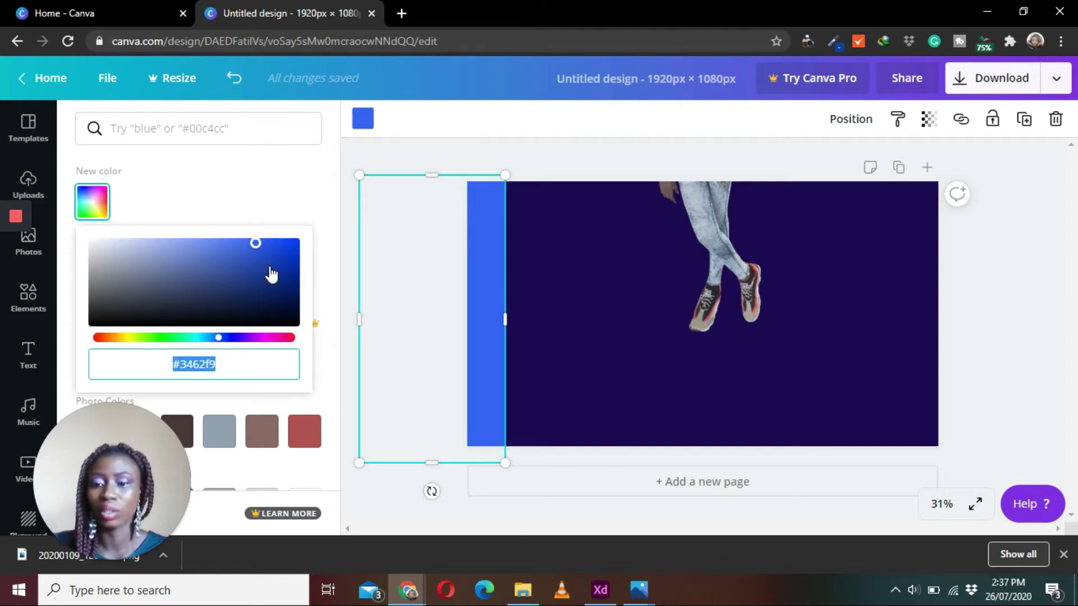
left_click(224, 361)
key("BackSpace")
key("BackSpace")
key("BackSpace")
key("BackSpace")
key("BackSpace")
key("BackSpace")
type("ffffff")
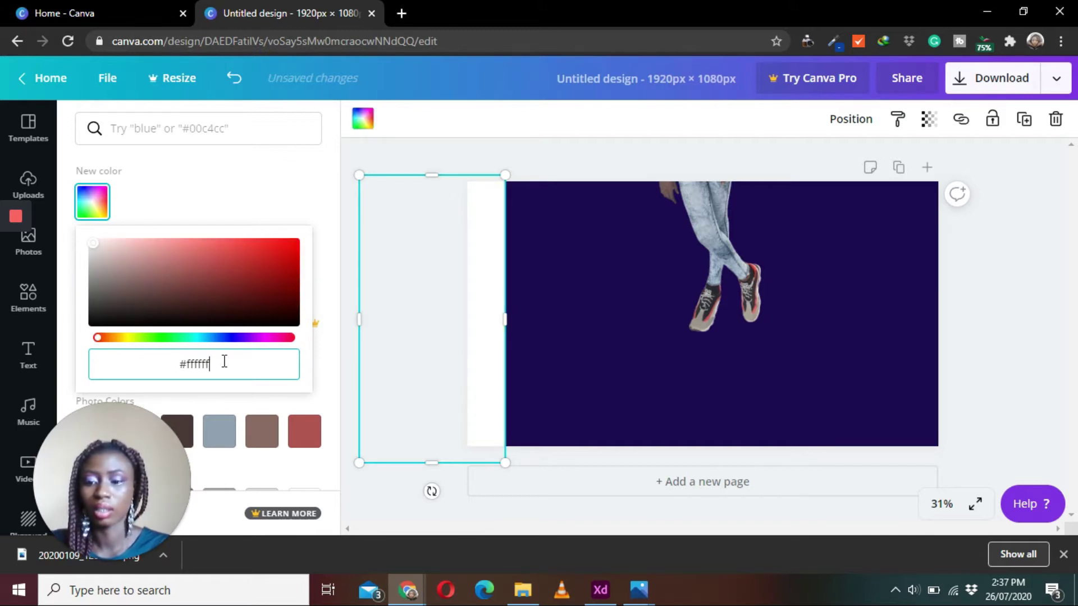
left_click(966, 300)
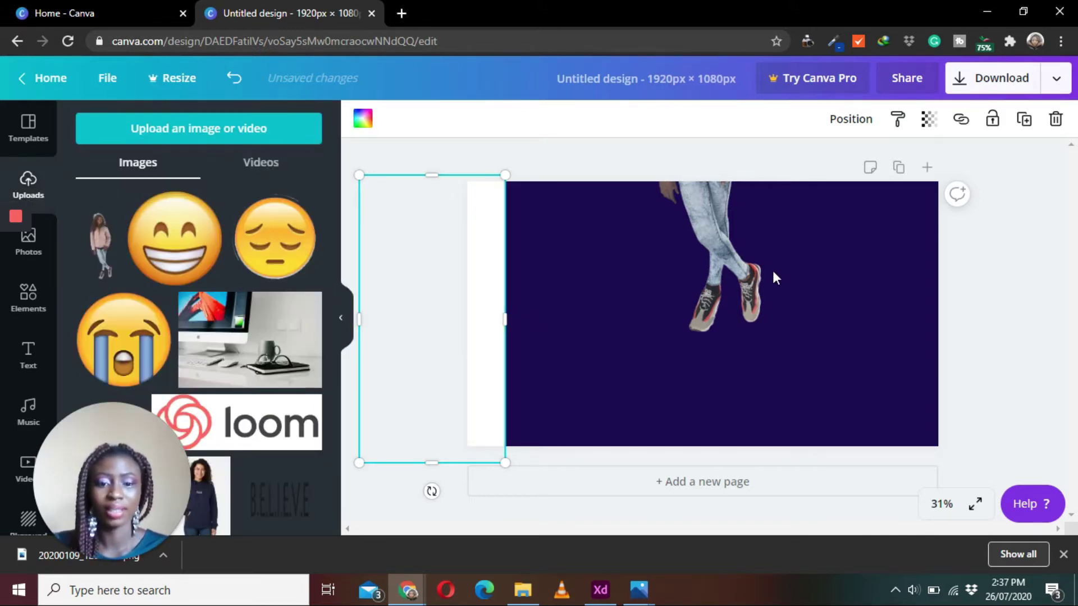
Select the legs photo, check the matching photo's opacity and appearance settings in Adobe XD, and return to the Canva design.
left_click(727, 281)
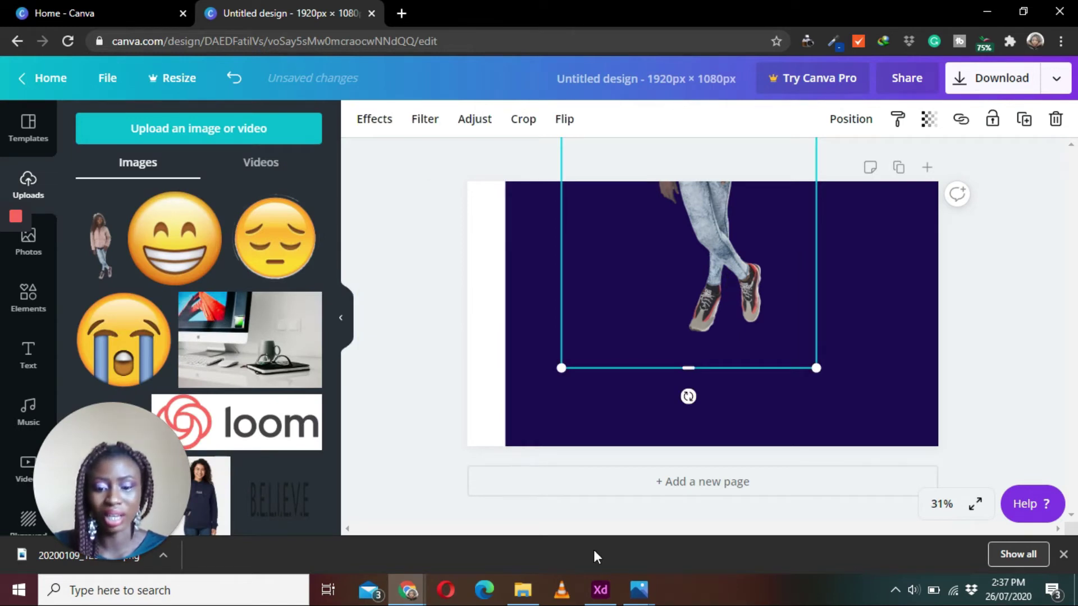
left_click(600, 589)
left_click(550, 261)
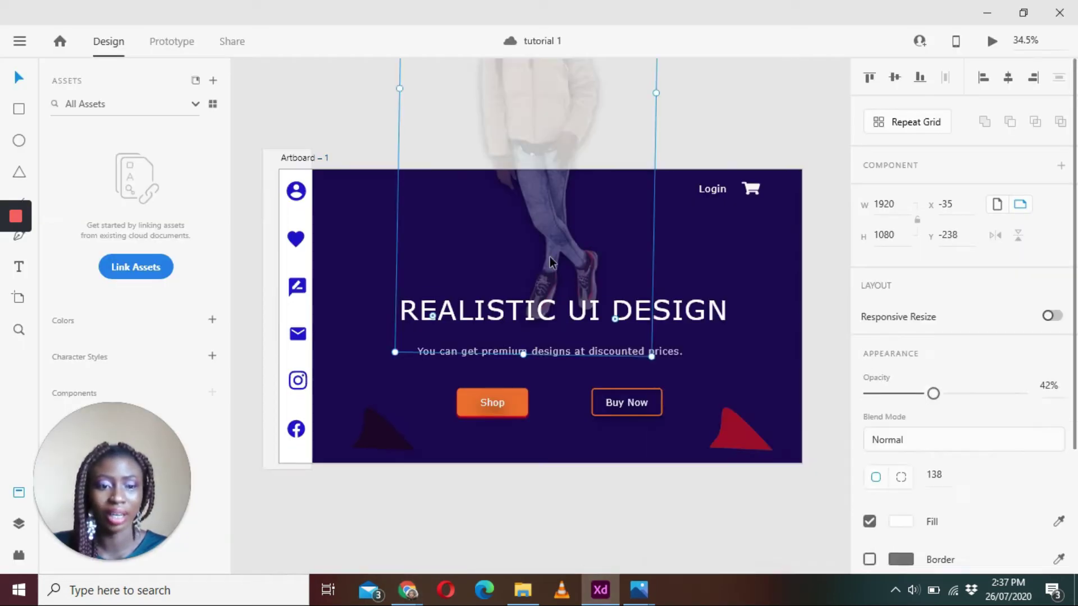
scroll(1075, 455, "down", 3)
left_click_drag(1076, 452, 1076, 517)
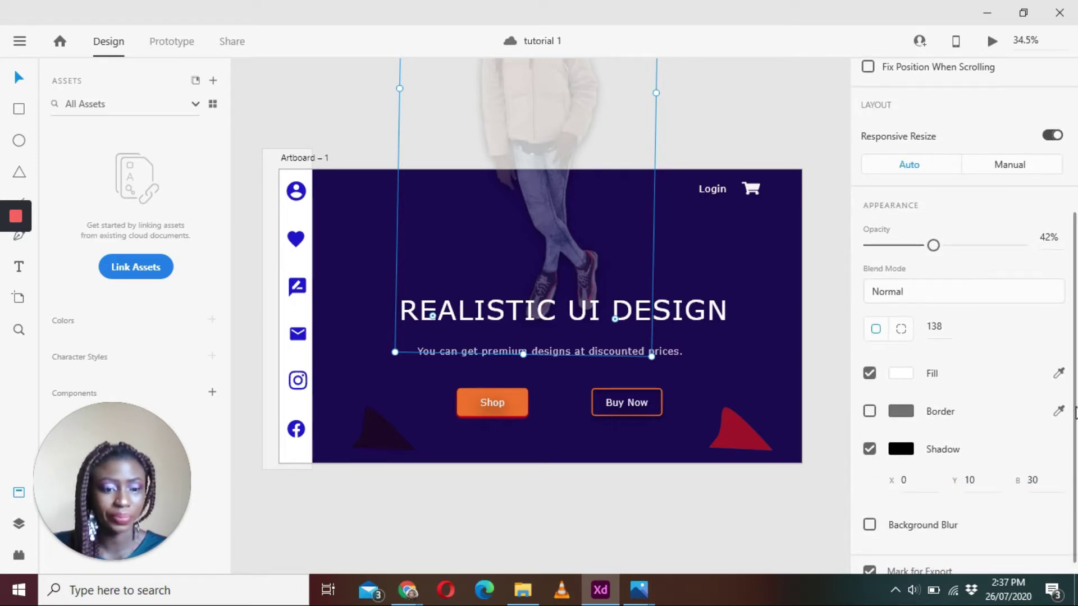
left_click_drag(1075, 413, 1074, 420)
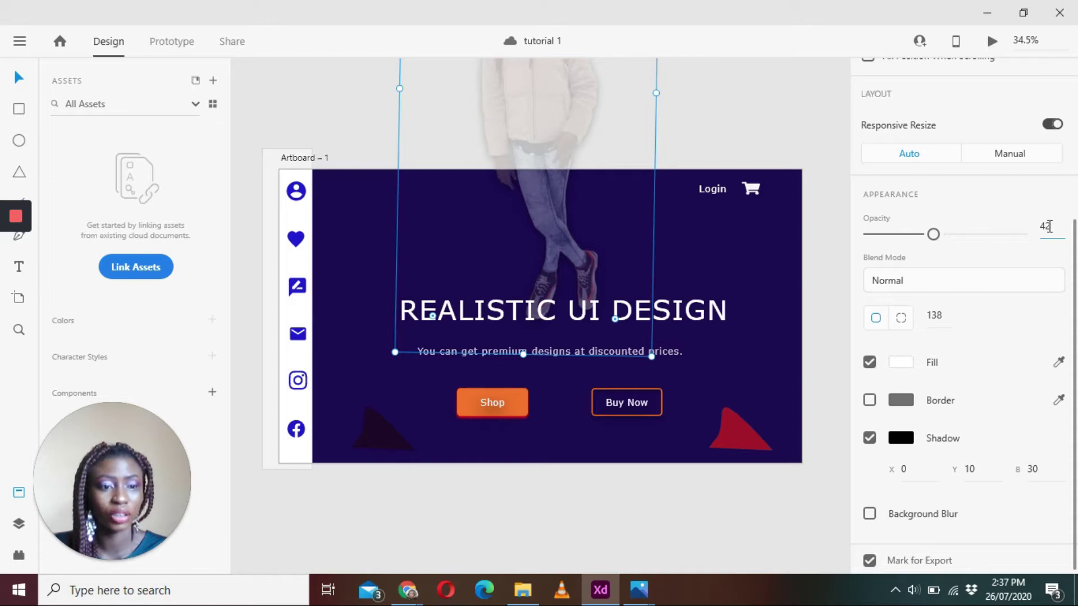
left_click(414, 600)
left_click(476, 545)
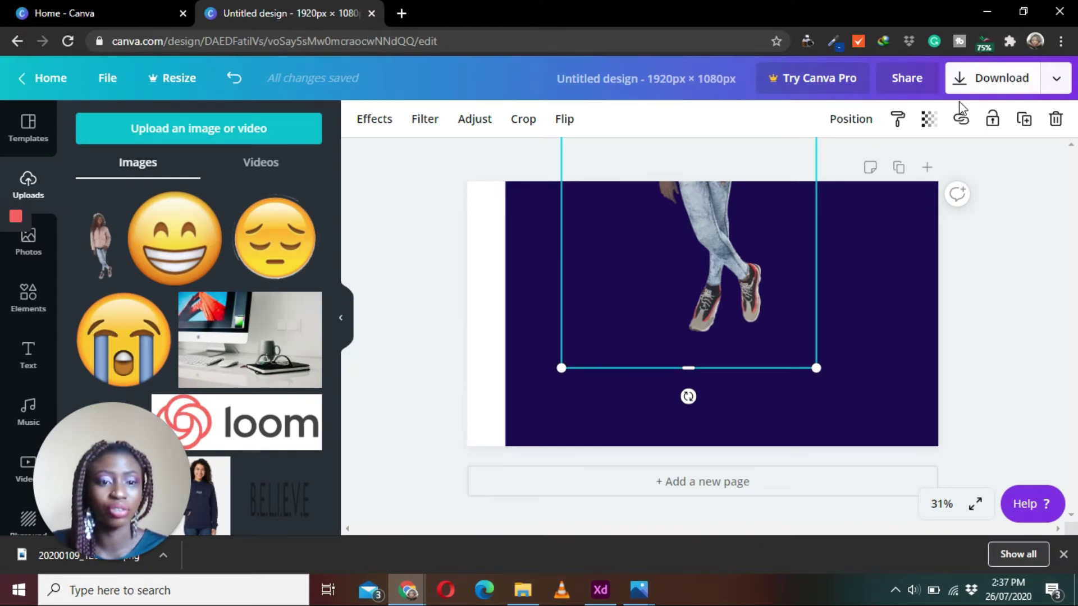
Lower the opacity of the legs photo so it fades into the dark page background.
left_click(929, 119)
left_click_drag(884, 163, 831, 164)
left_click(955, 325)
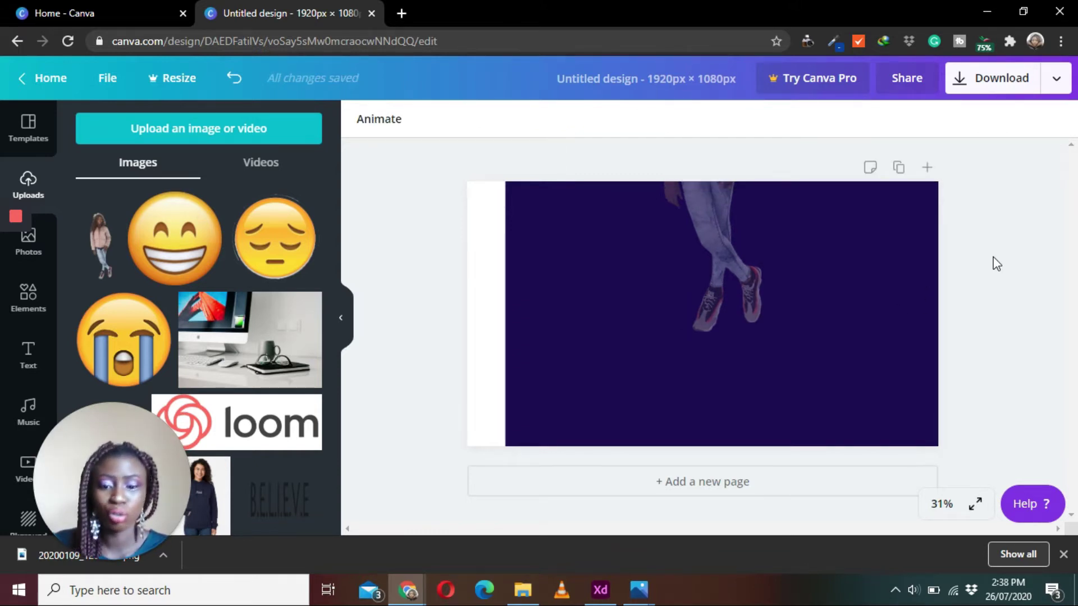
Switch to Adobe XD to examine the text and appearance settings of the REALISTIC UI DESIGN heading, and return to the Canva design.
left_click(609, 589)
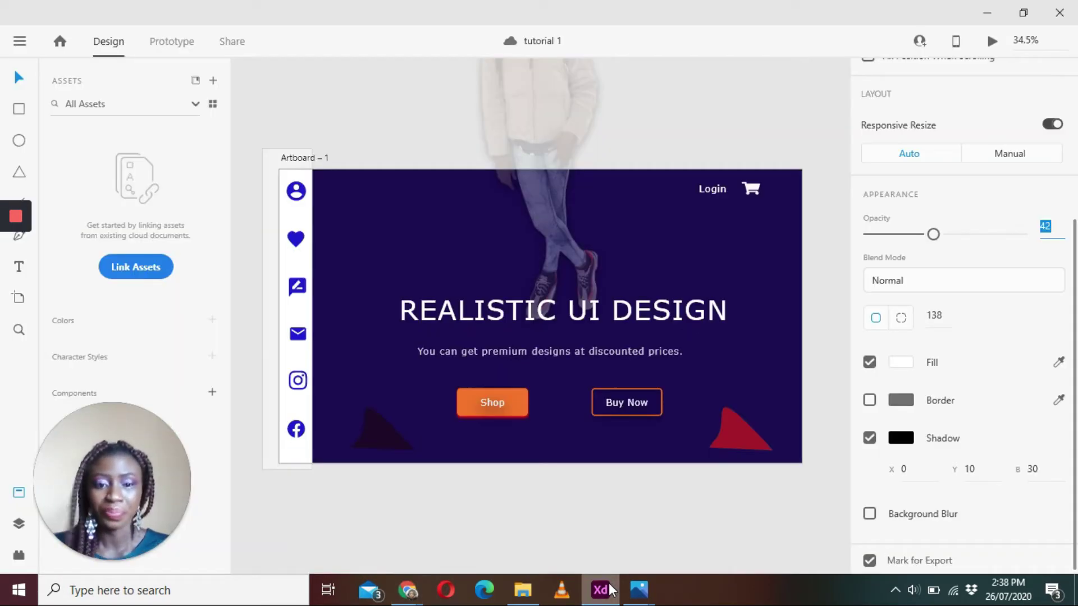
left_click(559, 314)
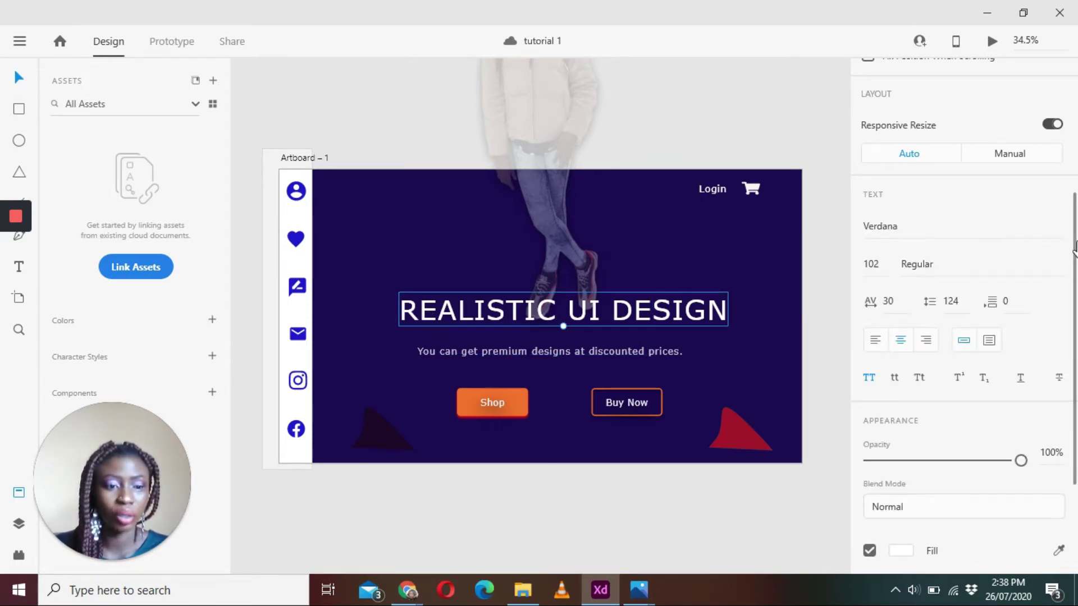
left_click_drag(1074, 250, 1074, 364)
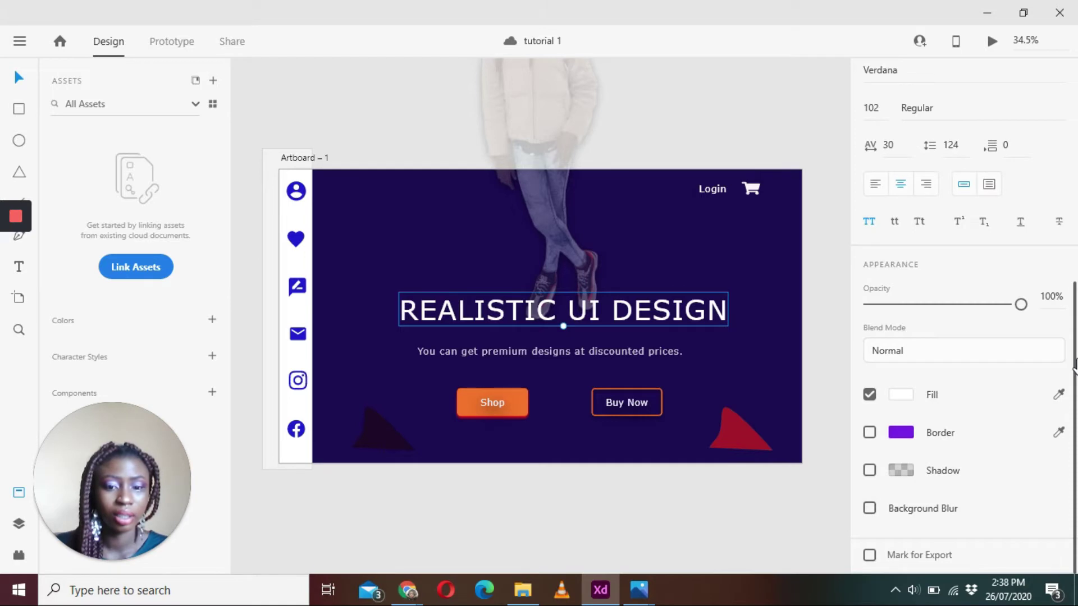
left_click_drag(1074, 439, 1074, 295)
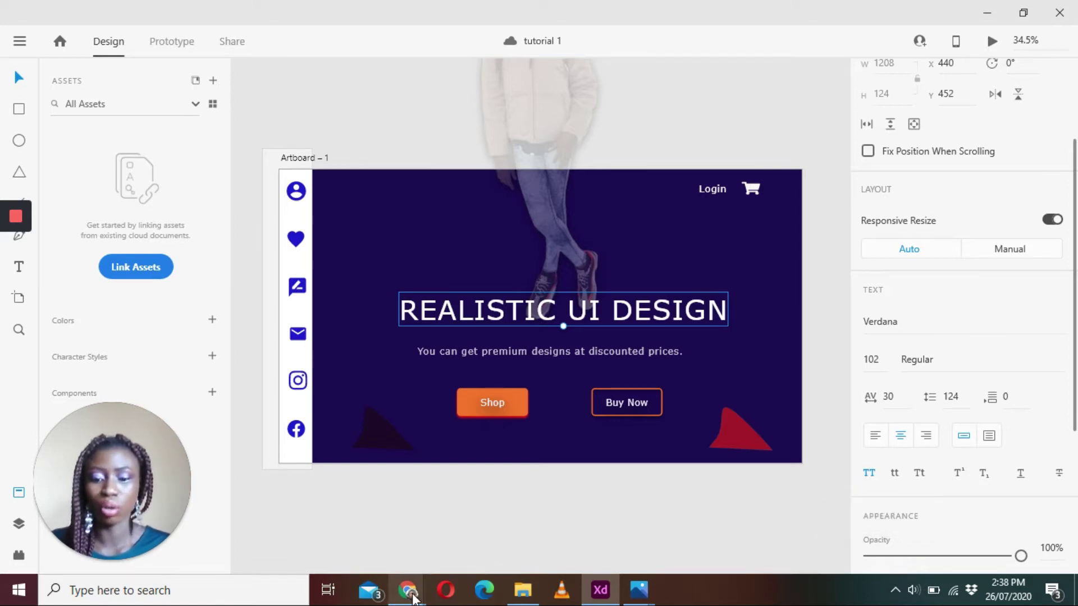
mouse_move(407, 590)
left_click(459, 555)
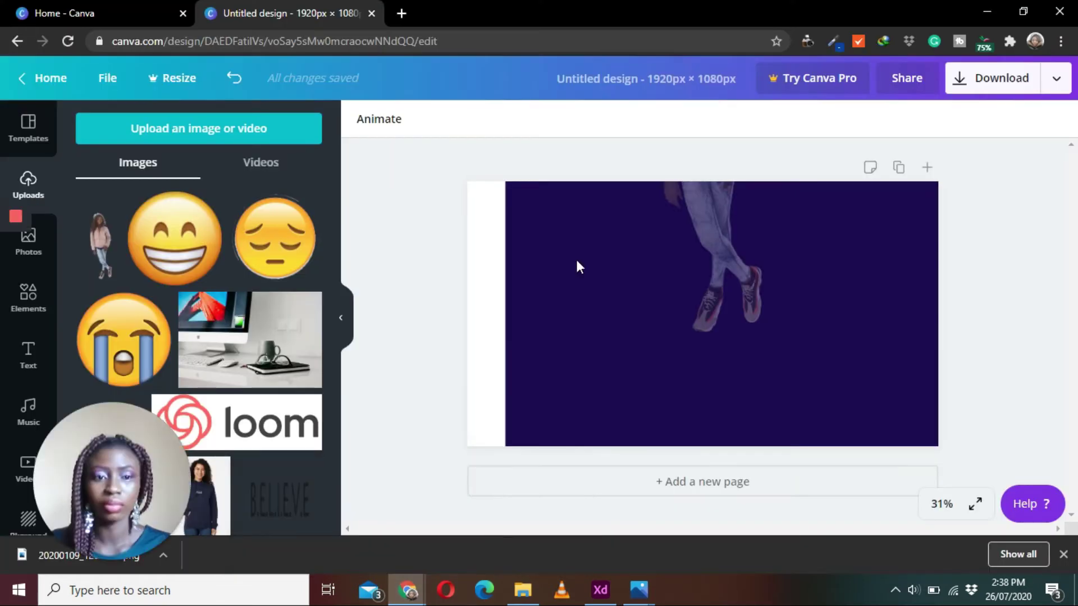
Add a heading text box to the page and set its font to Arimo.
left_click(49, 233)
left_click(217, 207)
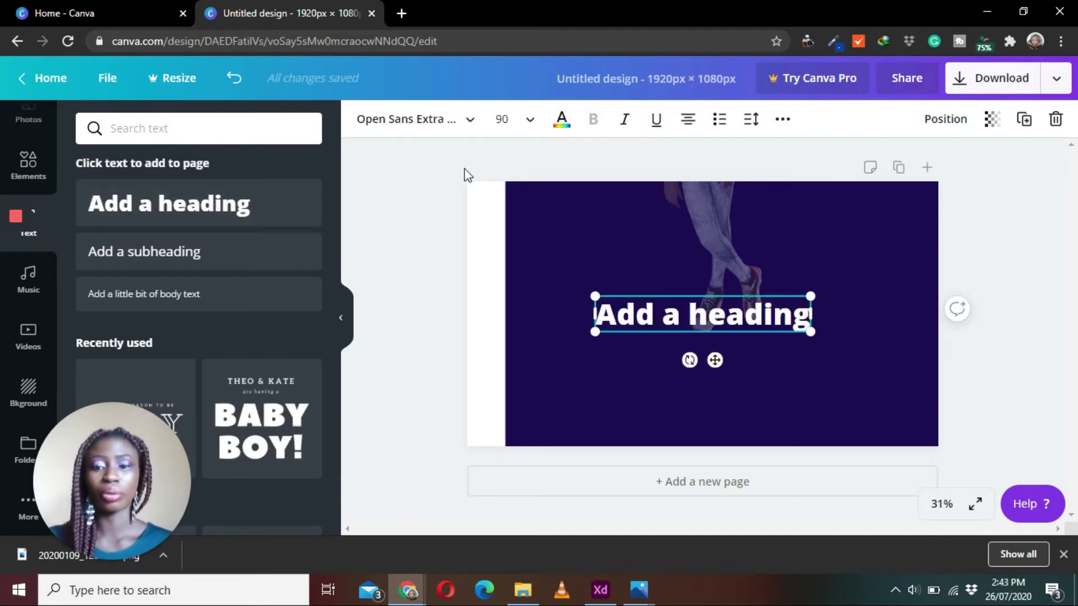
left_click(459, 131)
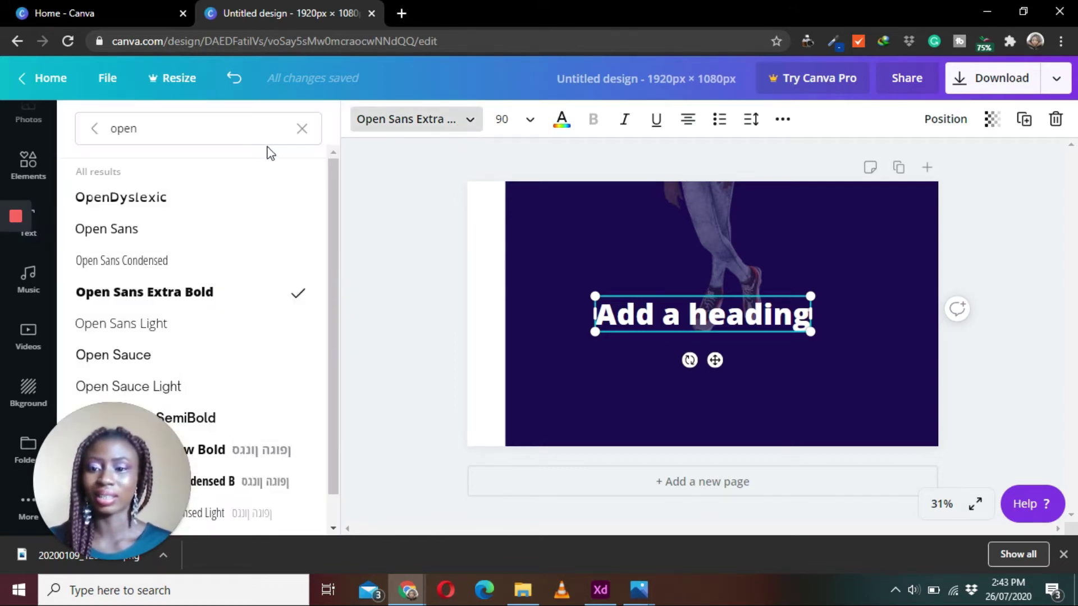
left_click(301, 129)
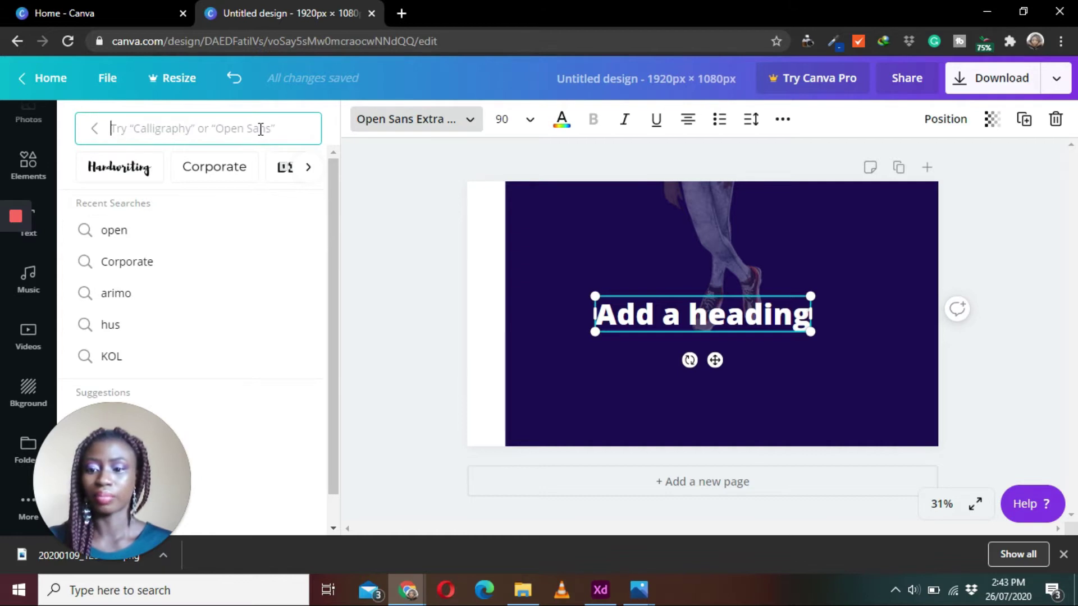
type("ar")
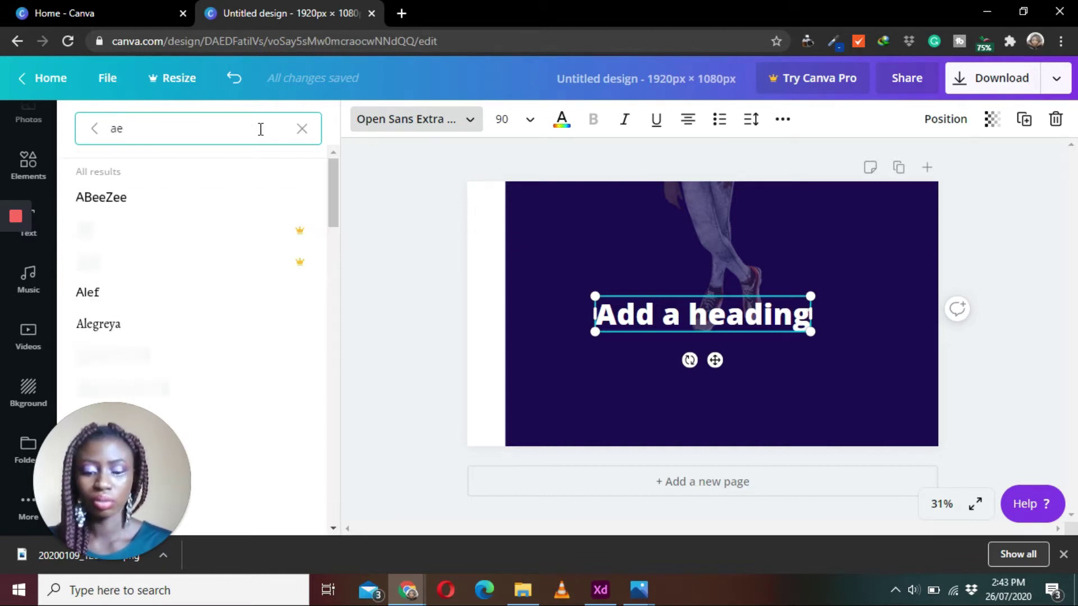
type("imo")
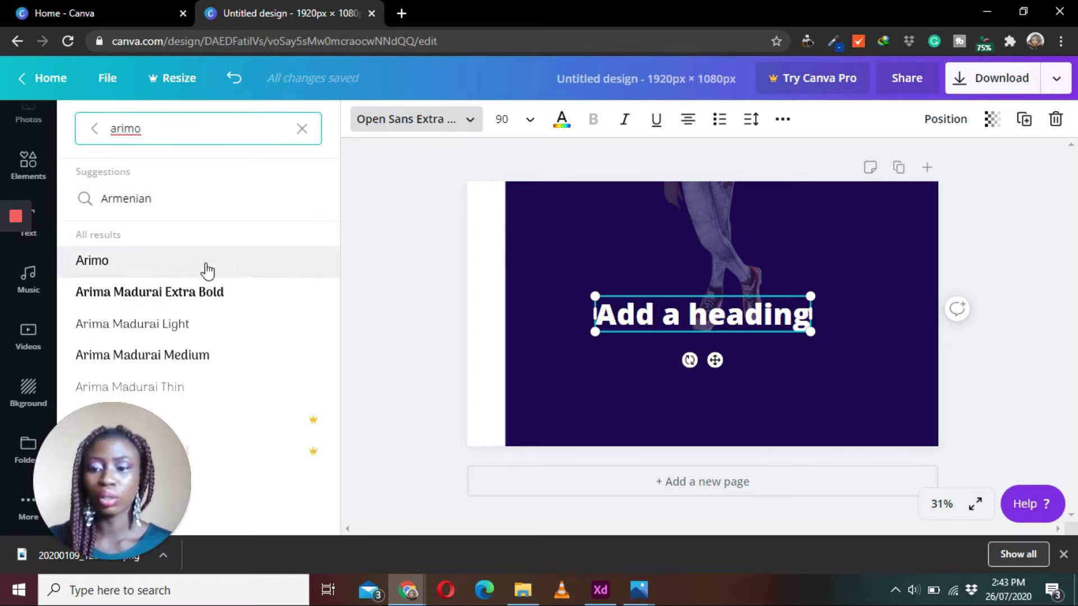
left_click(207, 269)
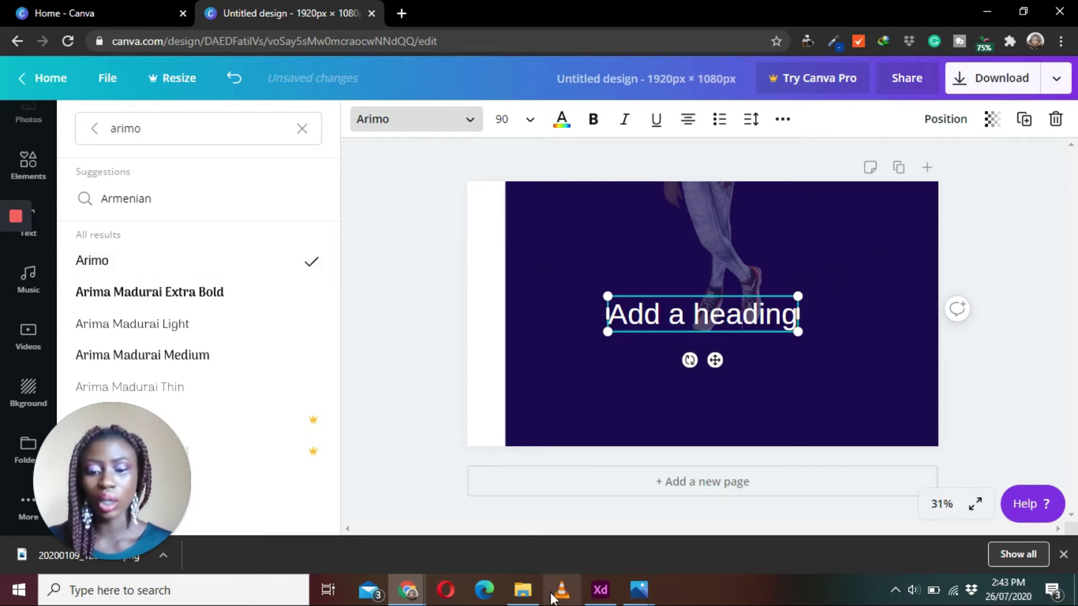
Check the heading's wording in Adobe XD and replace the Canva heading text with "Realistic ui design".
left_click(600, 589)
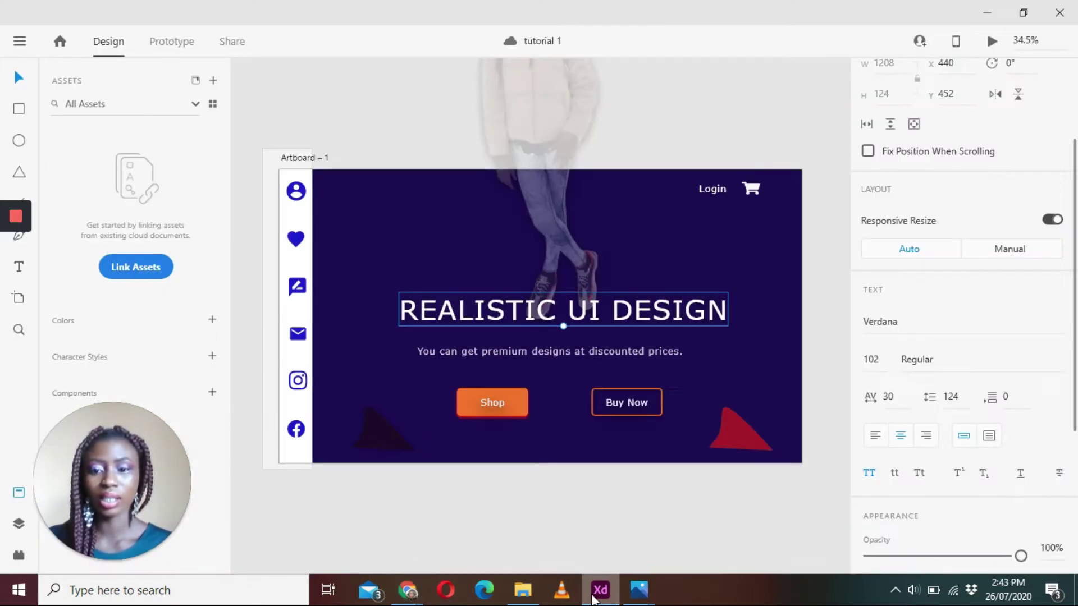
double_click(581, 317)
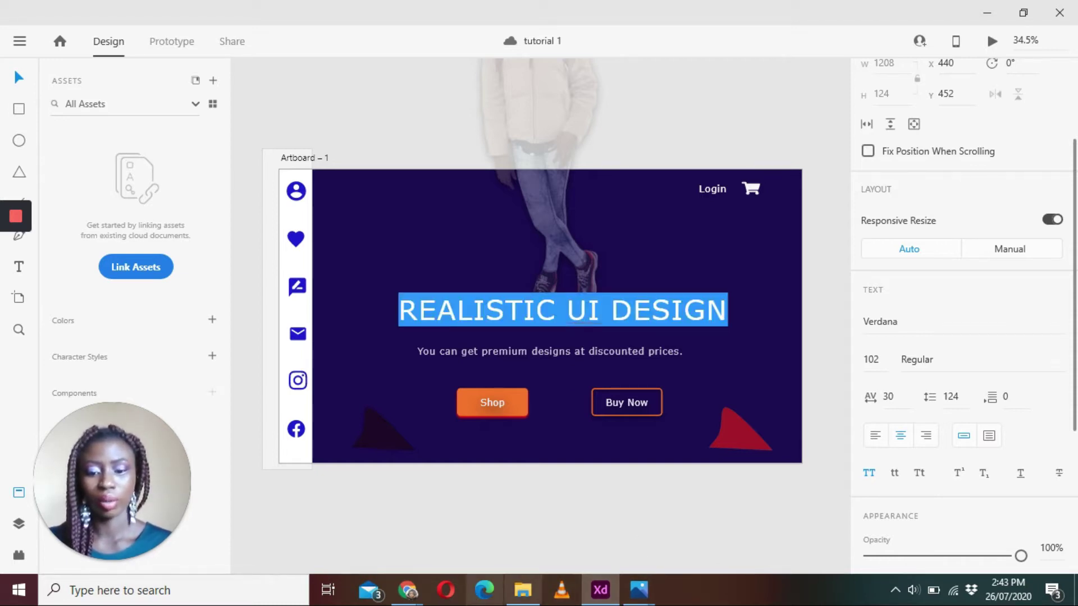
left_click(416, 596)
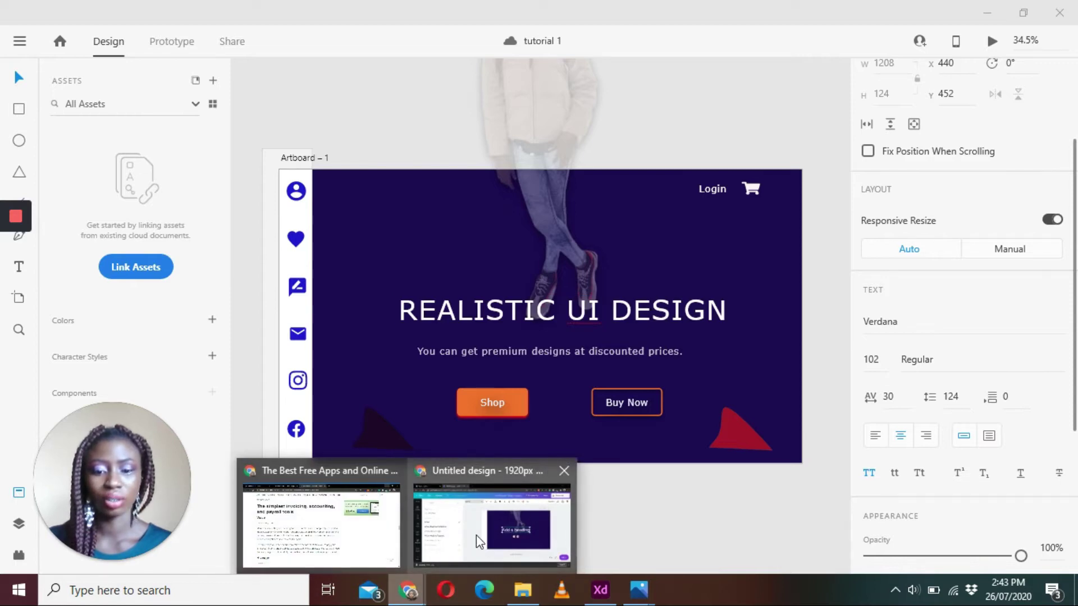
left_click(476, 535)
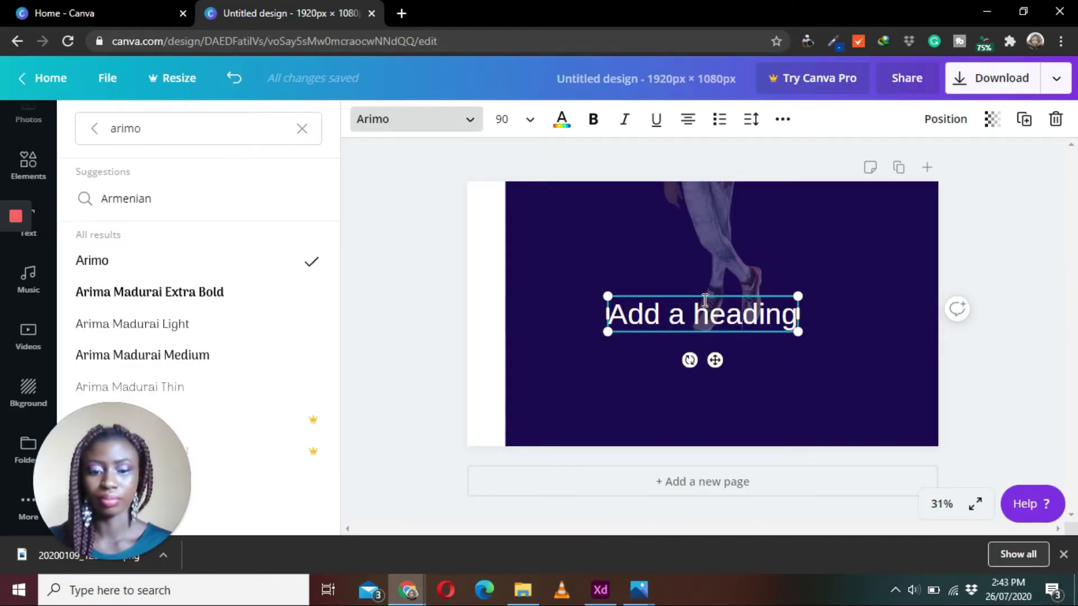
type("Realistic ui design")
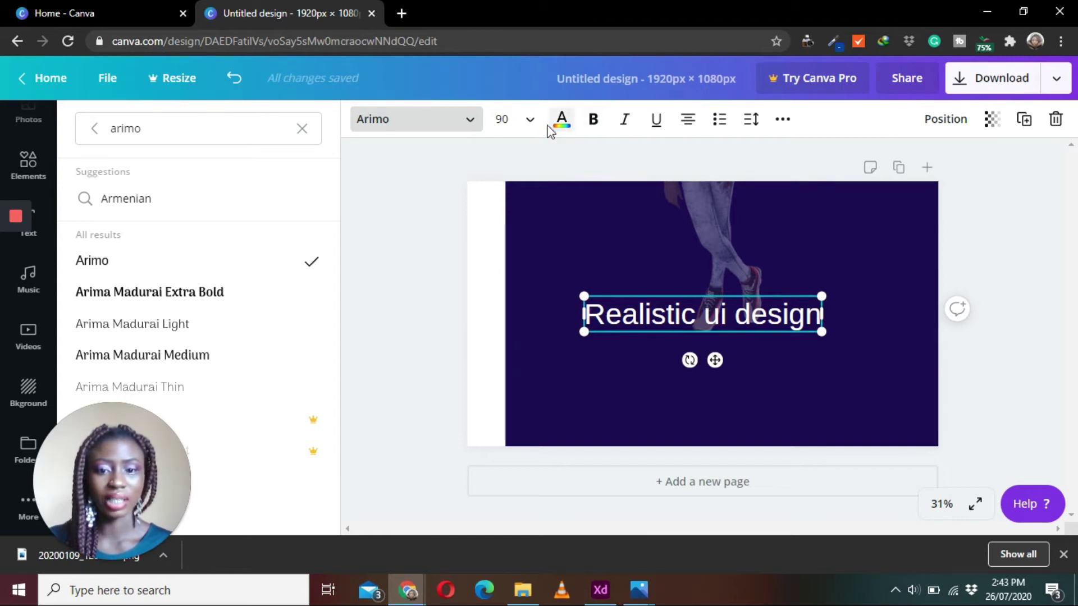
Check the heading's font size in Adobe XD and set the Canva heading's size to 102.
left_click(601, 583)
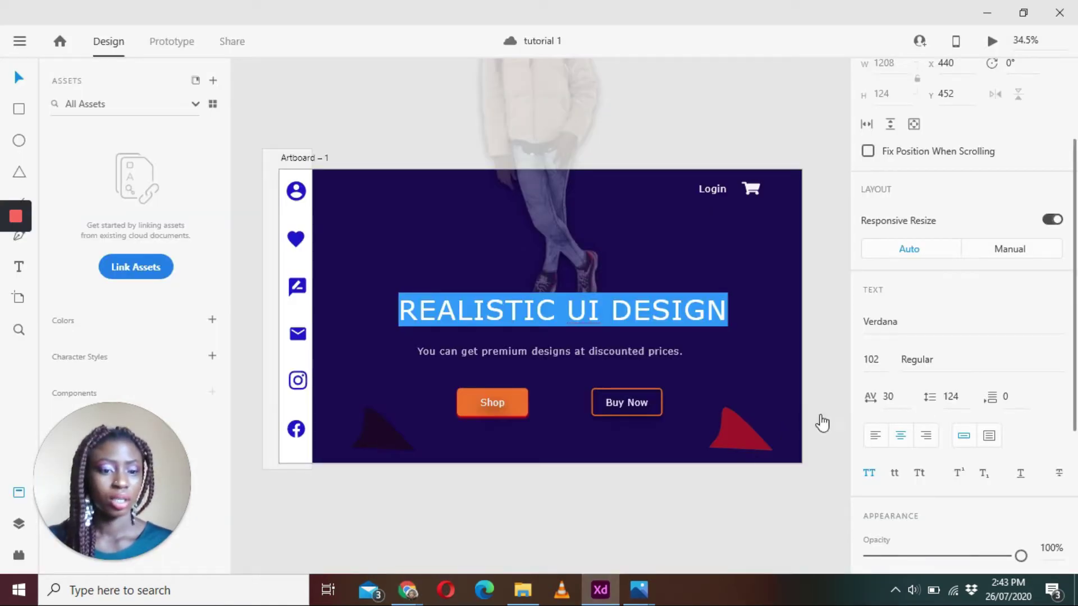
left_click(643, 319)
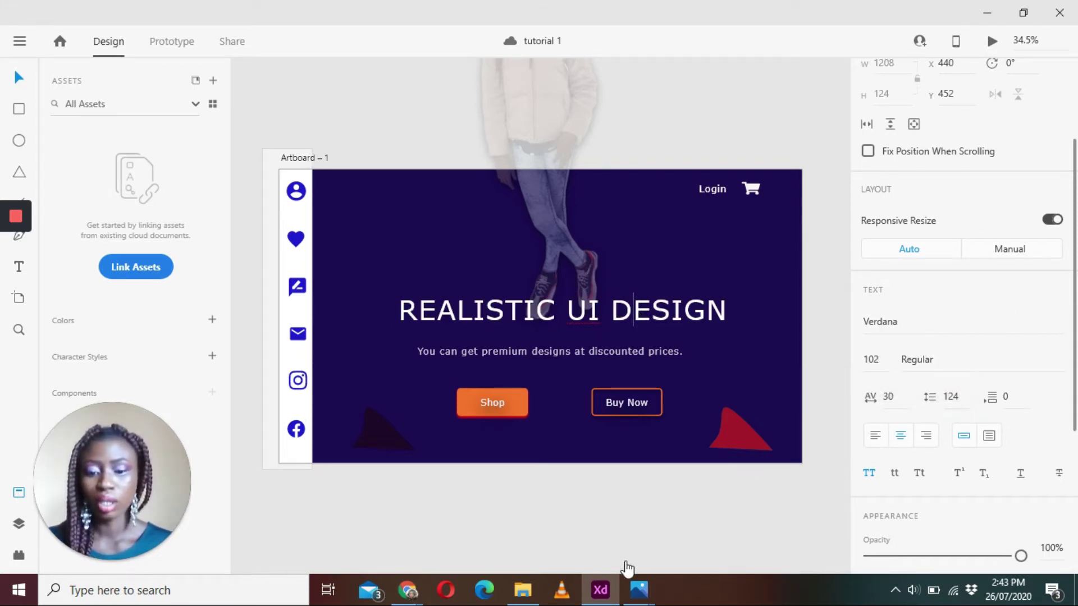
mouse_move(640, 599)
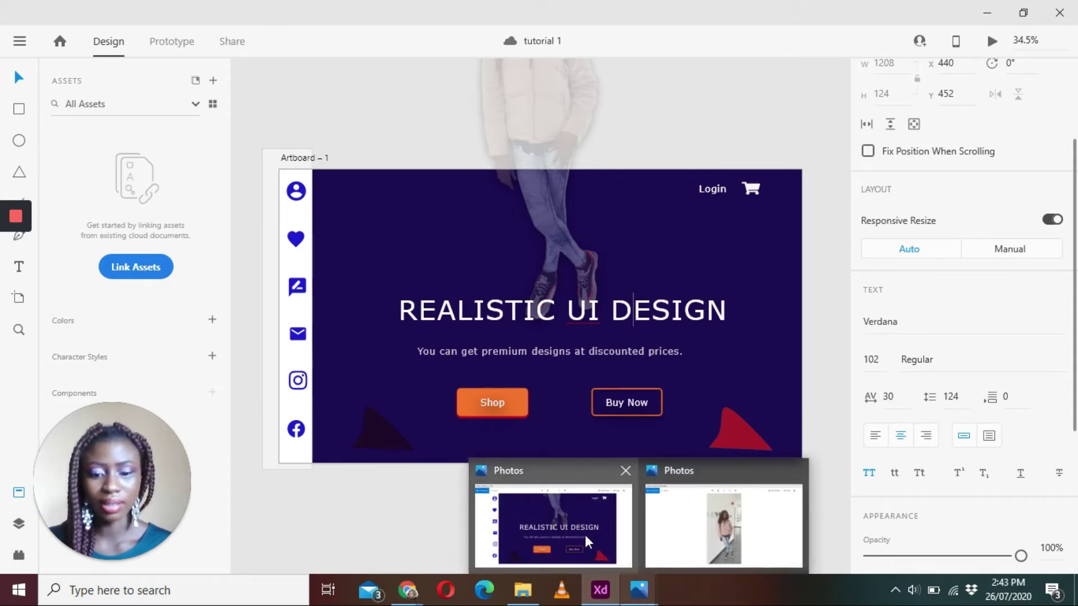
mouse_move(408, 591)
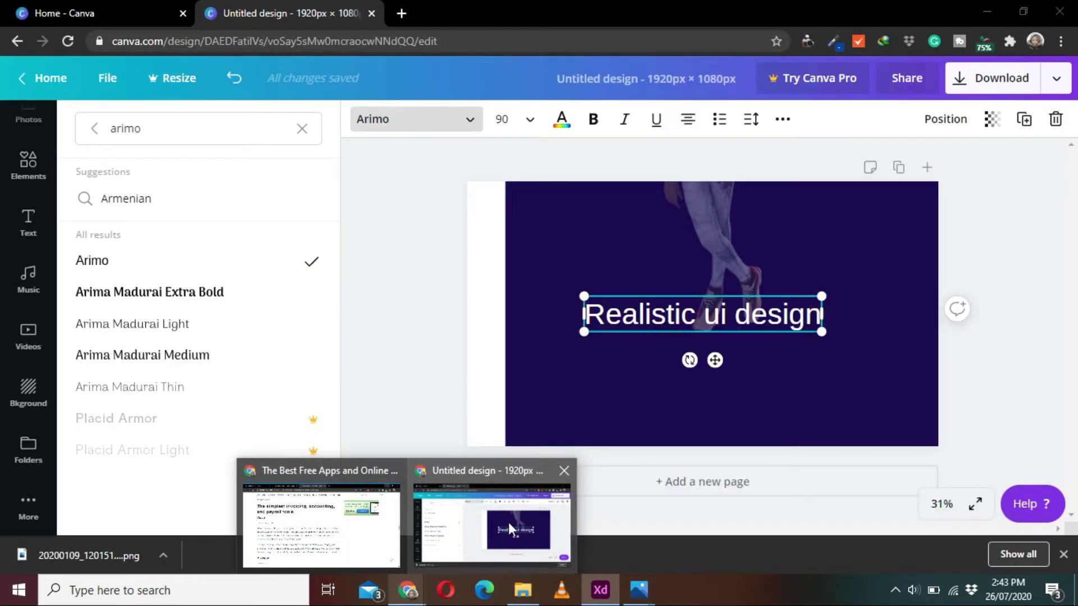
left_click(504, 528)
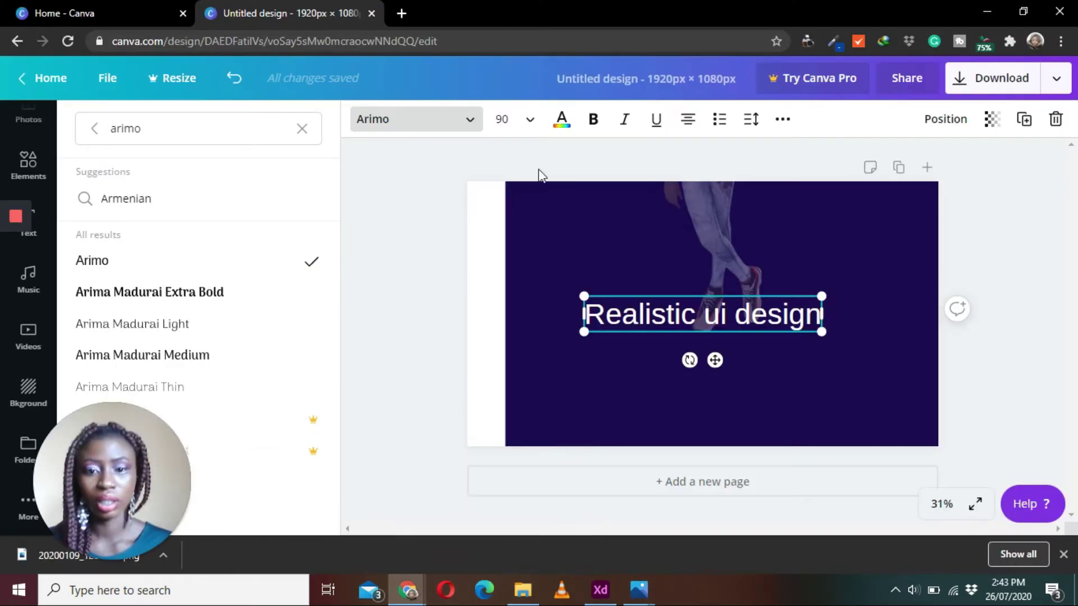
left_click(517, 119)
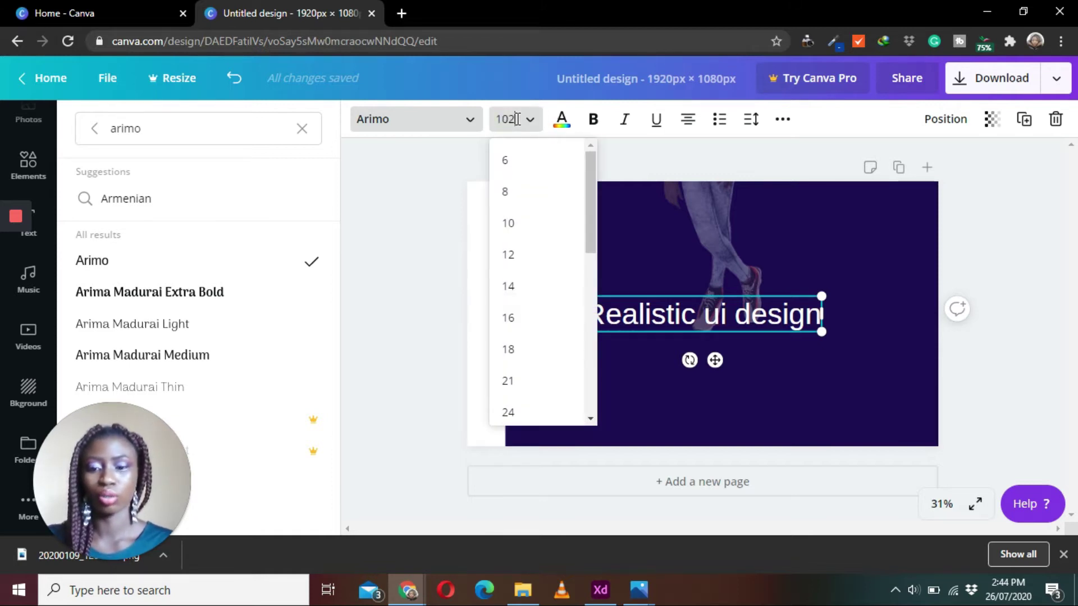
key("Return")
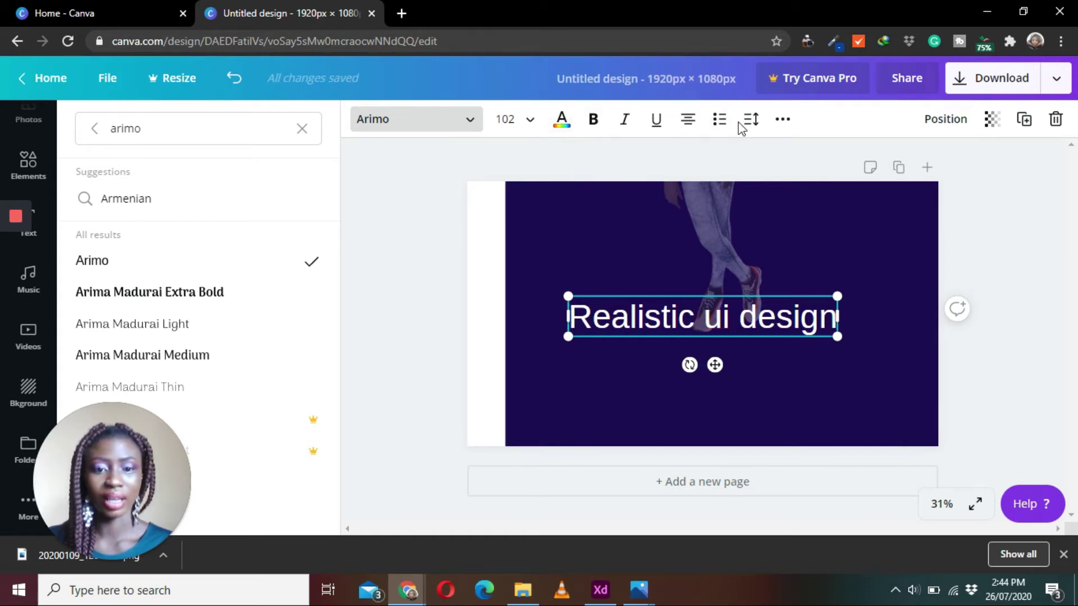
Convert the heading to uppercase and centre it over the navy area beside the white sidebar.
left_click(774, 125)
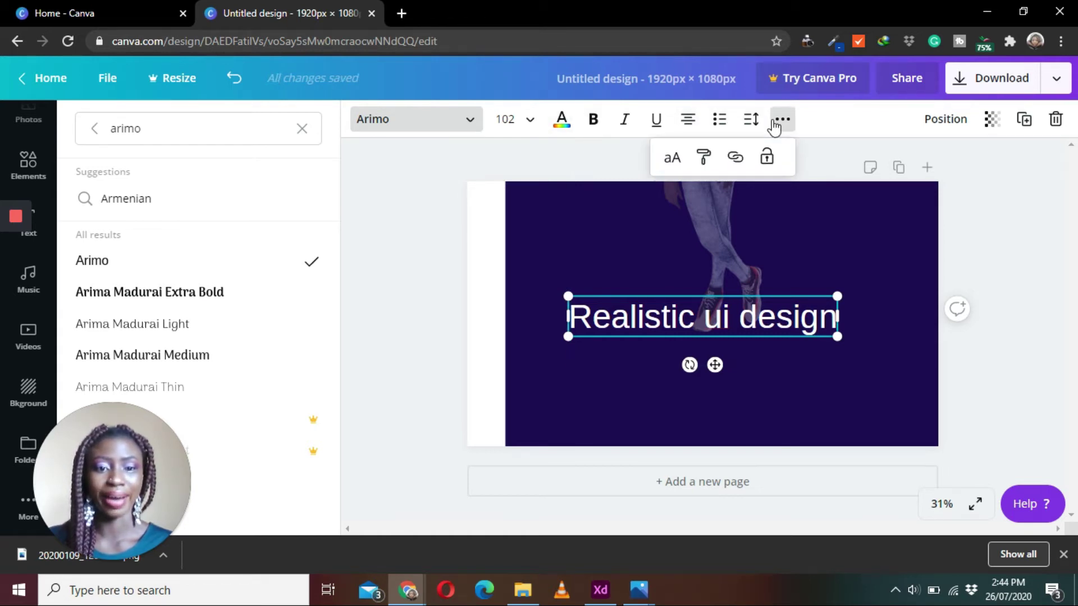
left_click(673, 157)
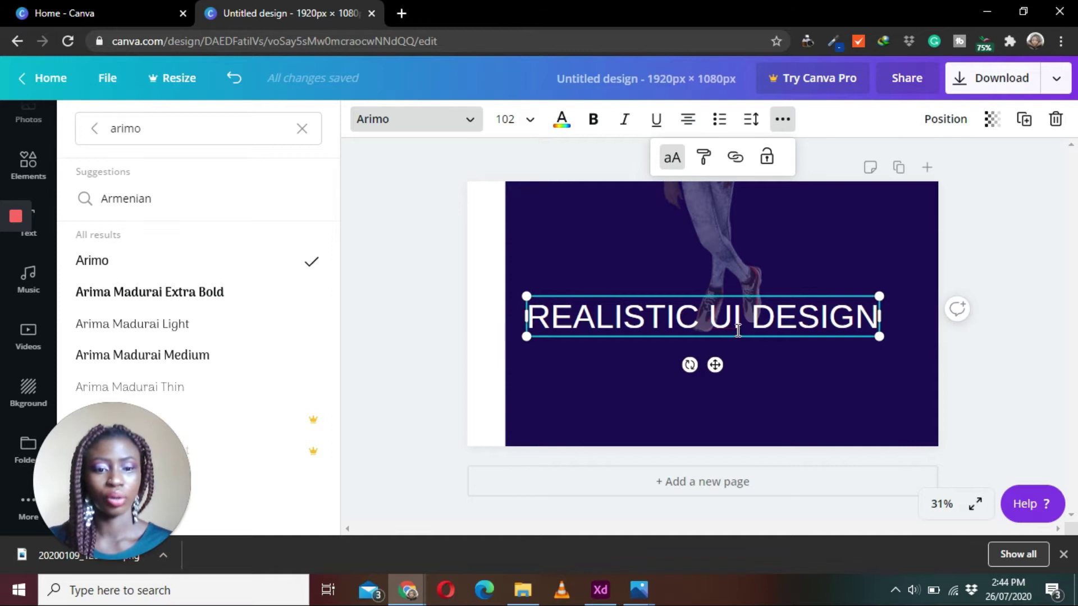
left_click_drag(714, 365, 734, 344)
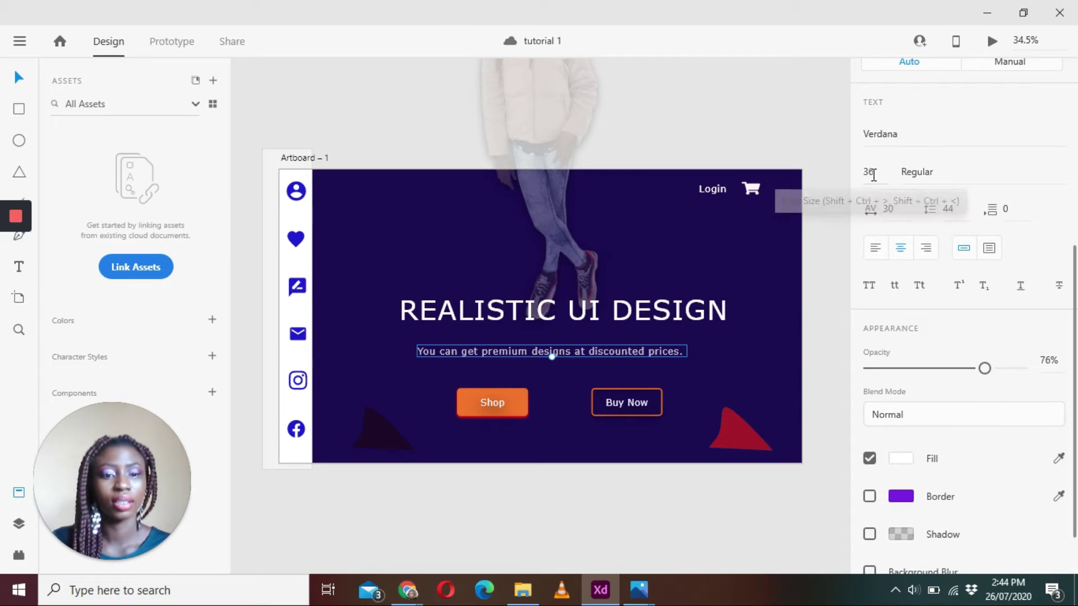
Copy the tagline "You can get premium designs at discounted prices." from the Adobe XD design and return to the Canva design.
double_click(669, 359)
key("ctrl+c")
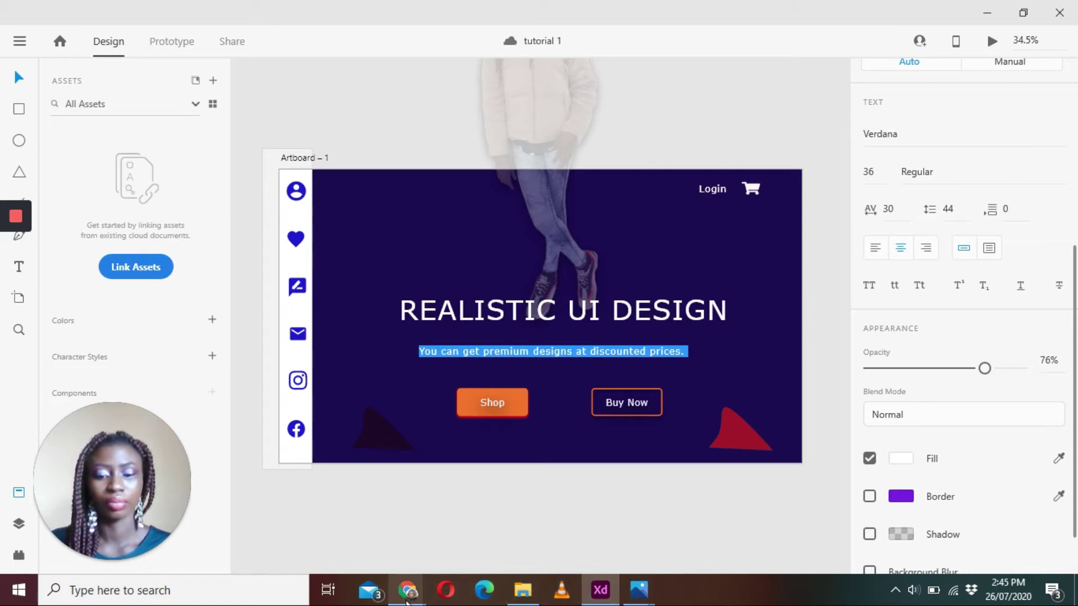
mouse_move(406, 595)
left_click(494, 556)
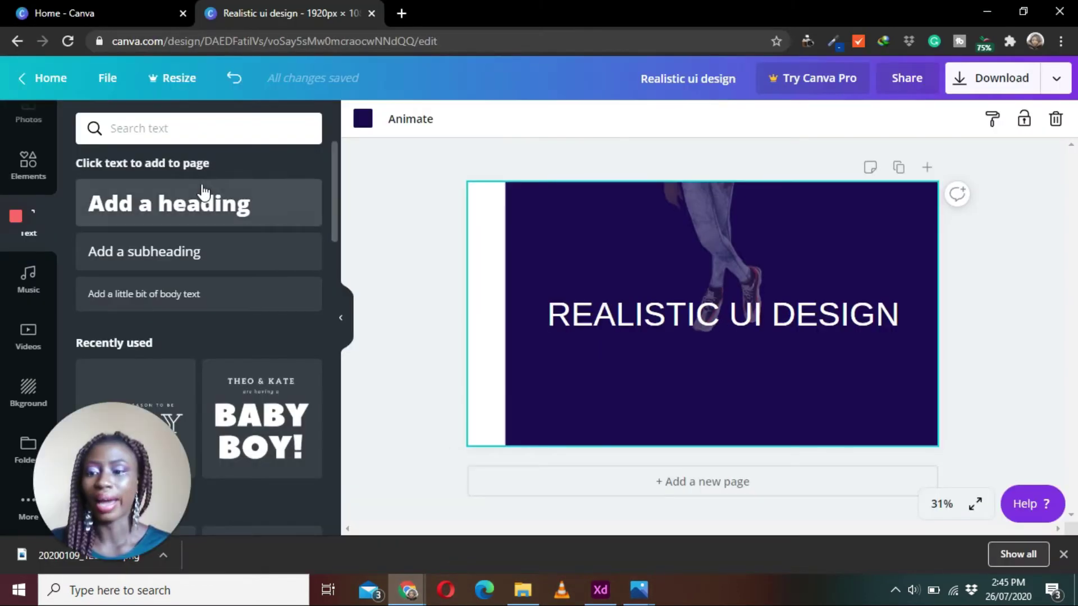
Add a subheading below the heading and replace its text with the copied tagline "You can get premium designs at discounted prices.".
left_click(180, 255)
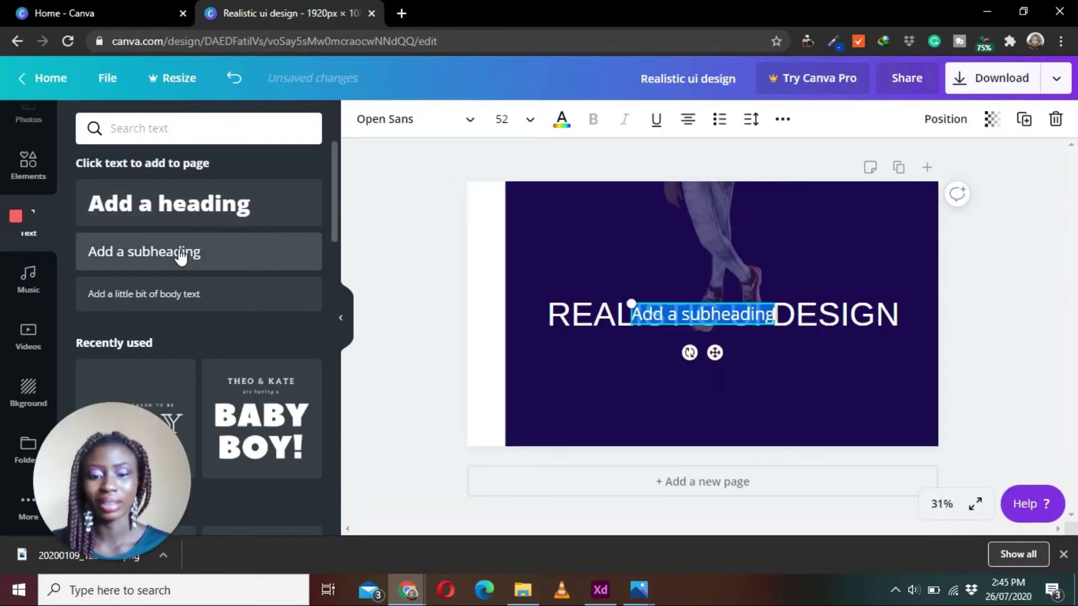
left_click_drag(719, 371, 724, 394)
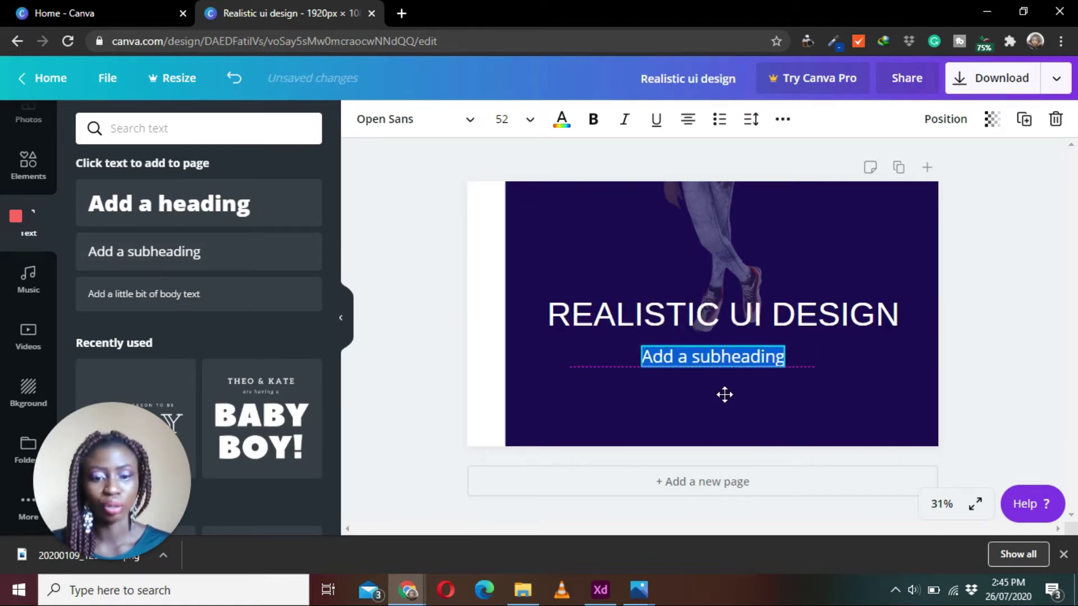
double_click(728, 358)
triple_click(727, 358)
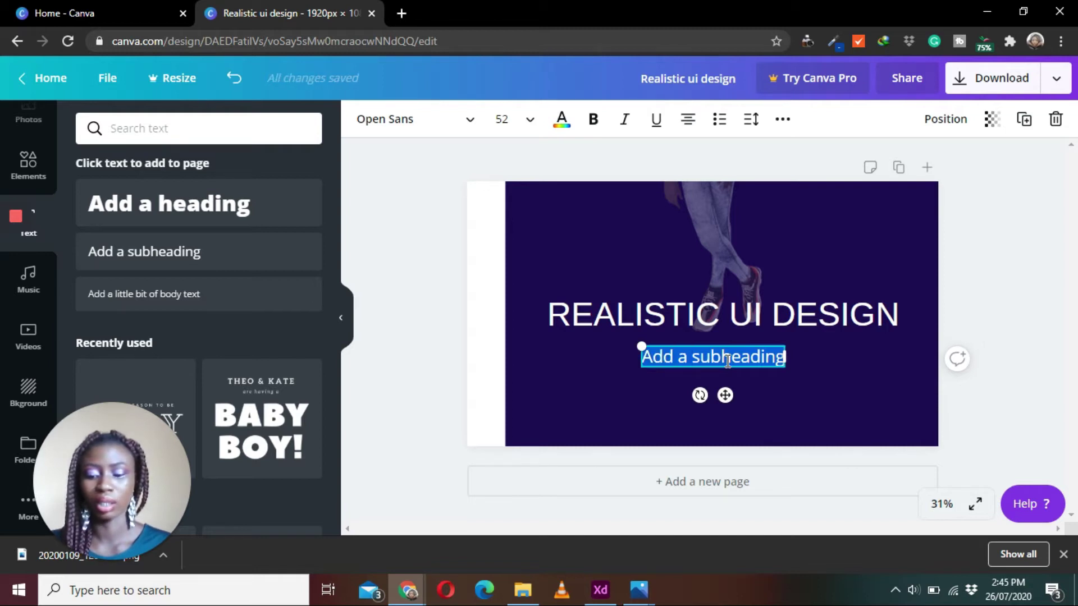
key("ctrl+v")
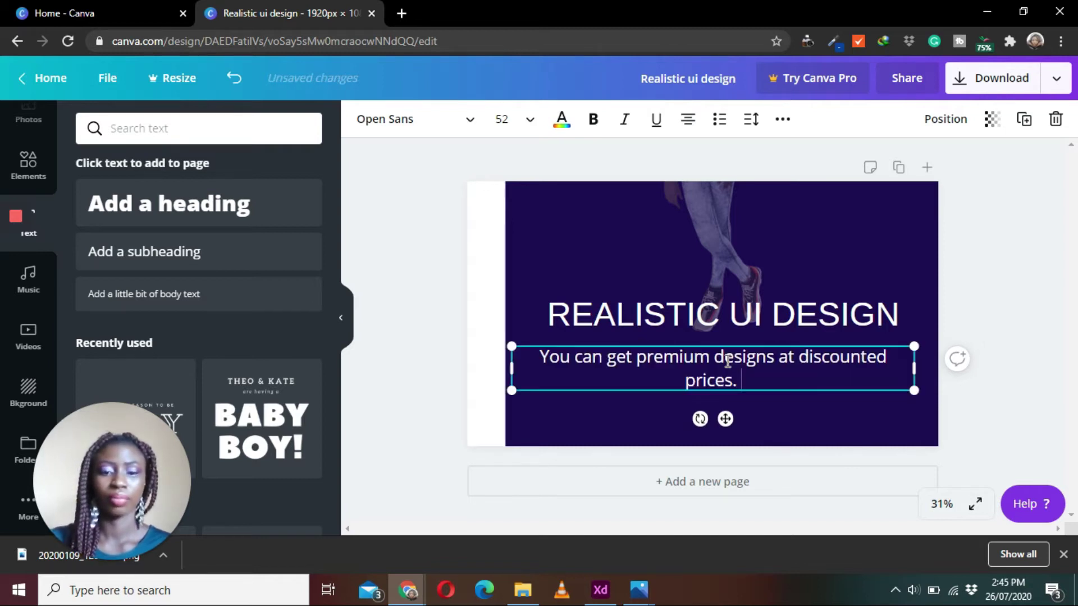
Set the tagline's font size to 36, centre it beneath the heading, and change its font to Arimo.
left_click(513, 119)
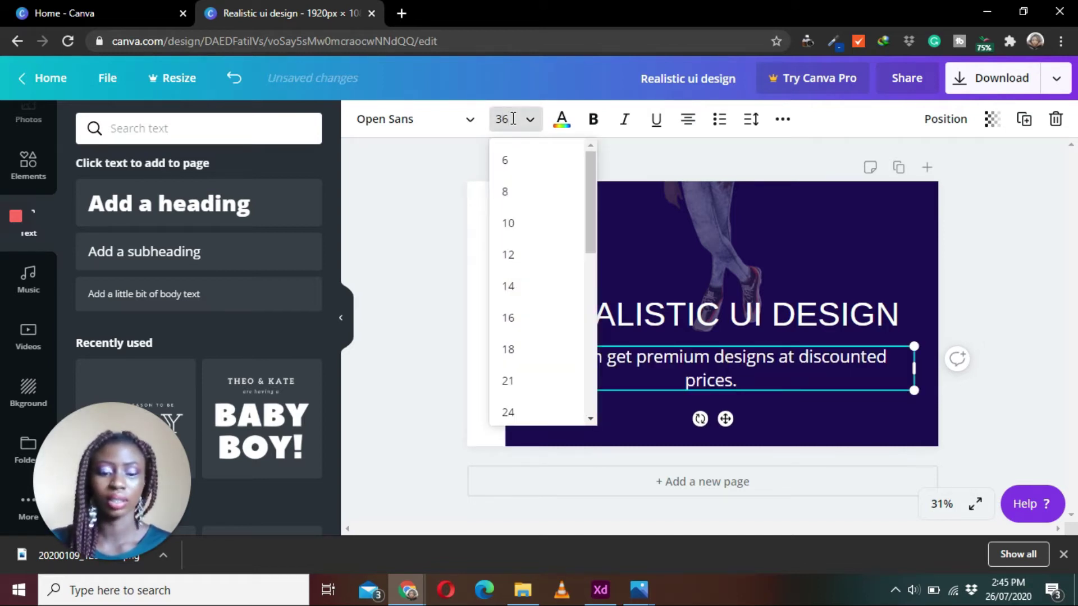
type("36")
key("Return")
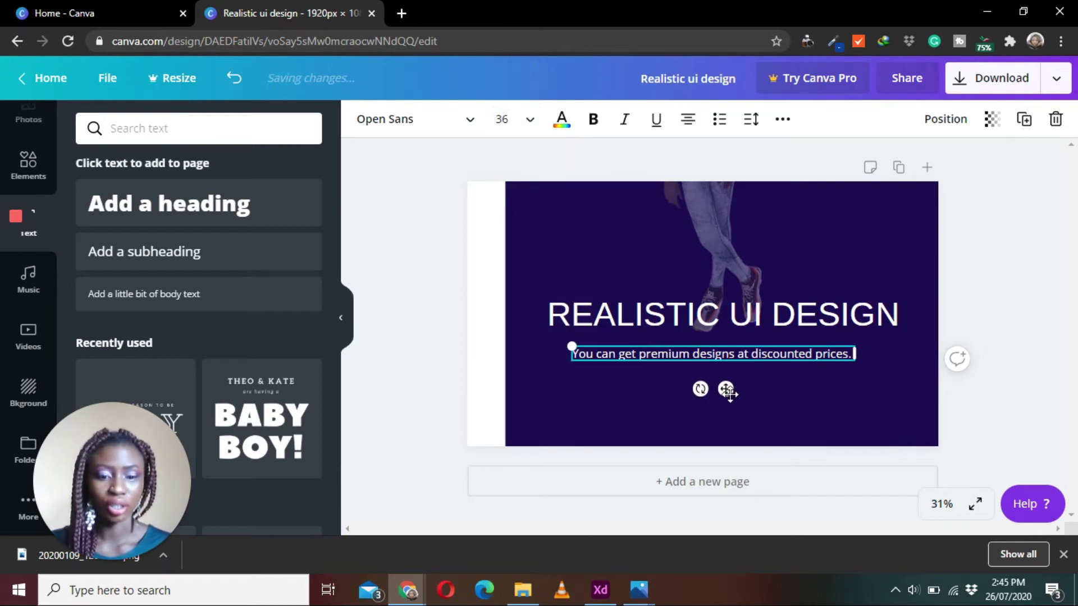
left_click_drag(729, 387, 738, 387)
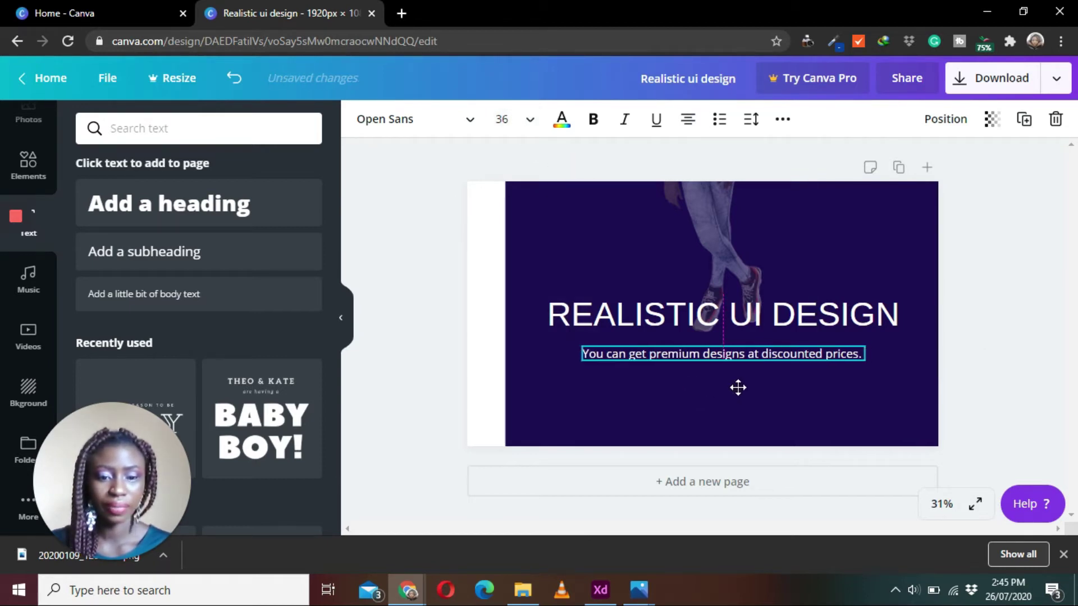
left_click(414, 119)
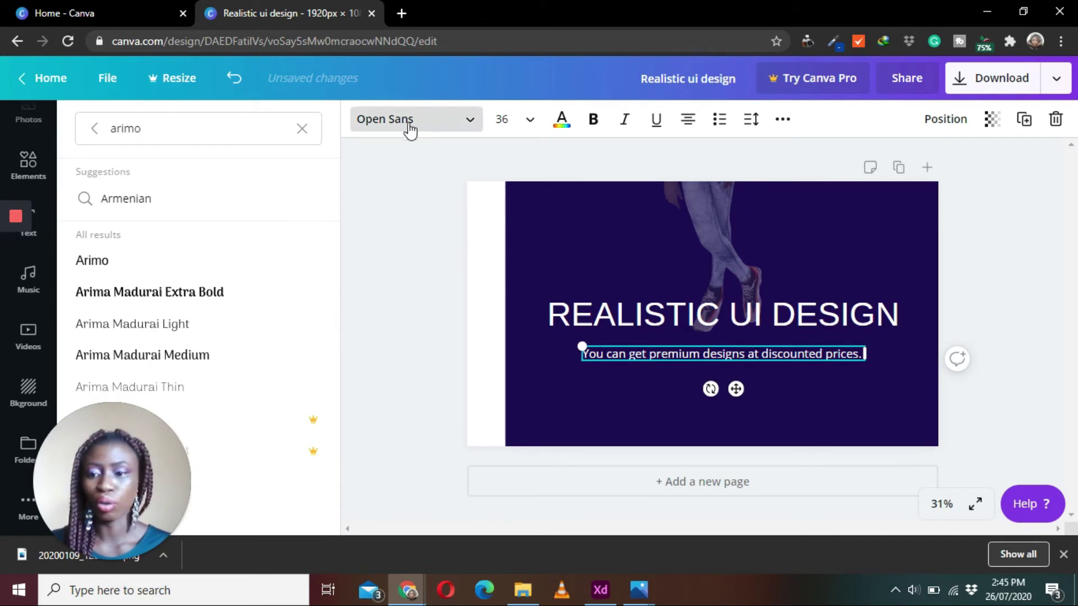
left_click(125, 270)
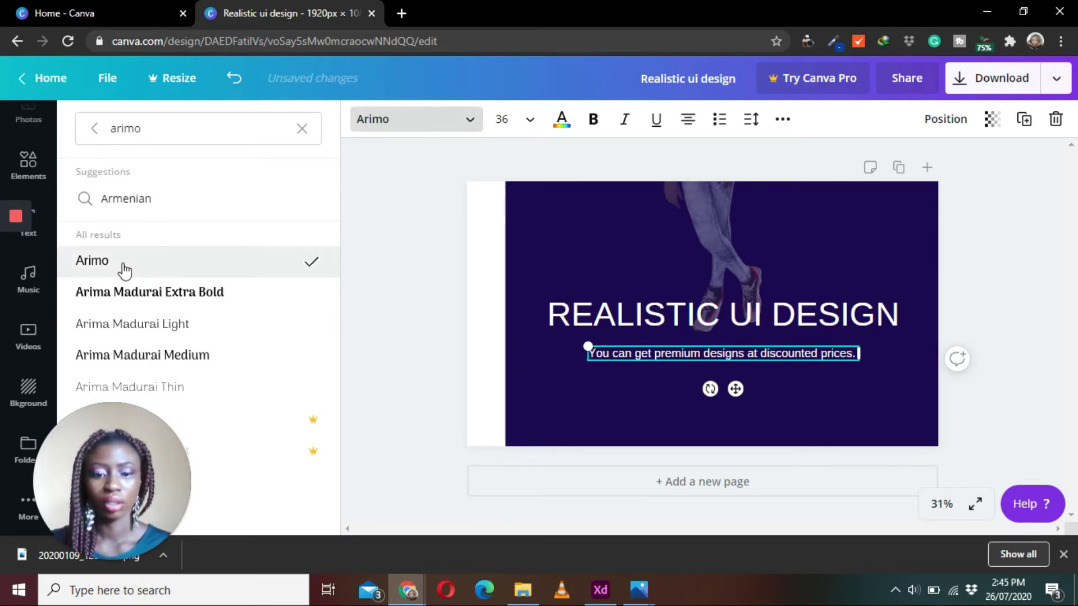
key("Escape")
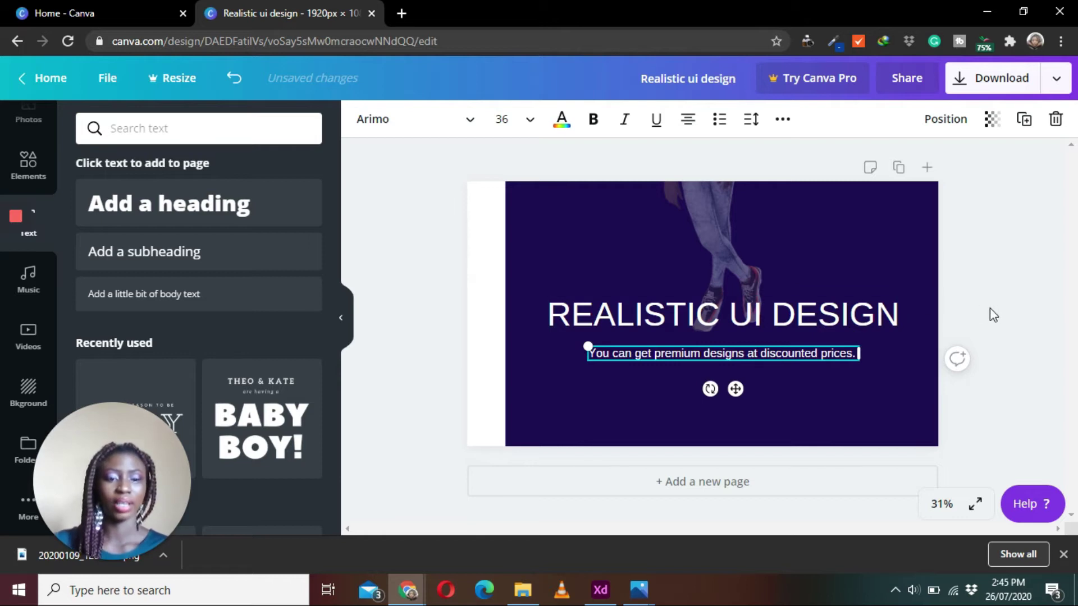
Move the heading and tagline together slightly higher on the page, and deselect them.
left_click(815, 329)
left_click_drag(815, 329, 826, 314)
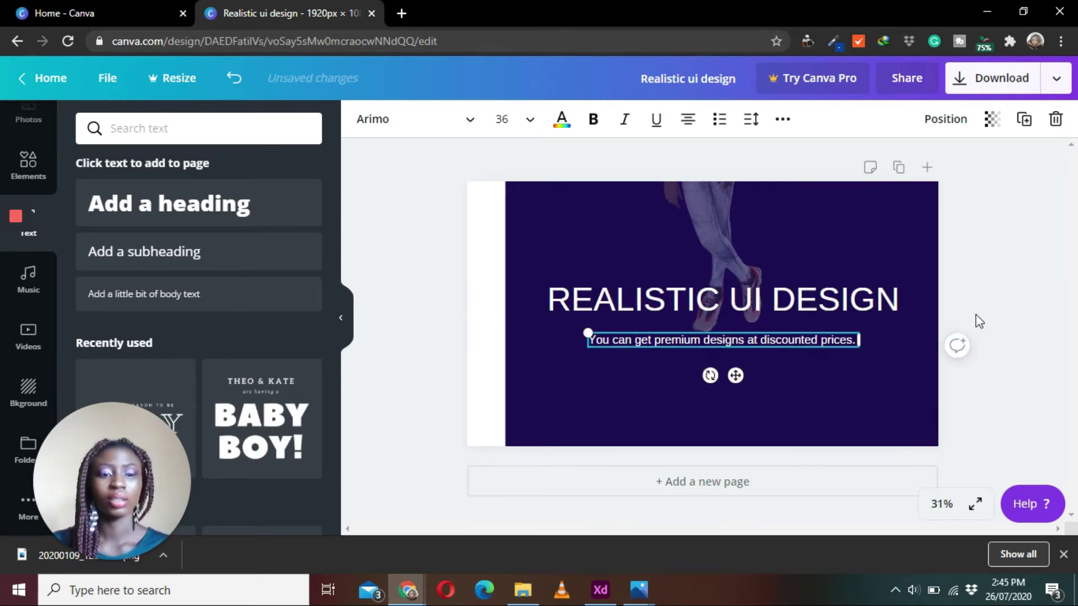
left_click(979, 321)
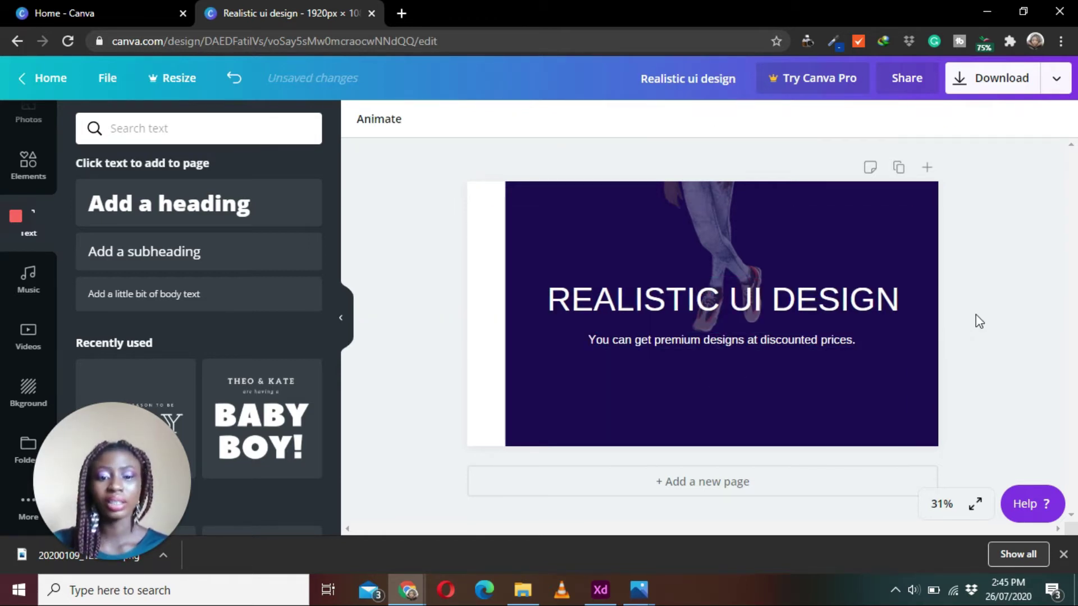
Switch to Adobe XD to examine the layout below the tagline, and return to the Canva design.
left_click(600, 589)
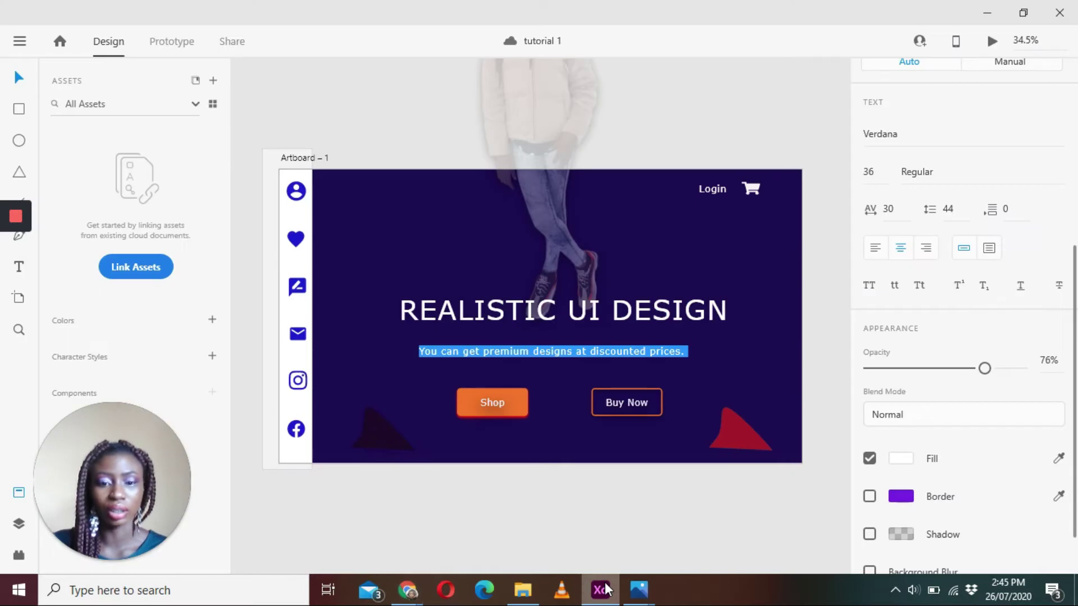
key("Escape")
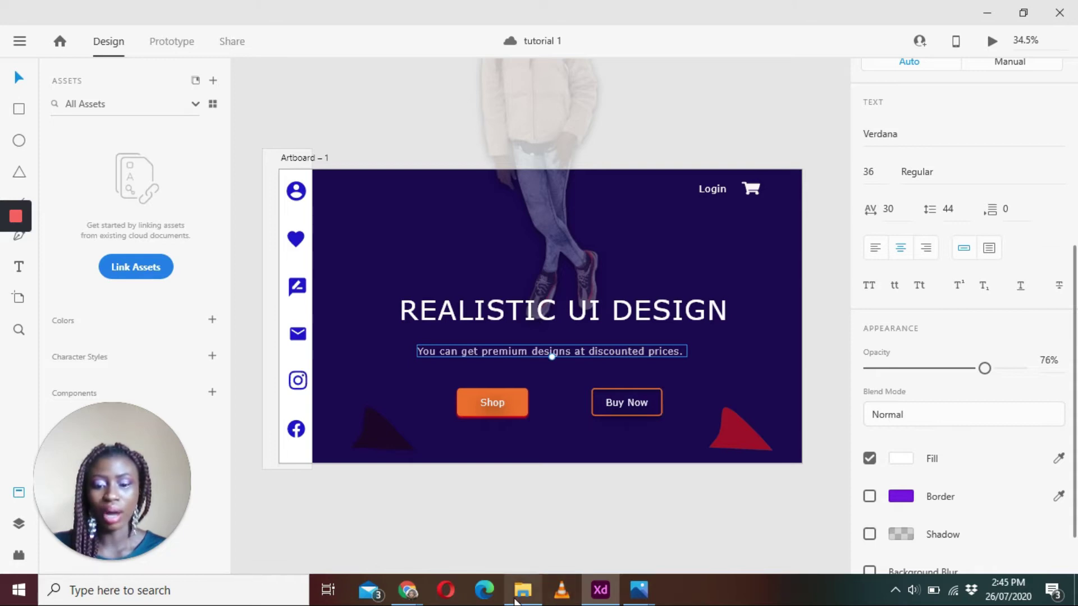
mouse_move(515, 601)
mouse_move(638, 589)
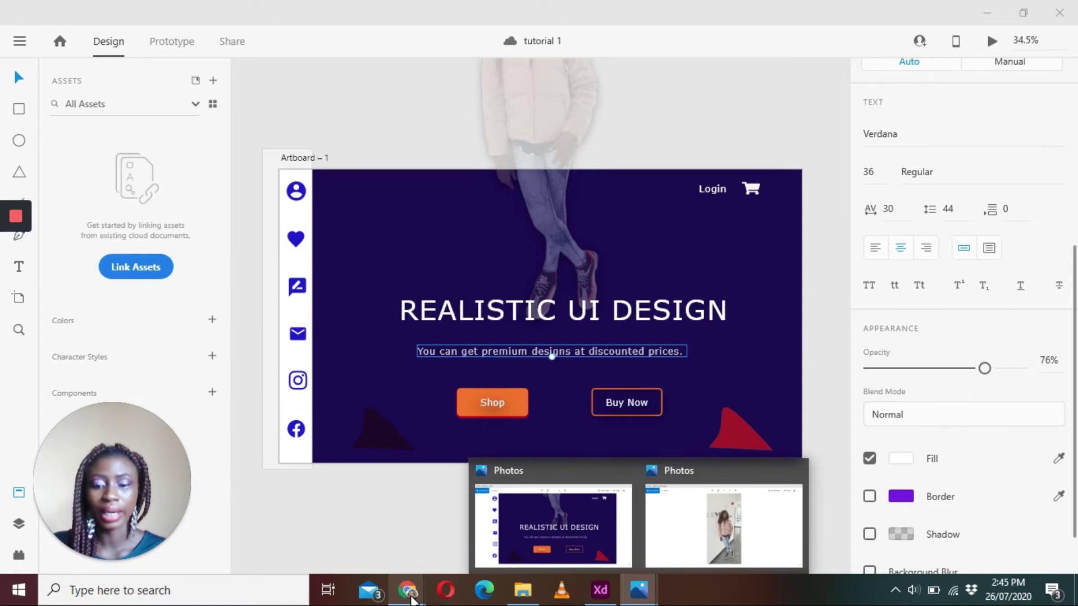
mouse_move(412, 595)
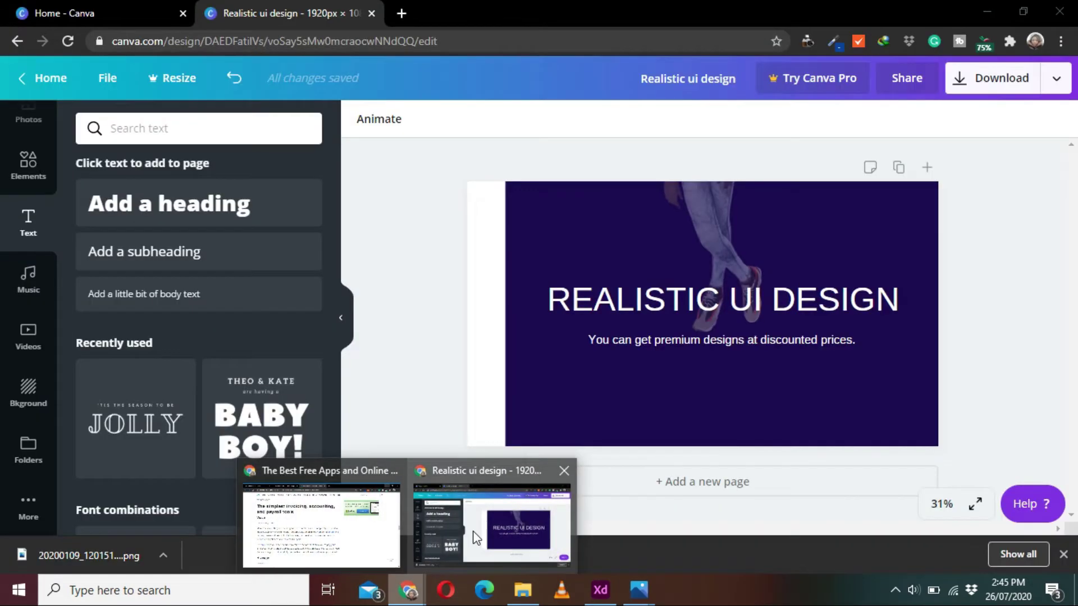
left_click(472, 531)
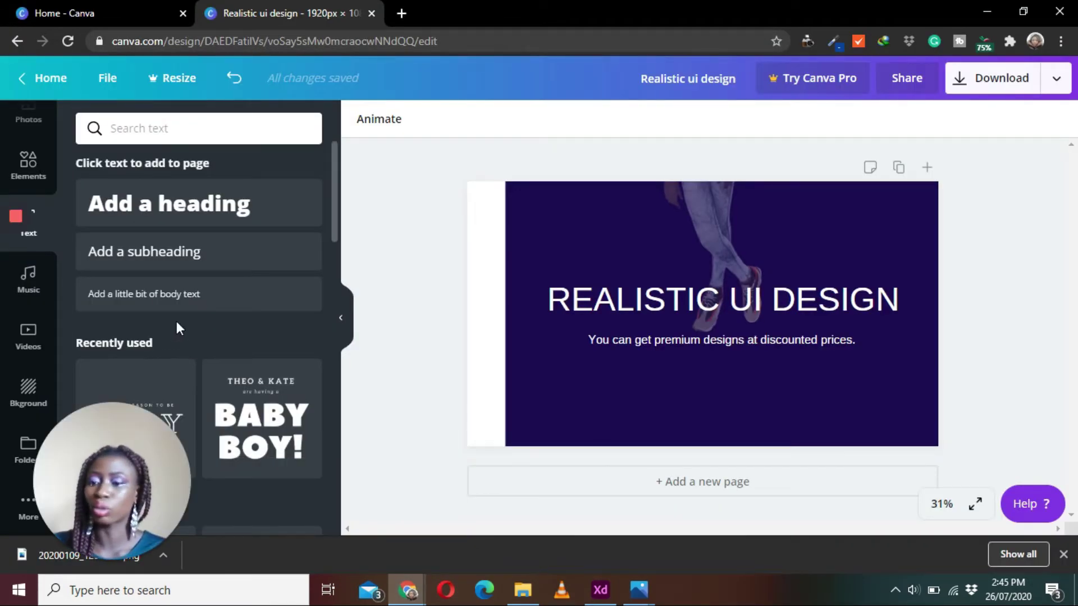
Search the elements library for "button", look through the graphics, and clear the search.
left_click(31, 168)
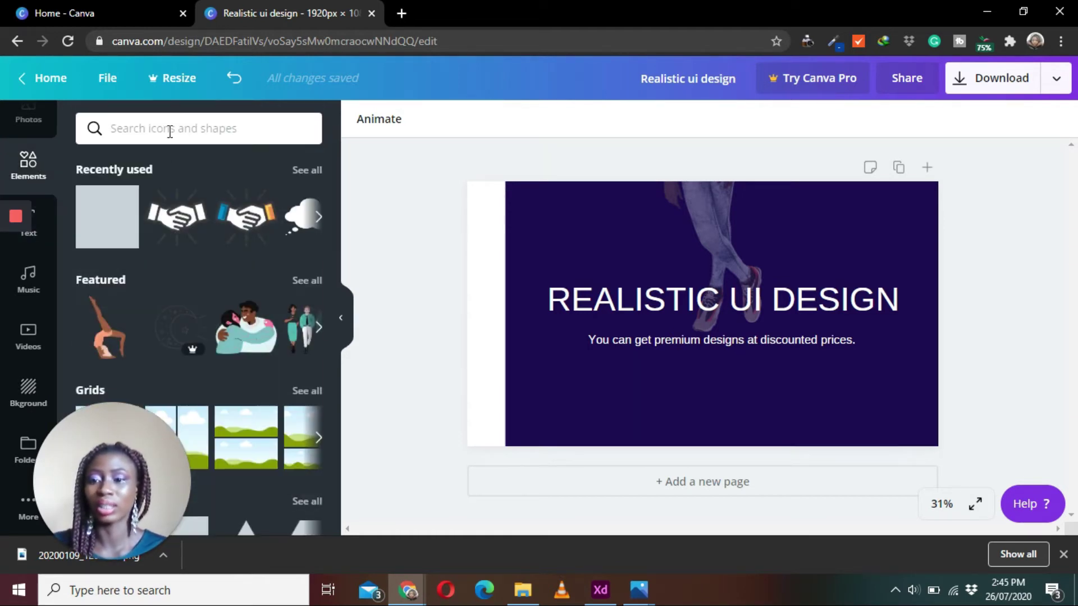
left_click(170, 131)
type("bou")
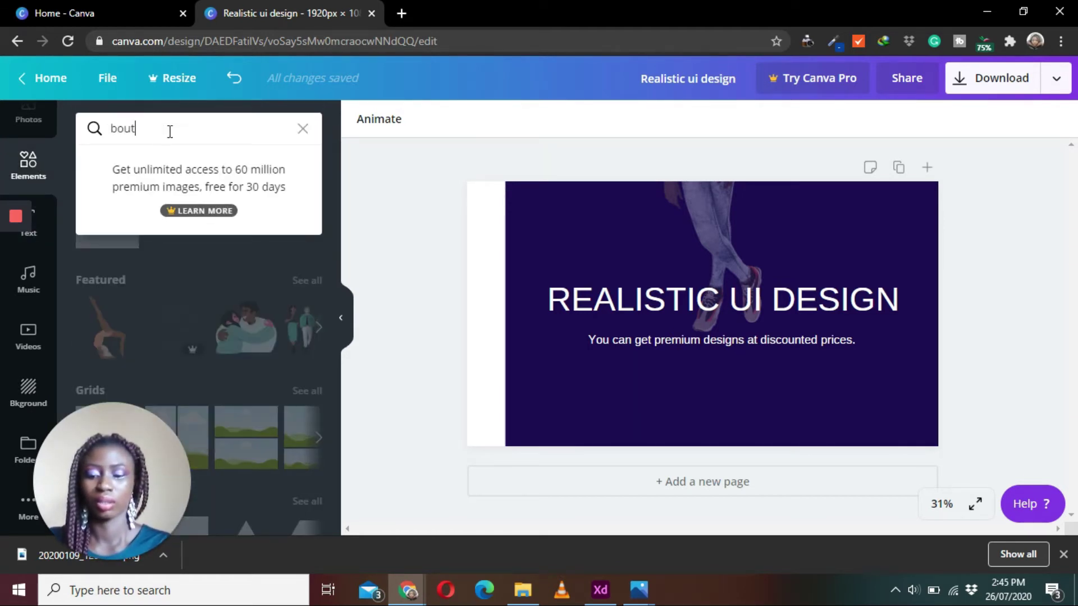
key("BackSpace")
key("BackSpace")
type("ut")
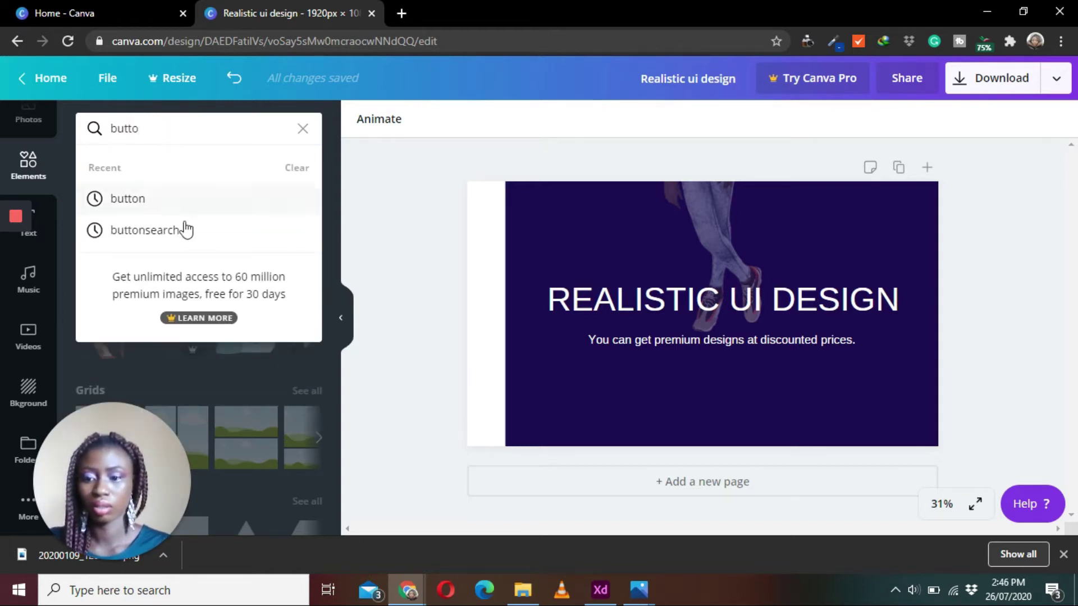
left_click(183, 201)
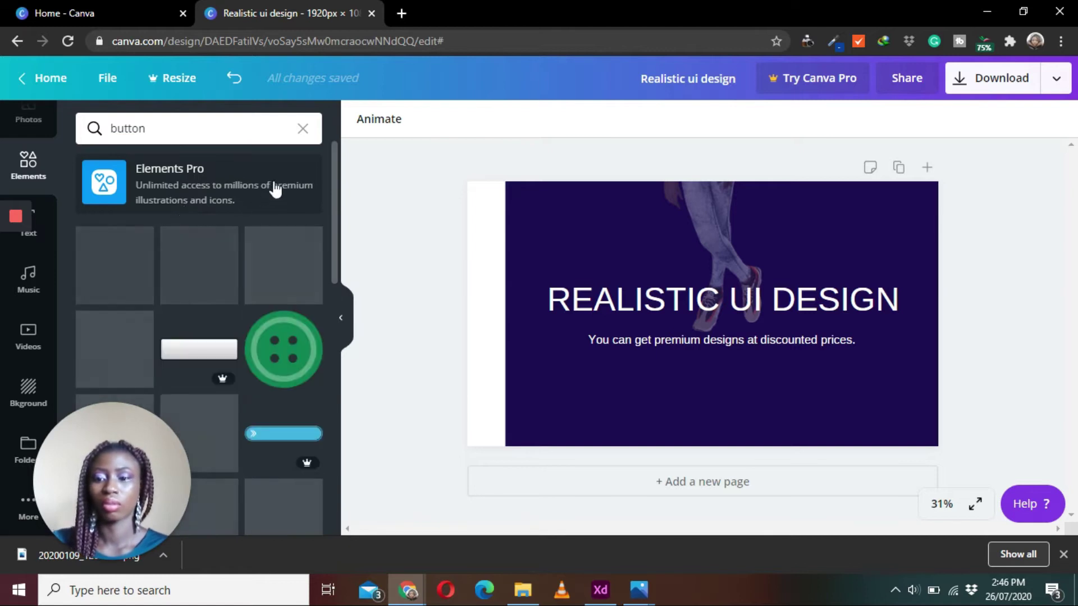
left_click_drag(336, 188, 344, 134)
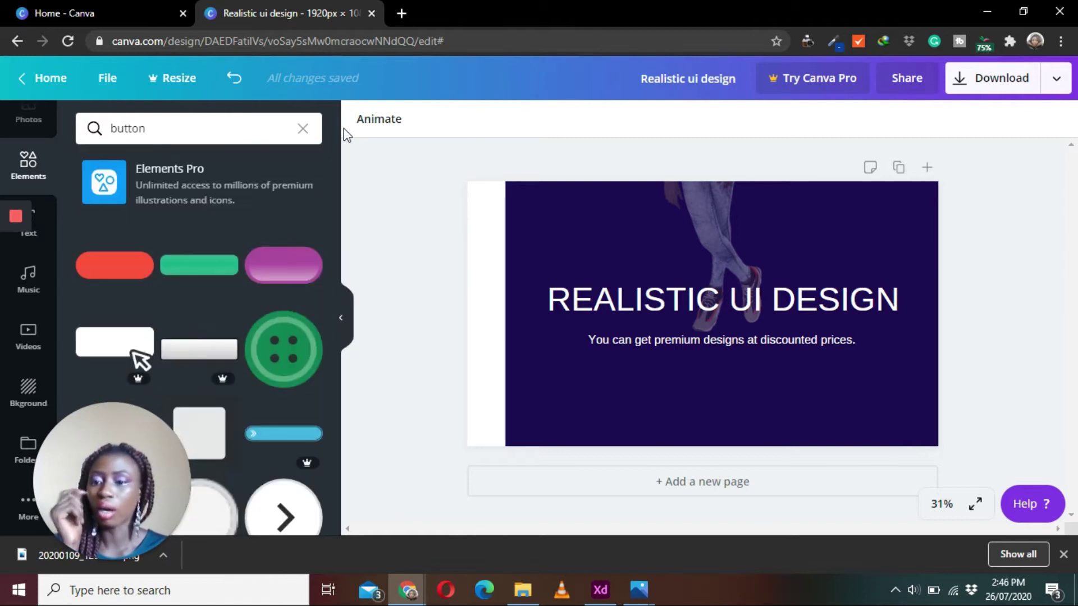
left_click(302, 129)
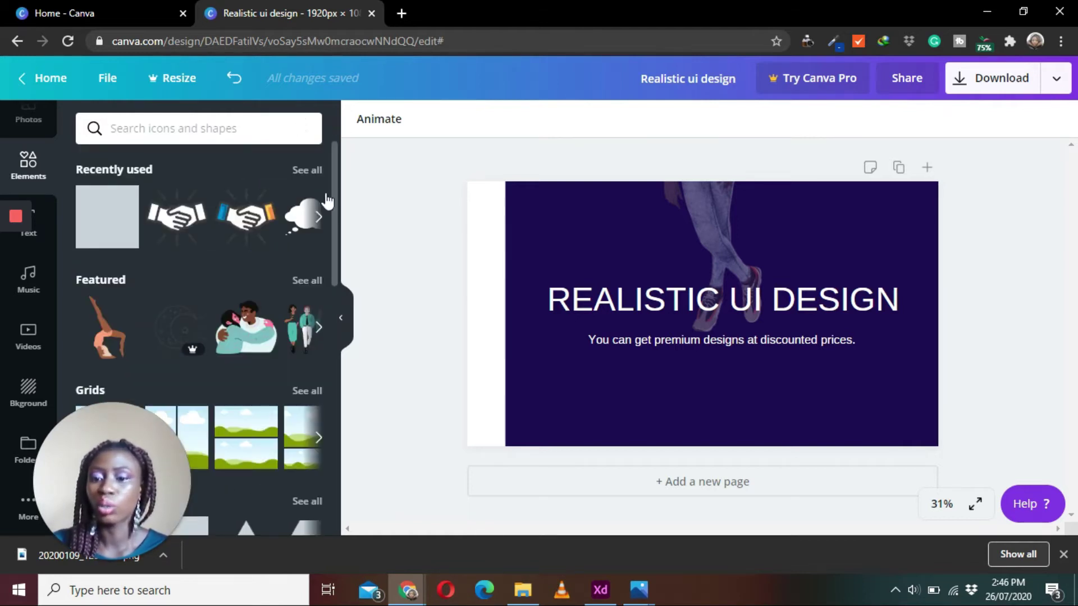
Browse the full Shapes collection and add the outlined square with rounded corners to the page.
left_click_drag(337, 203, 338, 303)
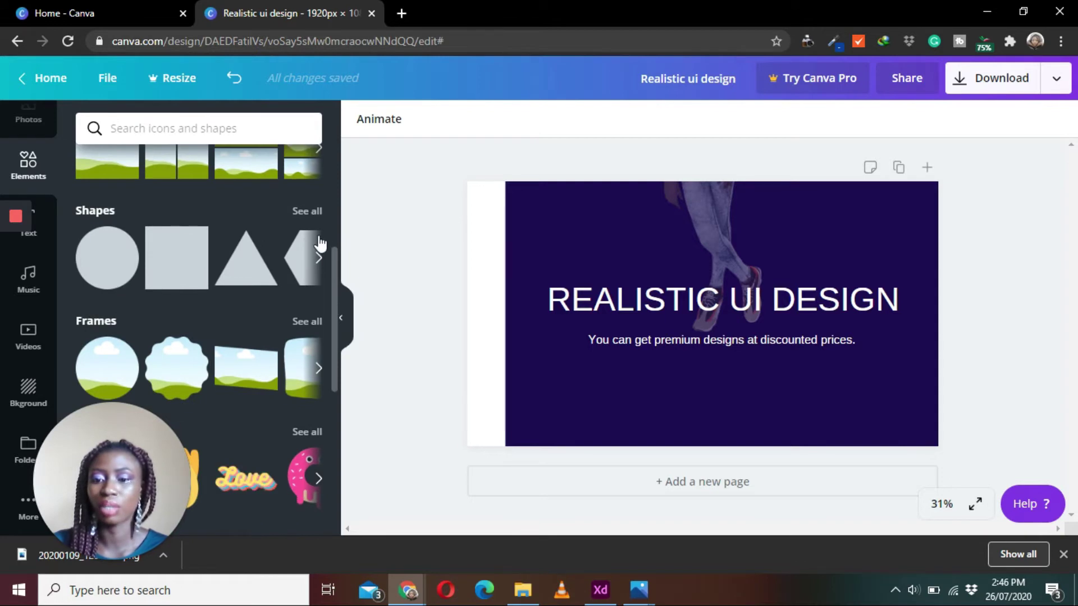
left_click(313, 214)
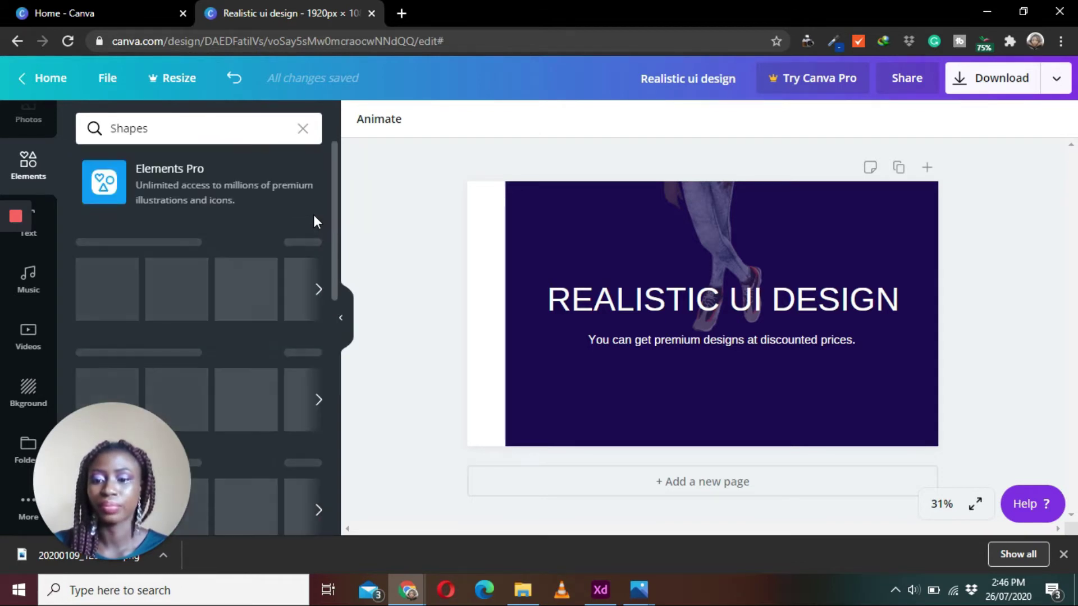
mouse_move(335, 220)
left_mouse_down()
mouse_move(332, 443)
mouse_move(331, 226)
left_mouse_up()
left_click(283, 308)
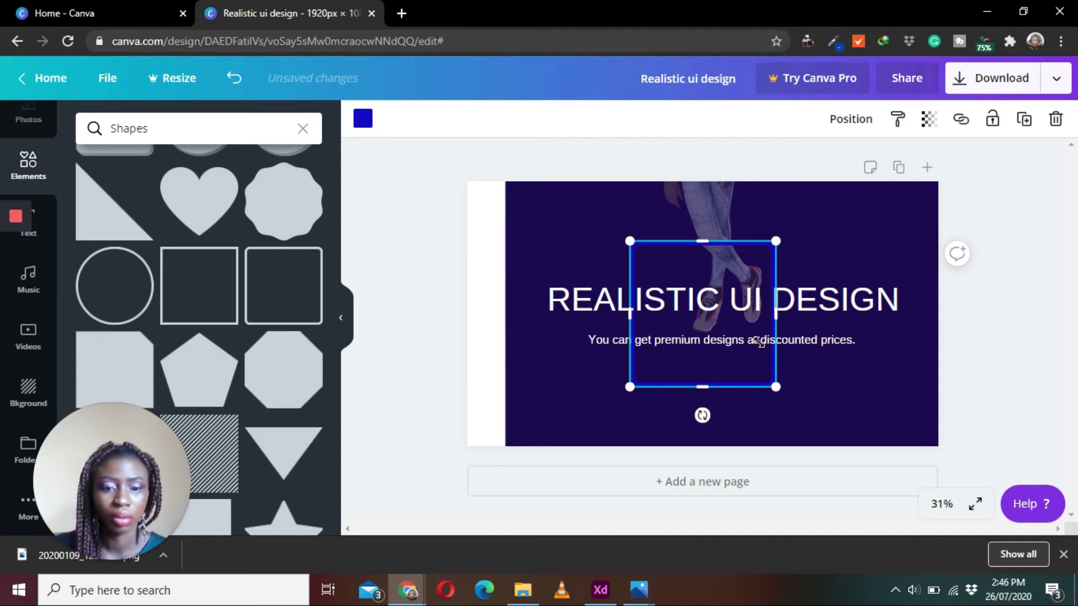
Shrink the outlined shape's height and width into a small, wide button-like rectangle.
left_click_drag(702, 387, 712, 290)
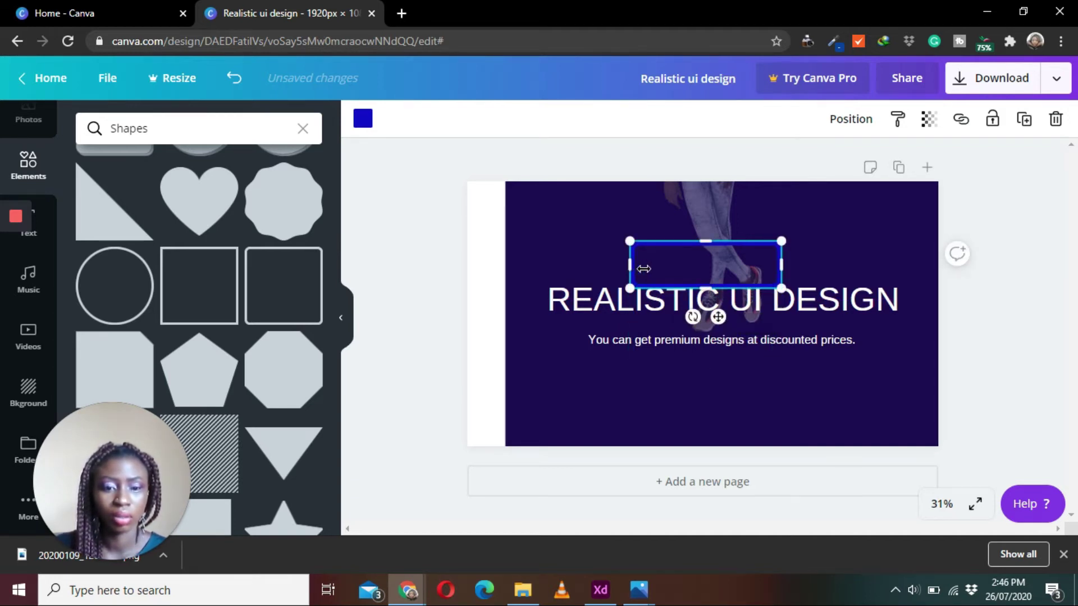
left_click_drag(644, 269, 695, 269)
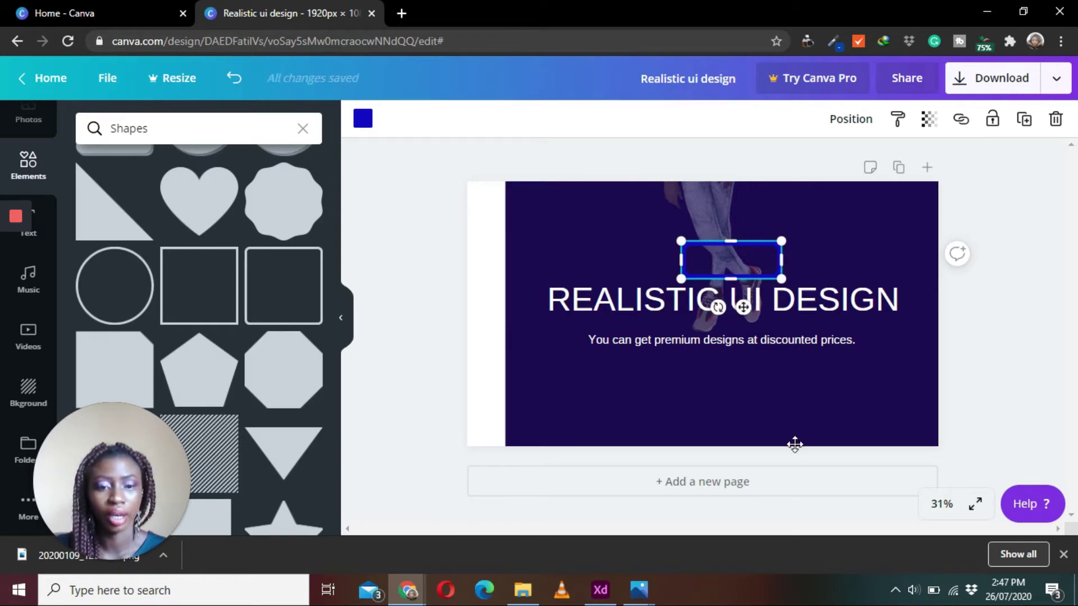
left_click_drag(794, 445, 798, 443)
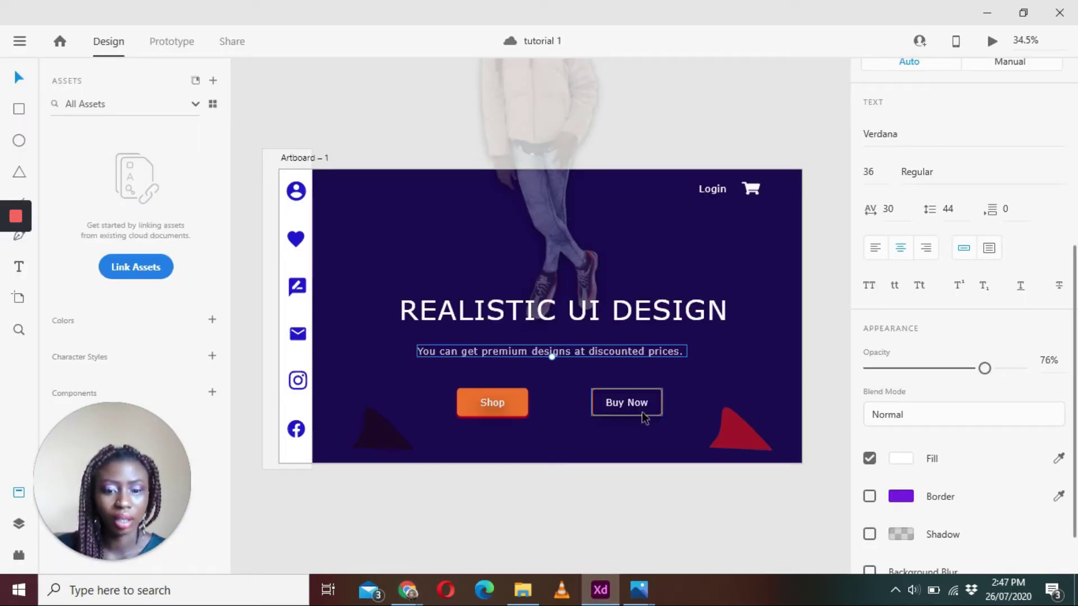
Select the Buy Now button in the Adobe XD design and copy its border colour hex code, #E96C2A.
left_click(644, 418)
left_click(903, 400)
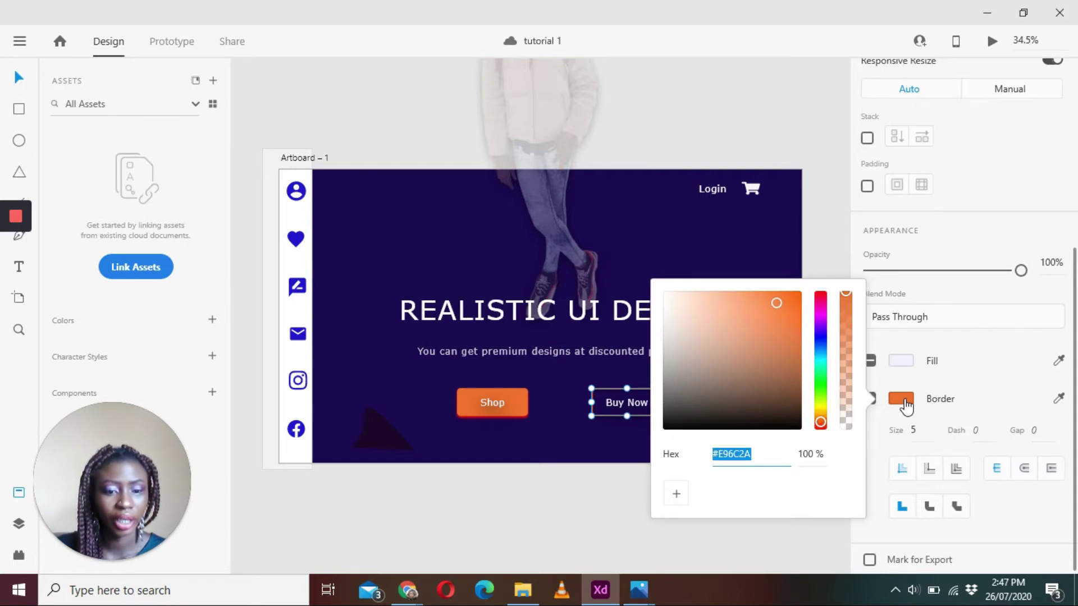
right_click(724, 459)
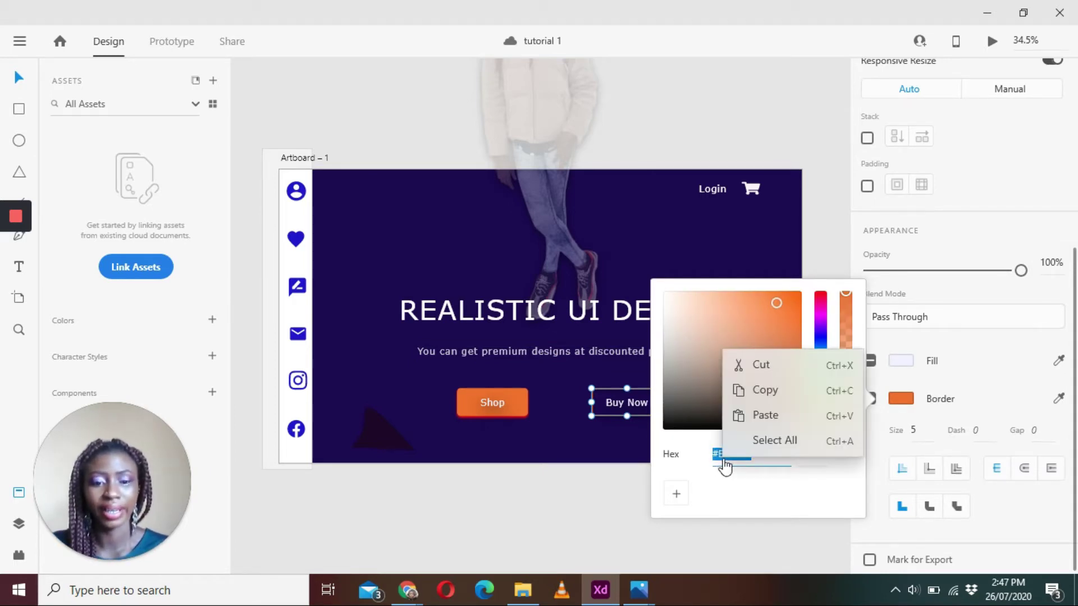
left_click(789, 402)
Return to the Canva design, recolour the outlined rectangle with #E96C2A, and shrink it to a smaller button size.
left_click(639, 600)
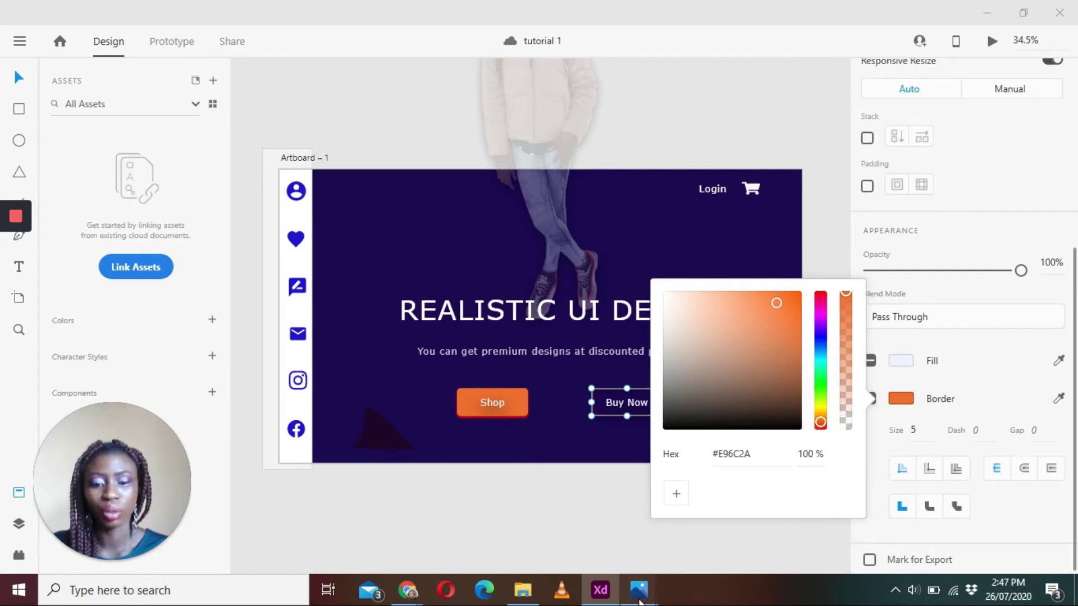
mouse_move(408, 590)
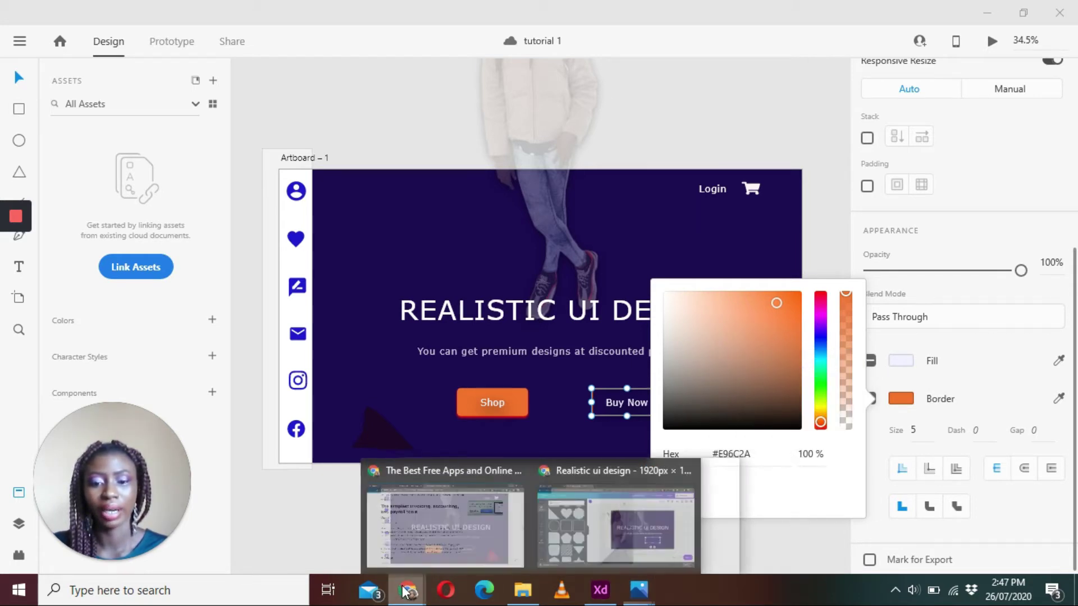
left_click(492, 525)
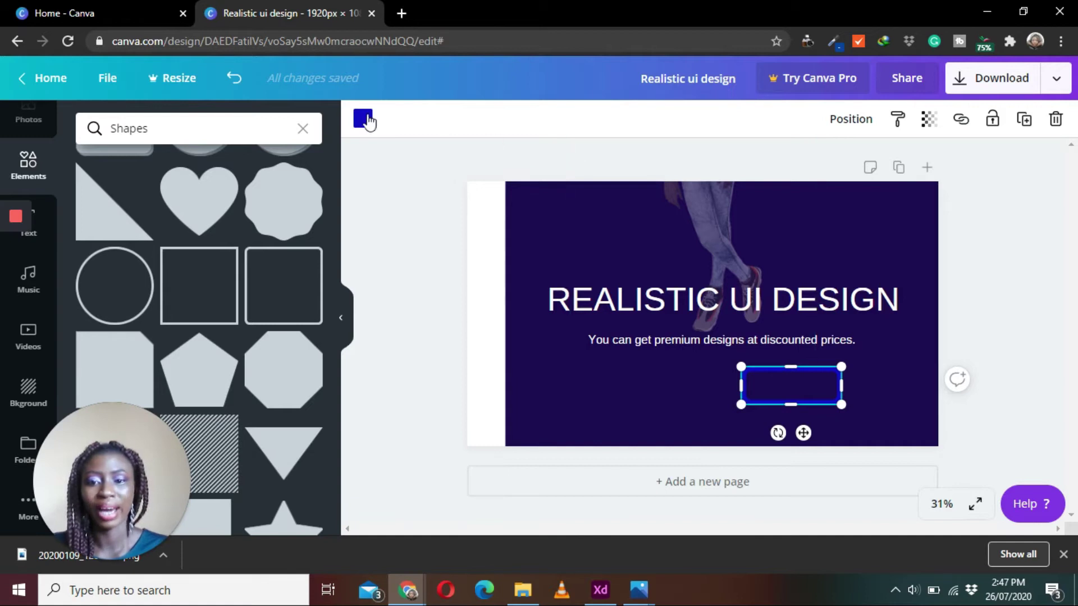
left_click(364, 122)
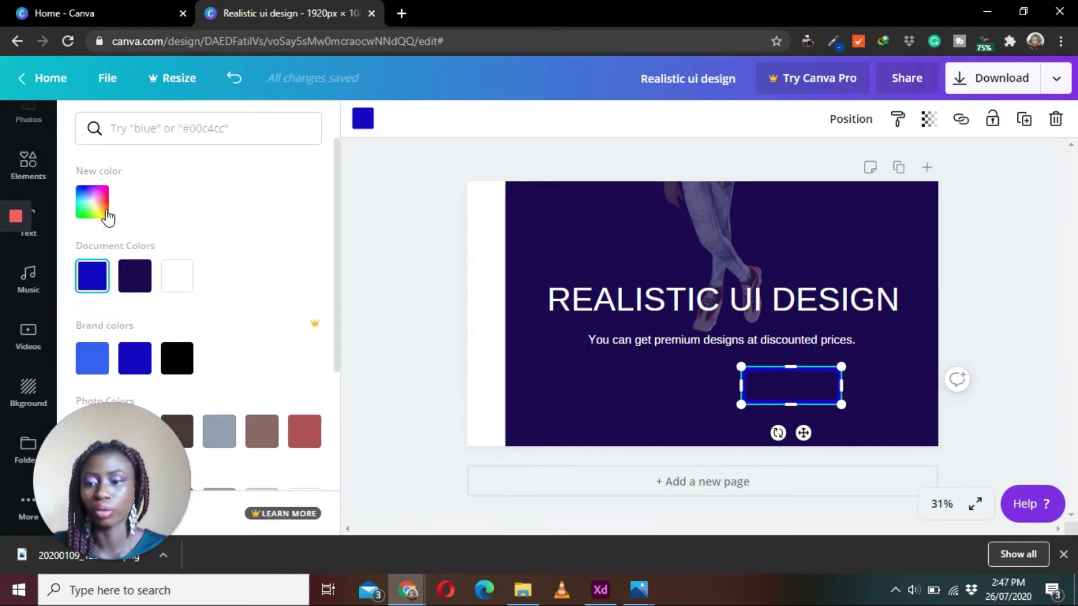
left_click(168, 129)
key("ctrl+v")
left_click(94, 201)
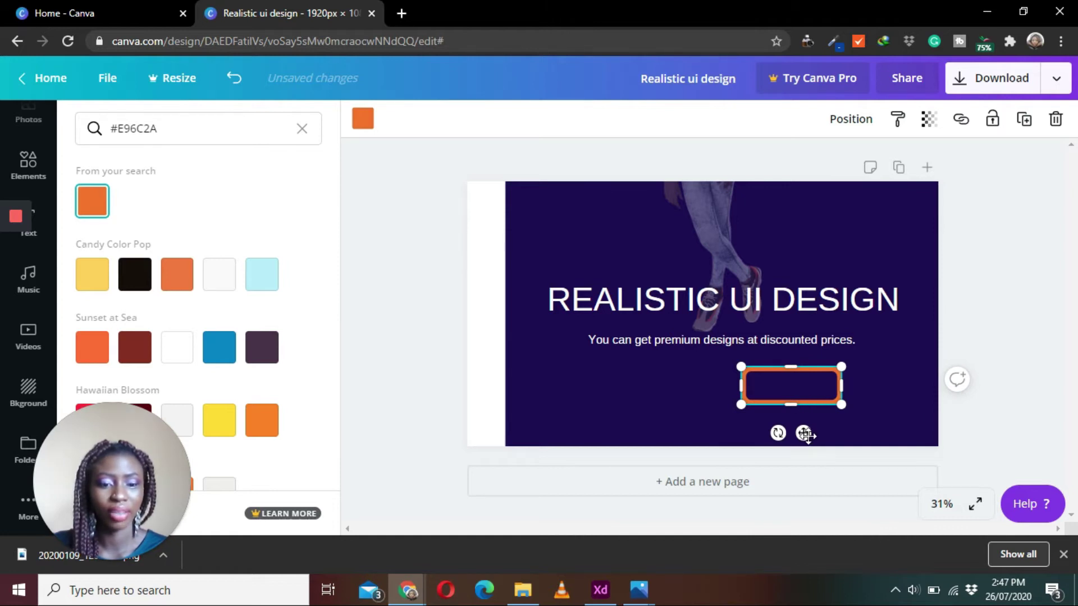
key("ctrl+z")
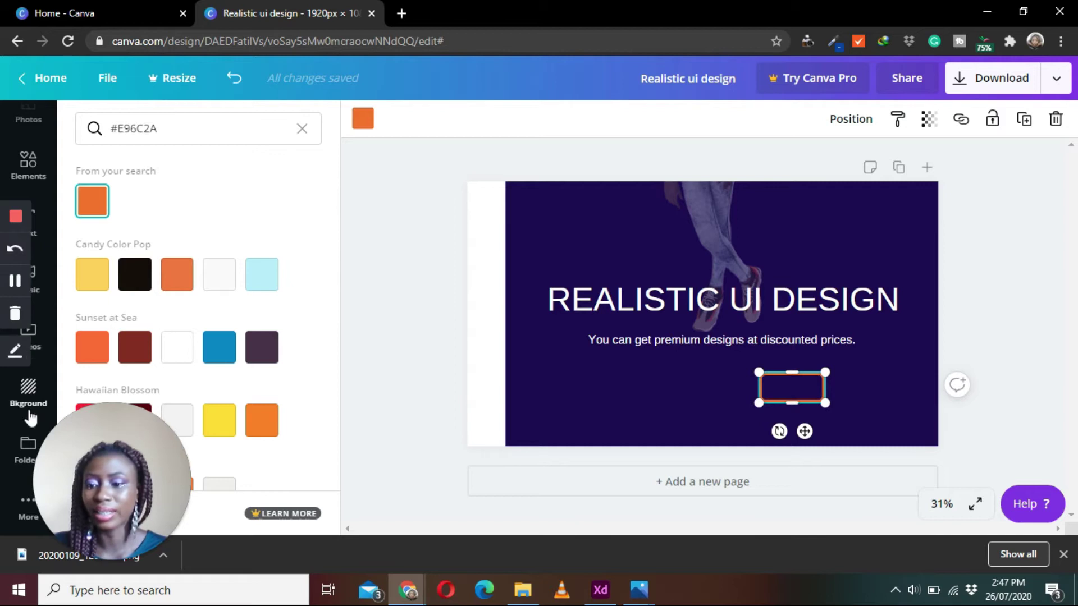
Add a subheading text box to the page, and switch to Adobe XD to examine the Buy Now label's text properties.
left_click(47, 244)
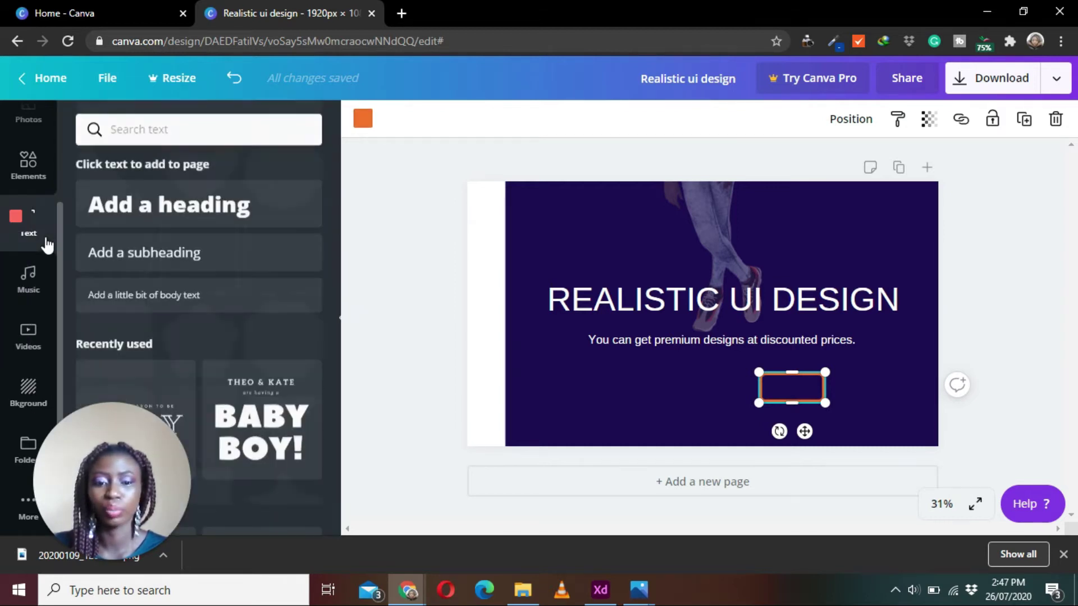
left_click(178, 255)
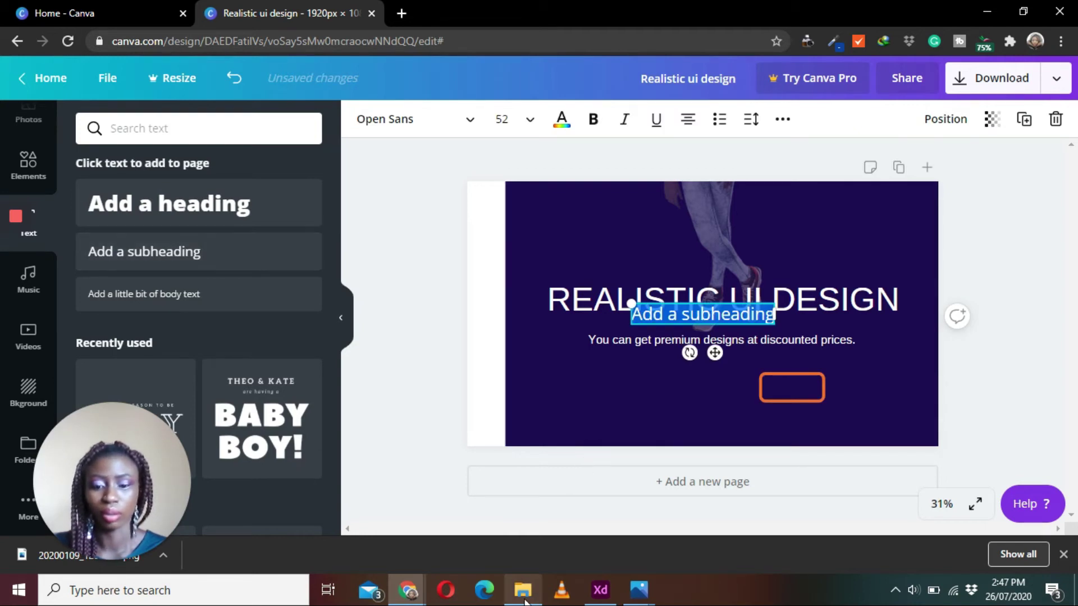
mouse_move(595, 596)
left_click(602, 531)
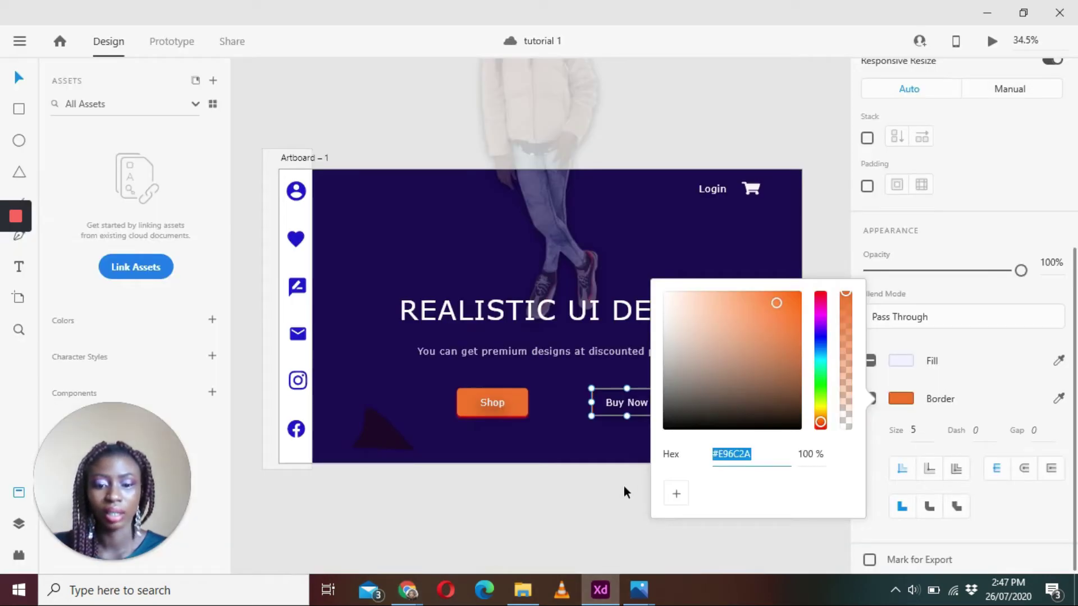
left_click(628, 412)
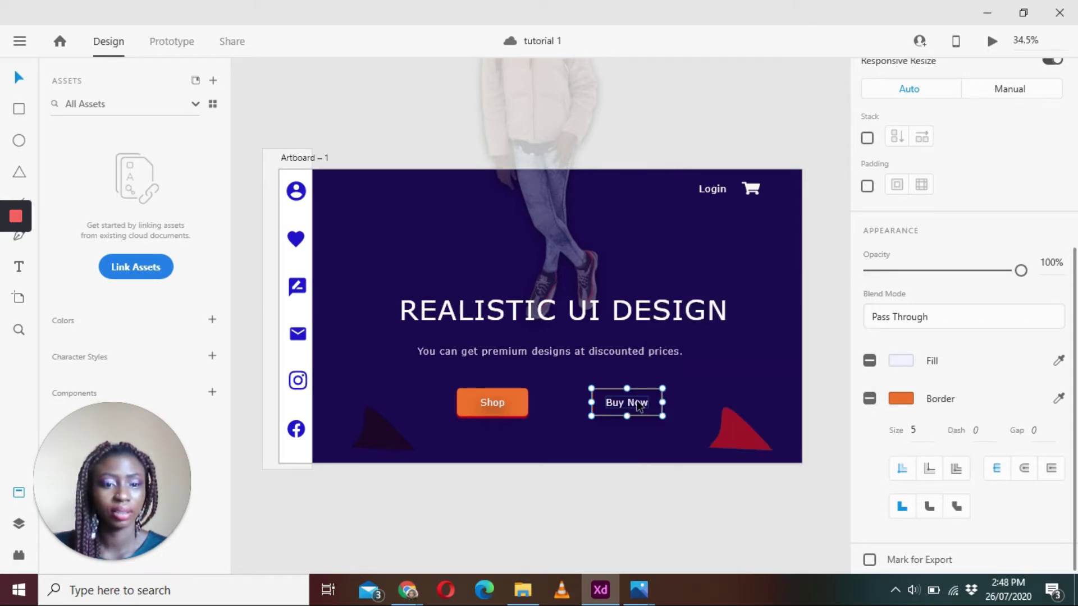
double_click(634, 409)
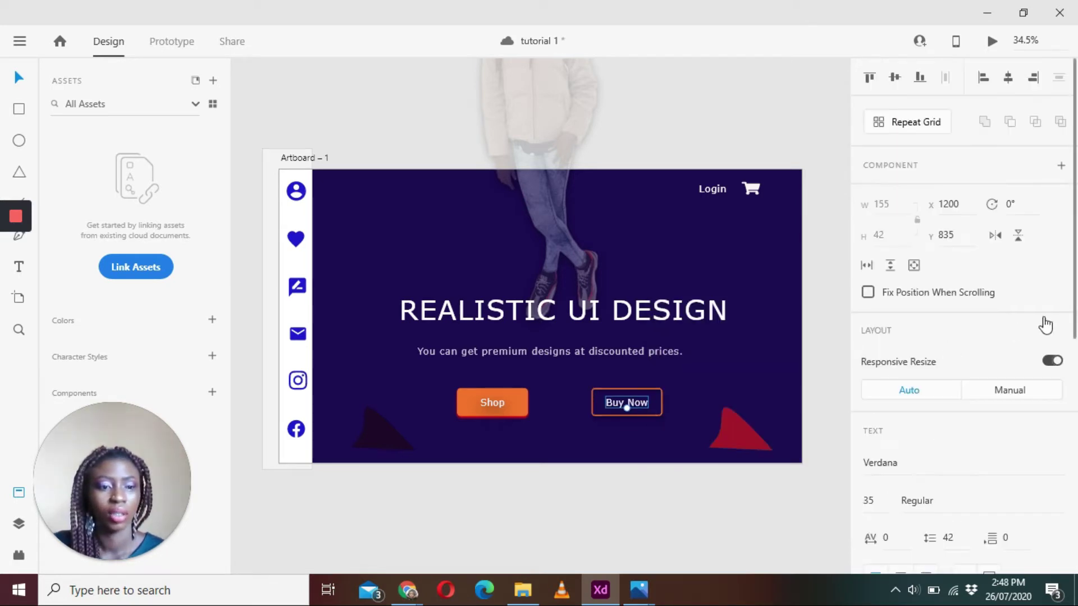
left_click_drag(1074, 309, 1074, 457)
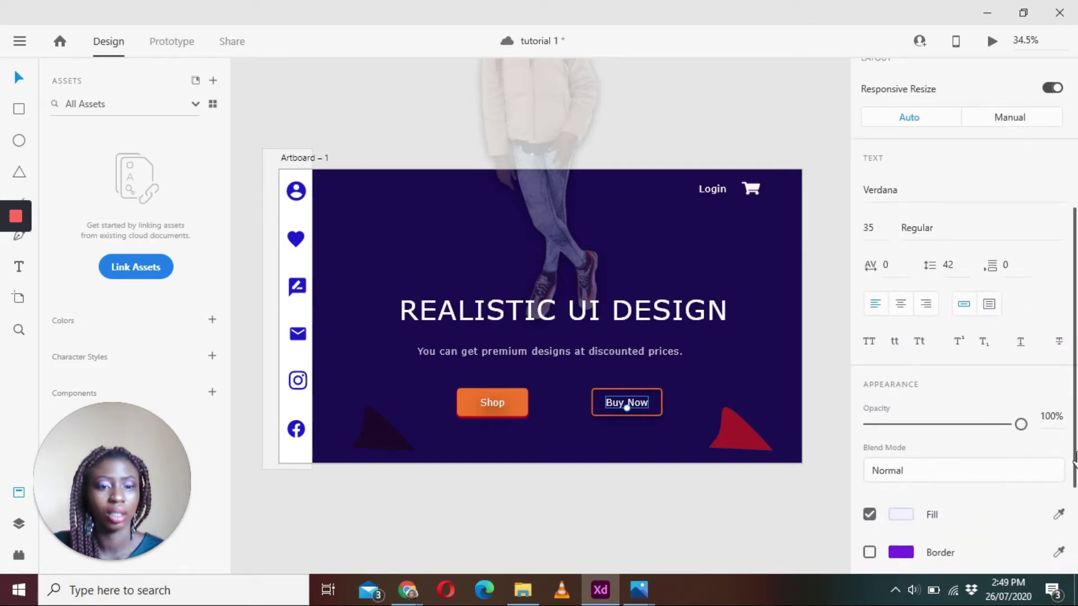
scroll(932, 505, "down", 2)
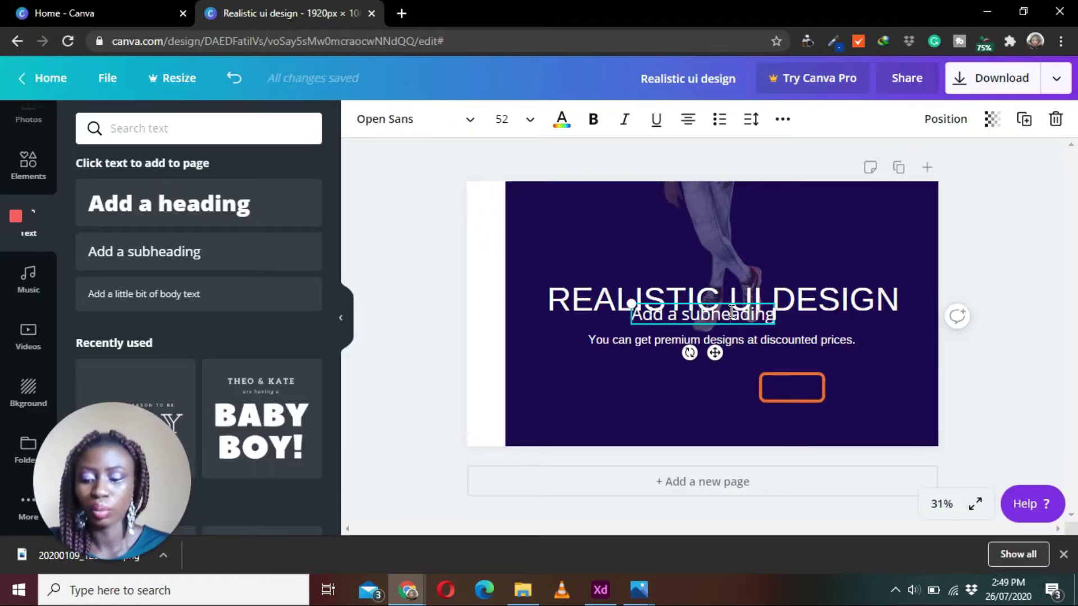
Back in Canva, replace the new subheading's placeholder text with "Buy Now".
double_click(733, 312)
type("buy")
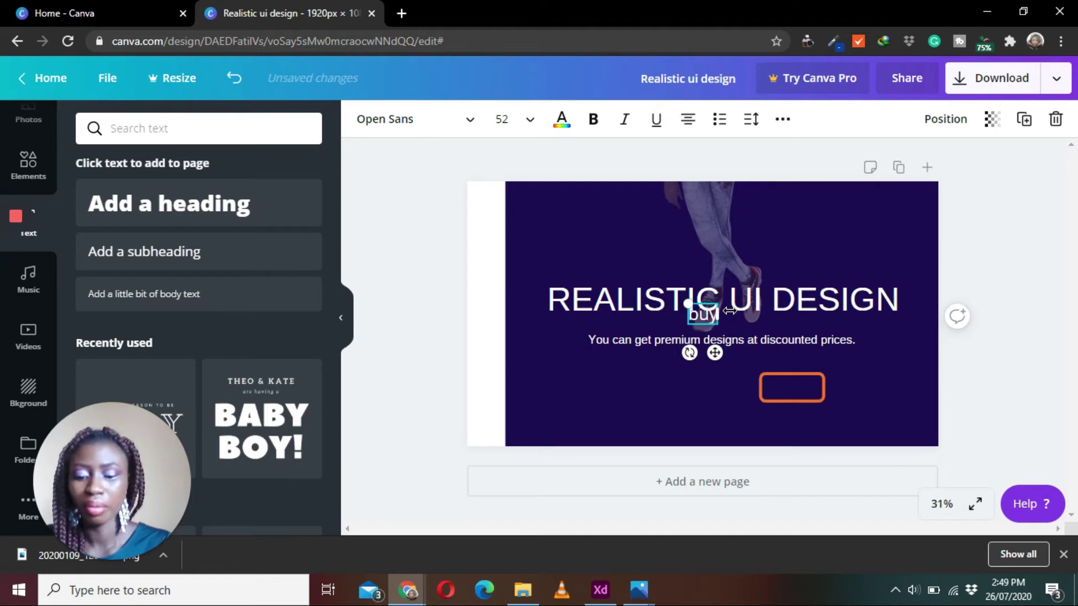
key("BackSpace")
key("BackSpace")
key("BackSpace")
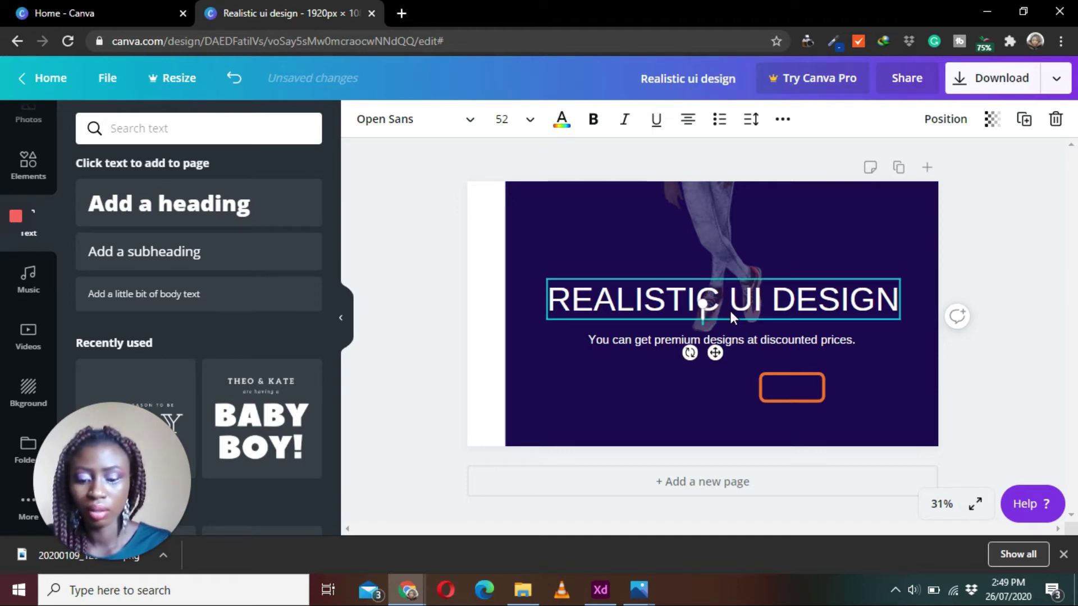
type("Buy Now")
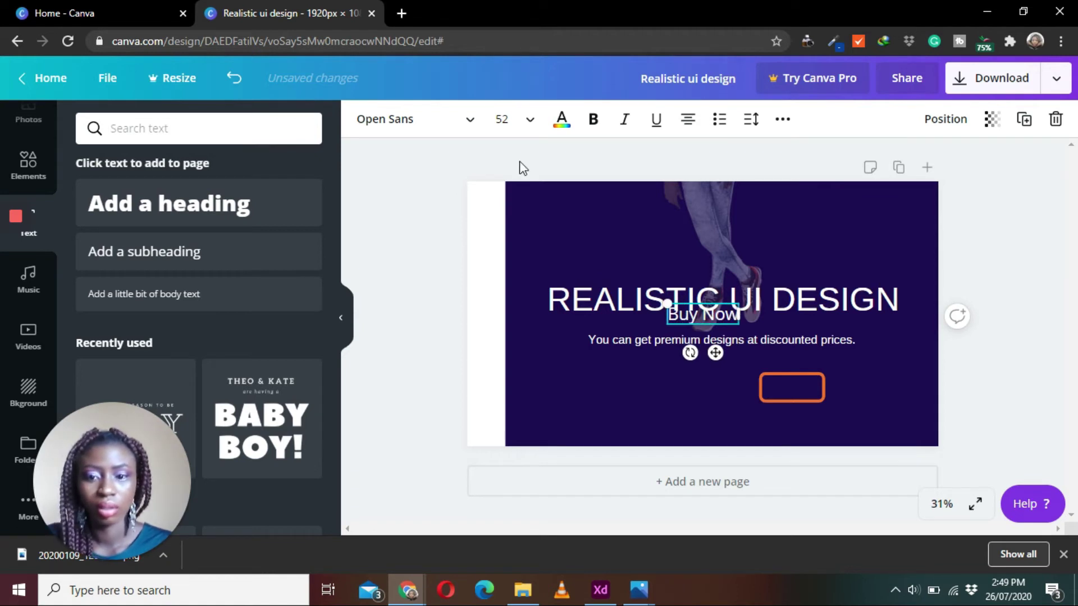
Set the Buy Now label's font size to 35 and its font to Arimo.
left_click(508, 120)
type("35")
key("Return")
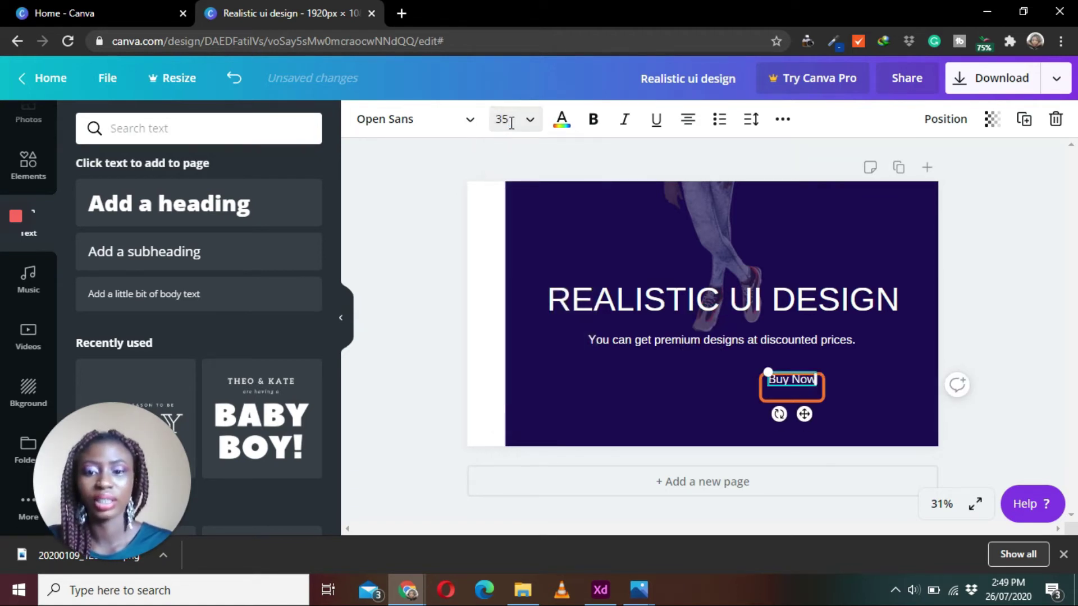
left_click(474, 119)
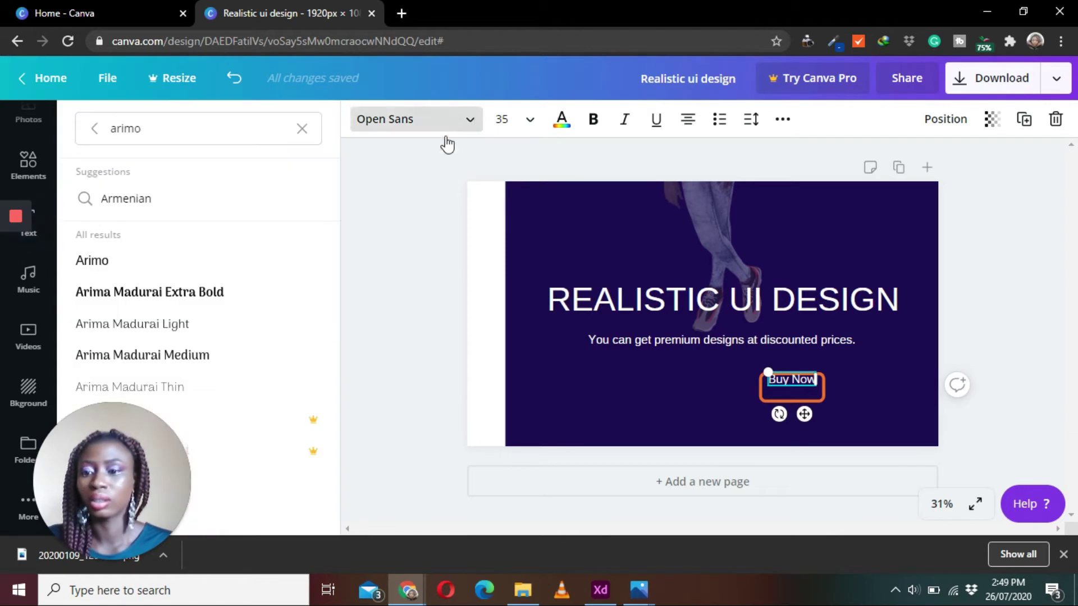
left_click(116, 258)
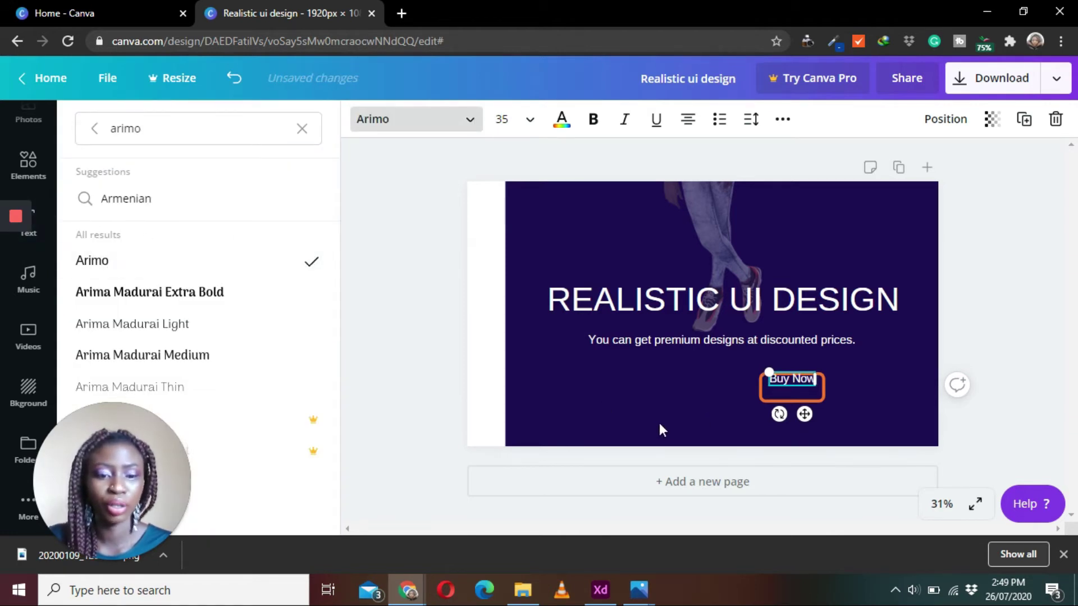
Centre the Buy Now label inside the orange outlined rectangle and deselect it.
left_click_drag(804, 414, 806, 416)
left_click(1004, 365)
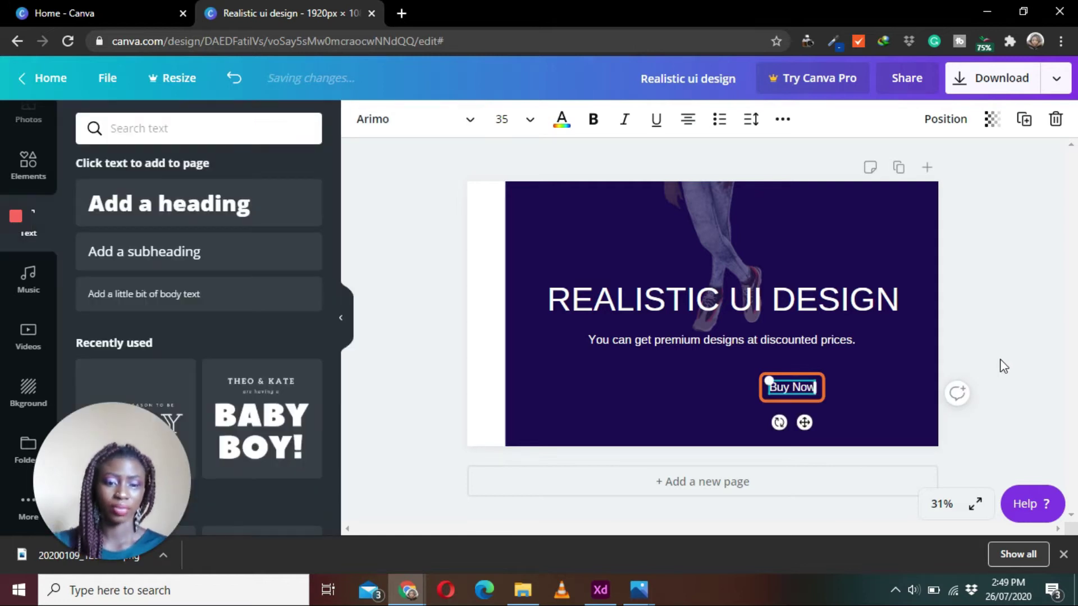
left_click(1004, 365)
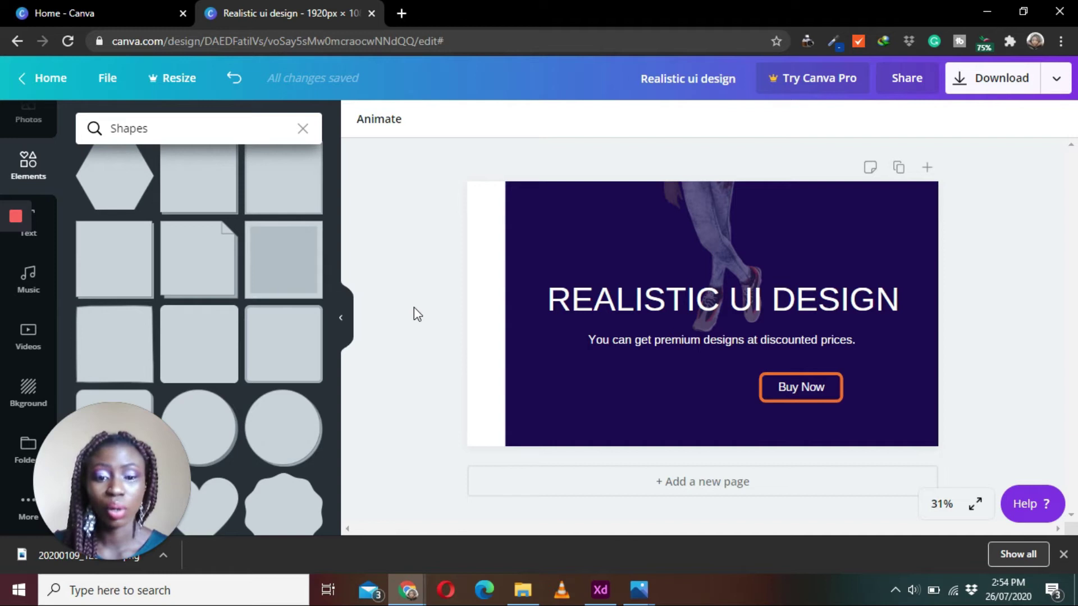
Add the filled rounded square from Shapes and place it as a small, wide rectangle beside the Buy Now button, below the tagline.
mouse_move(336, 191)
left_mouse_down()
mouse_move(334, 211)
mouse_move(339, 180)
mouse_move(339, 197)
left_mouse_up()
scroll(199, 294, "down", 1)
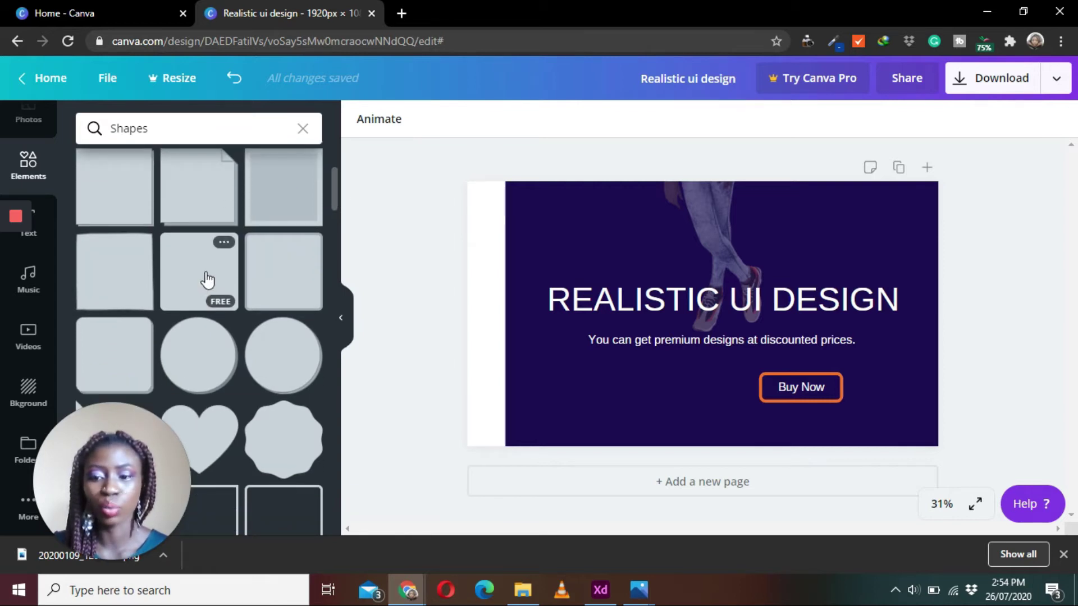
left_click(207, 279)
left_click_drag(718, 292, 634, 395)
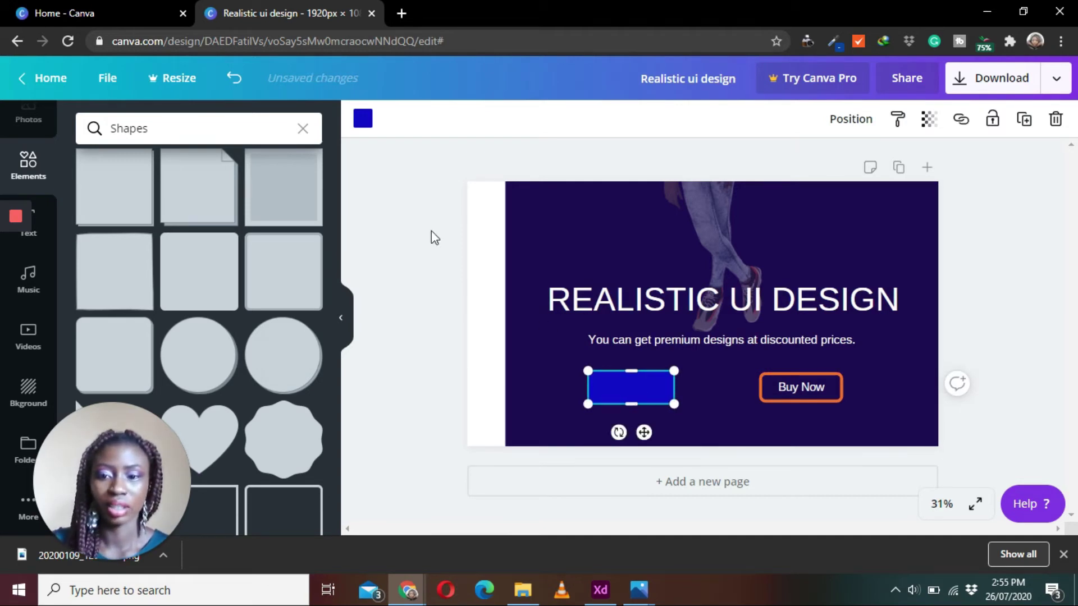
Recolour the filled rectangle with the document's orange, and offset an orange copy slightly above it.
left_click(365, 120)
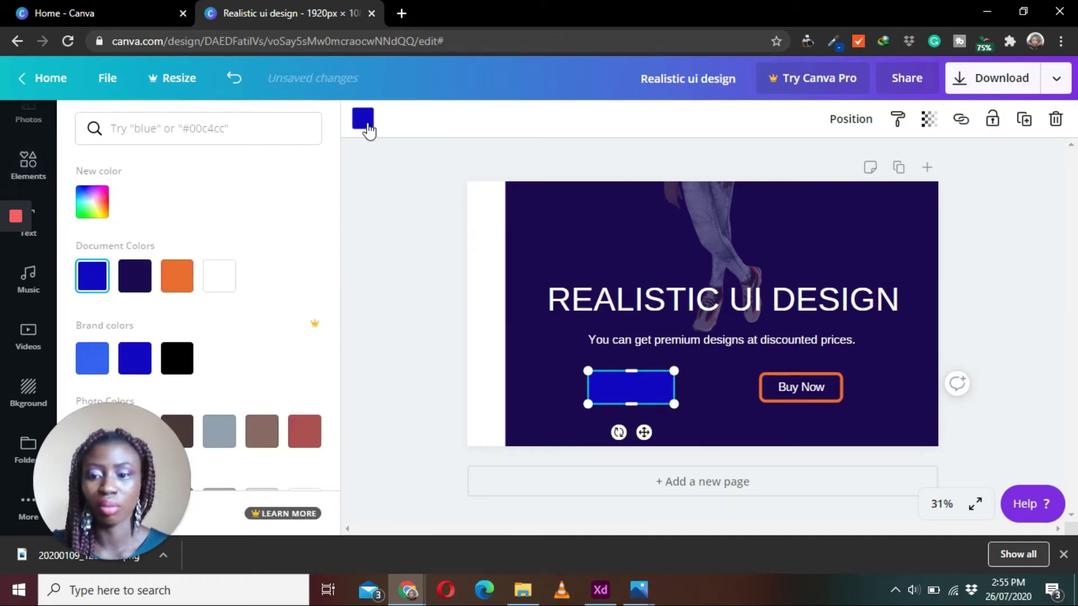
left_click(177, 276)
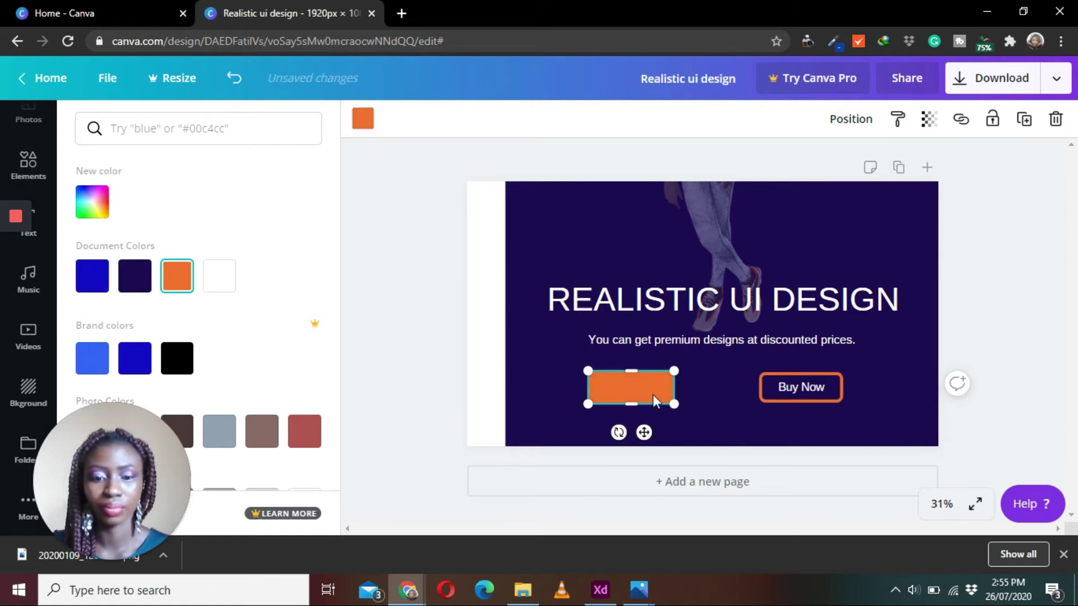
left_click_drag(634, 396, 635, 392)
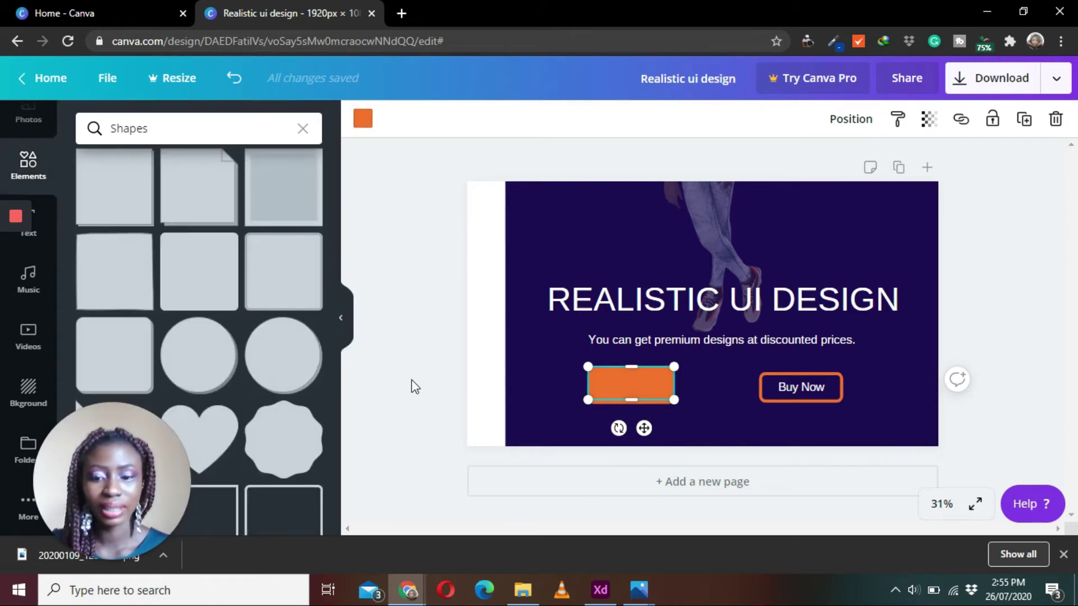
Select the lower orange rectangle, and switch to Adobe XD to look up the Shop button's shadow colour.
left_click(413, 387)
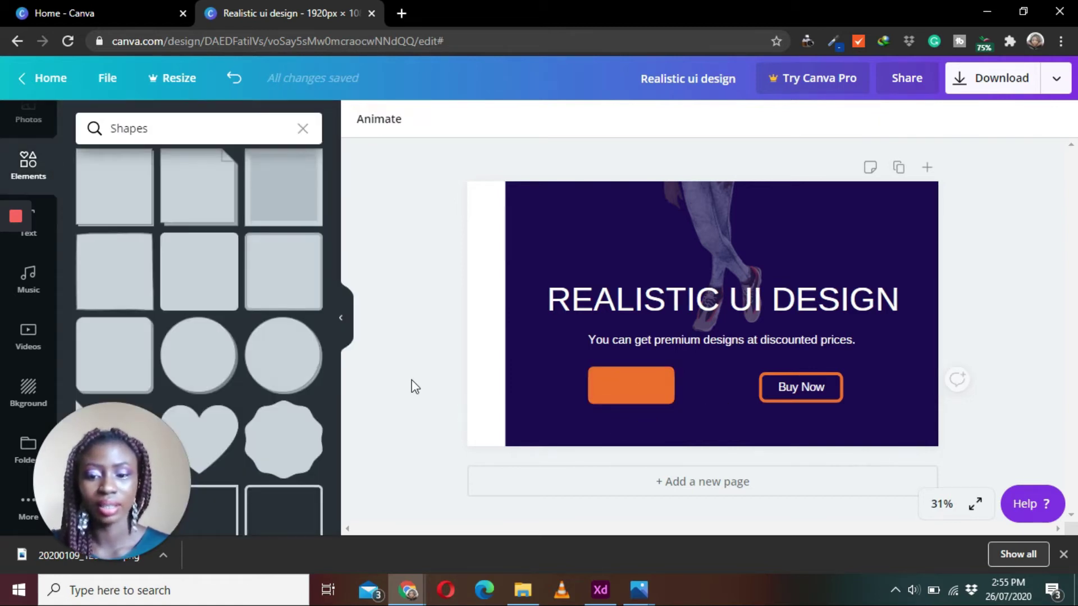
left_click(664, 403)
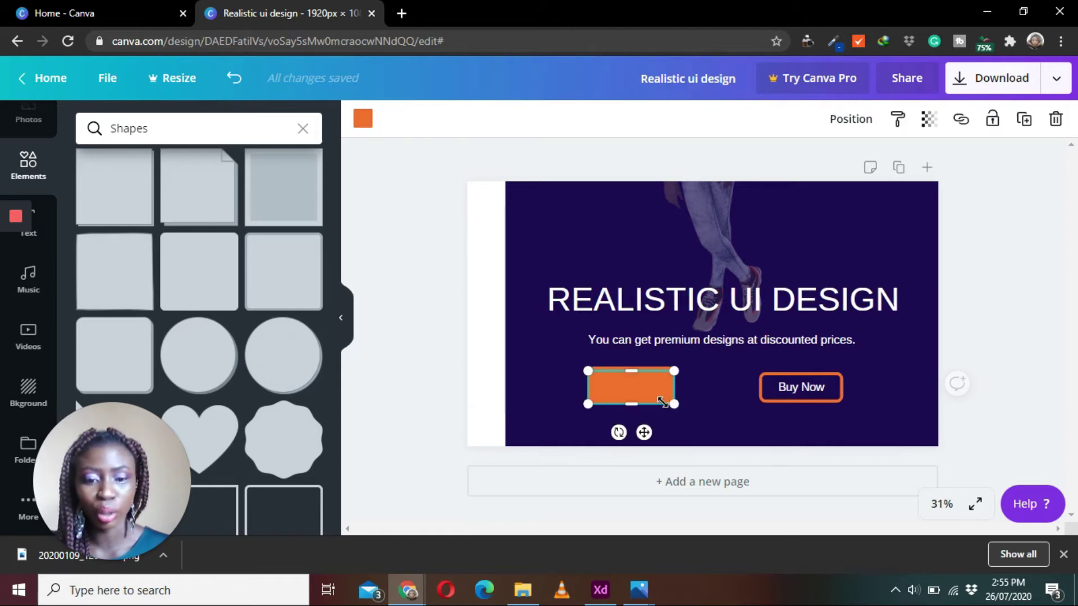
left_click(611, 595)
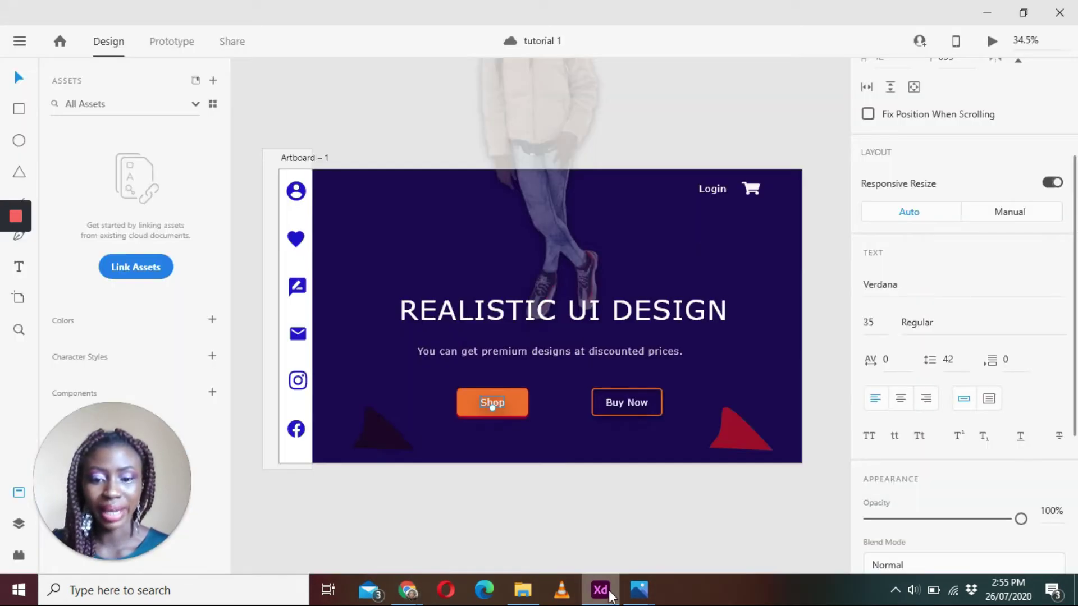
left_click(517, 424)
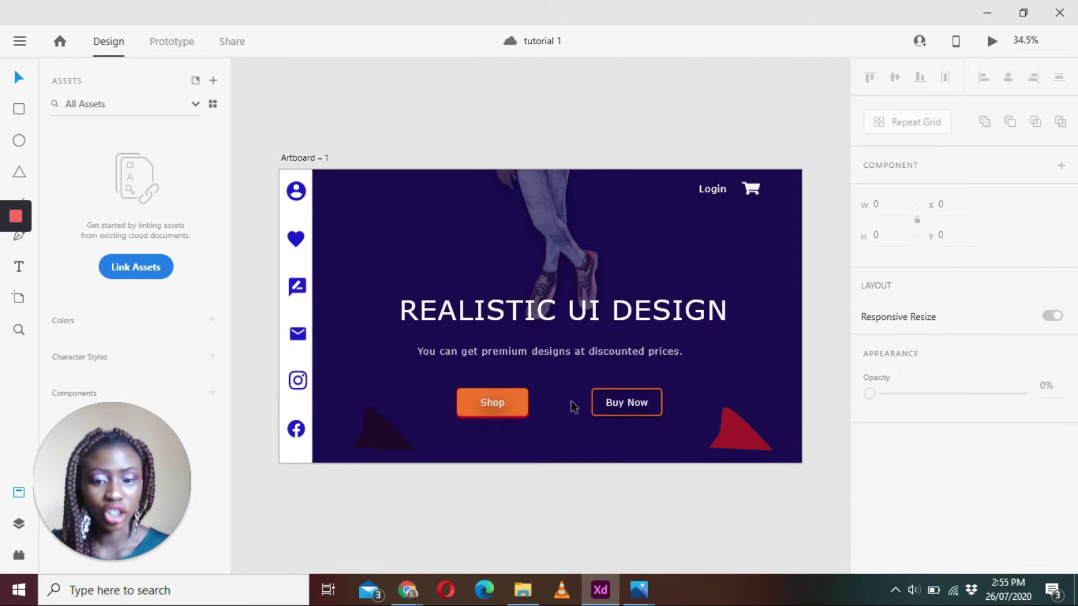
left_click(527, 409)
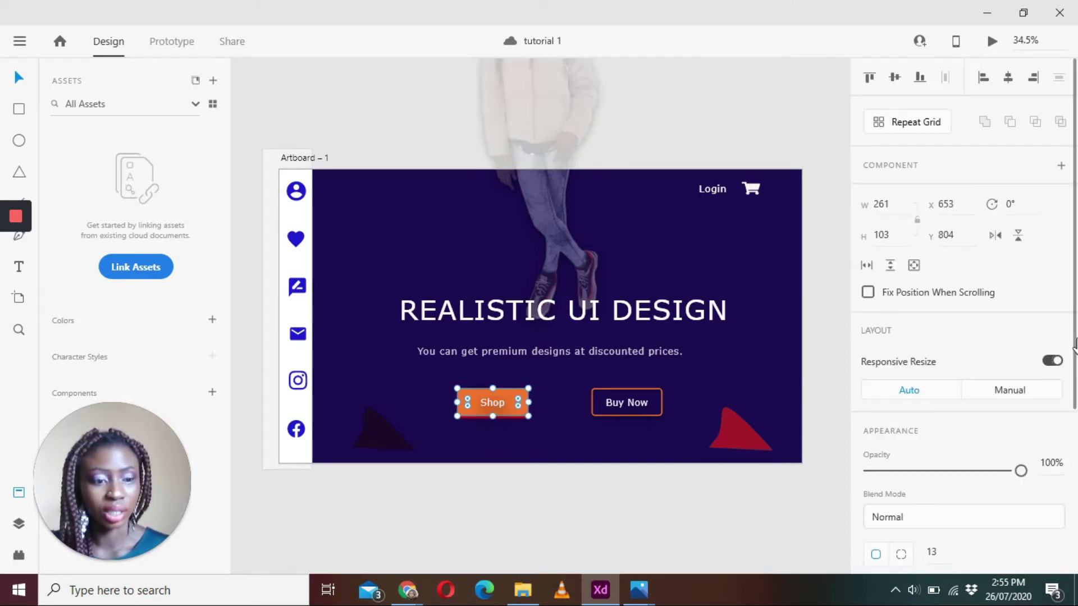
scroll(1073, 465, "down", 3)
scroll(1073, 466, "down", 1)
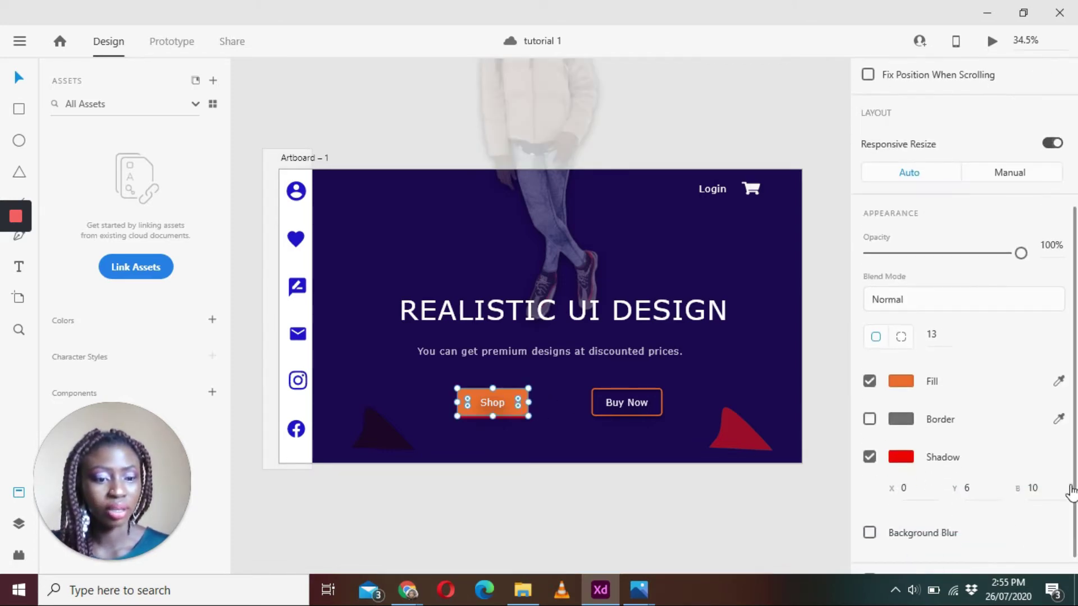
left_click(900, 457)
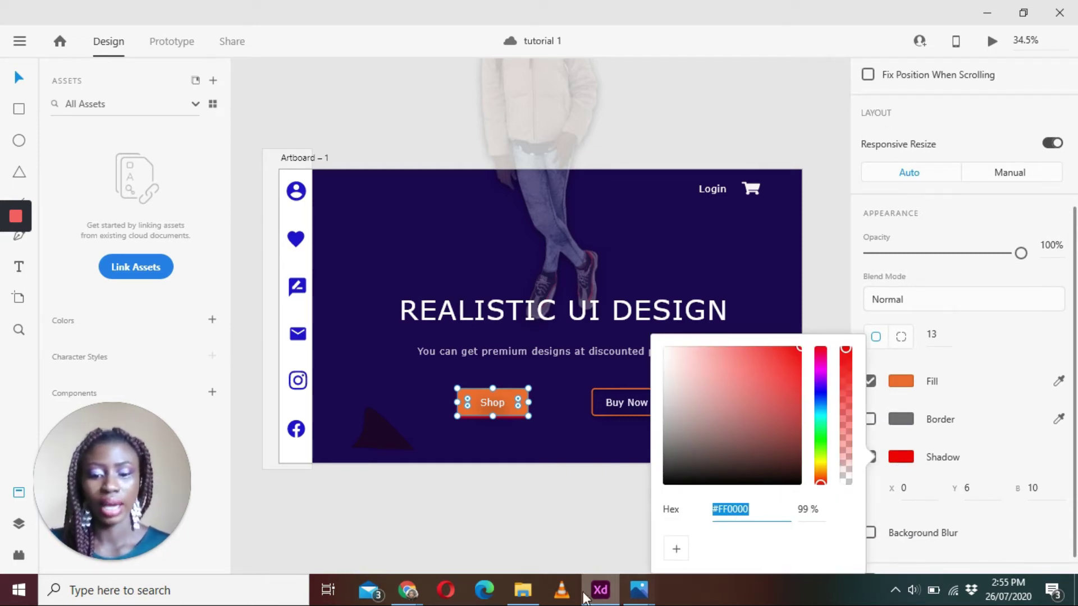
Switch back to Canva and recolour the lower rectangle of the filled button with #FF0000 as its shadow.
mouse_move(407, 590)
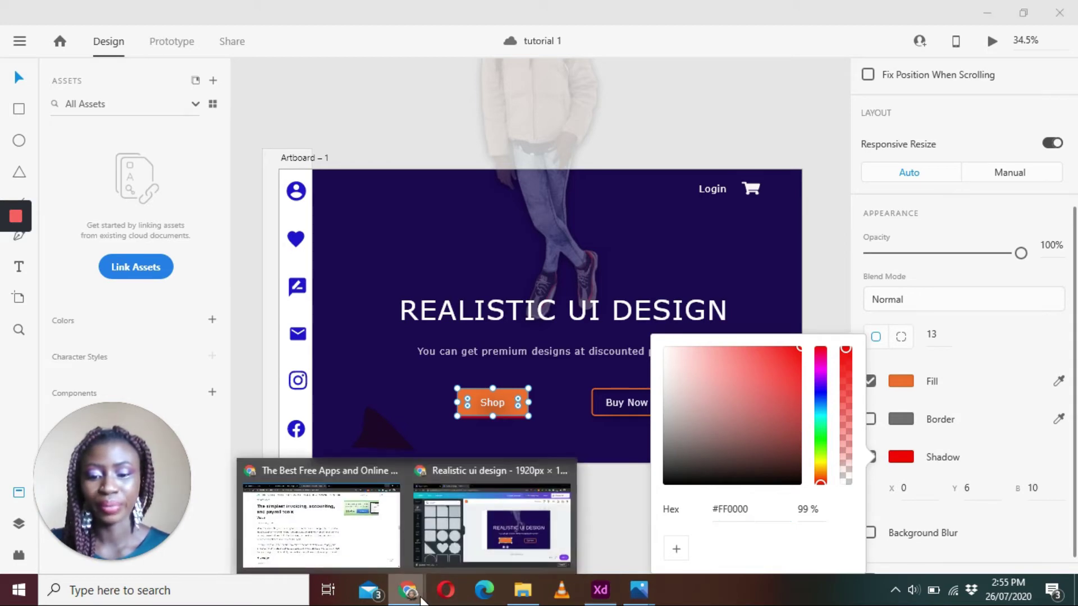
left_click(473, 550)
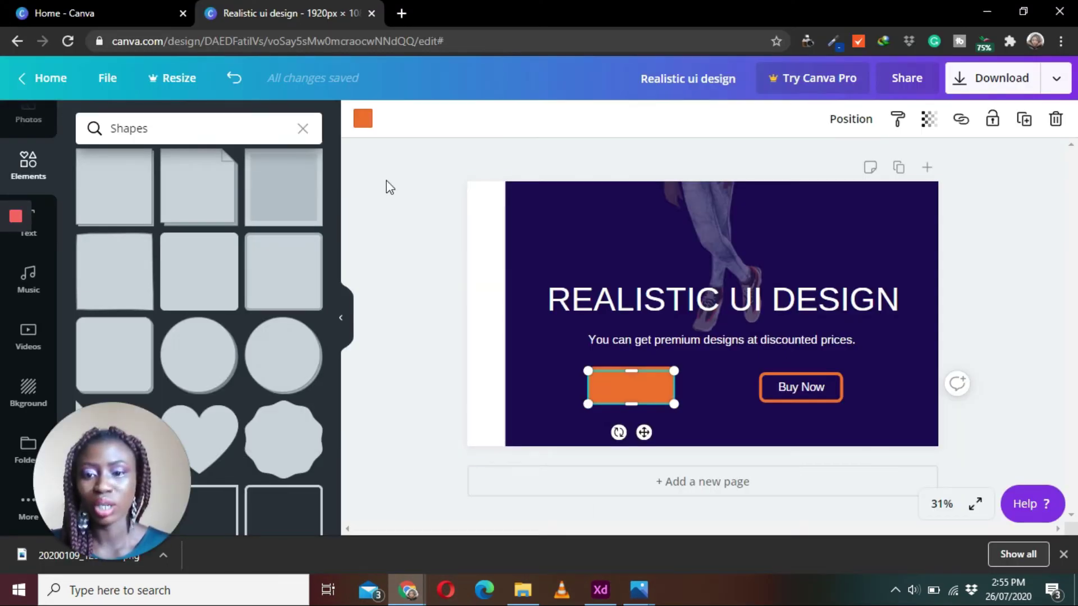
left_click(362, 118)
left_click(198, 131)
type("#ff0000")
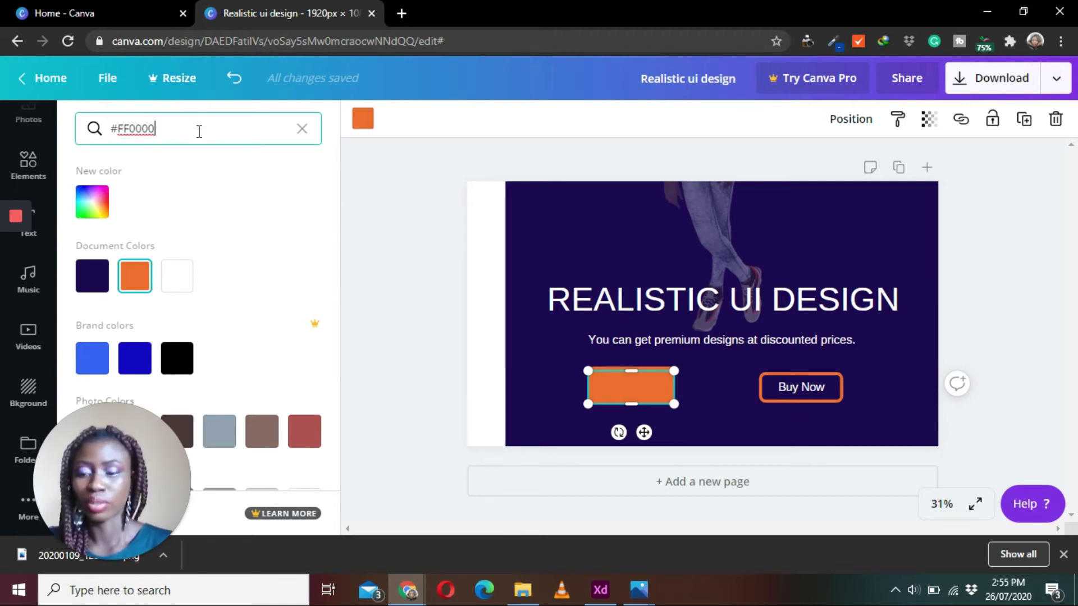
left_click(98, 205)
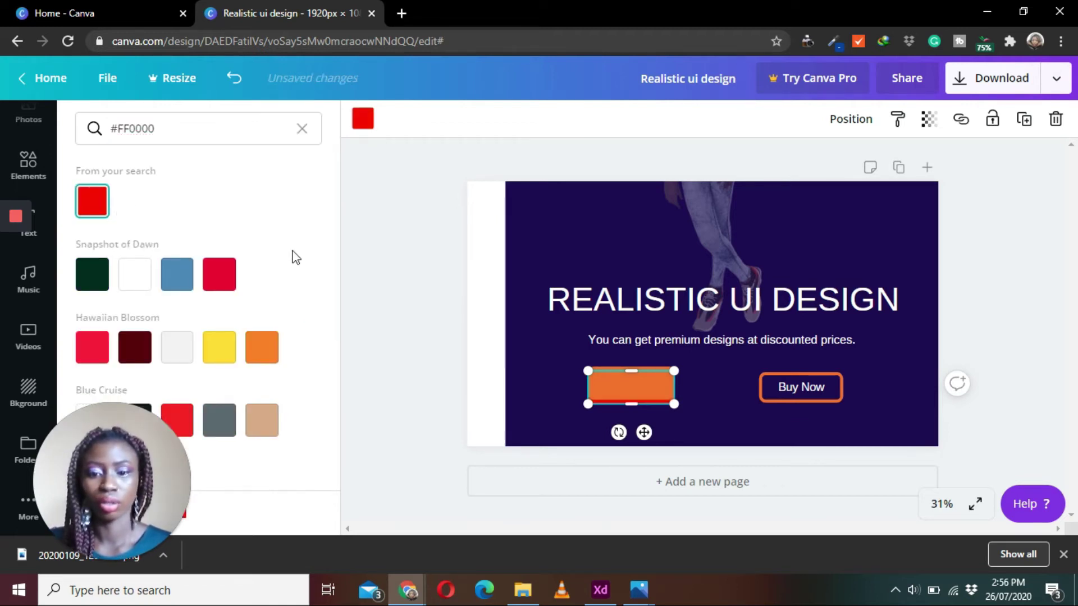
left_click(921, 336)
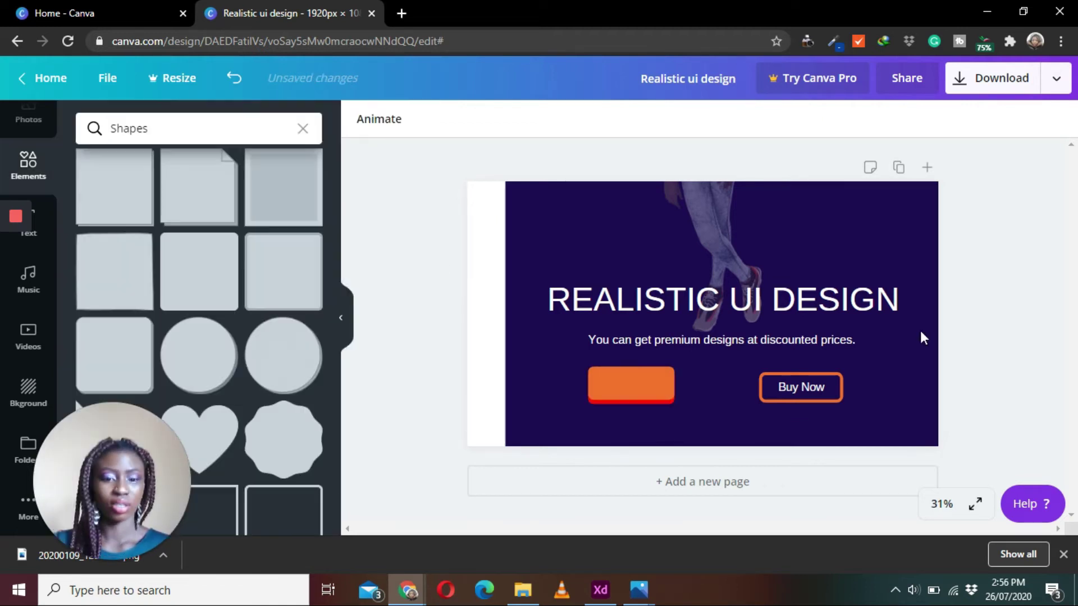
Group the orange rectangle with its red shadow rectangle, then scale the group down slightly and align it with the Buy Now button.
left_click(651, 393)
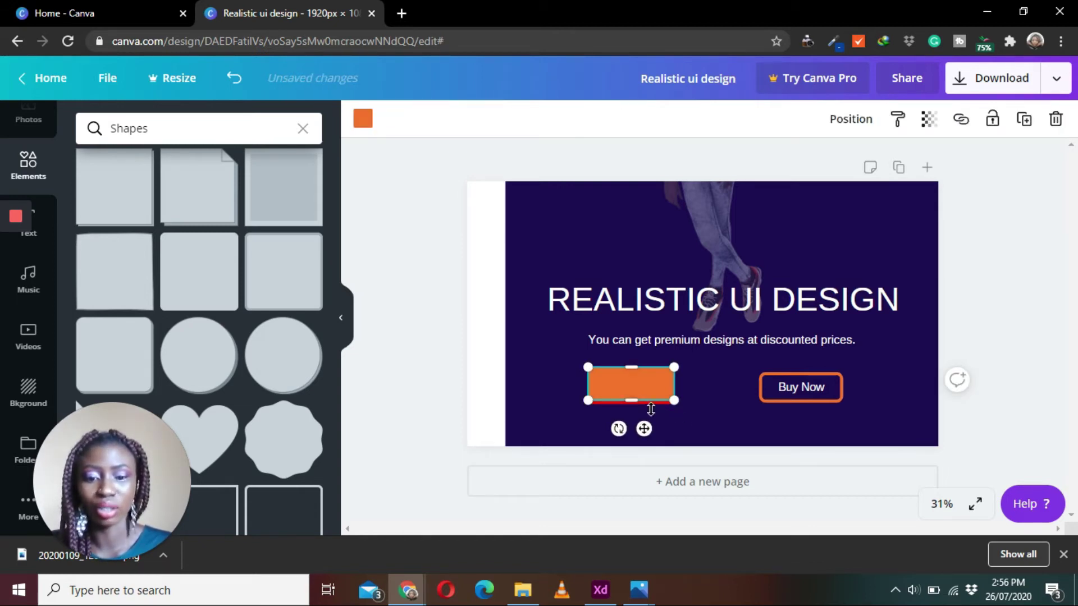
left_click(670, 451)
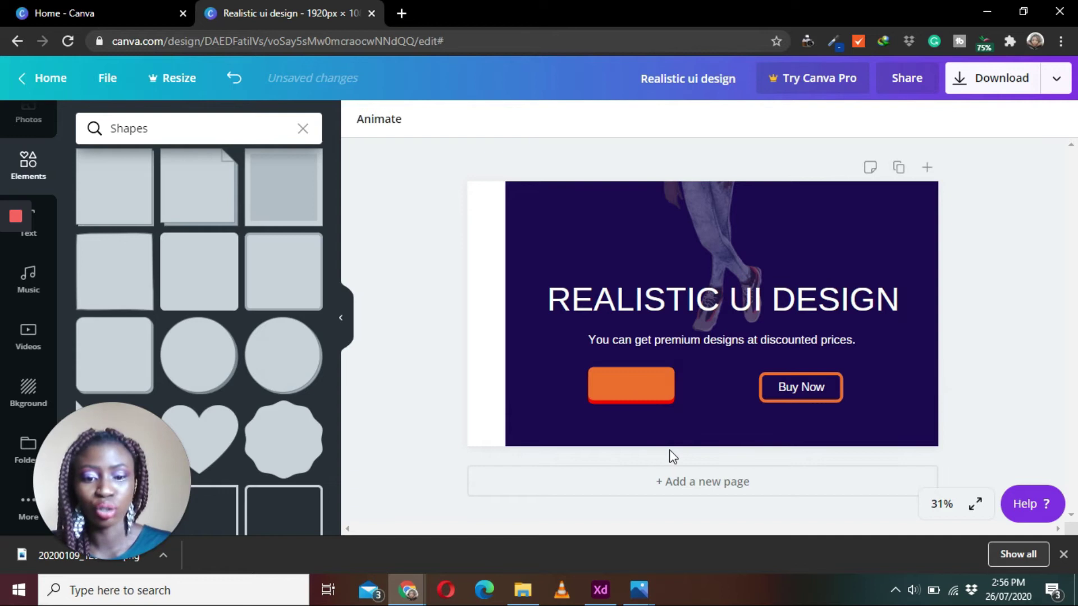
left_click(654, 382)
right_click(655, 386)
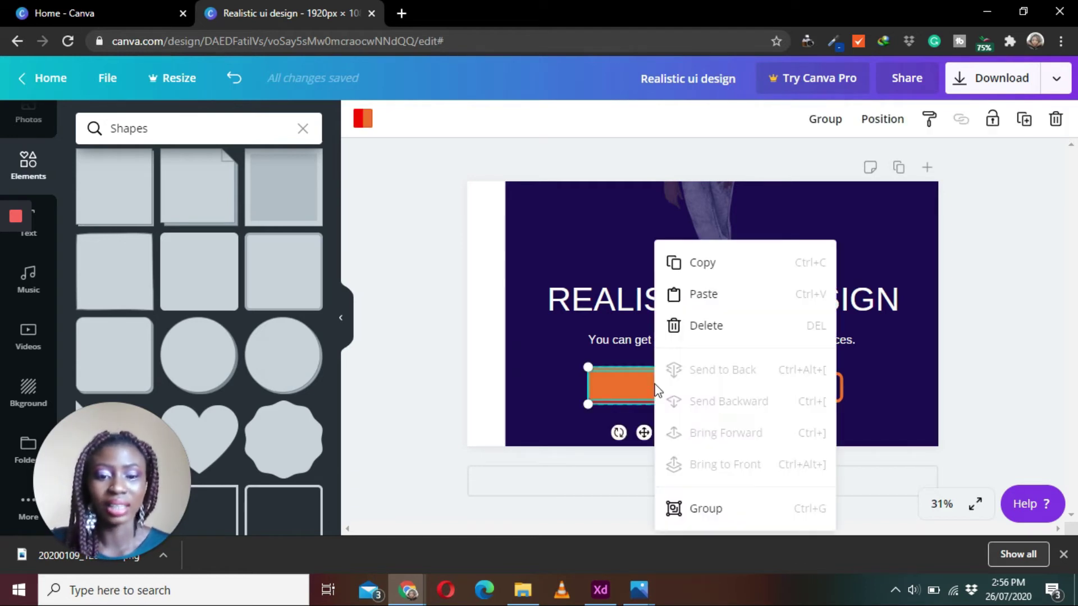
left_click(700, 516)
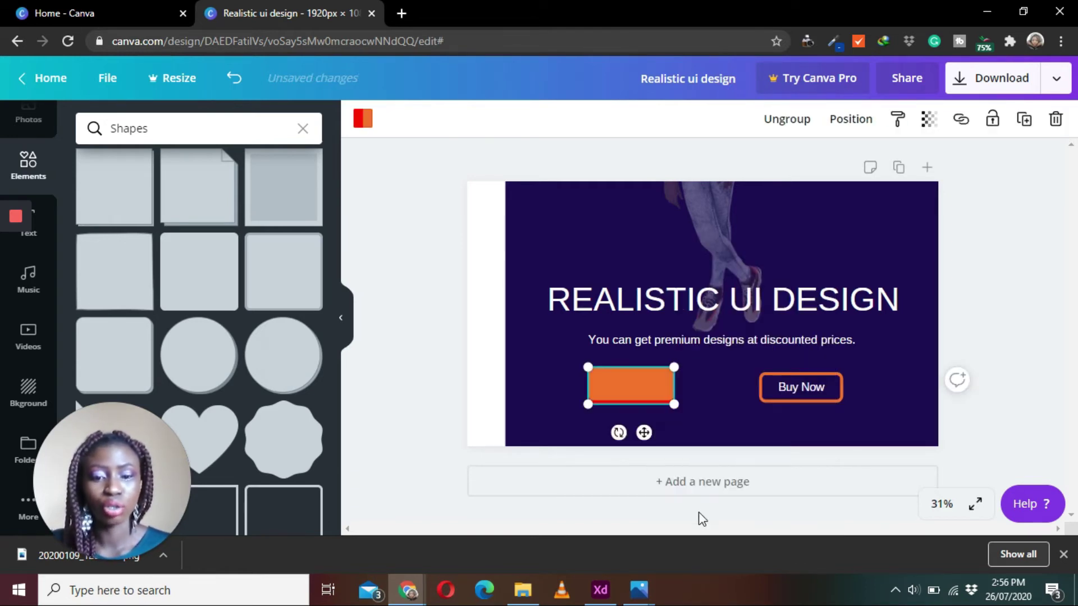
left_click_drag(675, 405, 644, 394)
left_click(1009, 355)
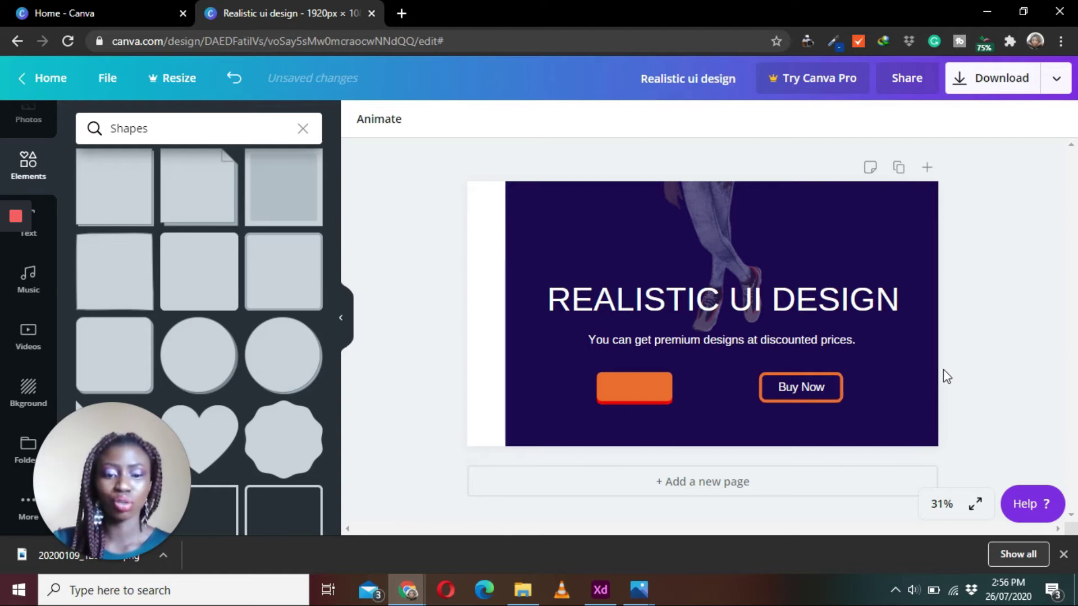
Duplicate the Buy Now label, centre the copy on the filled orange button, and change its text to Shop.
left_click(817, 387)
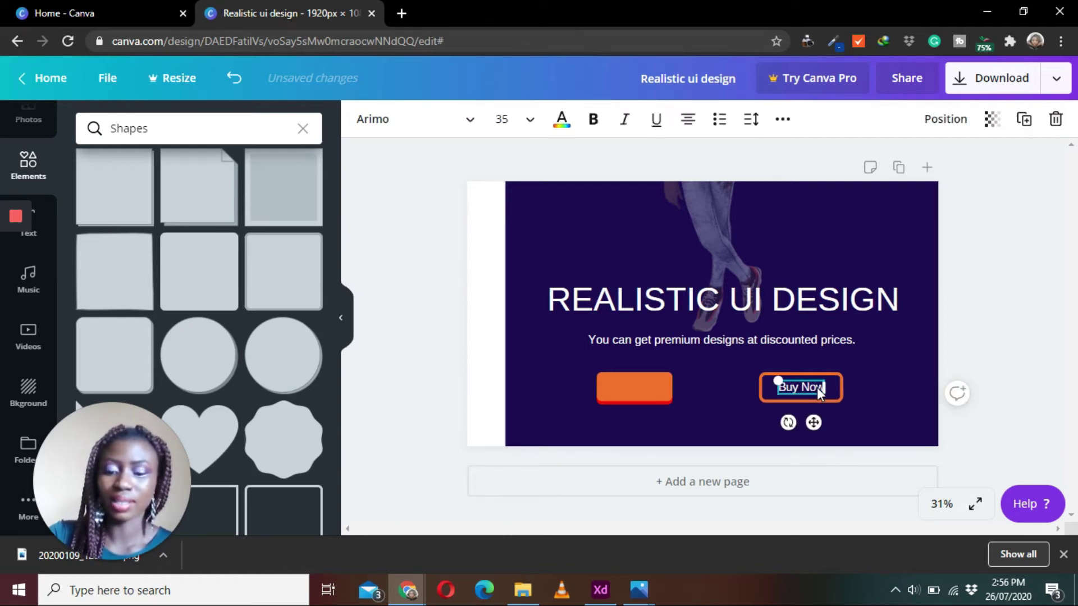
key("ctrl+d")
left_click_drag(816, 389, 650, 389)
double_click(649, 387)
Switch to Adobe XD and look up the font and size of the Login label.
left_click(599, 589)
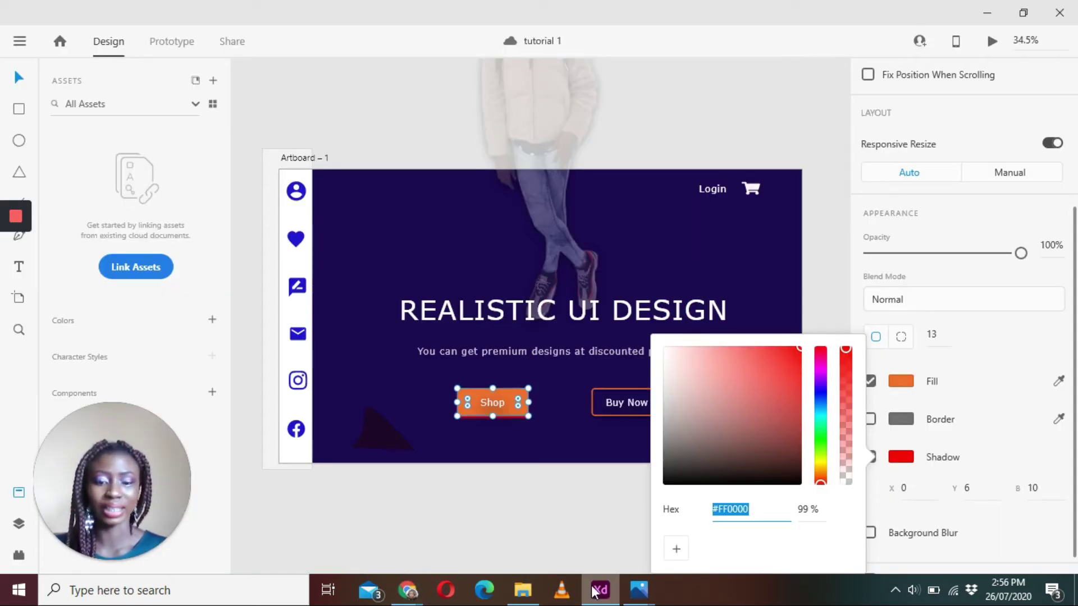
left_click(544, 498)
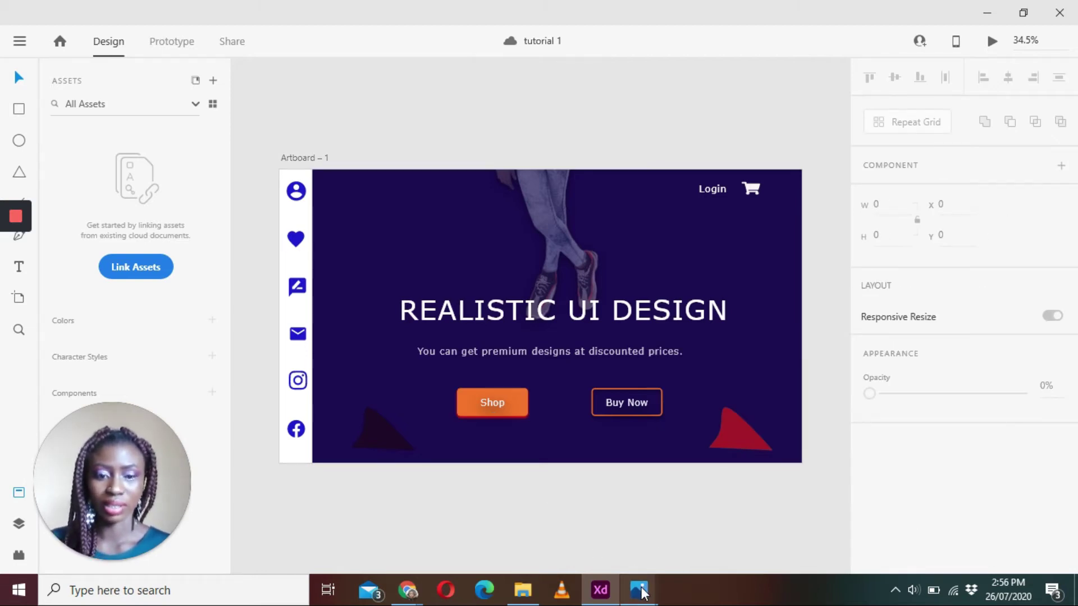
mouse_move(640, 587)
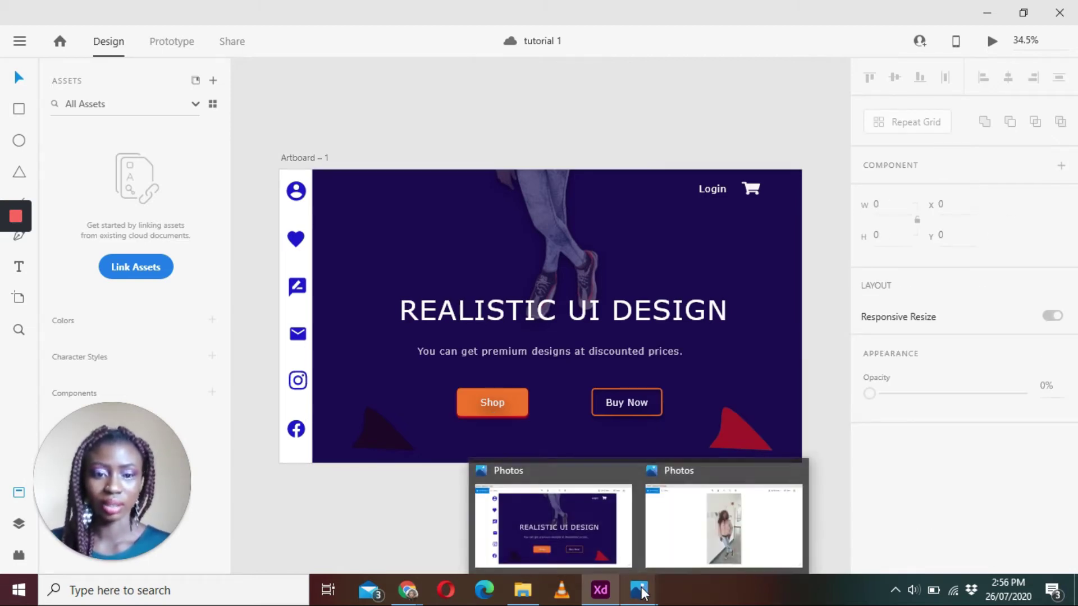
left_click(714, 195)
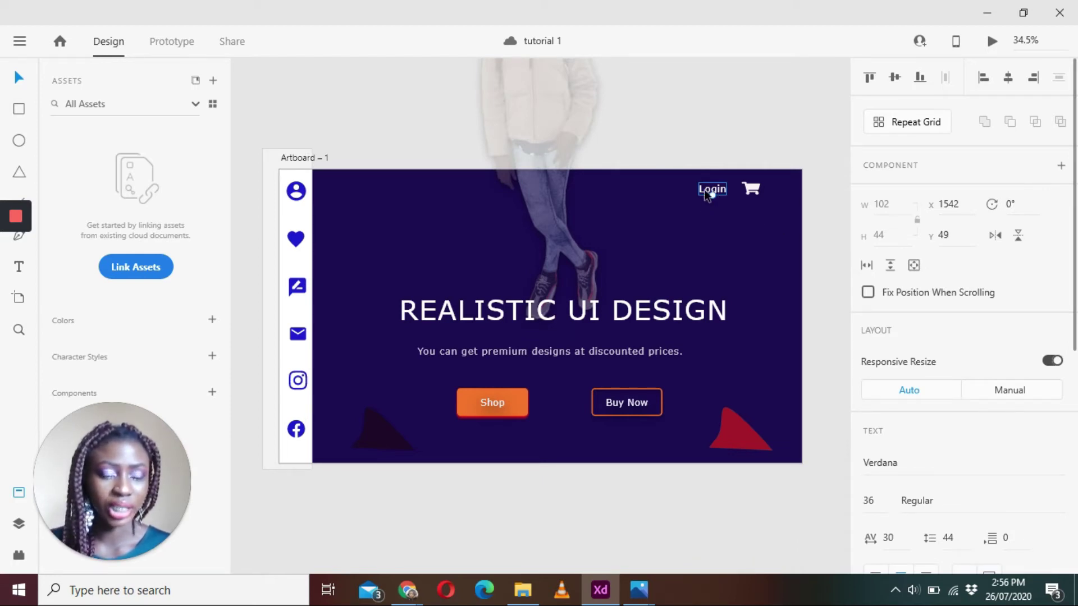
left_click_drag(1074, 213, 1076, 427)
scroll(954, 337, "up", 4)
left_click(881, 310)
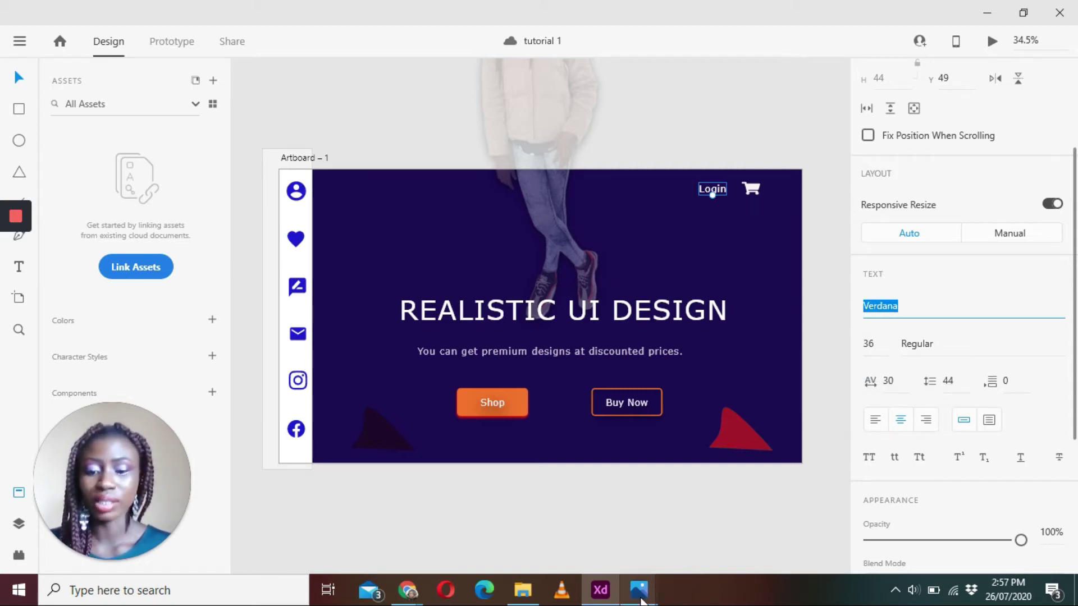
Switch back to Canva, place a copy of the Buy Now label near the page's upper right corner, and change its text to Login.
left_click(410, 593)
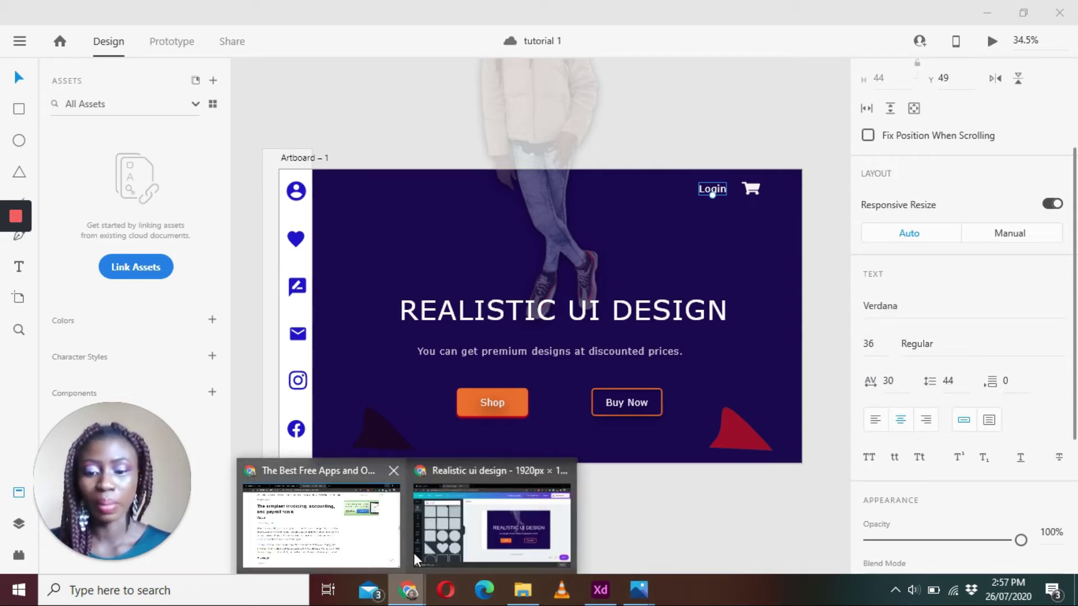
left_click(466, 535)
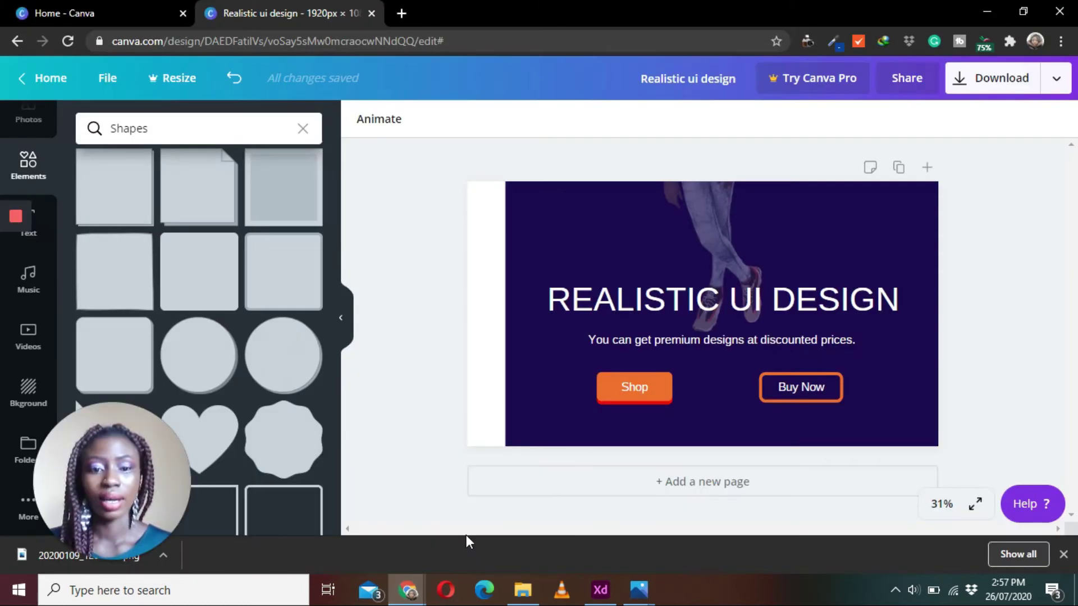
double_click(813, 388)
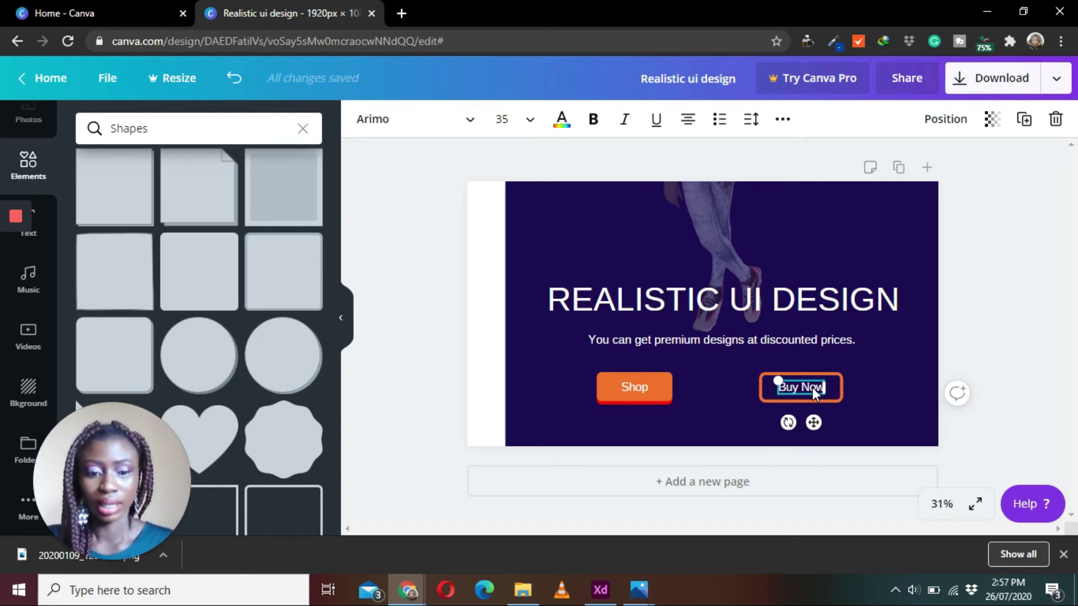
left_click_drag(812, 387, 807, 392)
left_click_drag(833, 253, 847, 203)
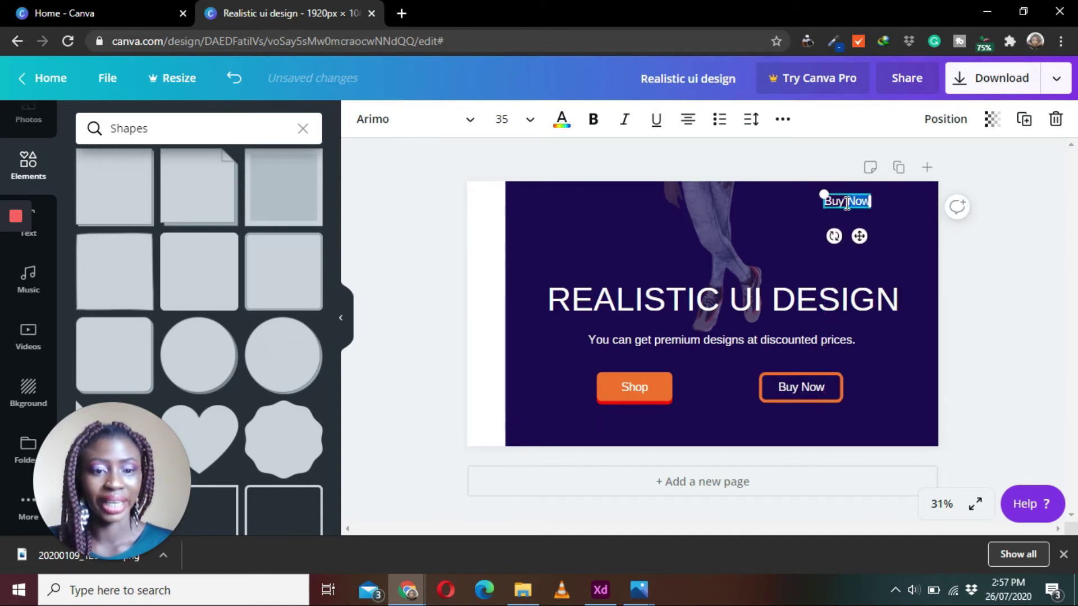
double_click(846, 203)
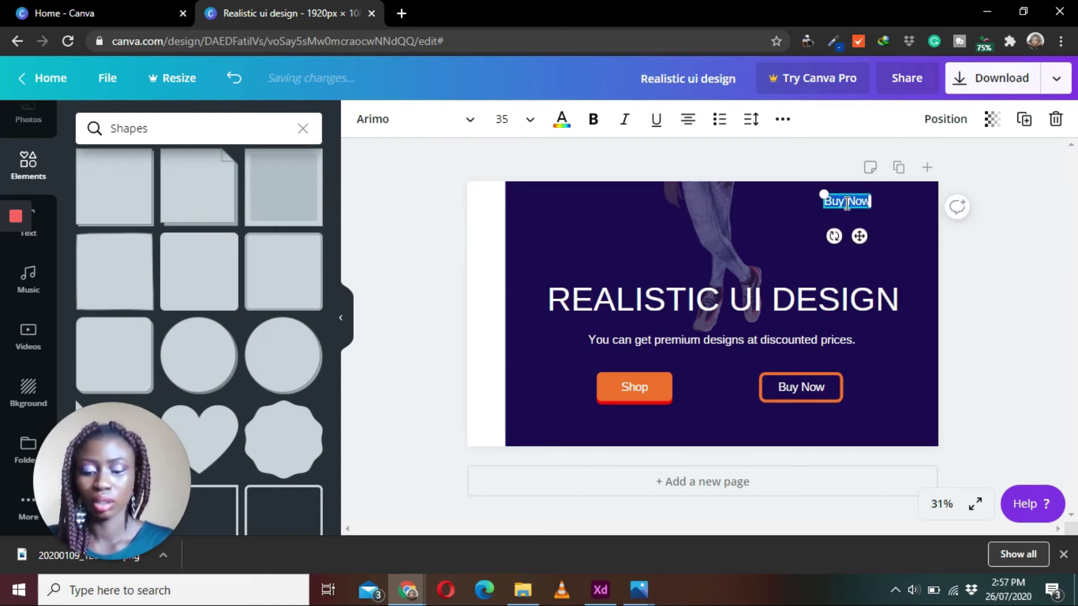
type("Login")
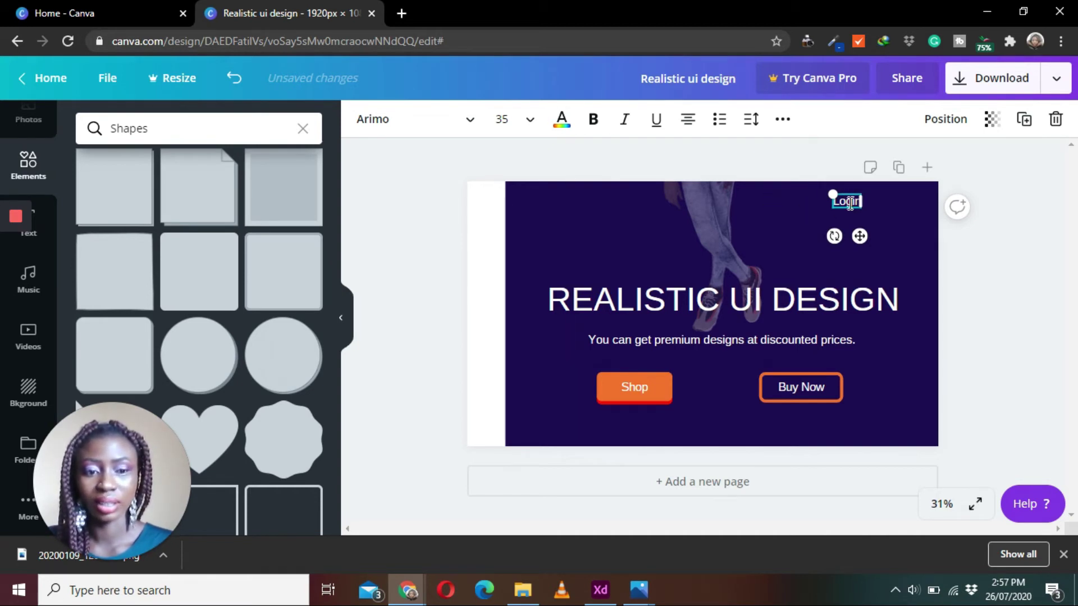
Set the Login label's font size to 36 and deselect it.
double_click(850, 204)
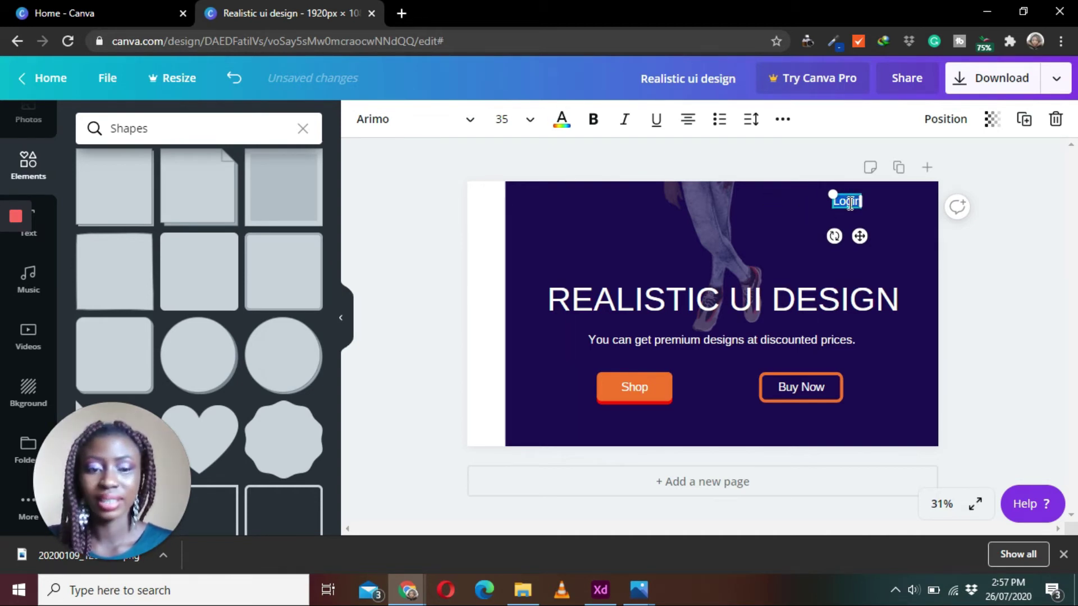
left_click(530, 119)
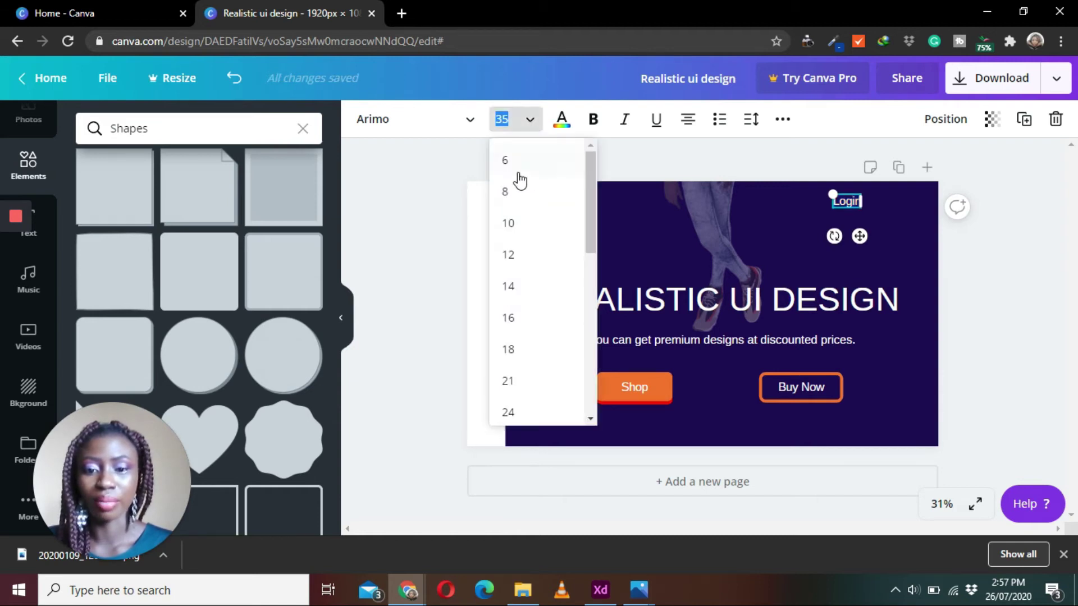
type("36")
key("Return")
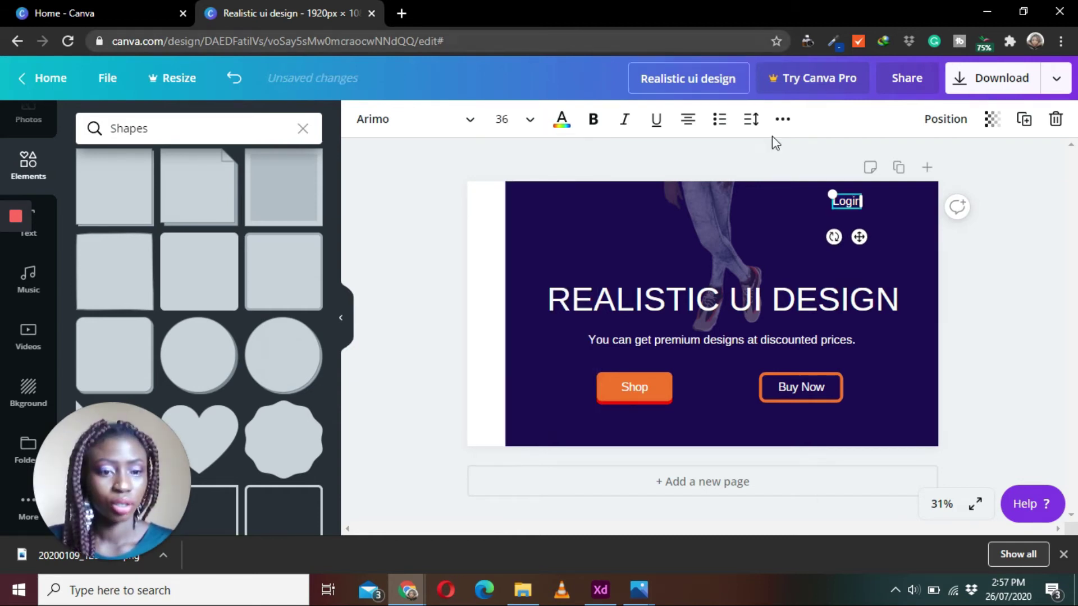
left_click(1018, 244)
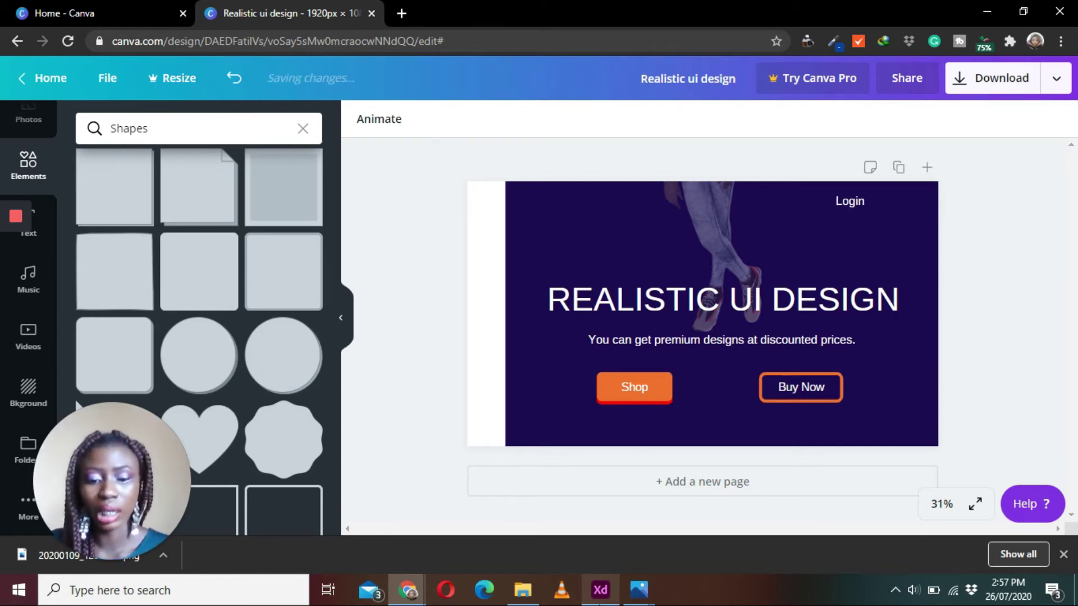
Check the Login area of the Adobe XD design, then return to Canva and search the elements for cart.
left_click(600, 590)
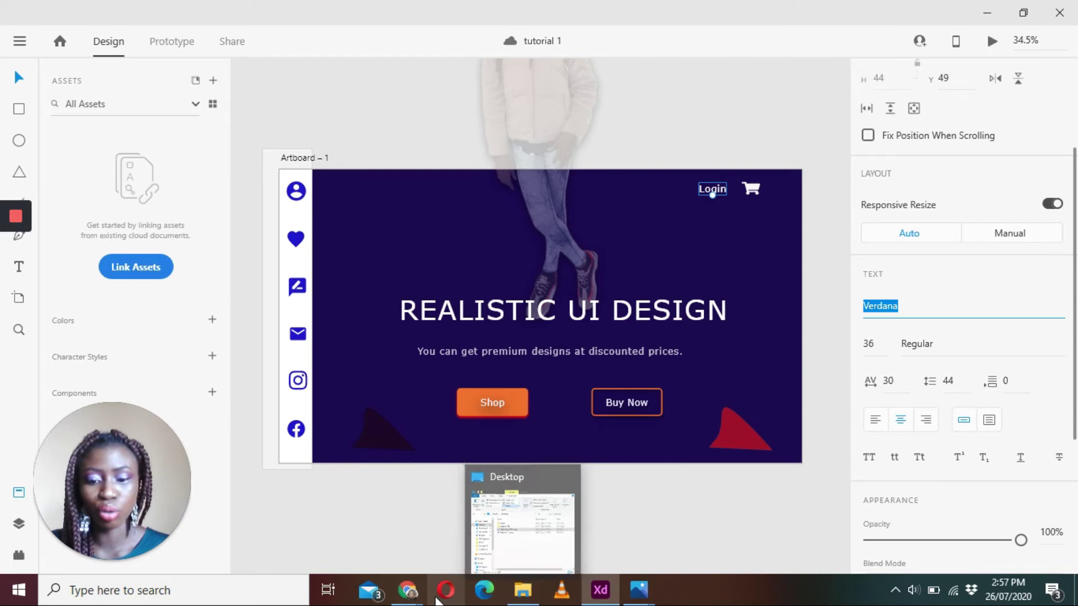
mouse_move(408, 591)
left_click(493, 539)
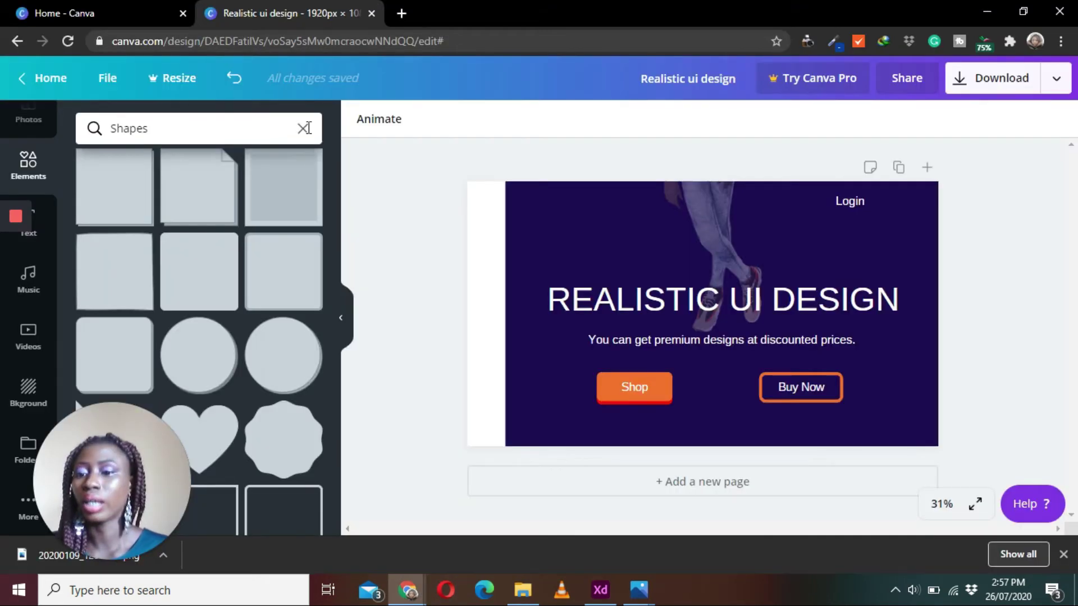
left_click(304, 128)
type("cart")
key("Return")
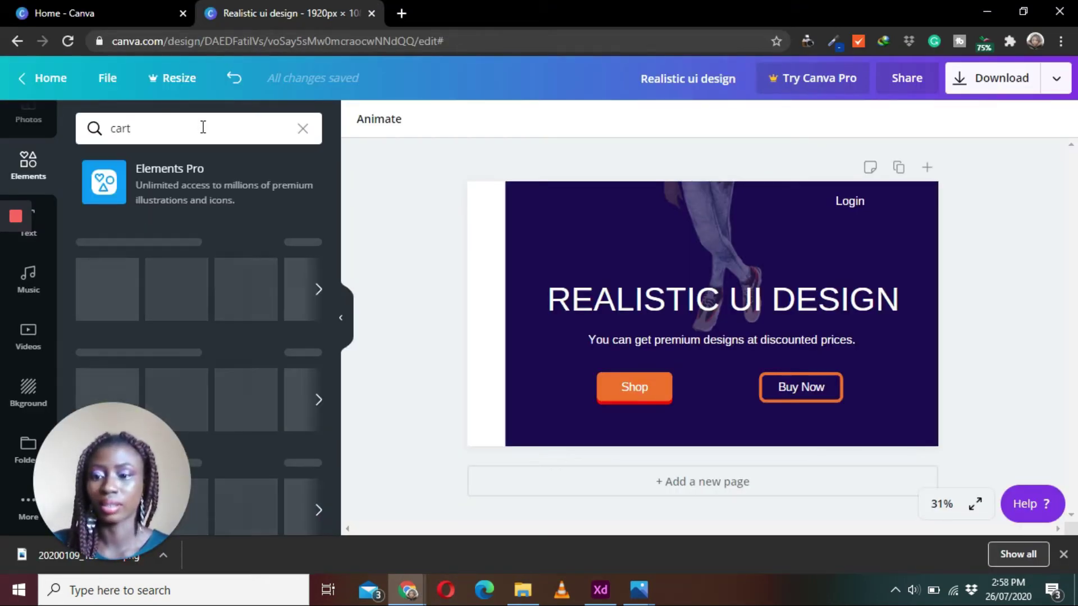
scroll(332, 251, "down", 1)
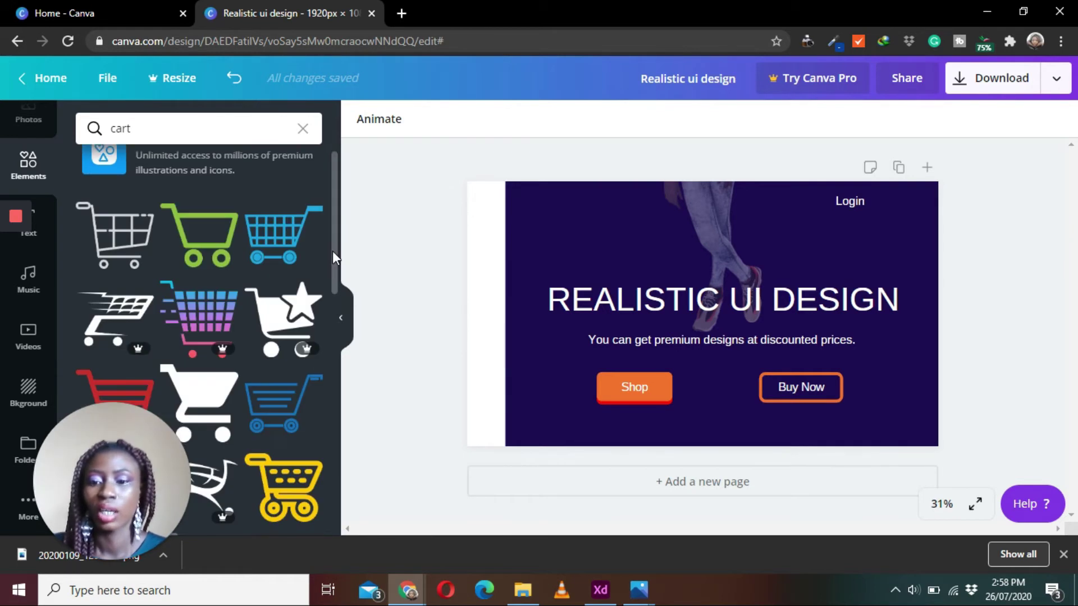
scroll(332, 251, "down", 3)
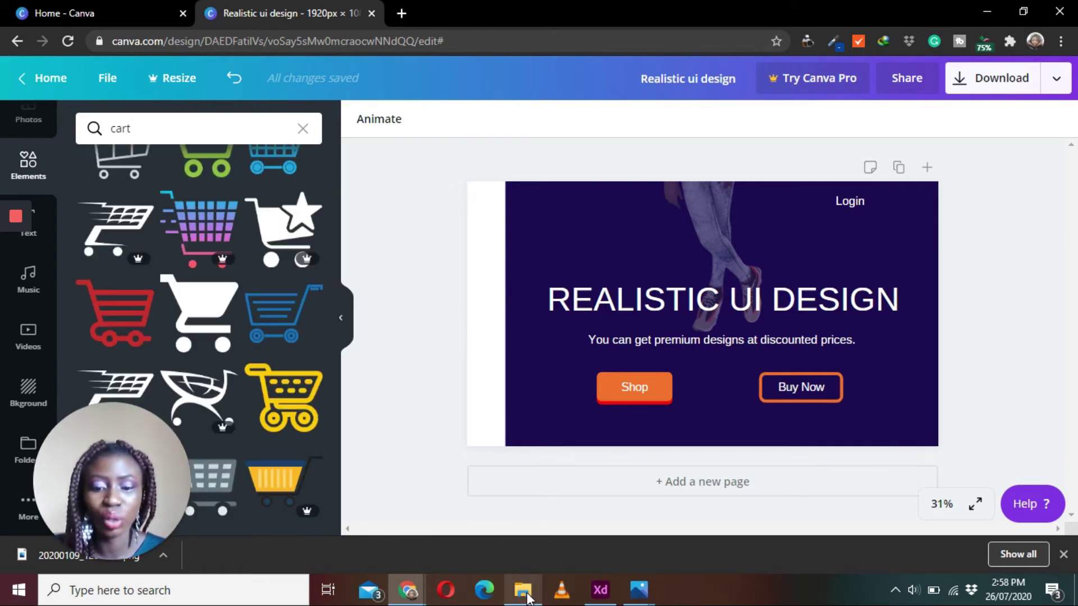
Compare with the cart icon in Adobe XD, then add a matching solid shopping cart in Canva, shrink it, and place it beside Login.
left_click(599, 595)
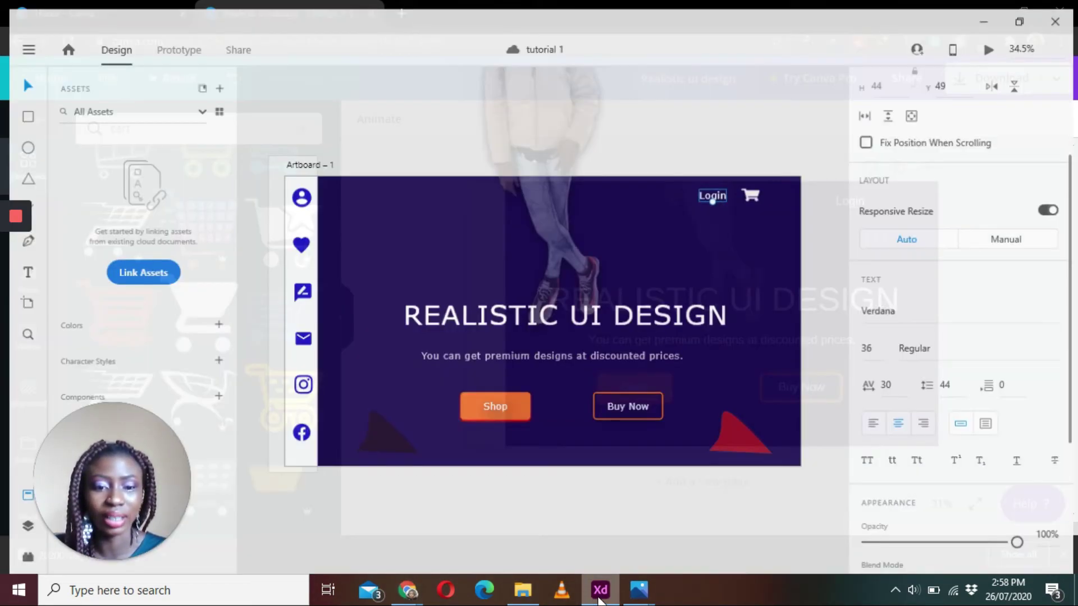
left_click(614, 592)
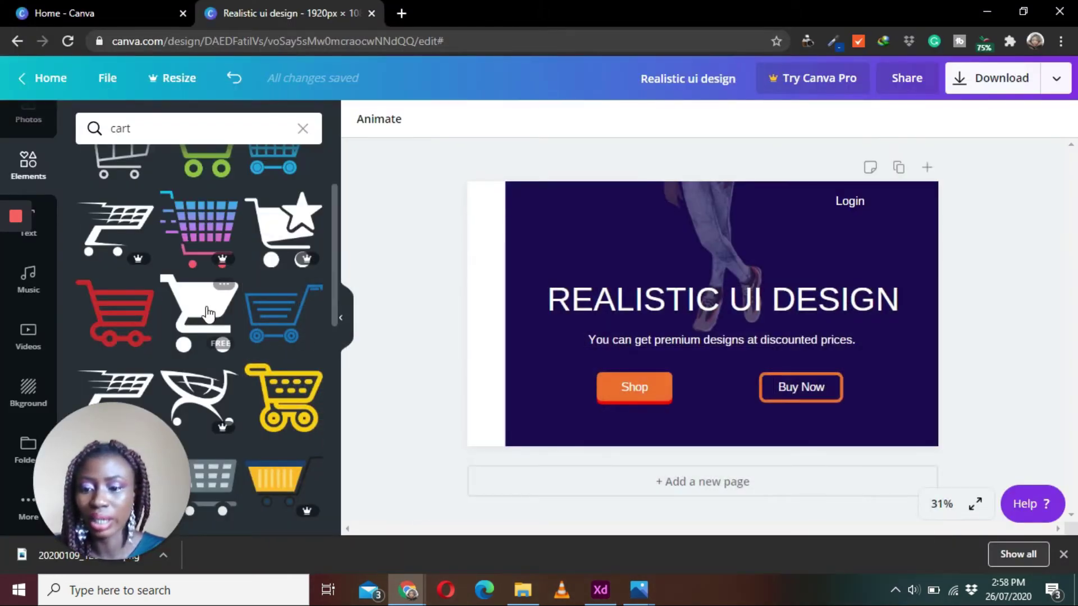
left_click_drag(337, 273, 338, 340)
left_click(115, 303)
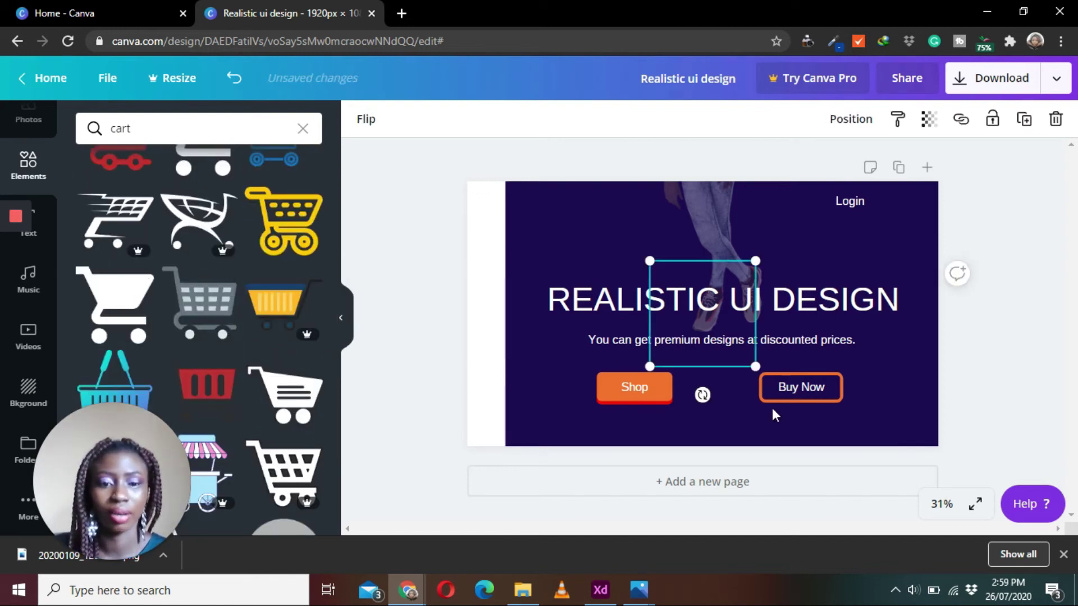
left_click_drag(749, 355, 705, 314)
left_click_drag(676, 277, 917, 240)
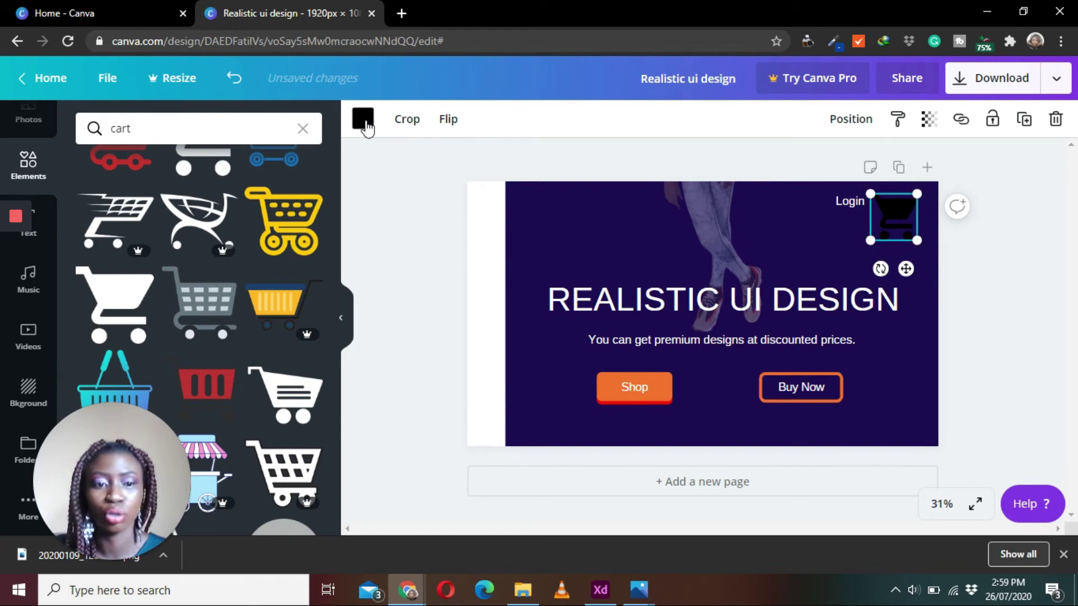
Recolor the cart icon white, shrink it to the height of the Login label, and deselect it.
left_click(363, 126)
left_click(266, 281)
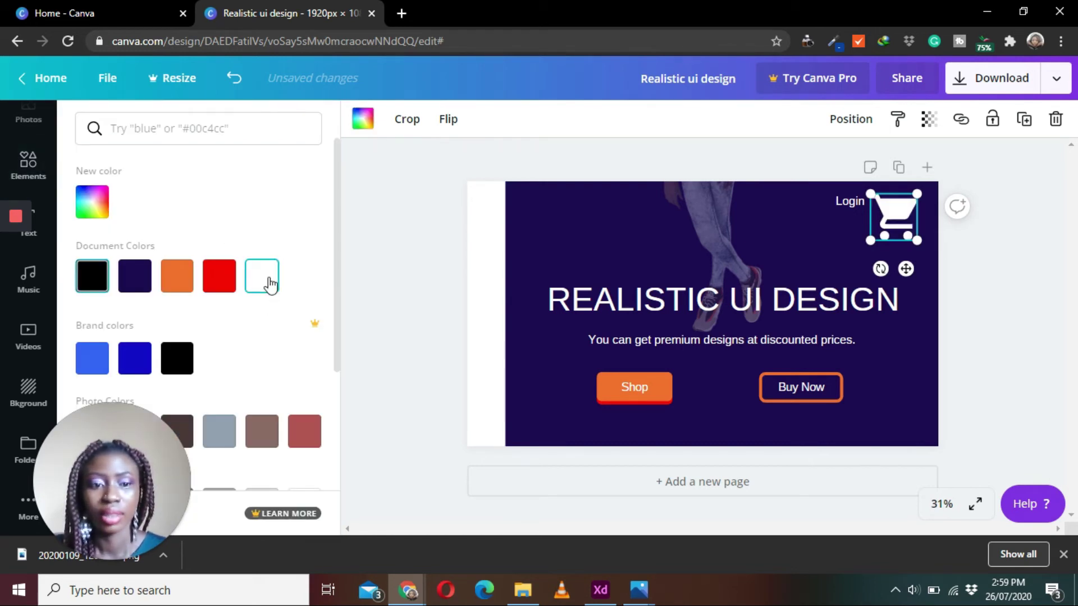
left_click_drag(916, 239, 894, 205)
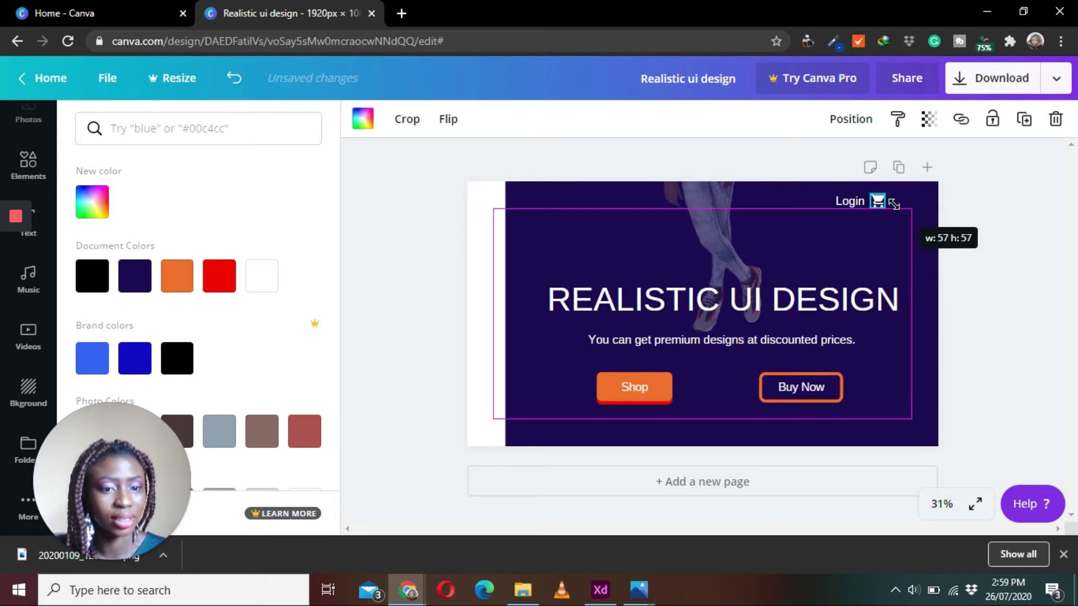
left_click(808, 456)
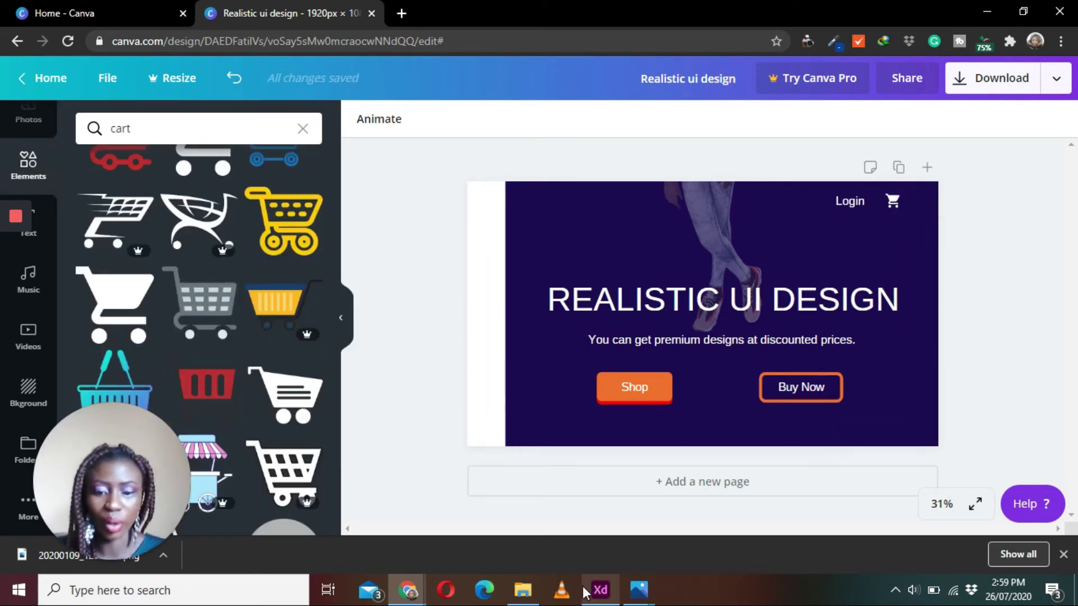
Check the sidebar icons in the Adobe XD design, then return to Canva and search the elements for facebook.
left_click(600, 589)
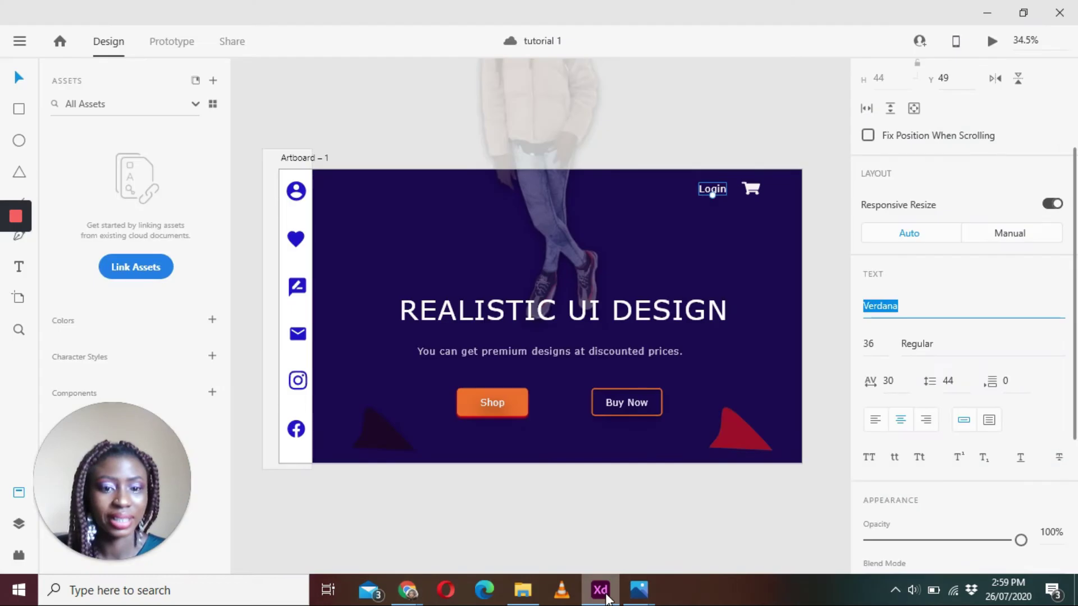
left_click(601, 589)
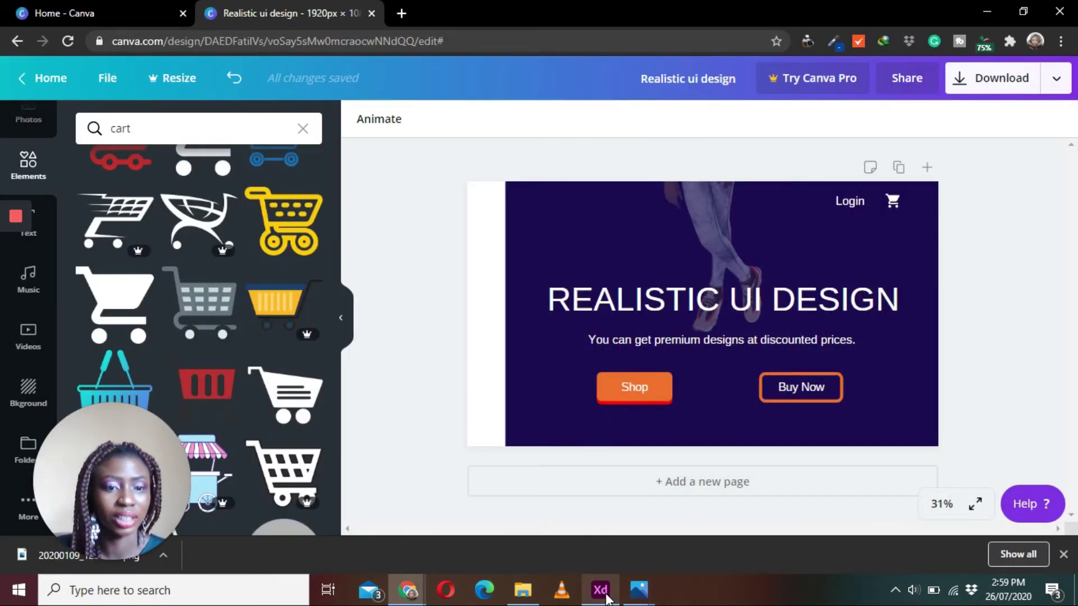
left_click(605, 597)
left_click(600, 595)
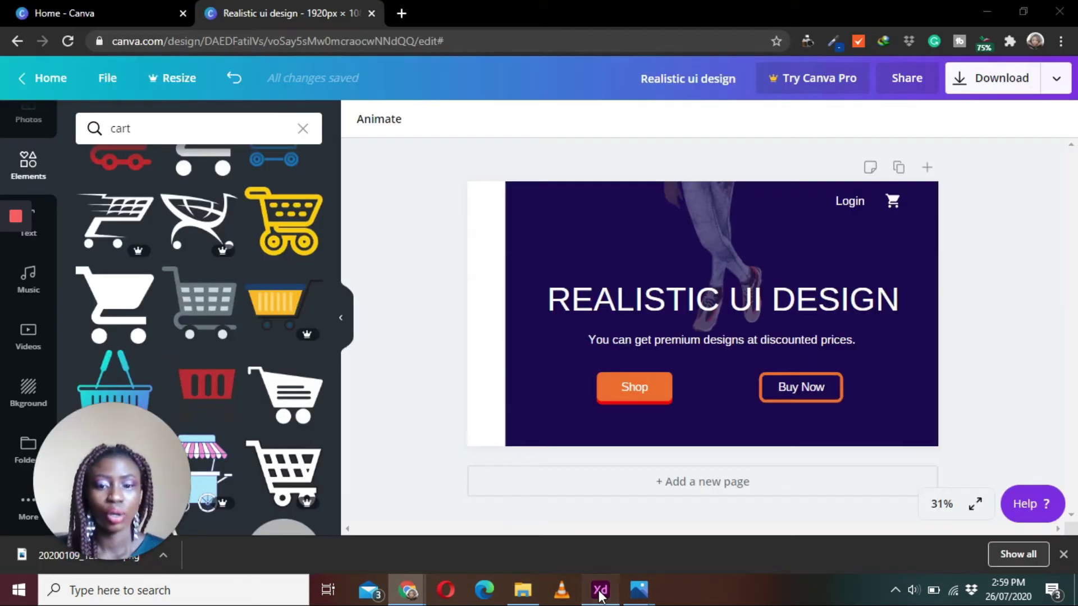
left_click(599, 595)
left_click(601, 591)
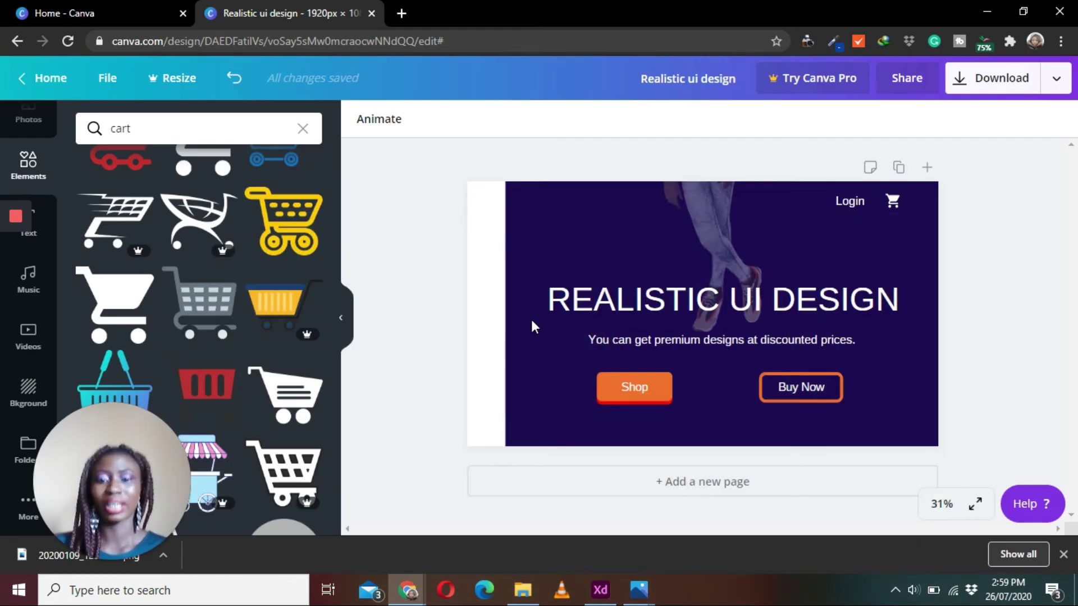
left_click(598, 598)
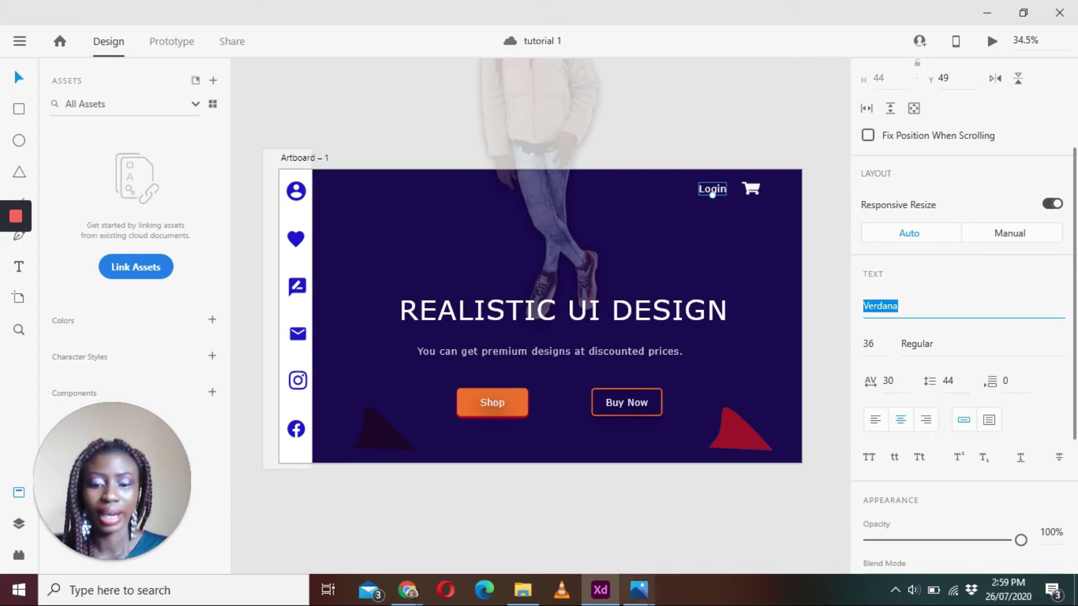
mouse_move(639, 589)
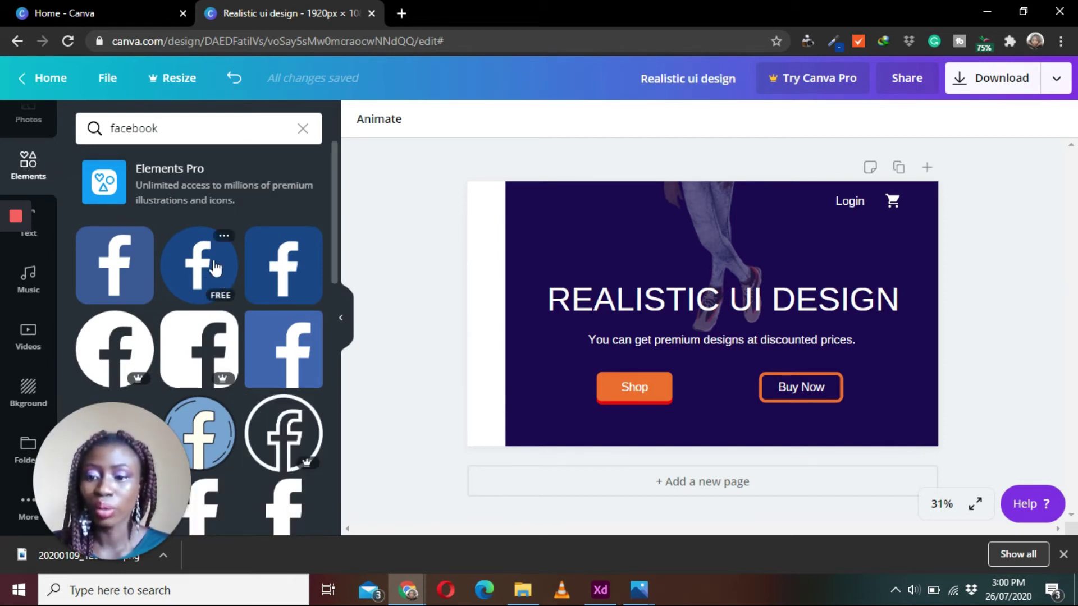
left_click(601, 589)
left_click(407, 589)
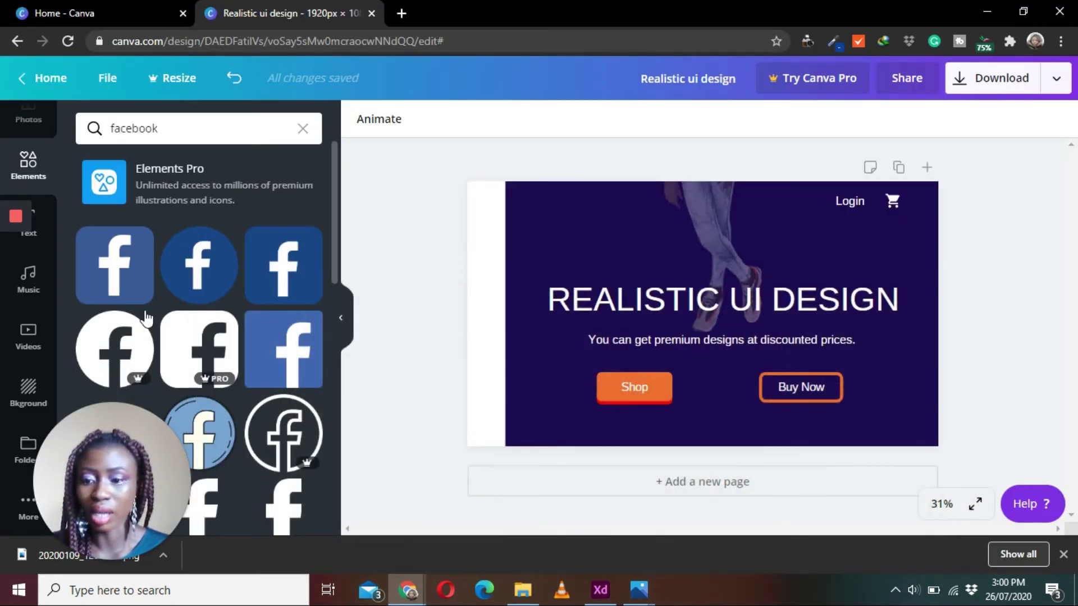
Add the round blue Facebook icon, shrink it to fit the white sidebar, and place it near the sidebar's lower end.
left_click(115, 351)
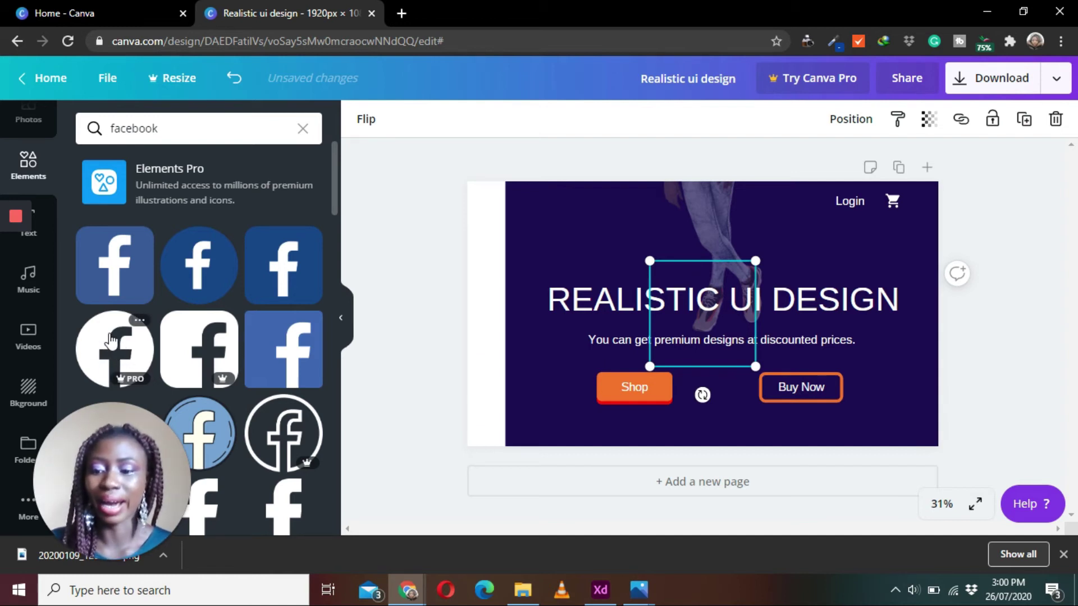
left_click(128, 353)
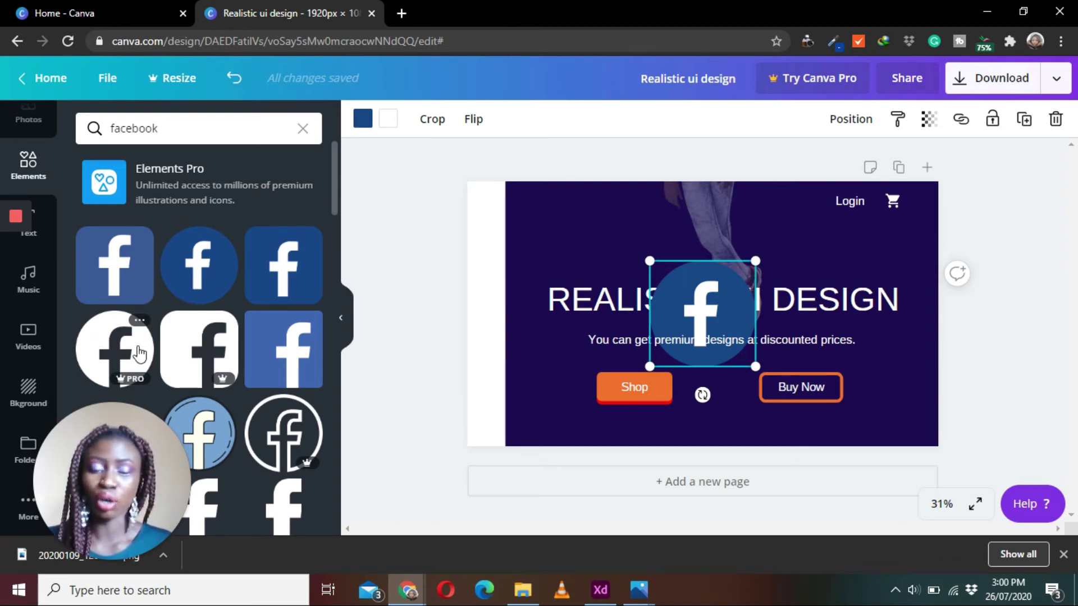
left_click_drag(704, 305, 519, 379)
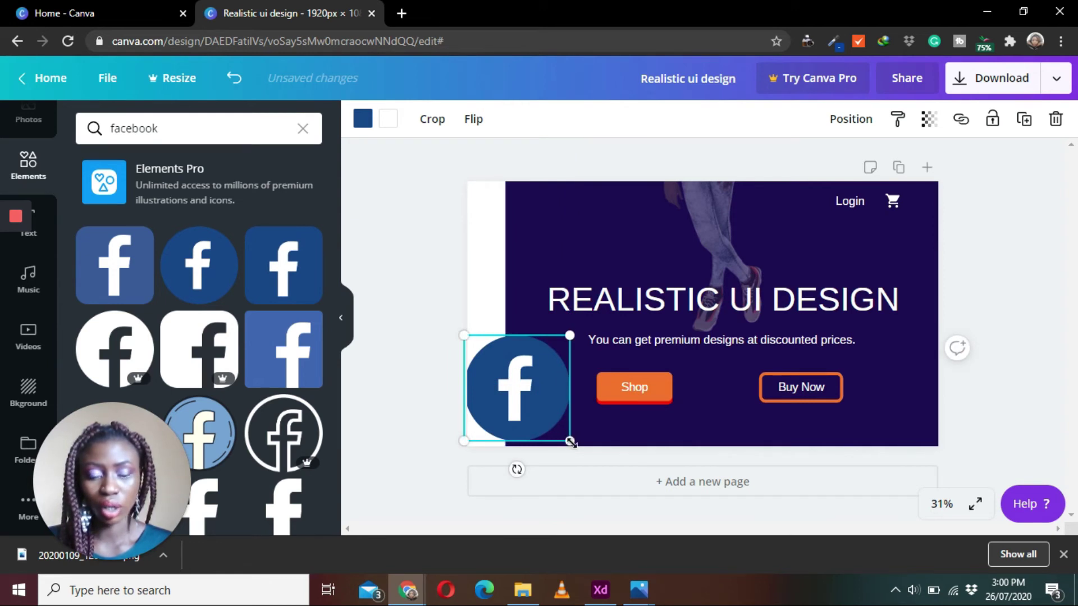
left_click_drag(568, 440, 504, 363)
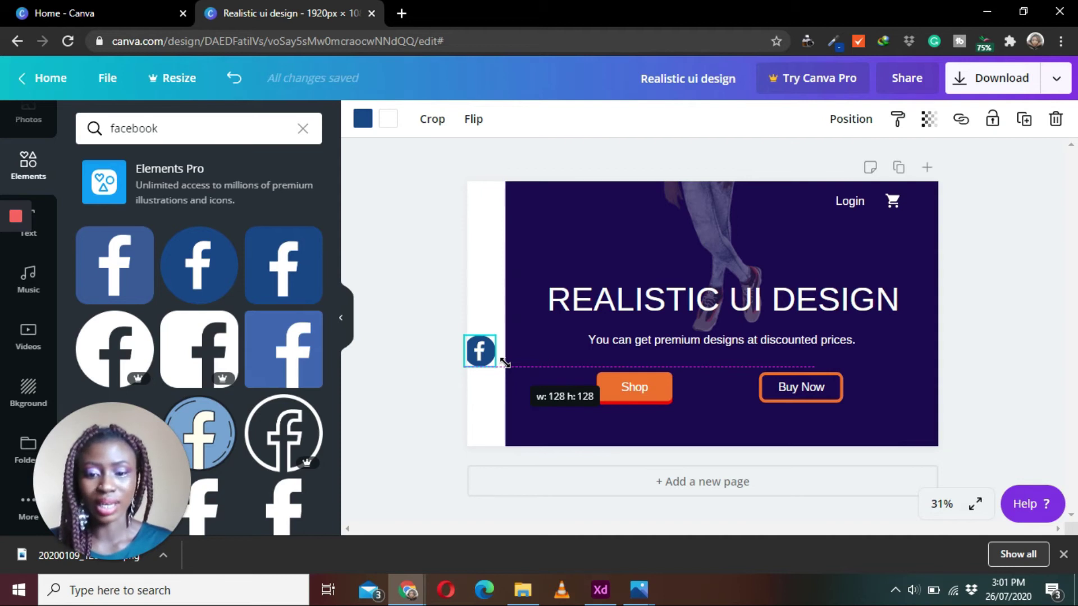
left_click_drag(505, 363, 500, 458)
left_click(402, 428)
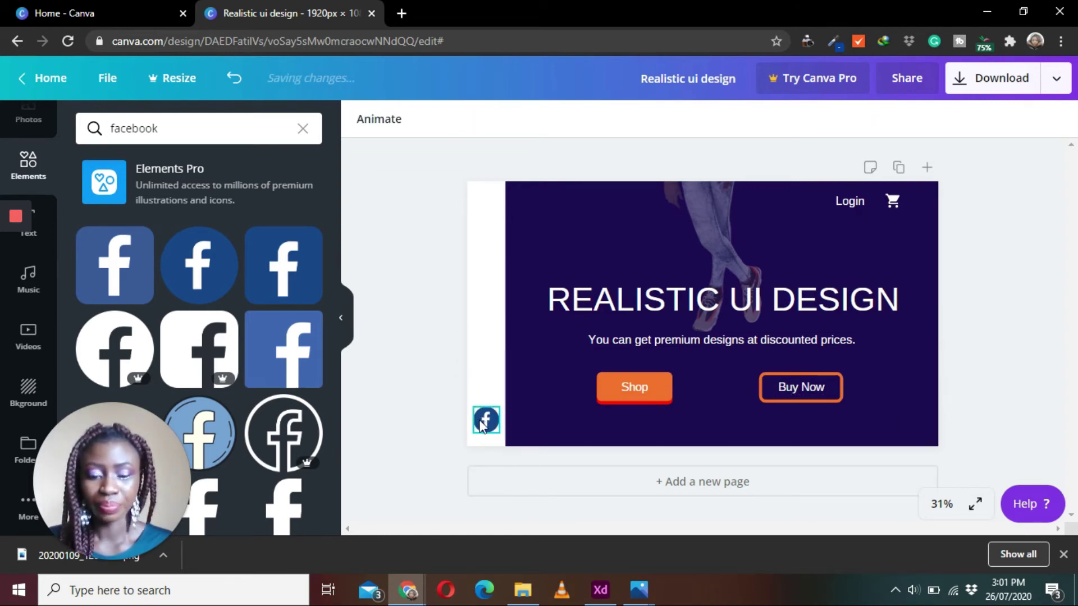
Select the Facebook icon in Canva, then switch to Adobe XD and copy its Facebook icon's fill color #1F12D4.
left_click(482, 429)
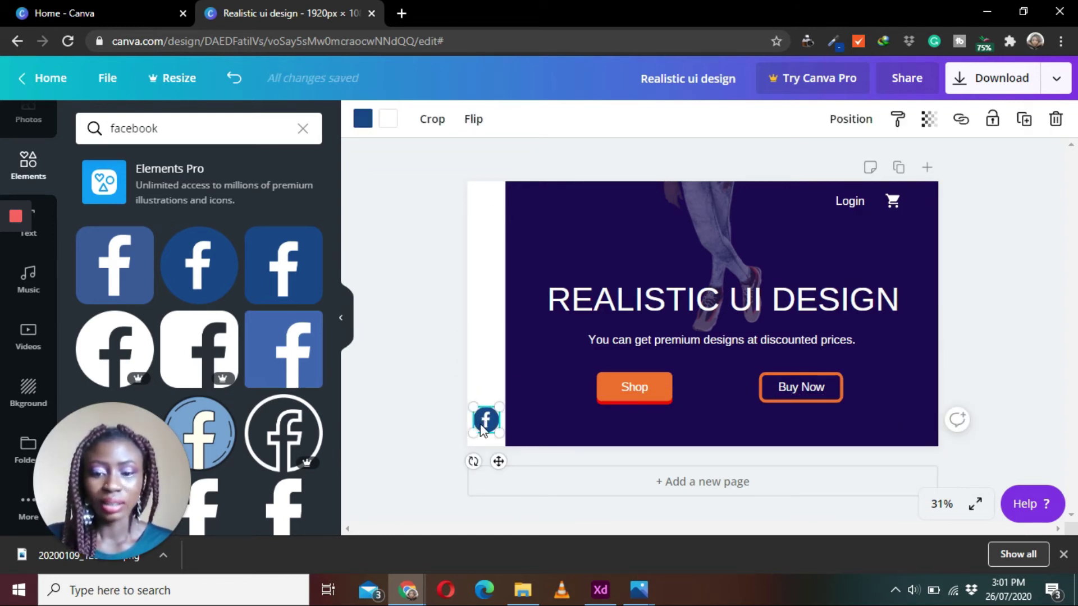
left_click(600, 590)
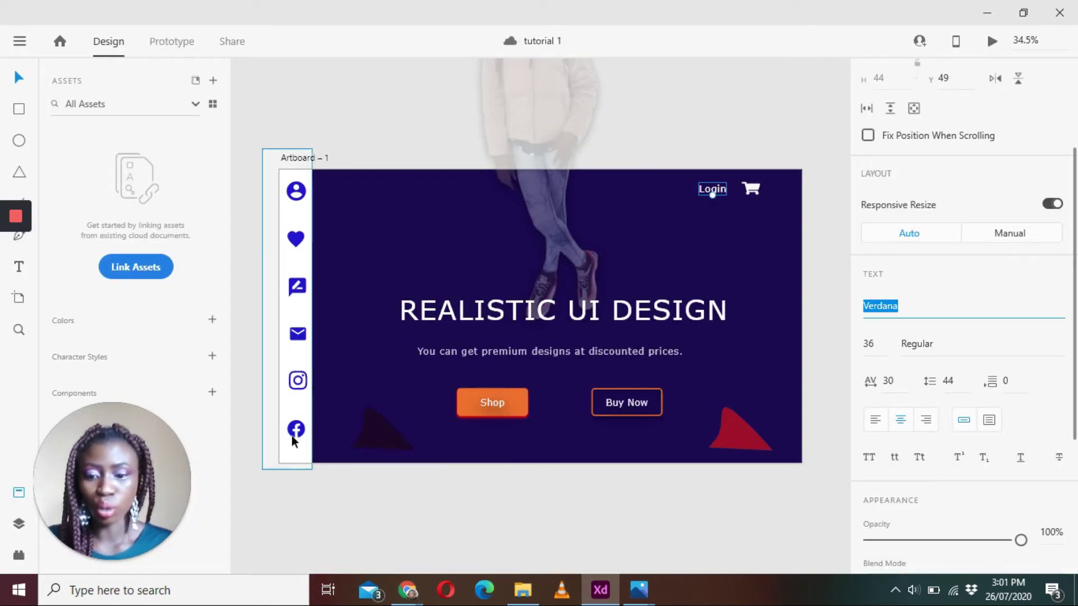
left_click(296, 433)
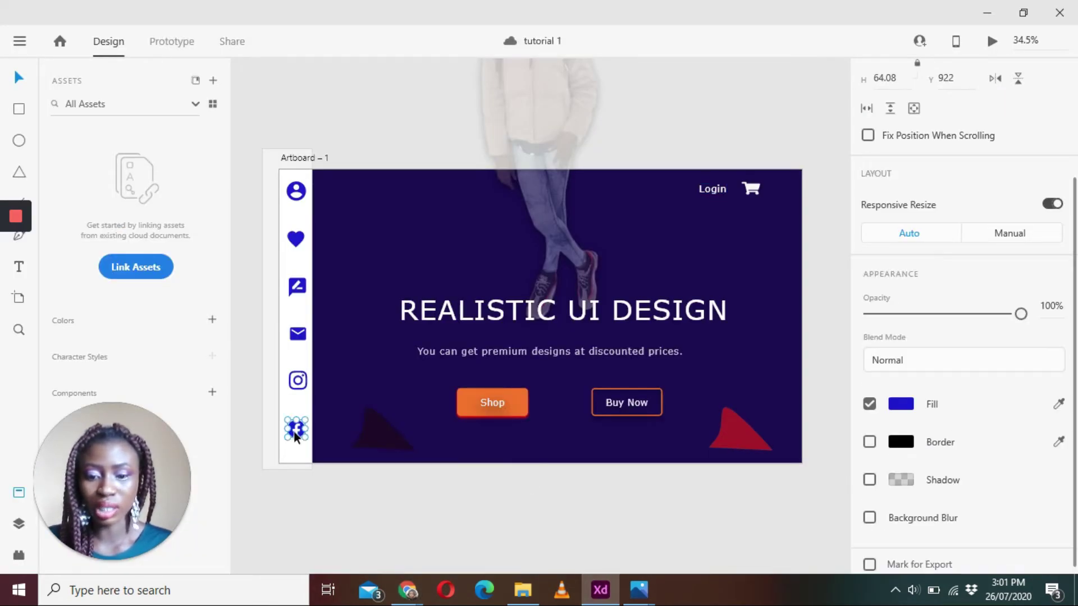
left_click(901, 405)
key("ctrl+c")
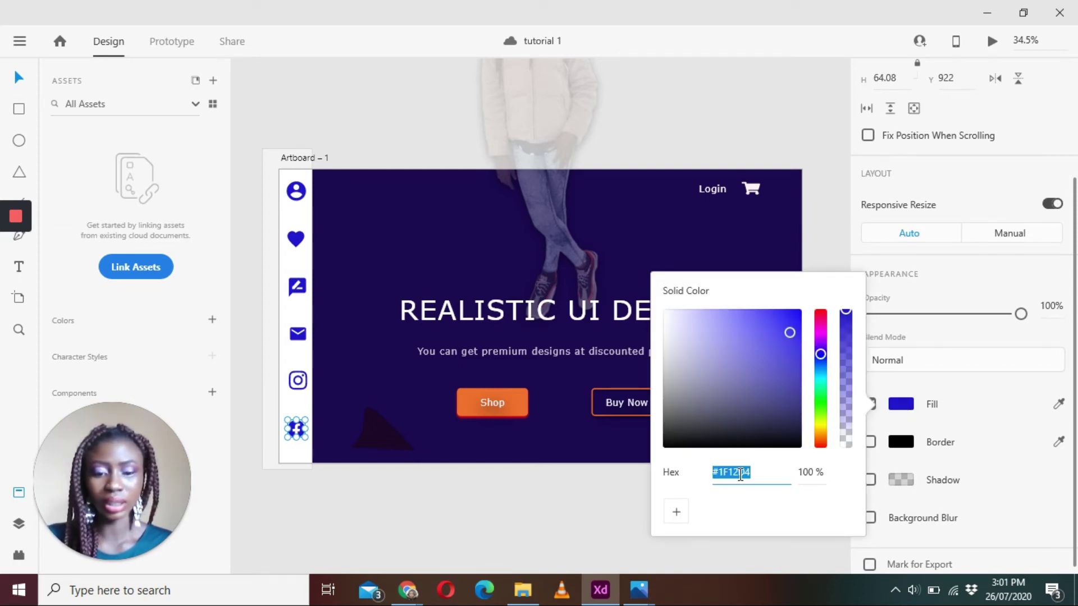
Return to Canva, recolor the Facebook icon's blue background to #1F12D4, and deselect it.
left_click(522, 590)
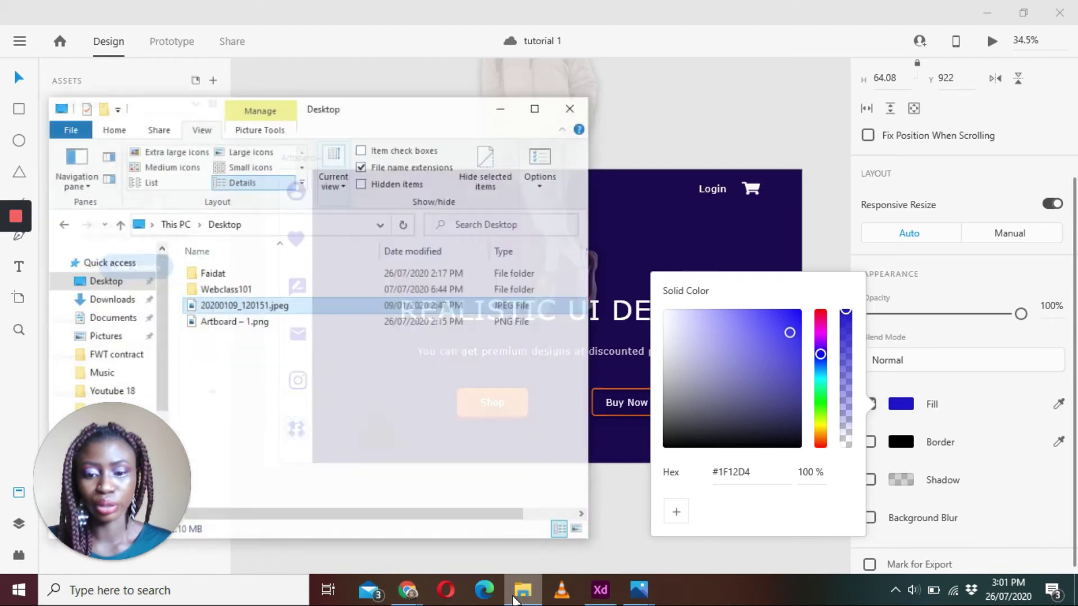
left_click(523, 590)
left_click(408, 590)
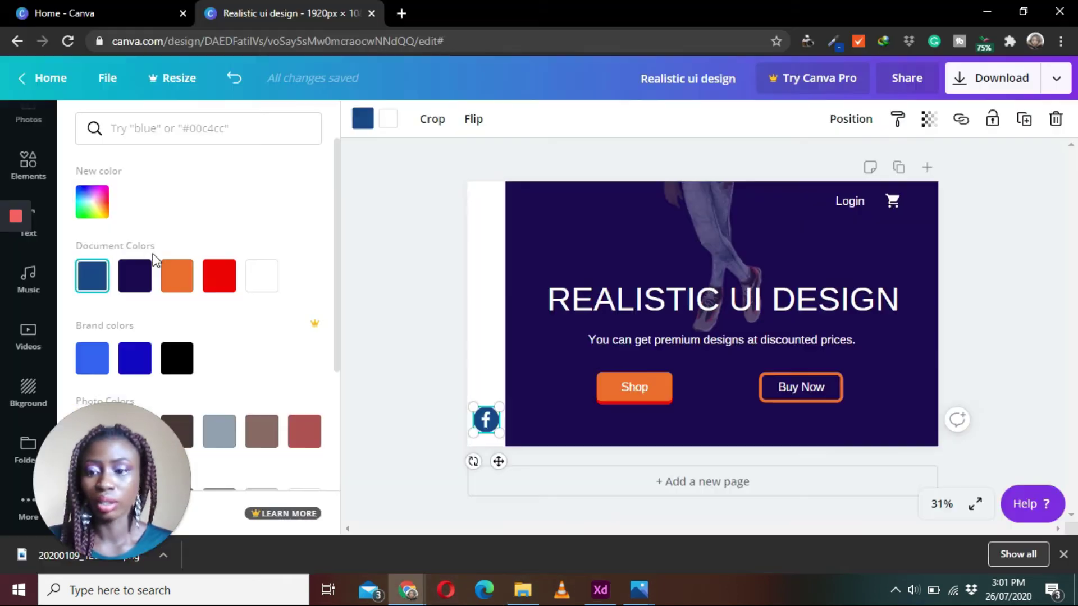
key("ctrl+v")
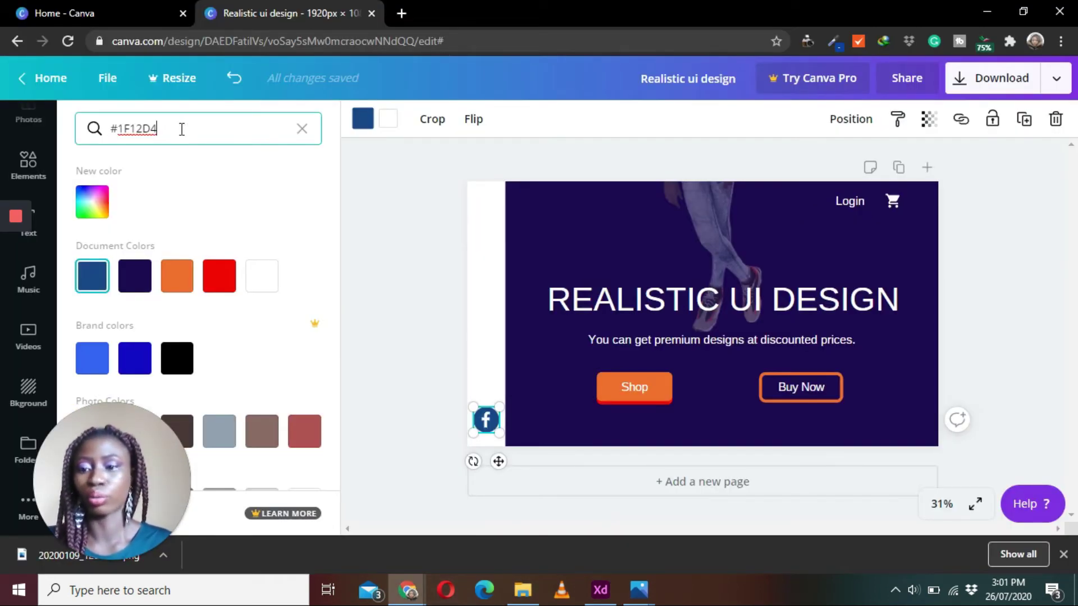
left_click(95, 209)
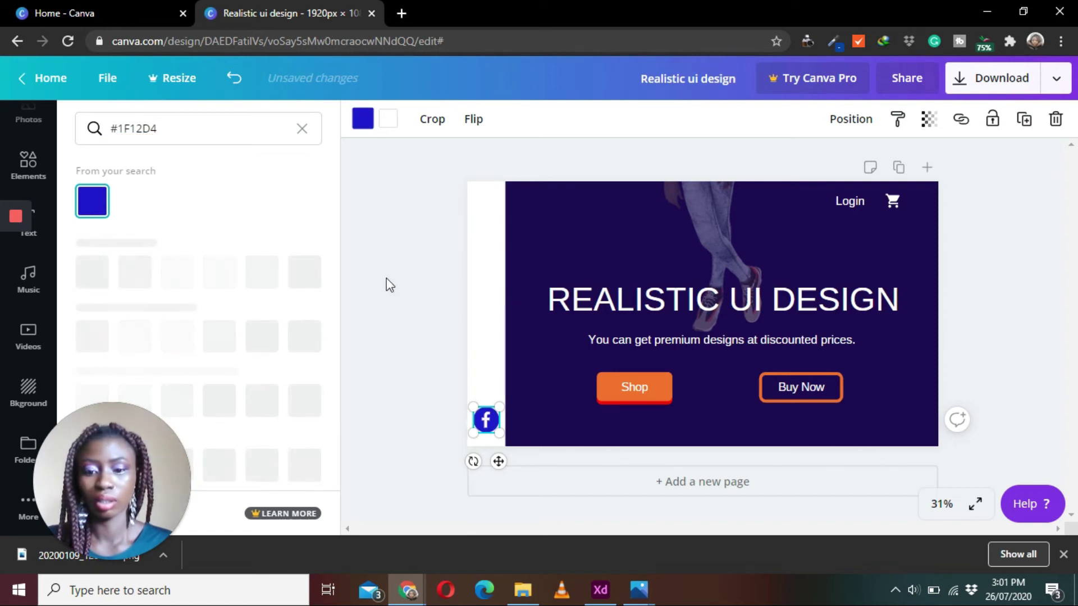
left_click(404, 284)
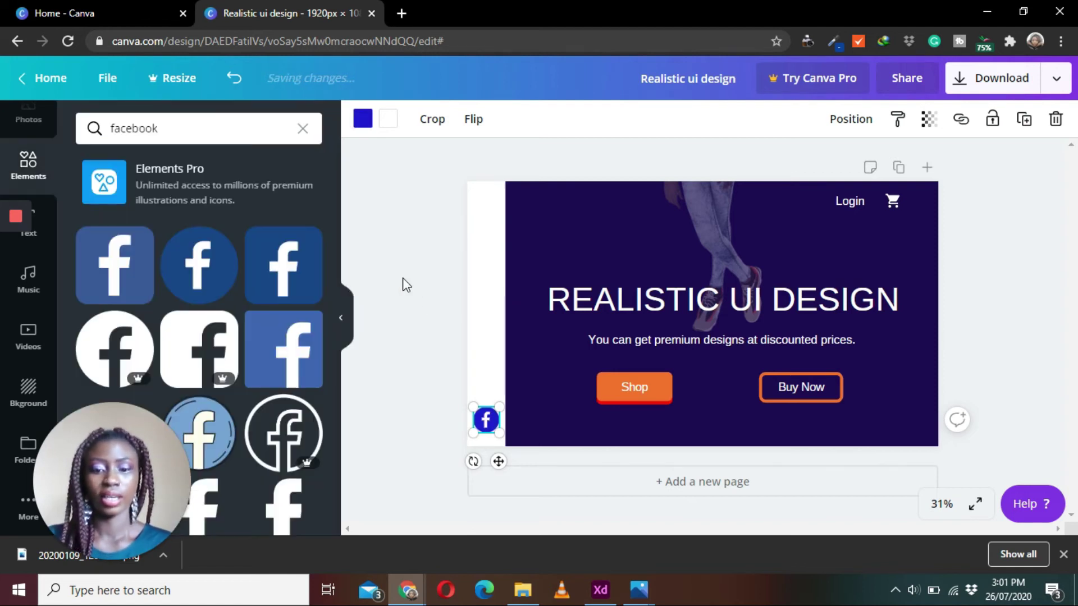
left_click(434, 344)
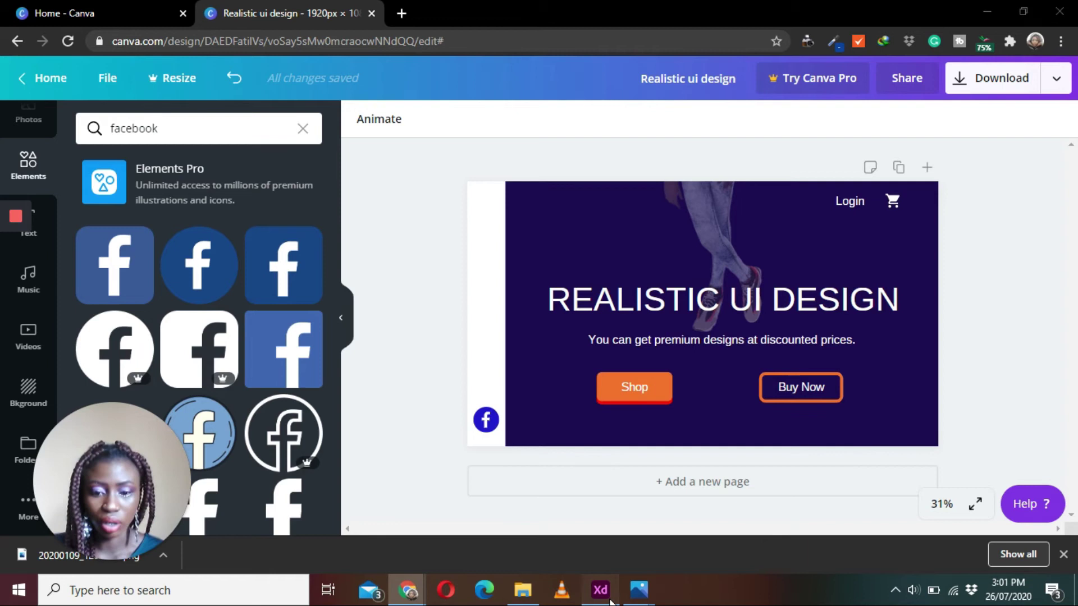
Check the next sidebar icon in Adobe XD, then return to Canva and search the elements for instagram.
left_click(611, 601)
left_click(408, 590)
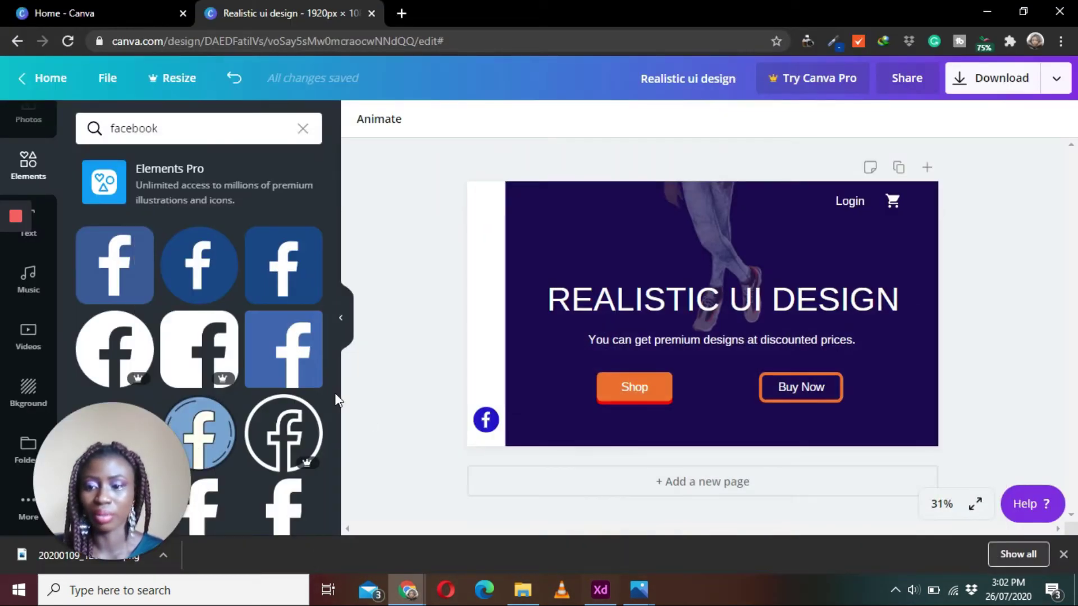
left_click(303, 132)
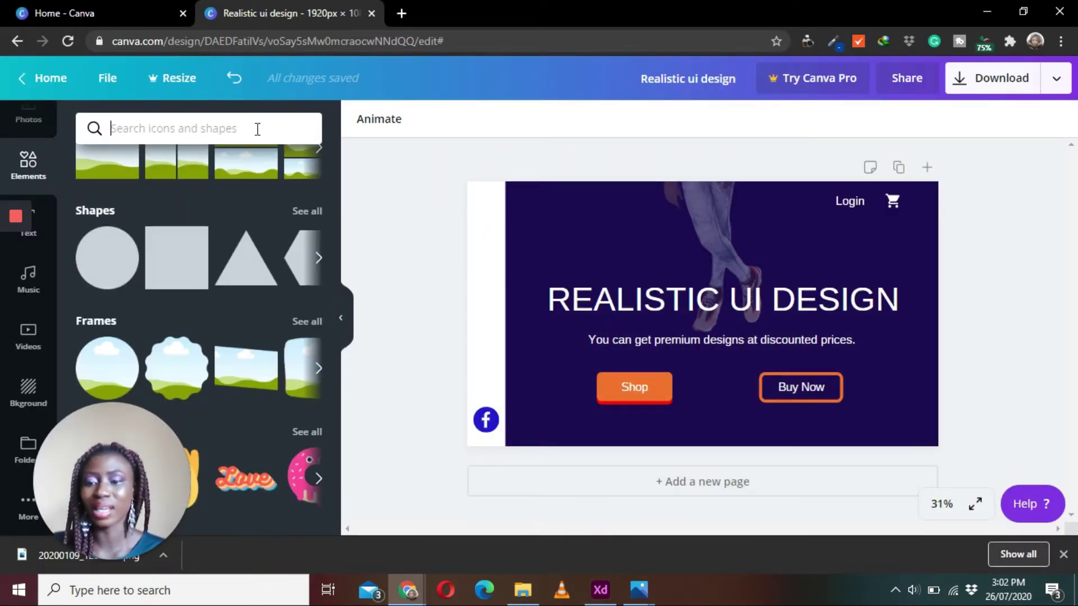
type("in")
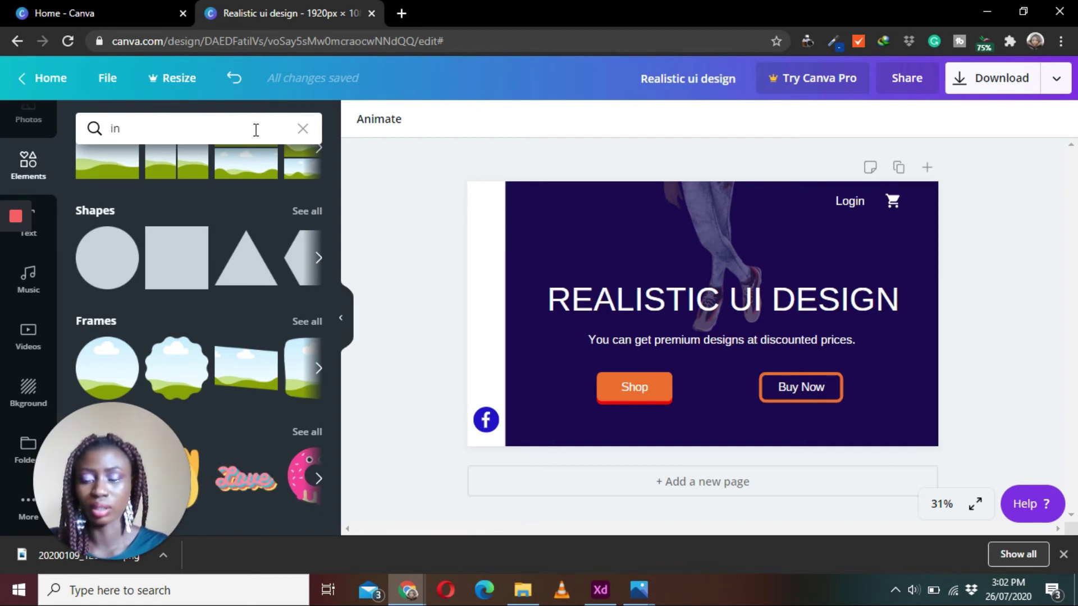
type("stagram")
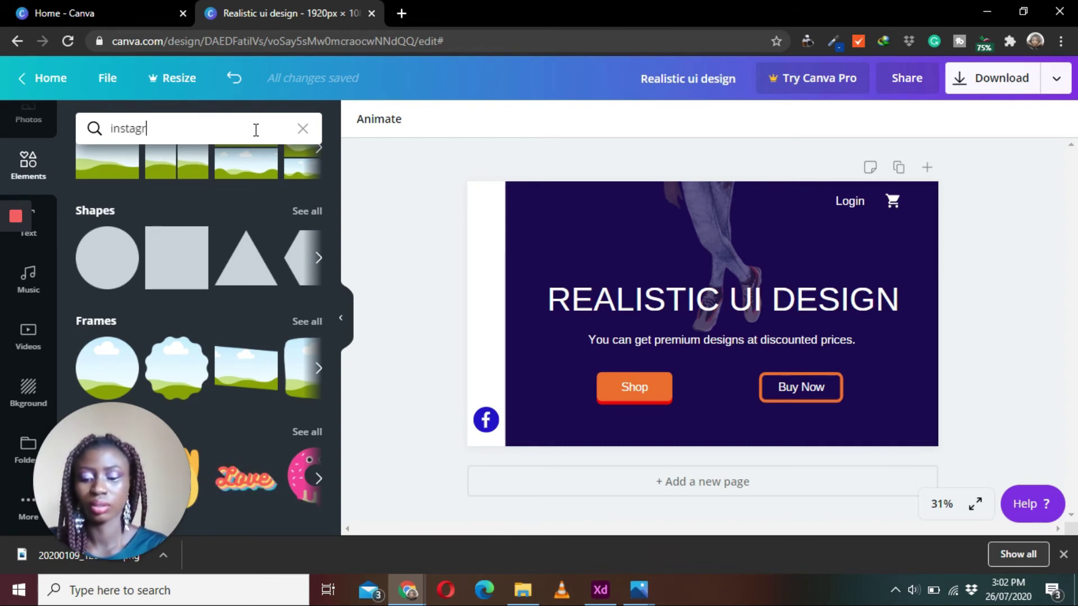
key("Return")
Add the black Instagram icon, shrink it, recolor it the same blue as the Facebook icon, and place it above that icon.
left_click(199, 432)
left_click_drag(757, 367, 721, 331)
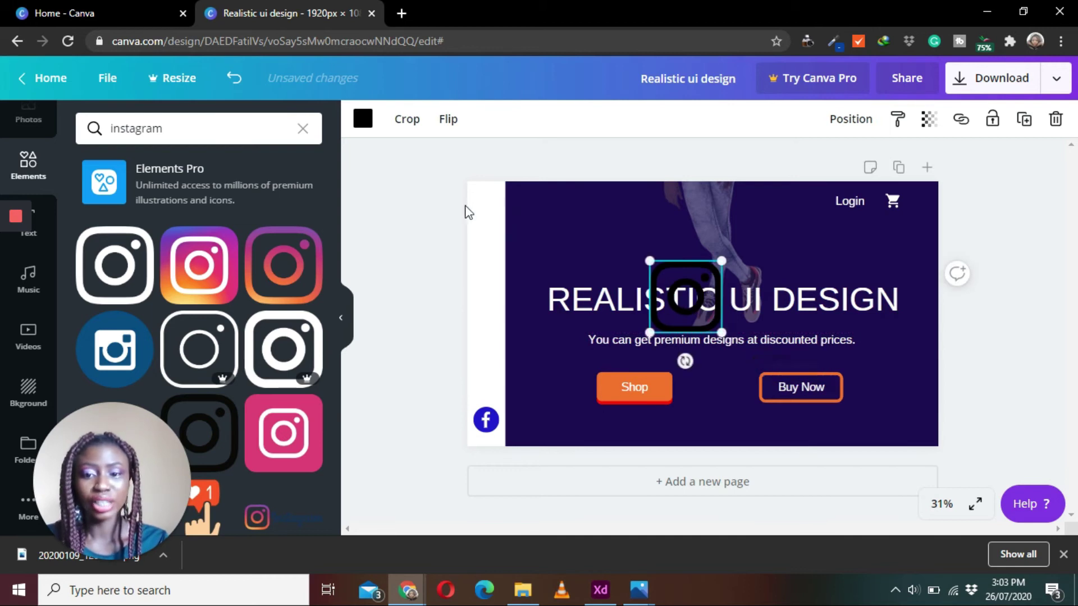
left_click(364, 120)
left_click(305, 278)
left_click_drag(695, 306, 508, 368)
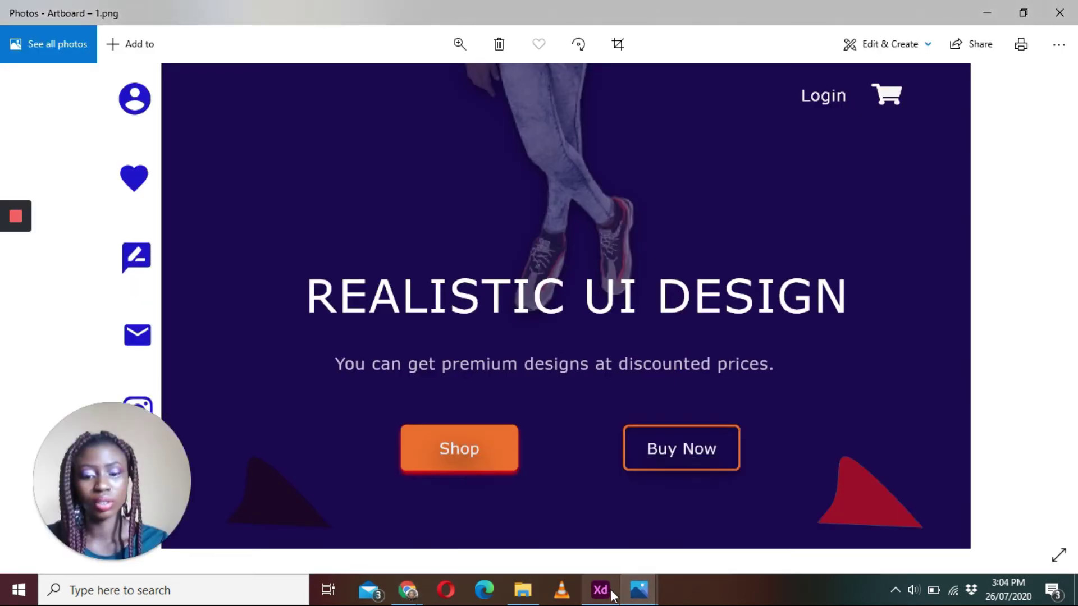
Check the next sidebar icon in Adobe XD, then add an envelope icon in Canva, recolored the same blue, above the Instagram icon.
left_click(613, 594)
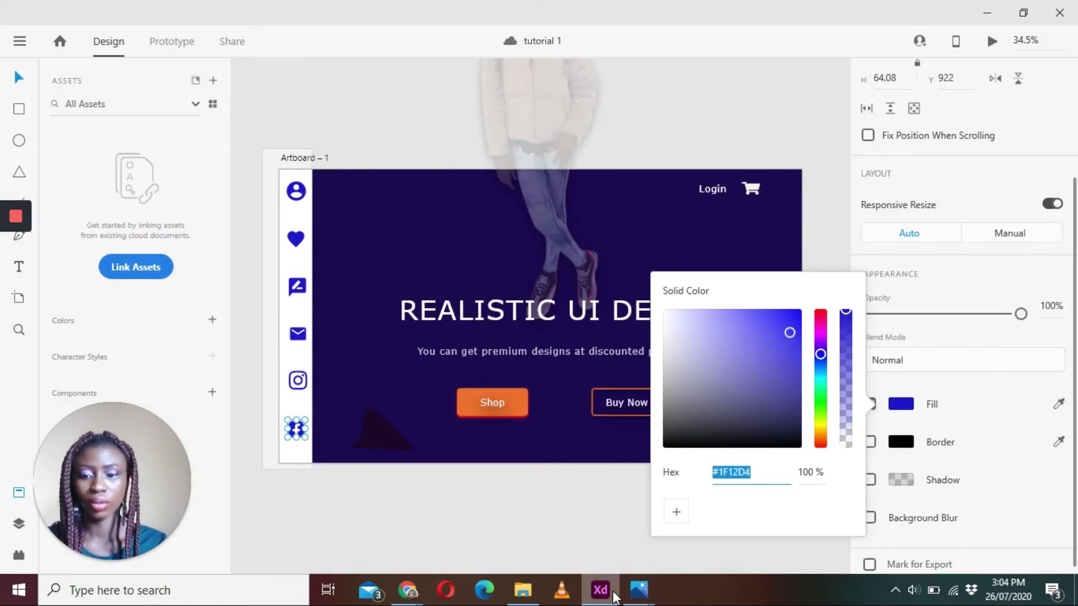
left_click(408, 590)
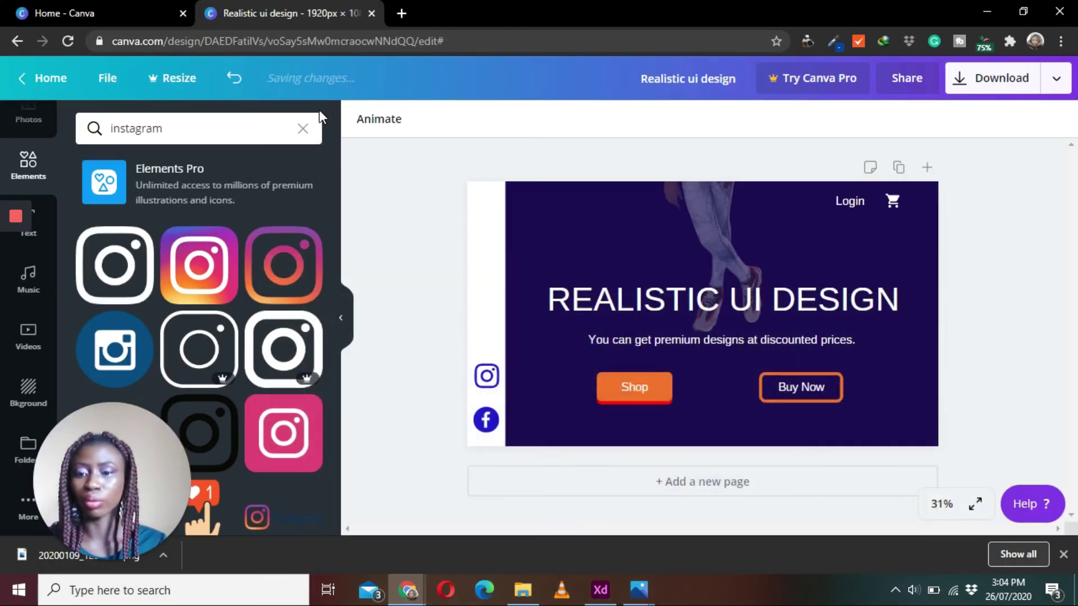
left_click(310, 128)
type("ema")
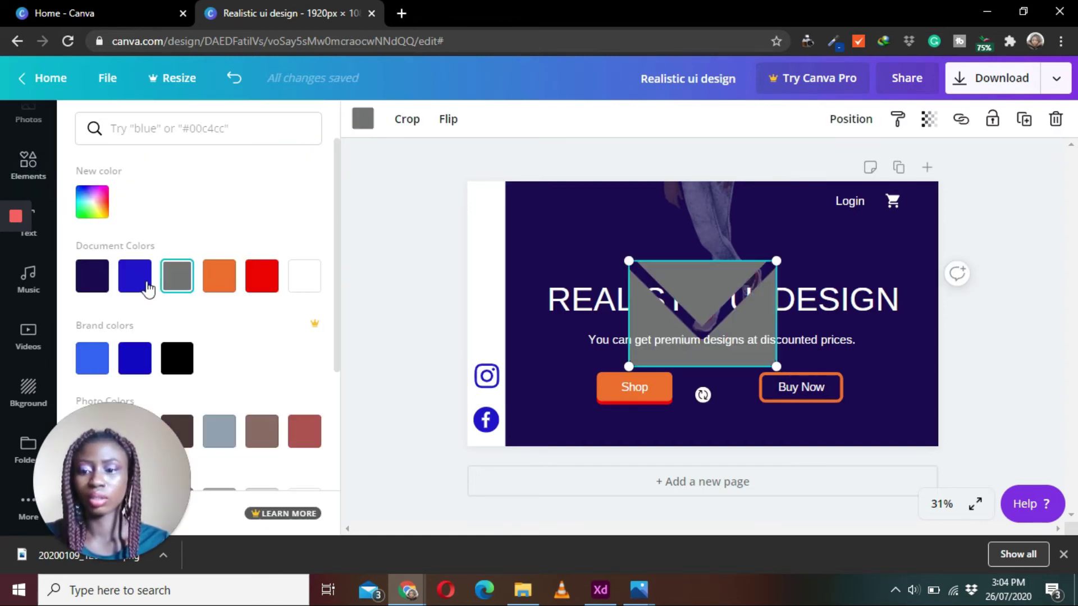
left_click(146, 288)
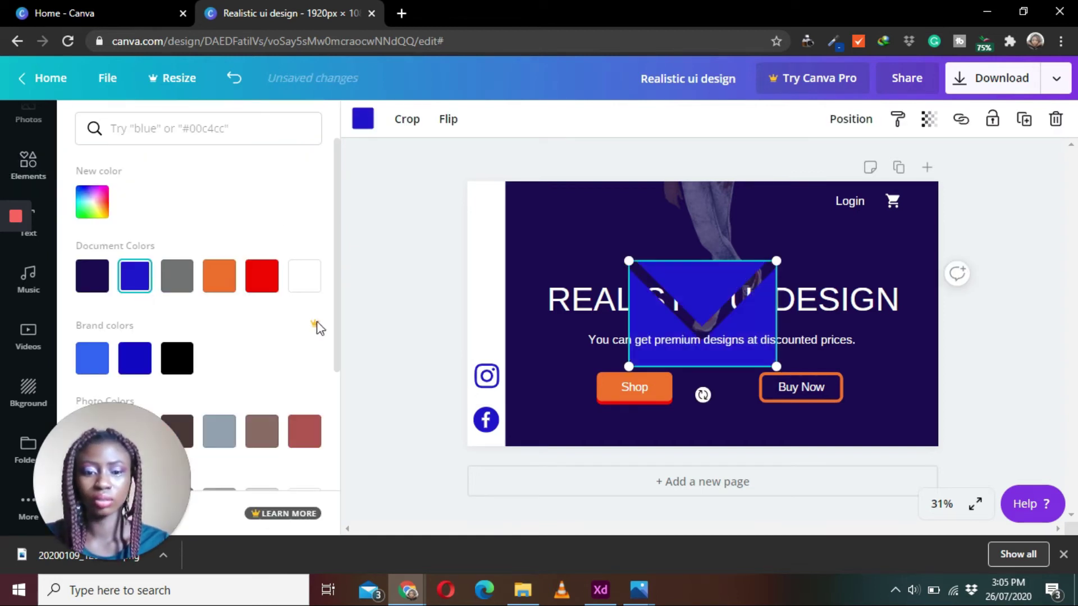
left_click_drag(776, 366, 486, 334)
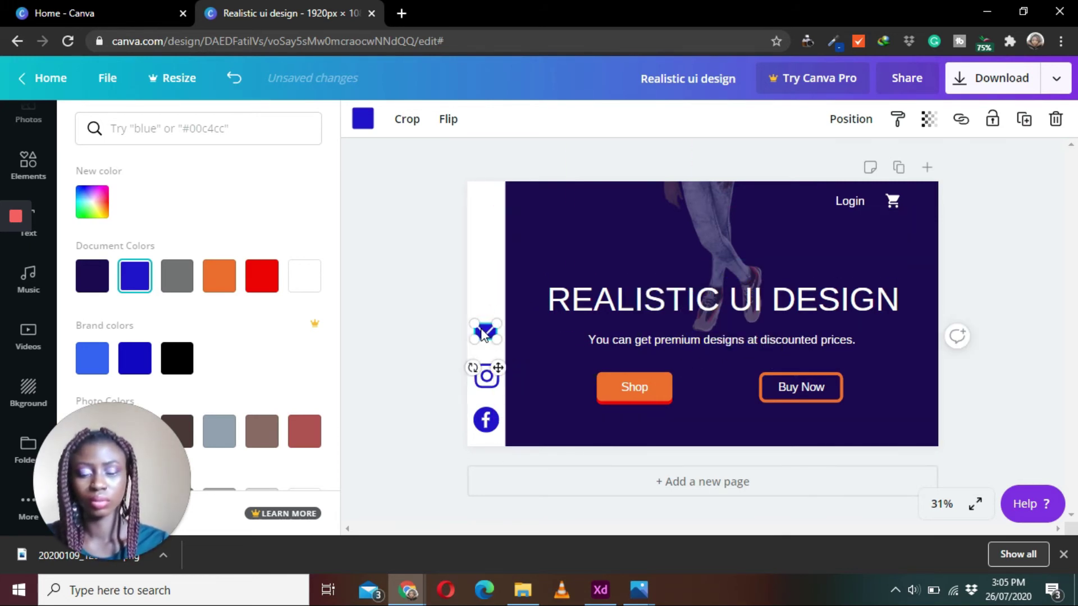
Switch to Adobe XD and select the sidebar icon above the envelope to identify it.
left_click(601, 591)
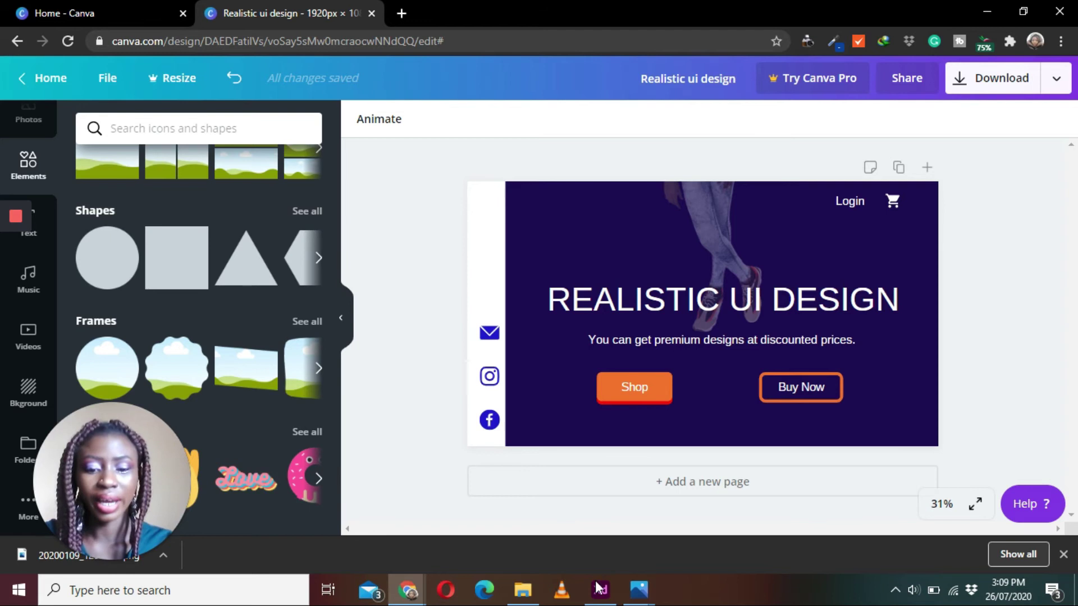
left_click(600, 599)
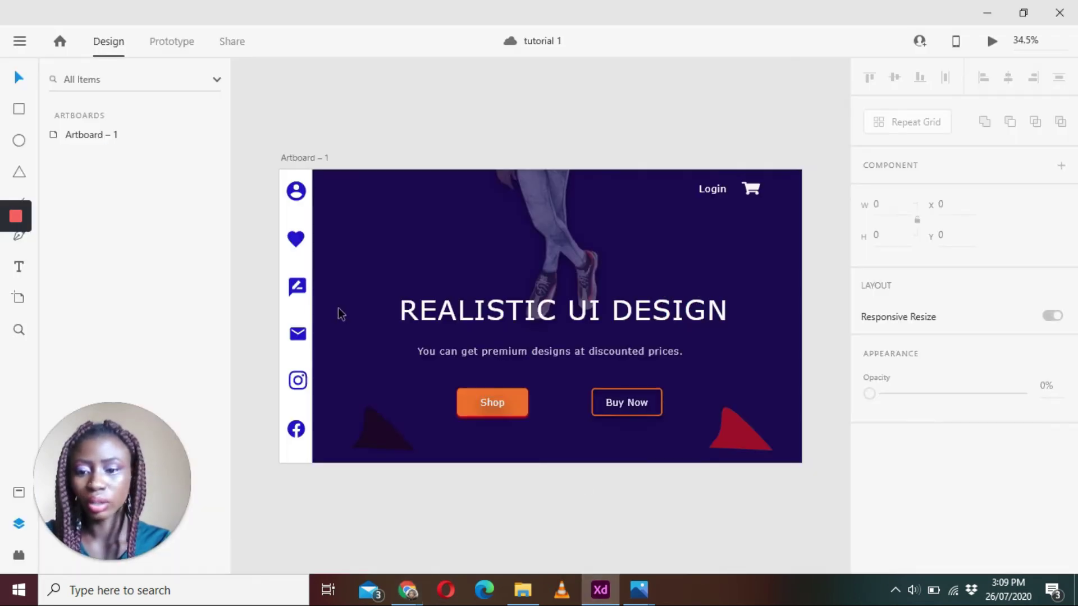
left_click(297, 287)
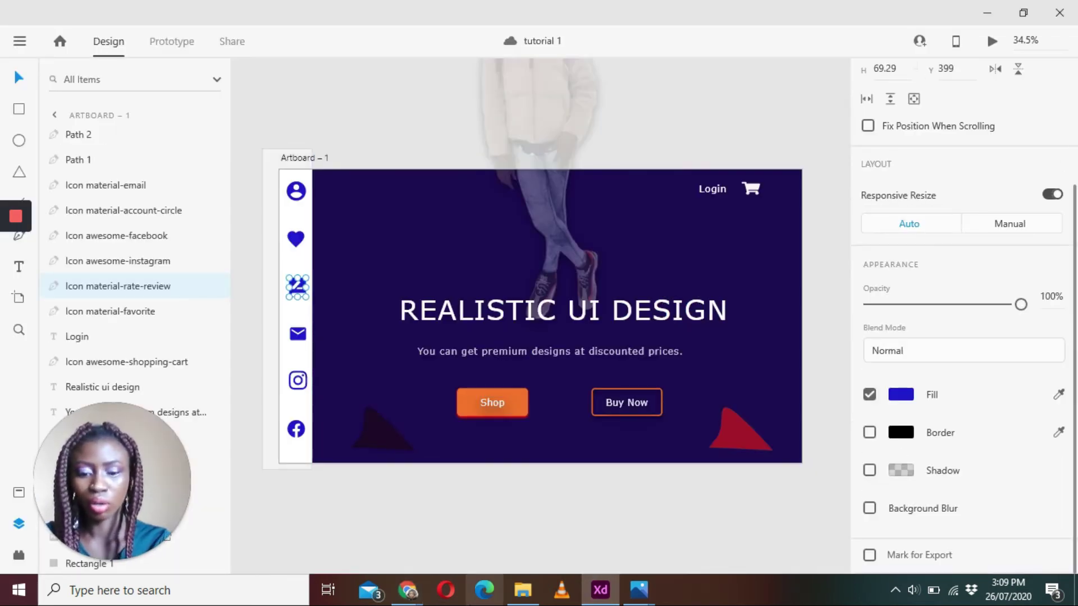
mouse_move(405, 593)
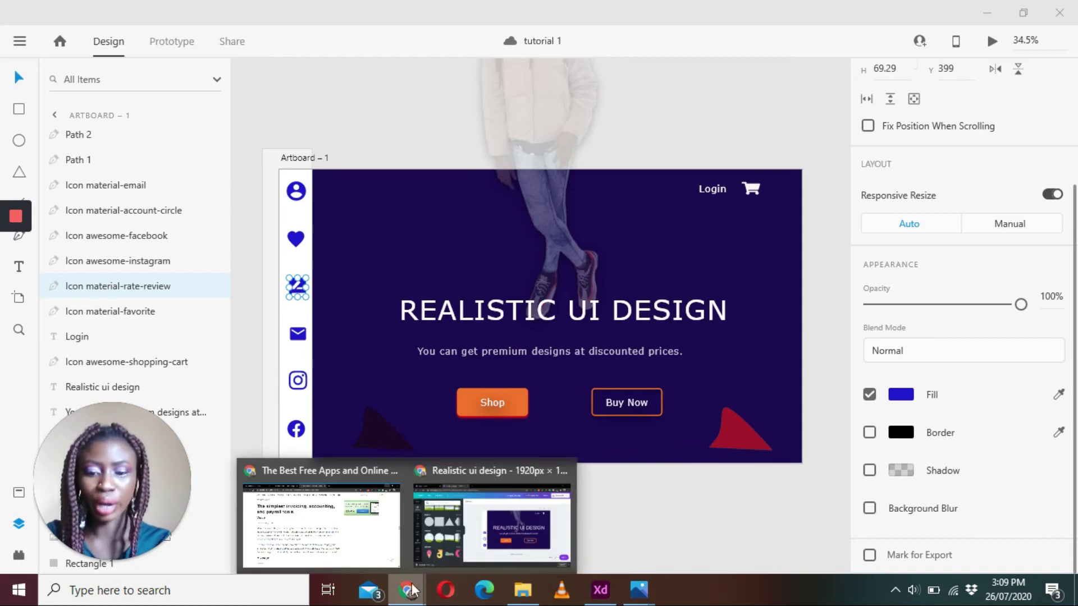
Return to the Canva design and search the elements for review.
left_click(469, 553)
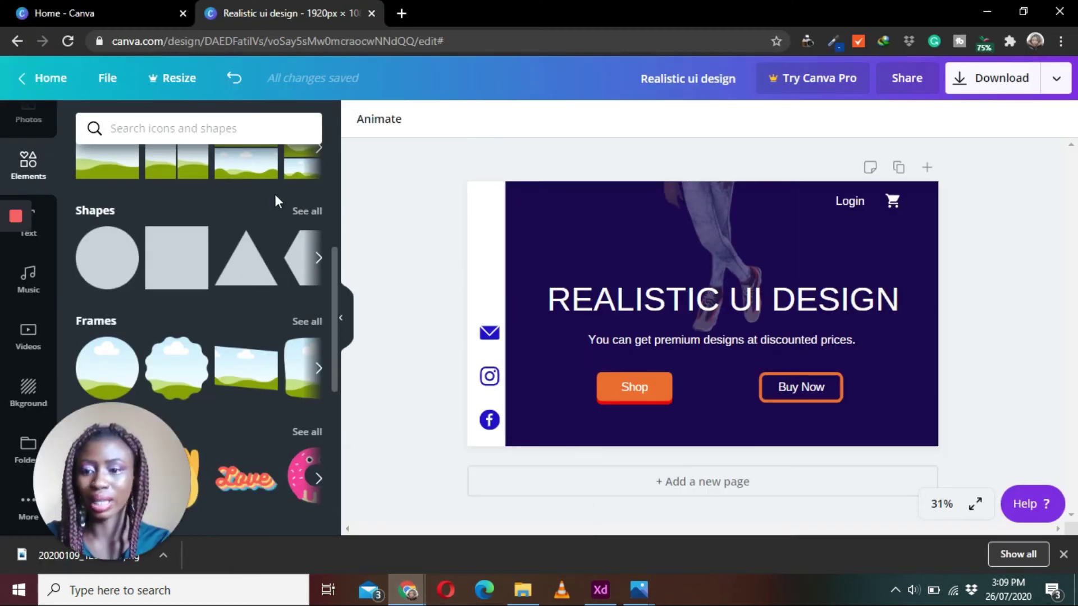
left_click(210, 126)
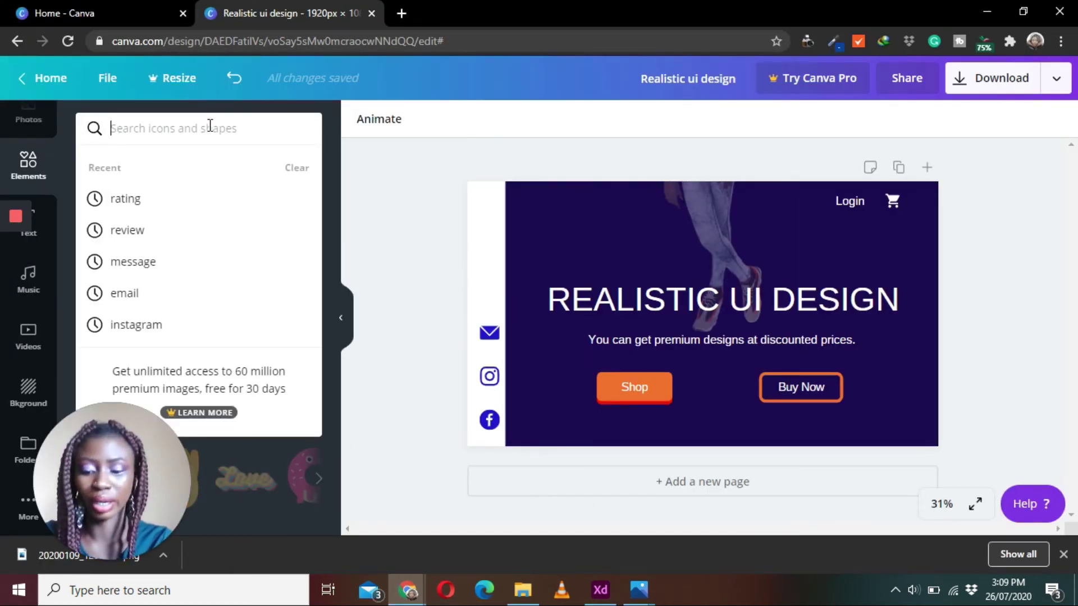
type("review")
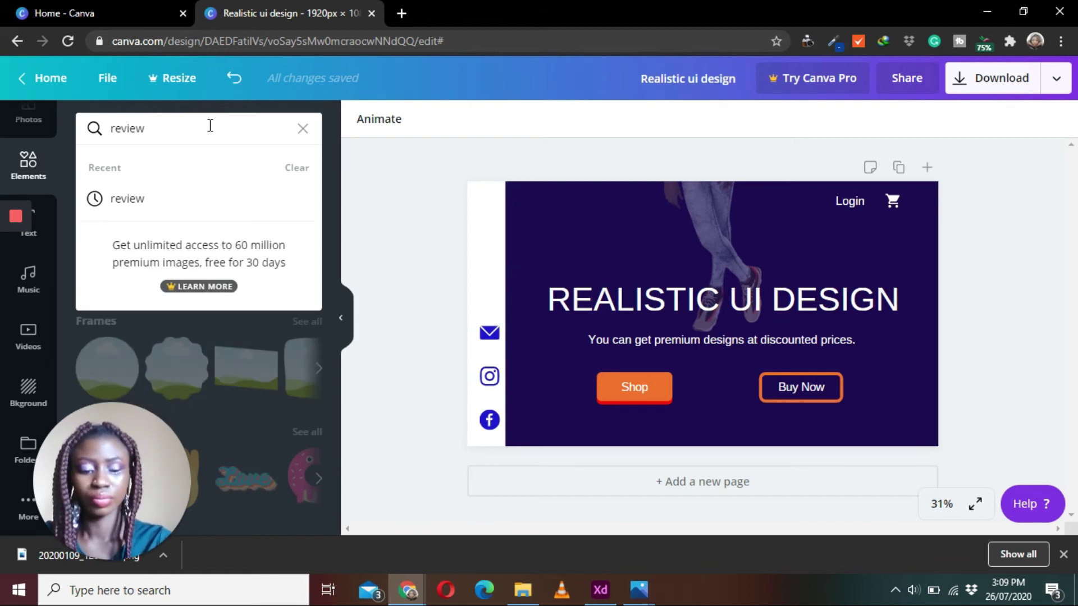
key("Return")
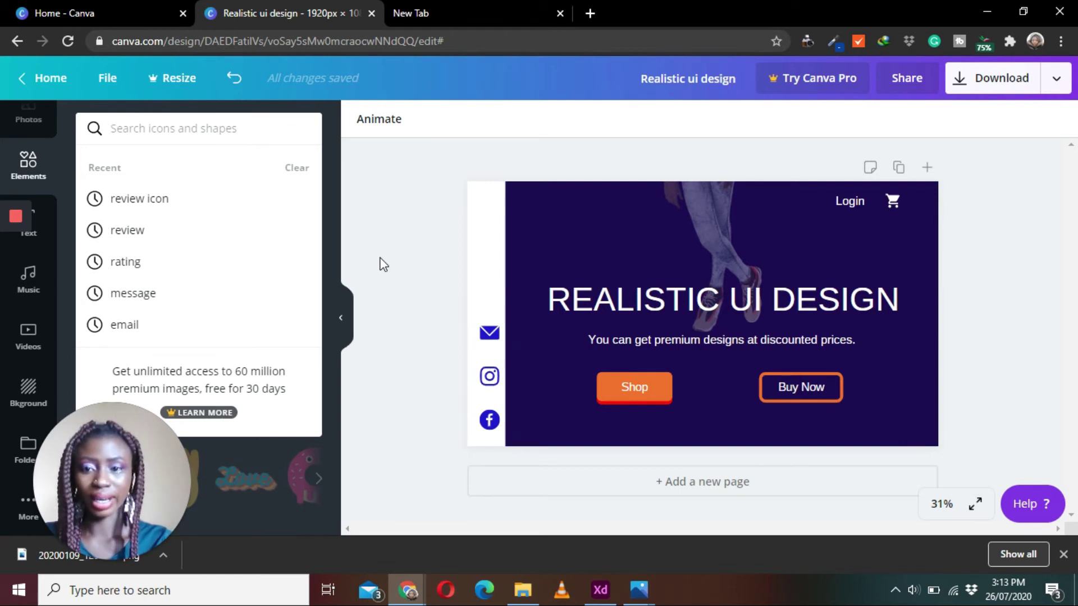
Open the Flaticon website in the new browser tab.
left_click(502, 4)
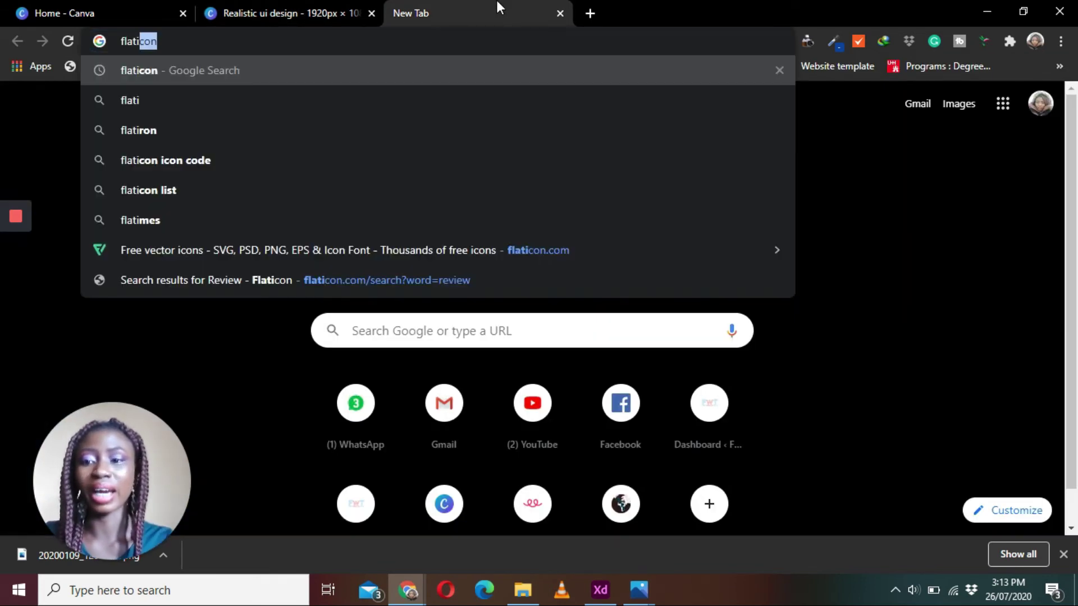
type("con")
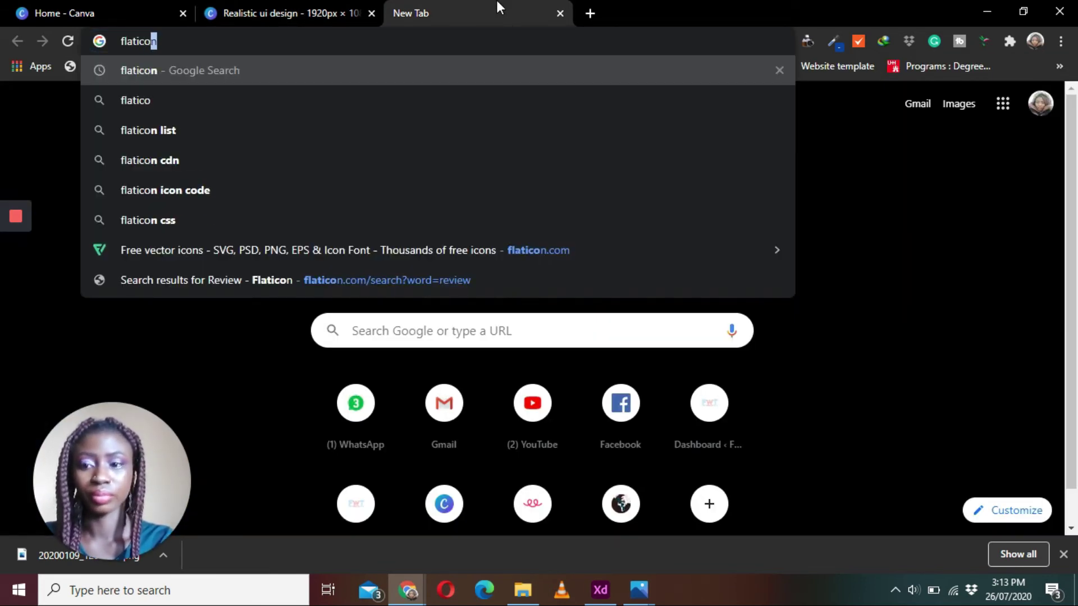
key("Return")
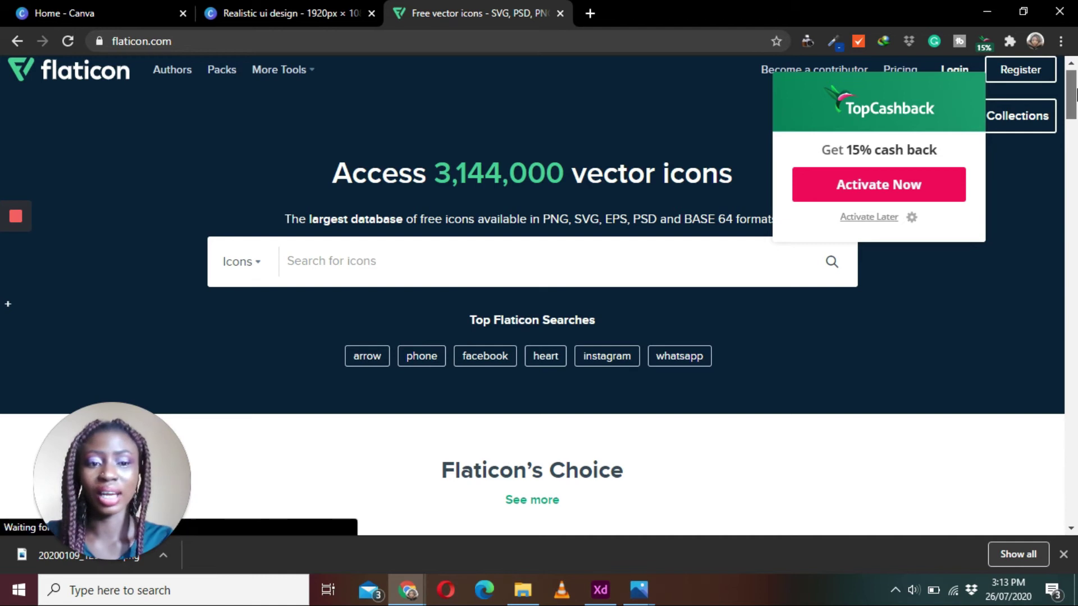
scroll(742, 264, "down", 2)
scroll(742, 265, "up", 2)
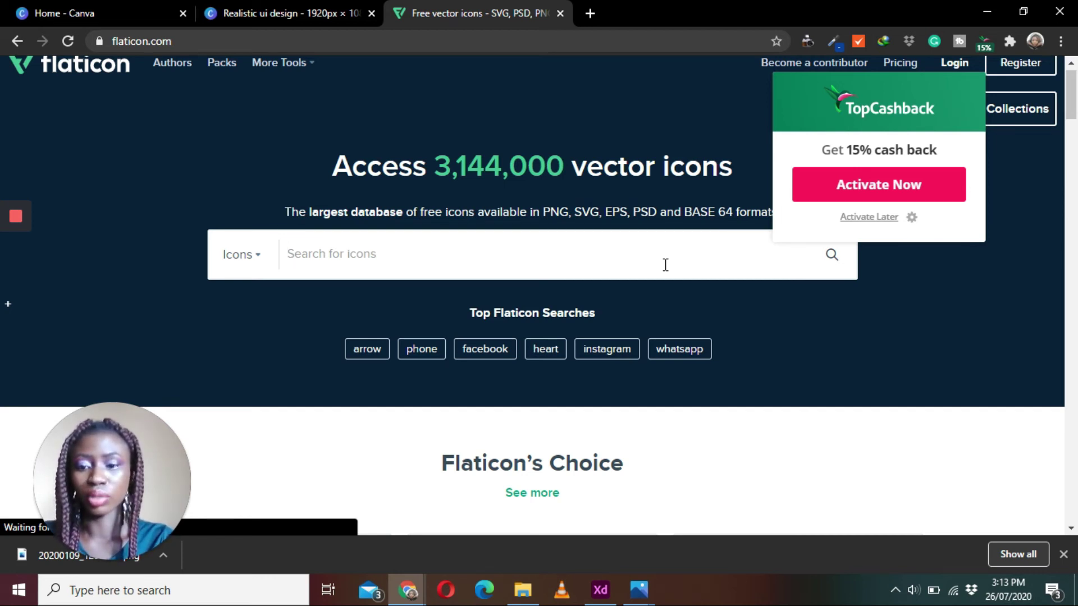
Search Flaticon's icons for review.
type("rm")
key("BackSpace")
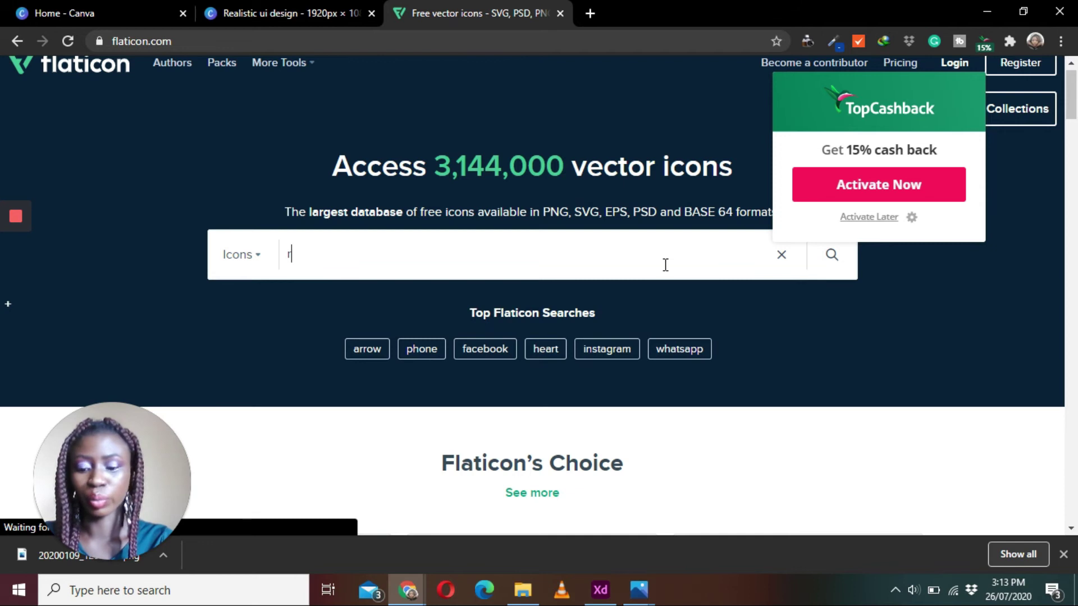
type("evi")
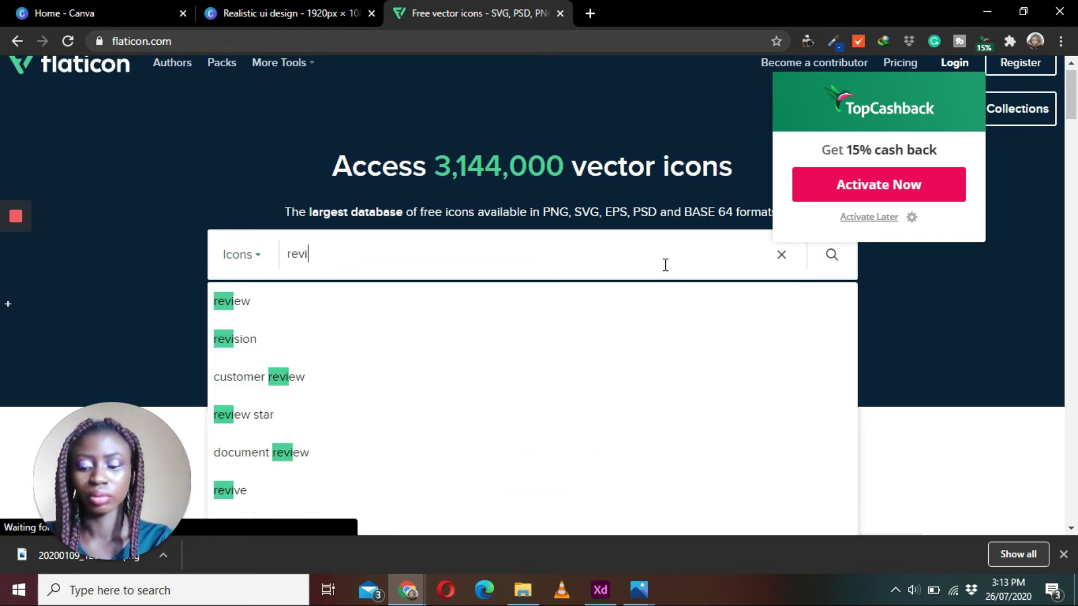
type("ew")
key("Return")
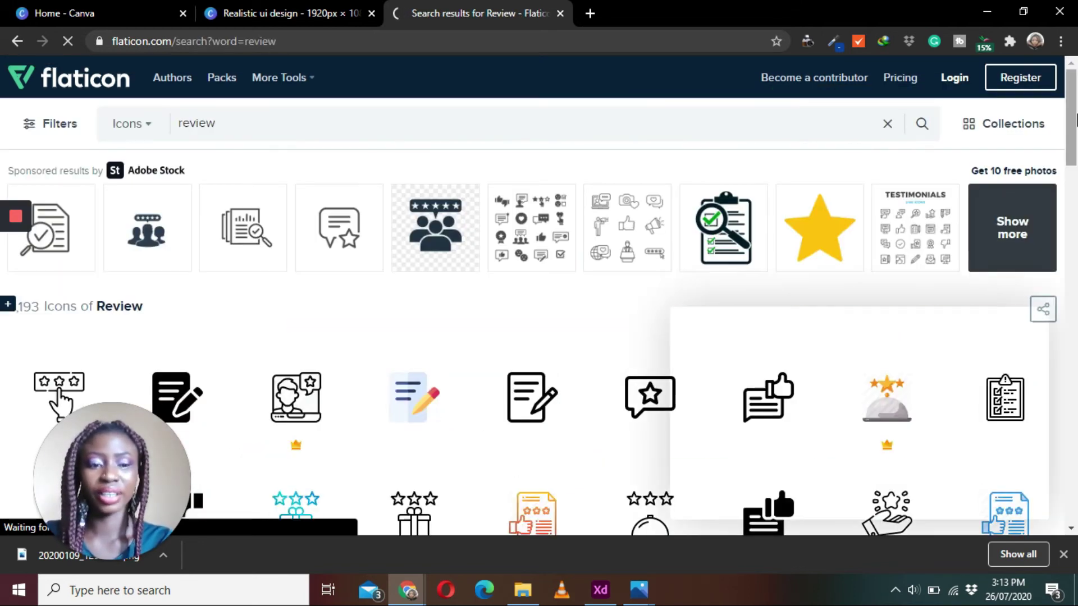
Browse the review results and open the outlined comment icon with a thumbs-up in the icon editor.
left_click(1026, 329)
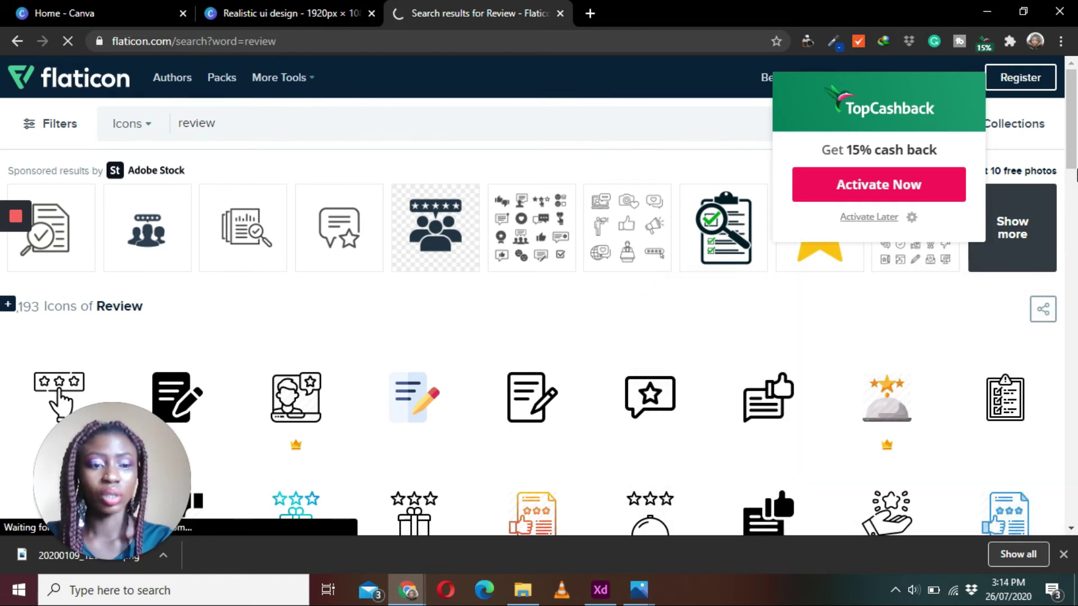
scroll(1076, 168, "down", 3)
left_click_drag(1076, 166, 1076, 180)
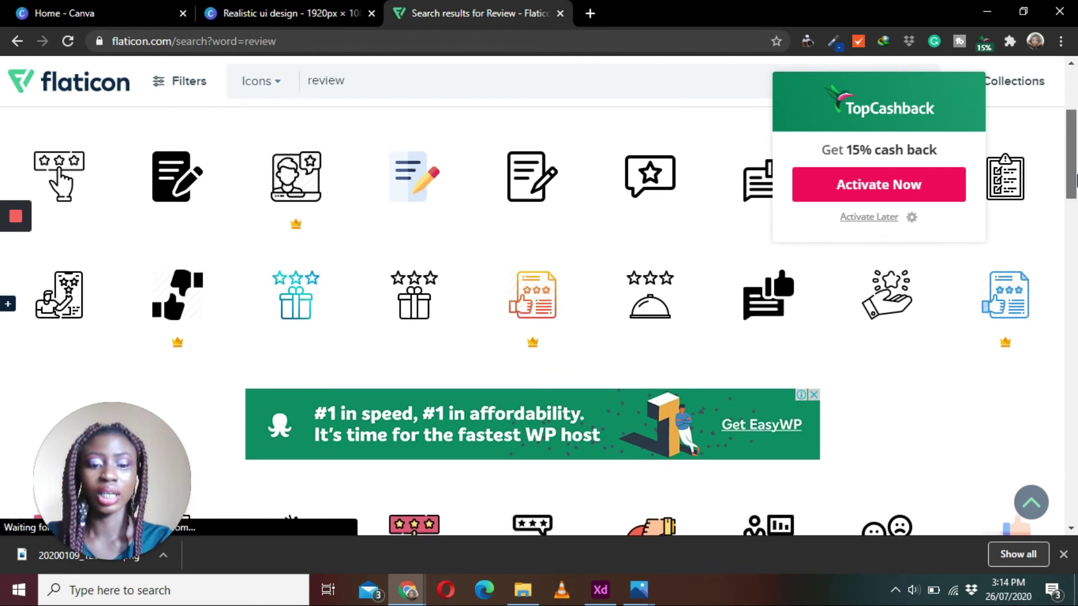
scroll(1076, 179, "down", 7)
left_click_drag(1076, 224, 1076, 63)
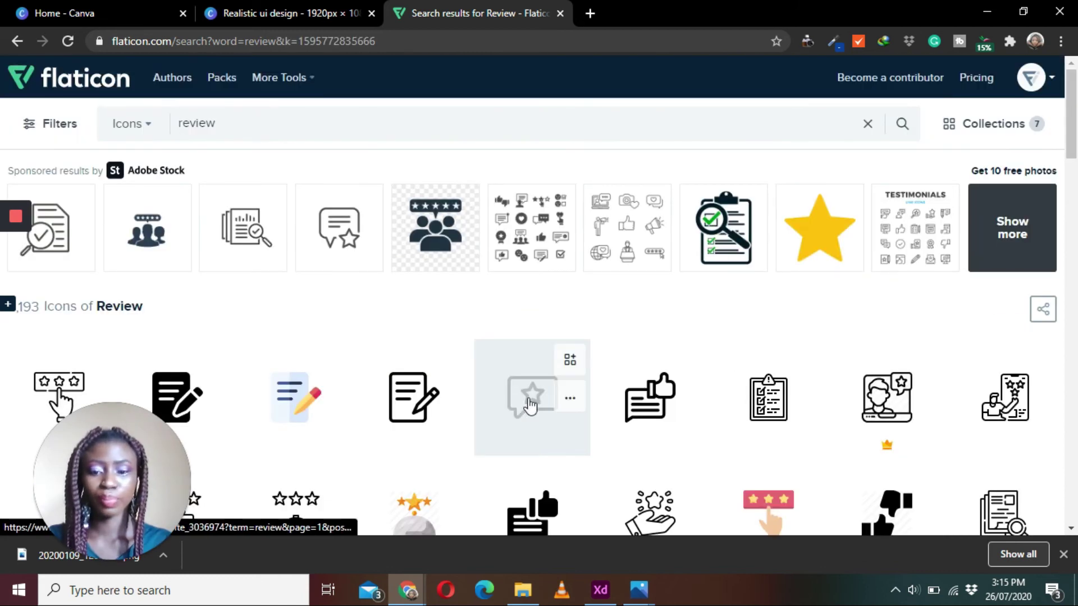
left_click(649, 405)
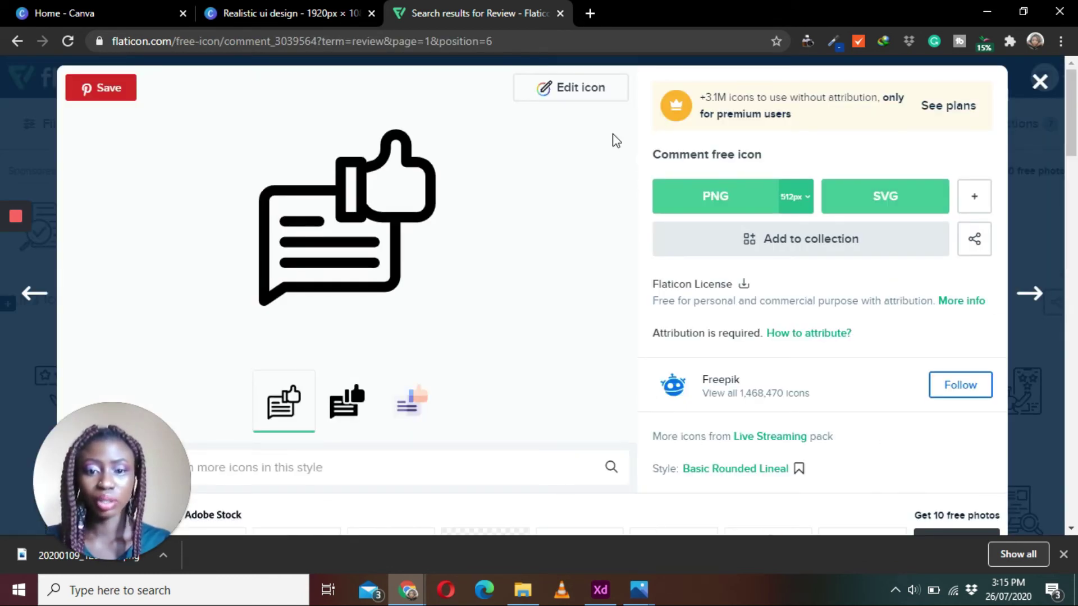
left_click(607, 90)
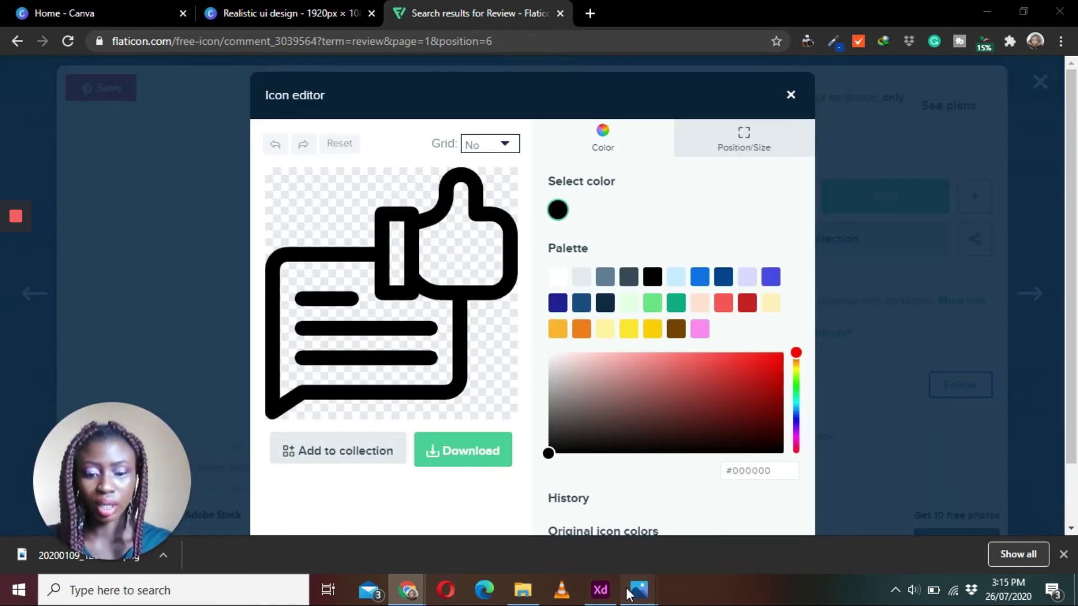
Switch to Adobe XD, select the review icon in the sidebar and copy its fill color #1F12D4.
mouse_move(629, 594)
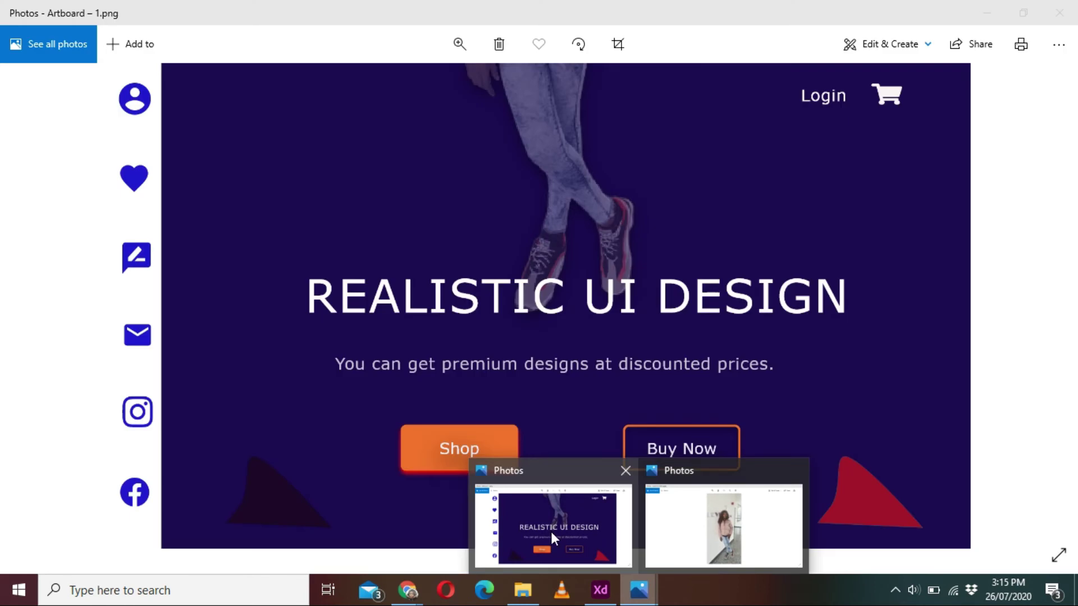
left_click(550, 531)
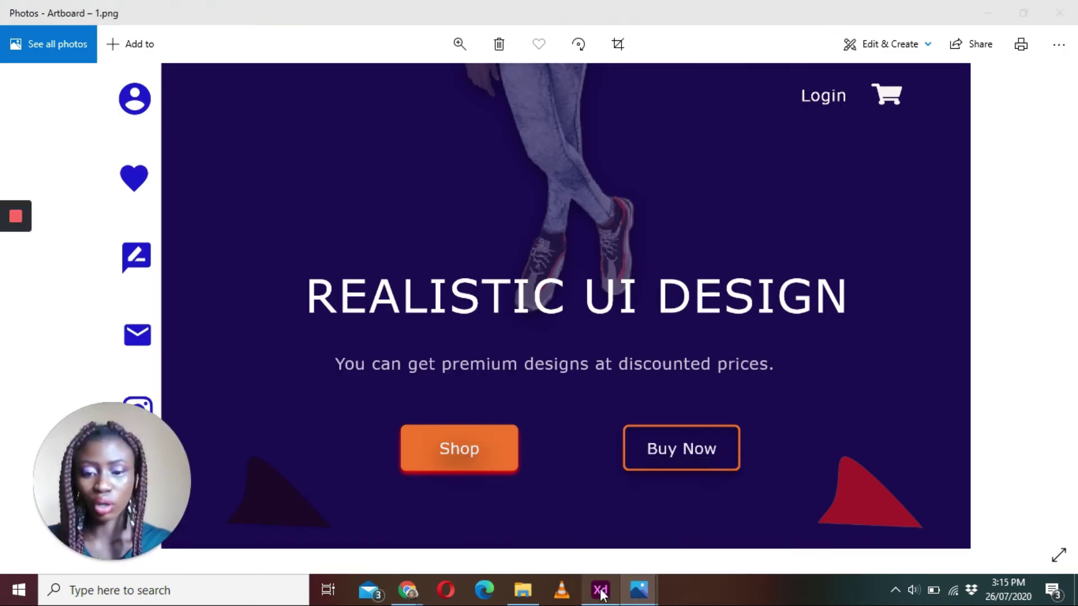
left_click(600, 591)
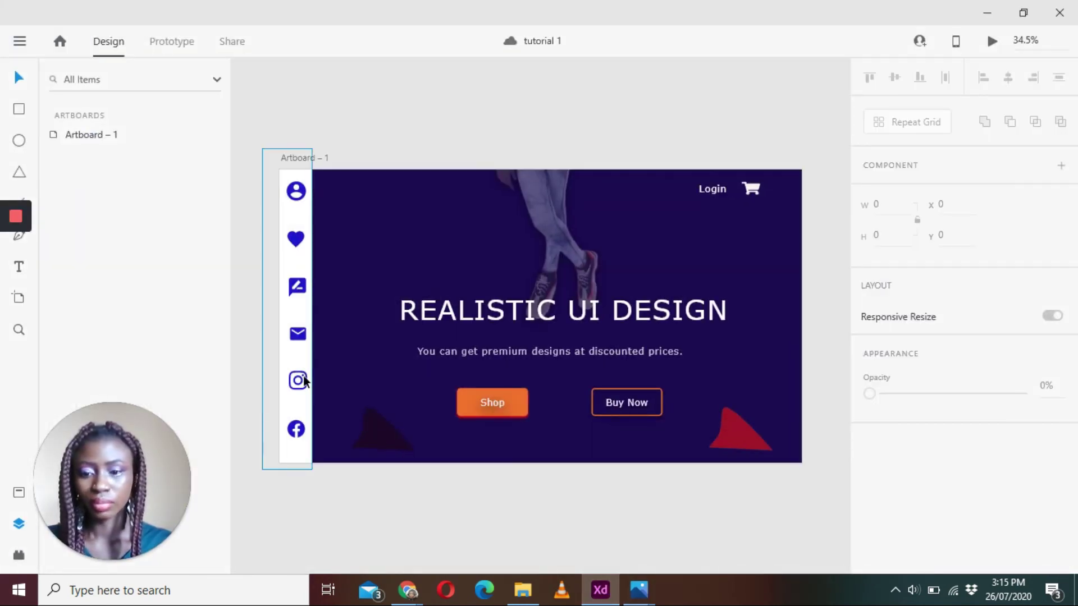
left_click(297, 334)
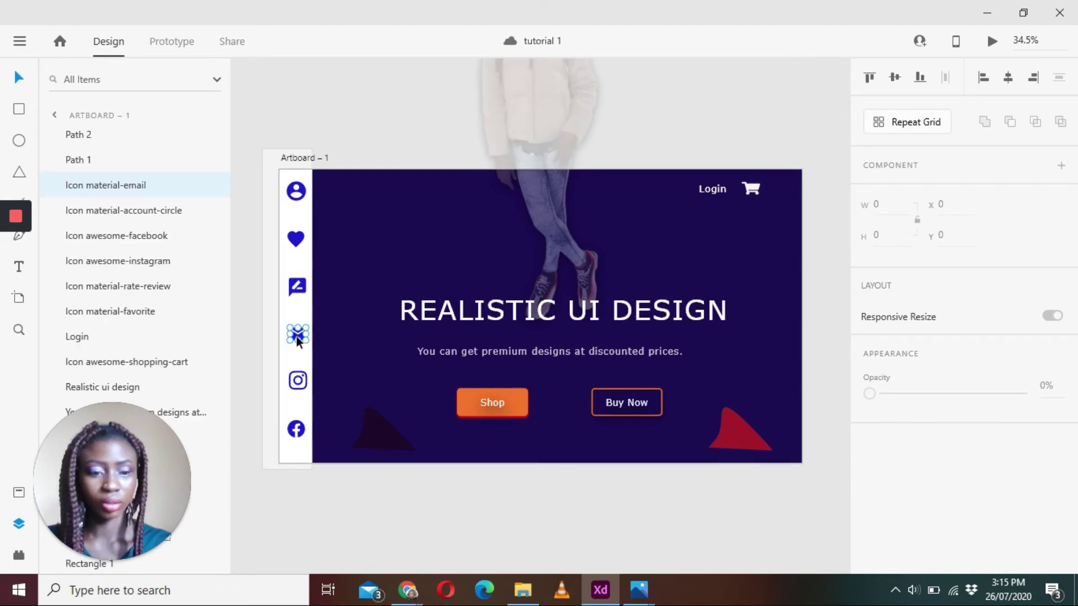
left_click(302, 288)
scroll(999, 409, "down", 3)
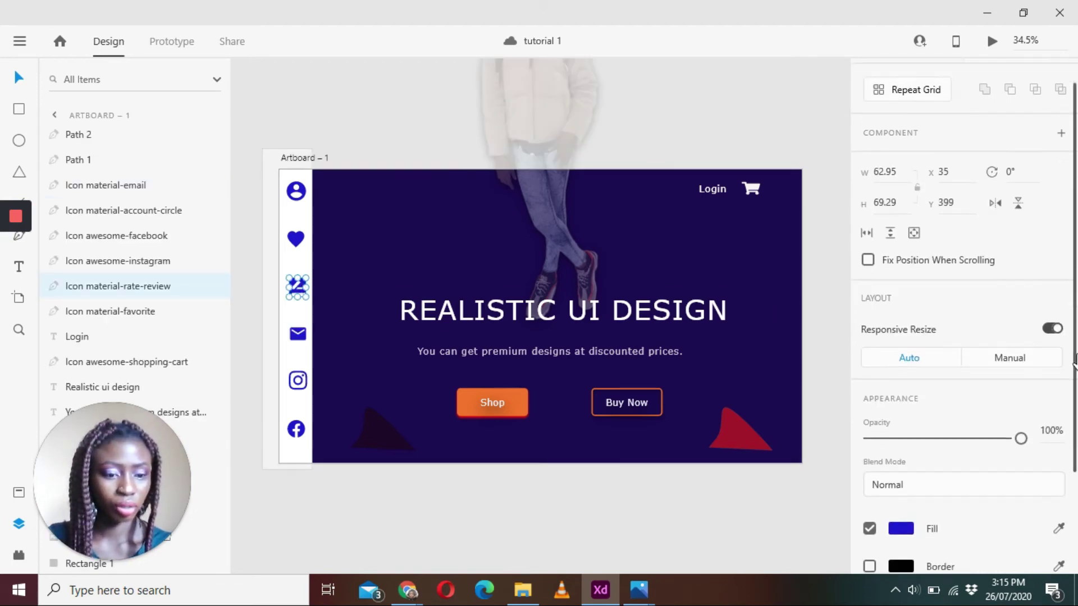
left_click(901, 480)
key("ctrl+c")
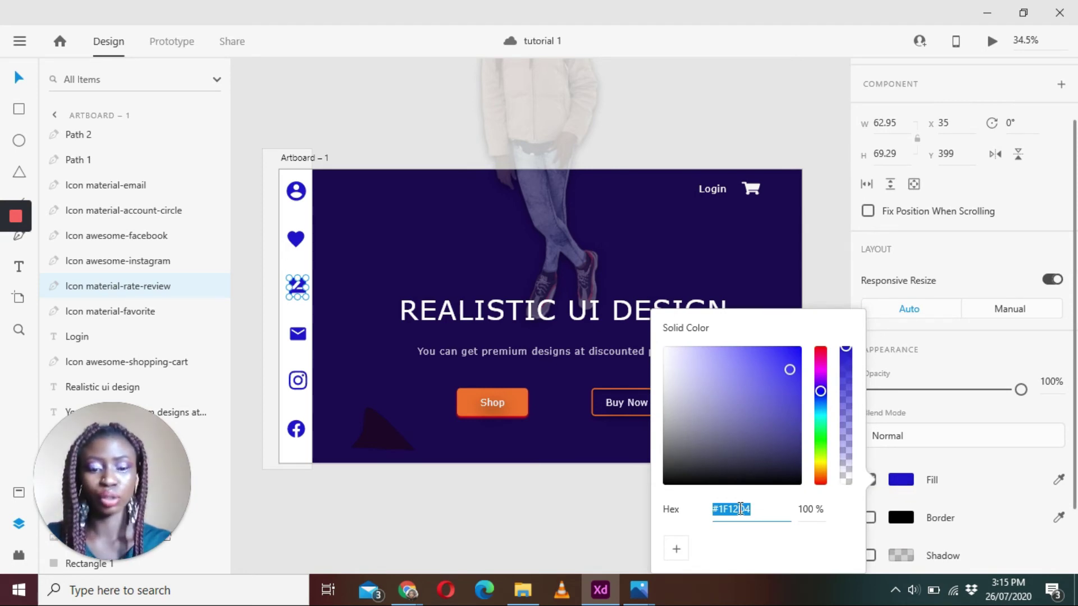
Return to Flaticon's icon editor and recolor the black comment icon to #1F12D4.
left_click(408, 590)
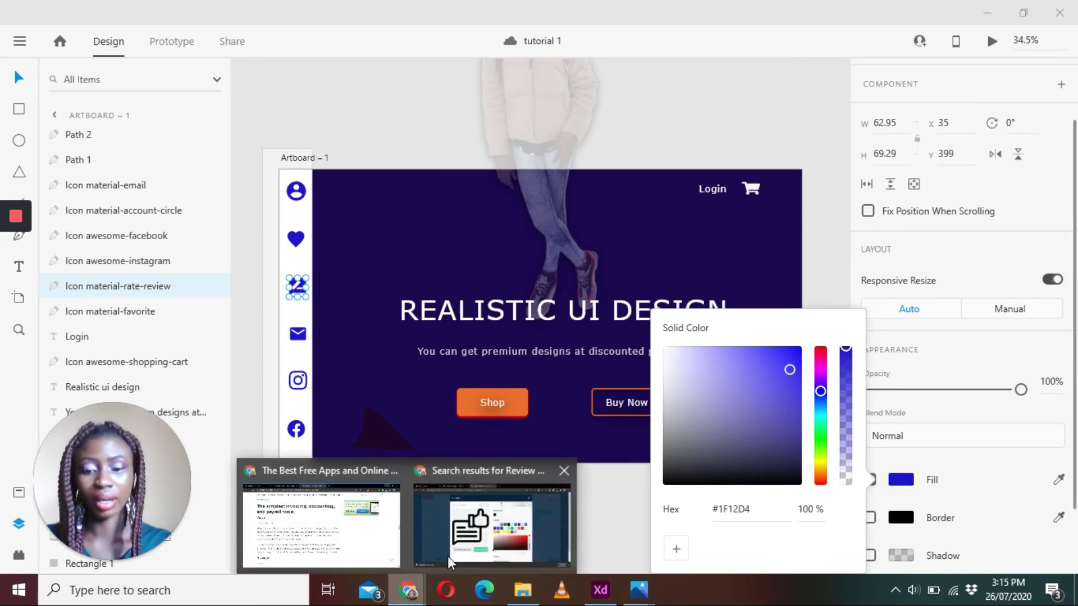
left_click(482, 539)
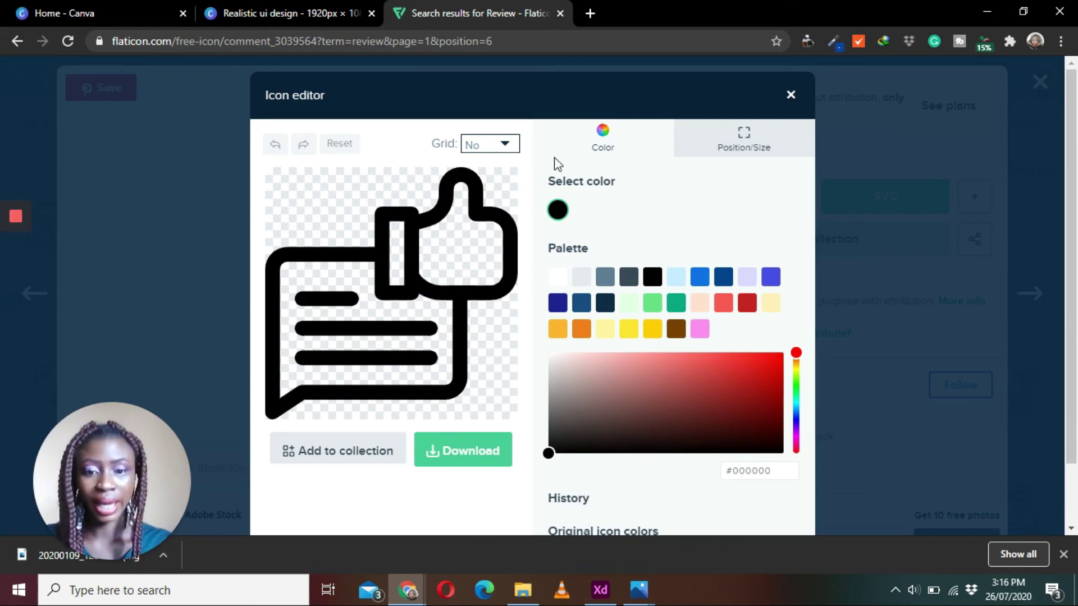
left_click(779, 470)
left_click_drag(780, 474, 726, 469)
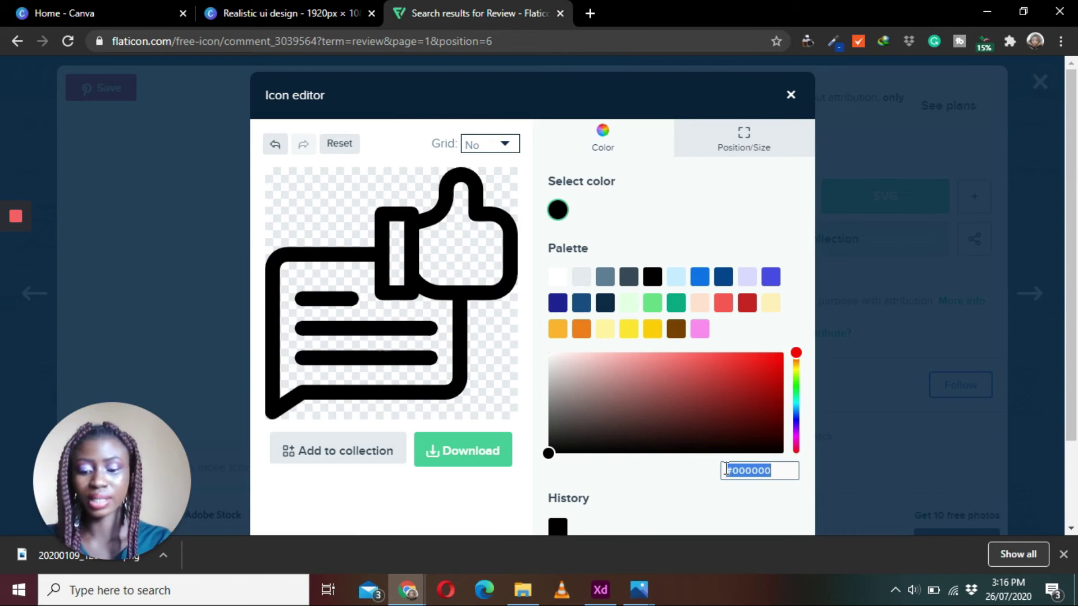
key("ctrl+v")
left_click(687, 476)
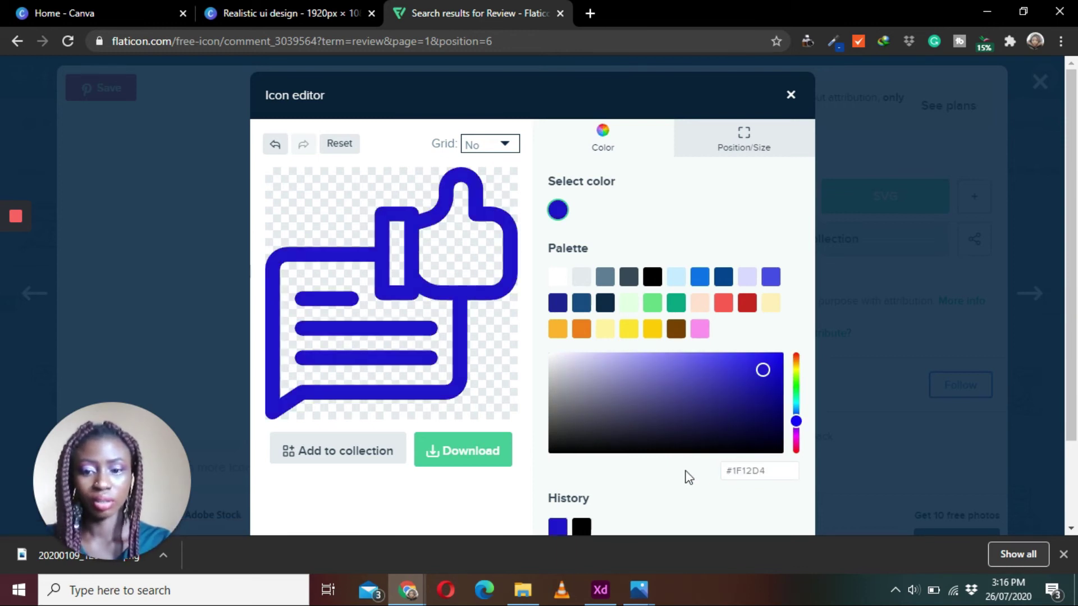
Download the recolored review icon as a PNG, switch to Canva and upload review.png to the images.
left_click(477, 452)
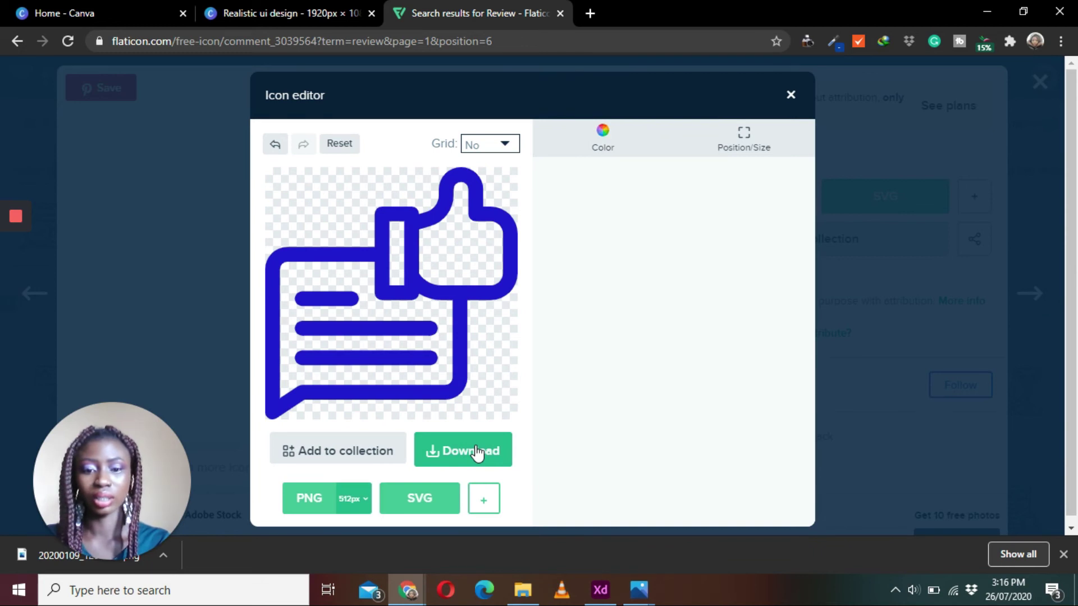
scroll(345, 447, "down", 1)
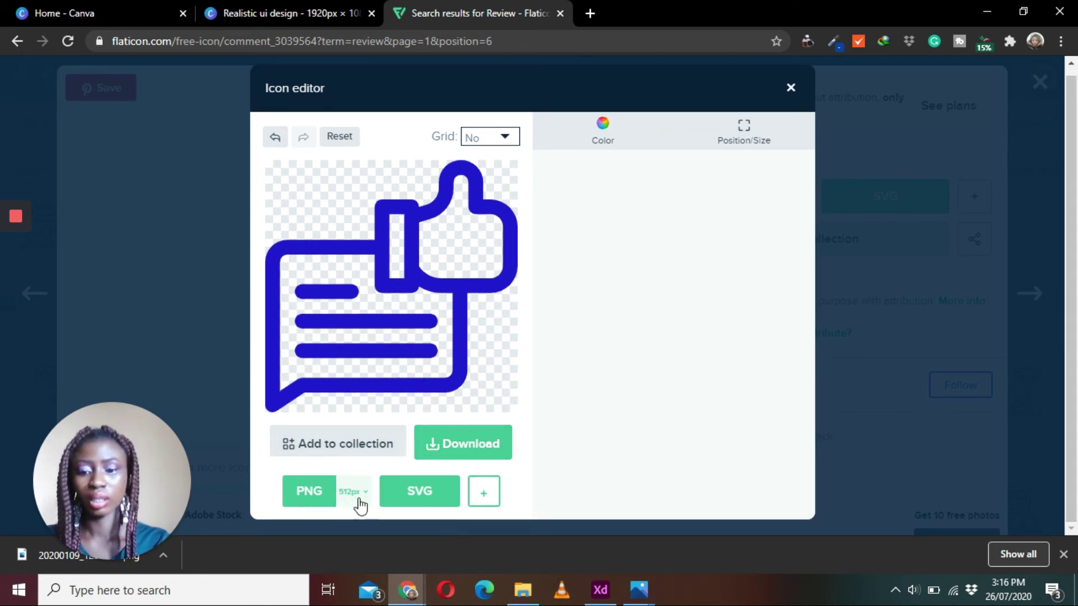
left_click(488, 446)
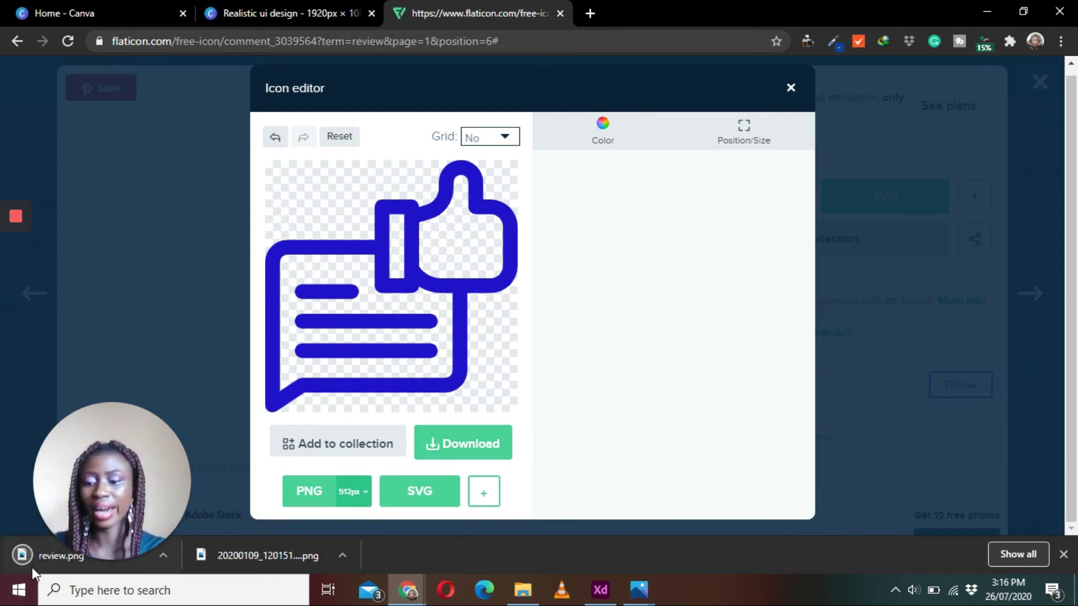
left_click(262, 2)
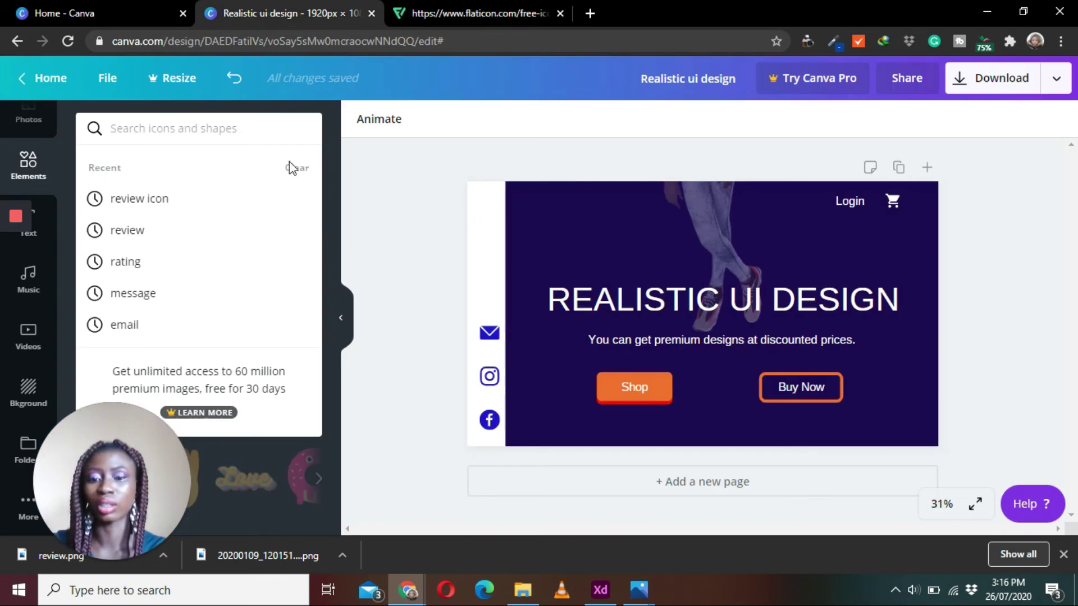
left_click(376, 223)
left_click_drag(23, 551, 162, 247)
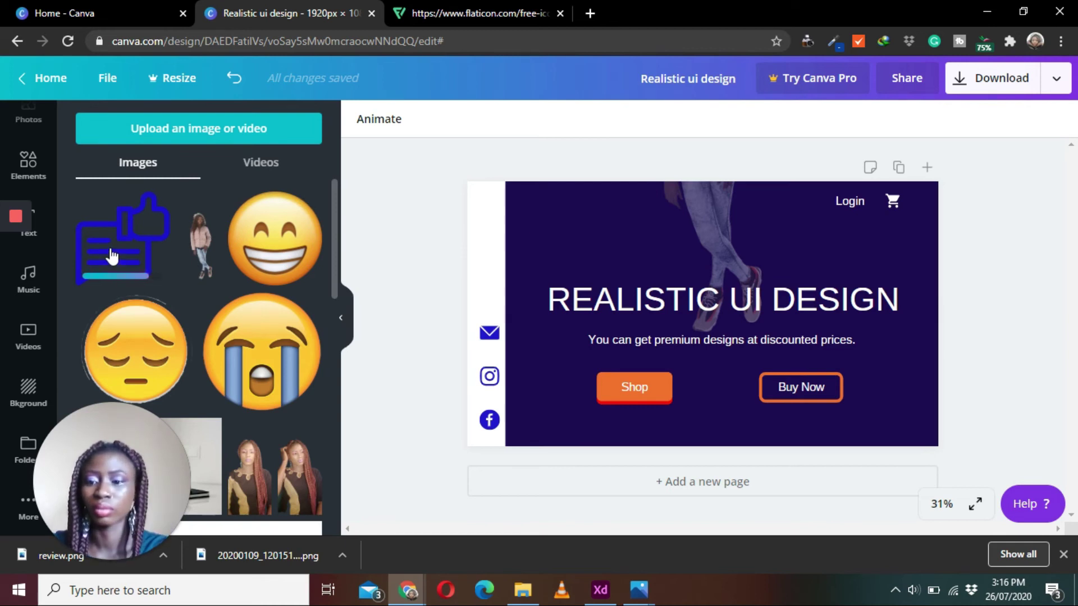
Add the uploaded review icon to the page, shrink it and place it in the white sidebar above the mail icon.
left_click(112, 255)
left_click_drag(773, 389, 657, 268)
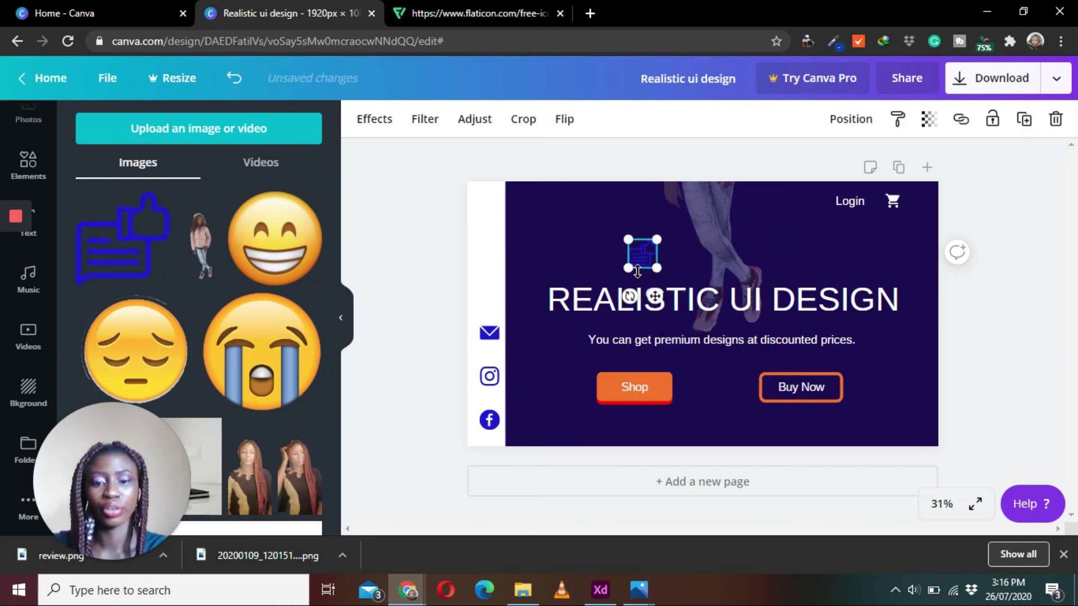
left_click_drag(530, 283, 493, 289)
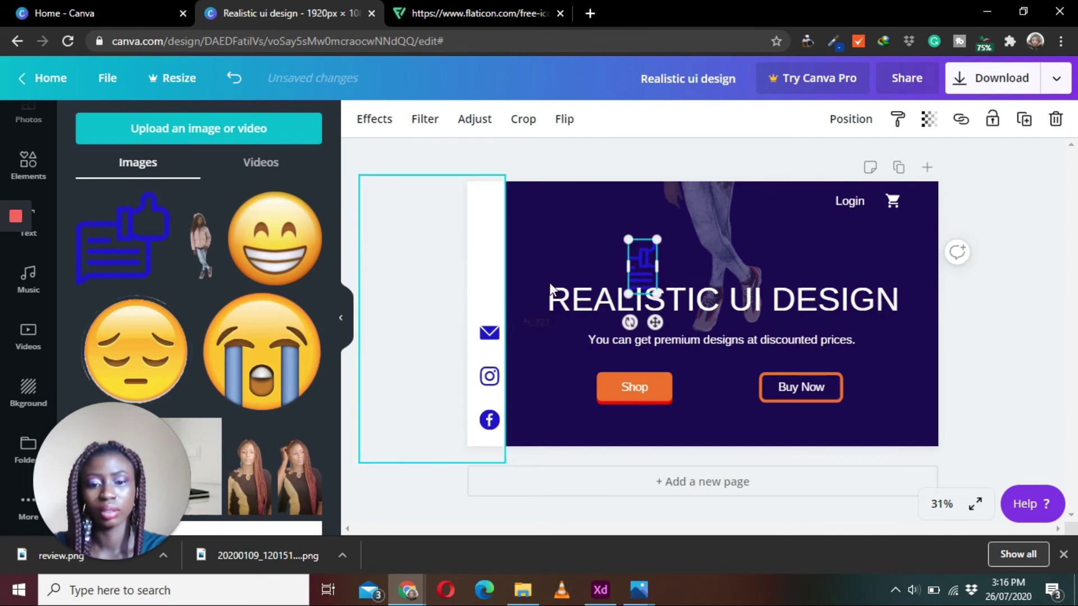
key("ctrl+z")
left_click_drag(656, 296, 504, 326)
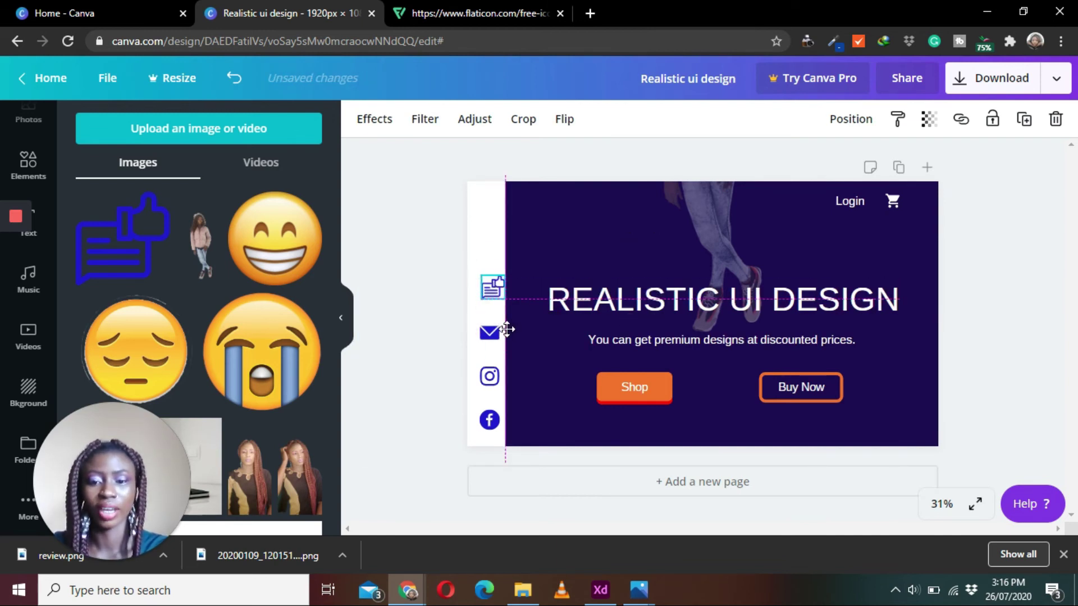
left_click(581, 167)
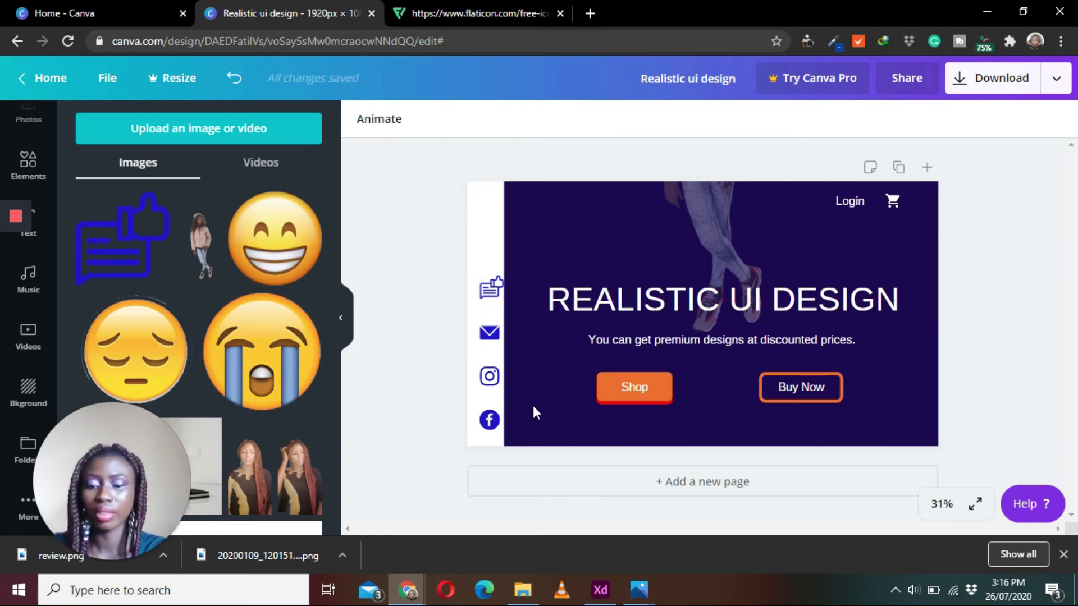
Switch to Adobe XD to check which sidebar icon sits above the review icon, and return to the Canva design.
left_click(598, 591)
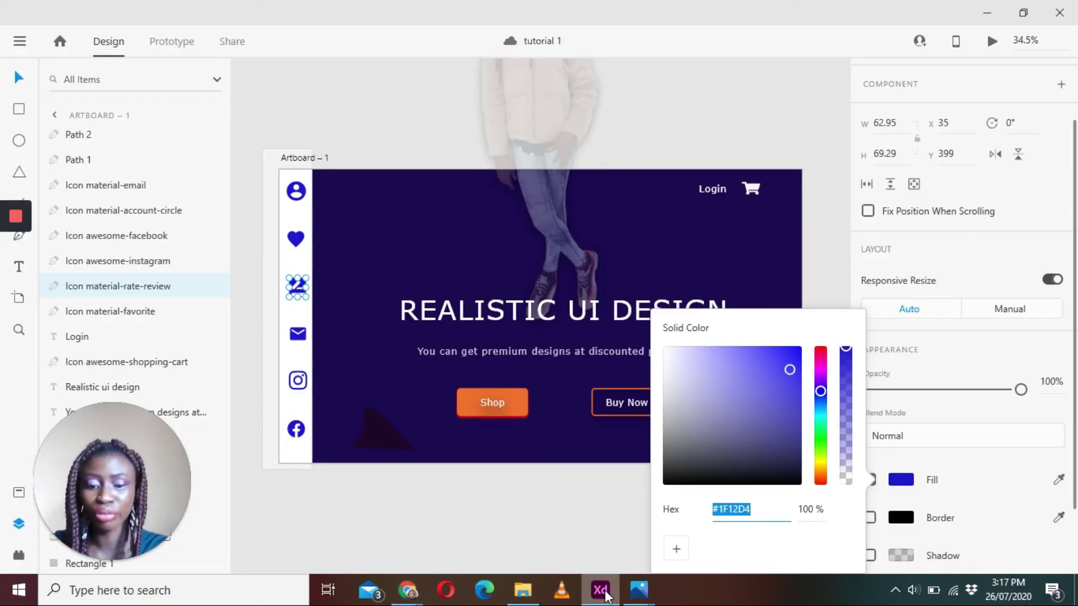
mouse_move(639, 591)
mouse_move(507, 528)
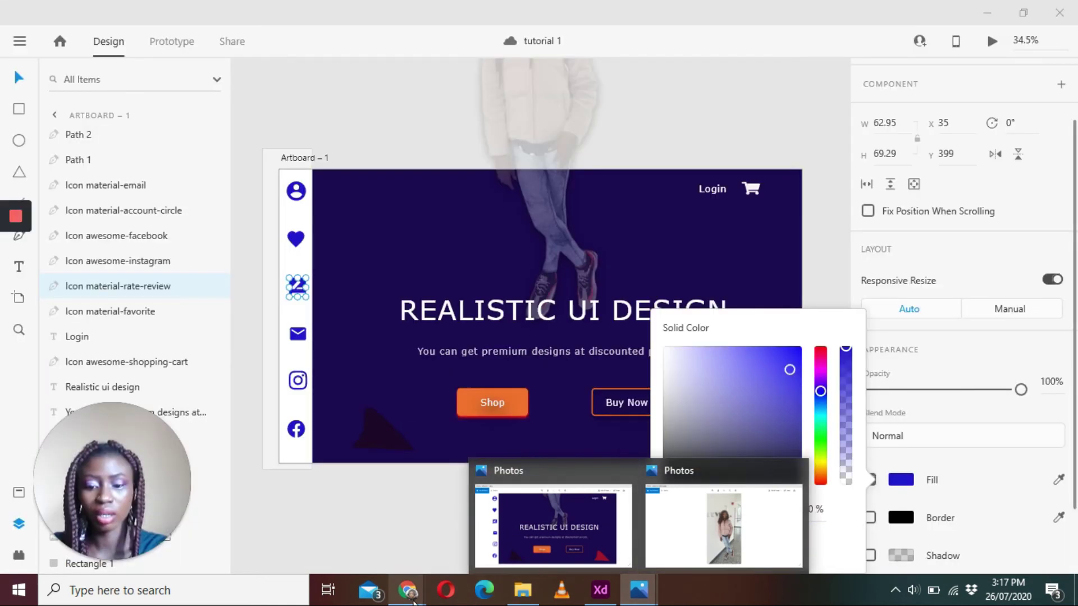
mouse_move(414, 599)
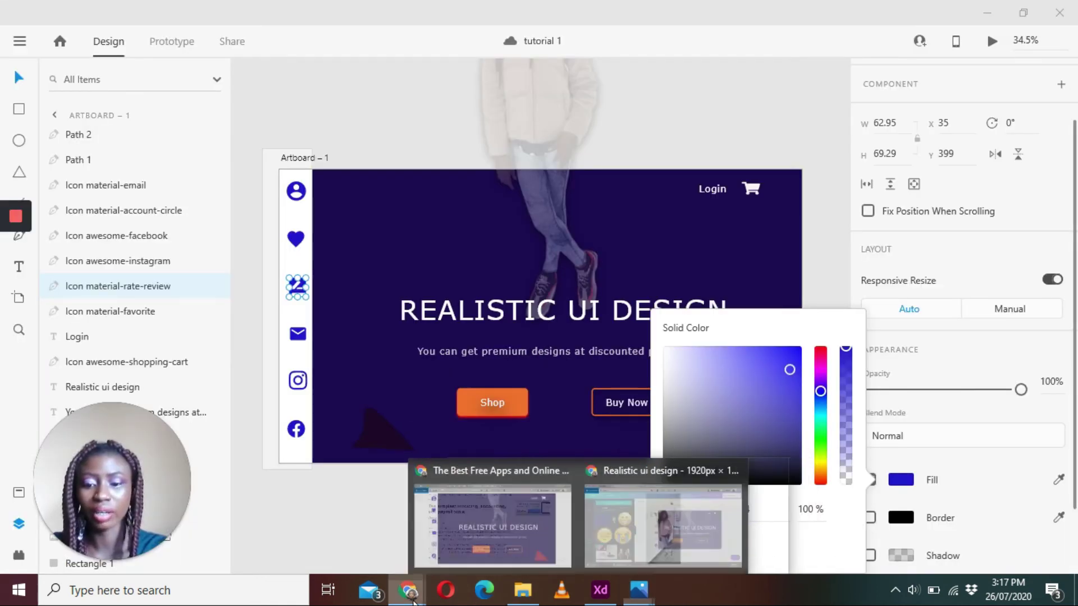
left_click(491, 519)
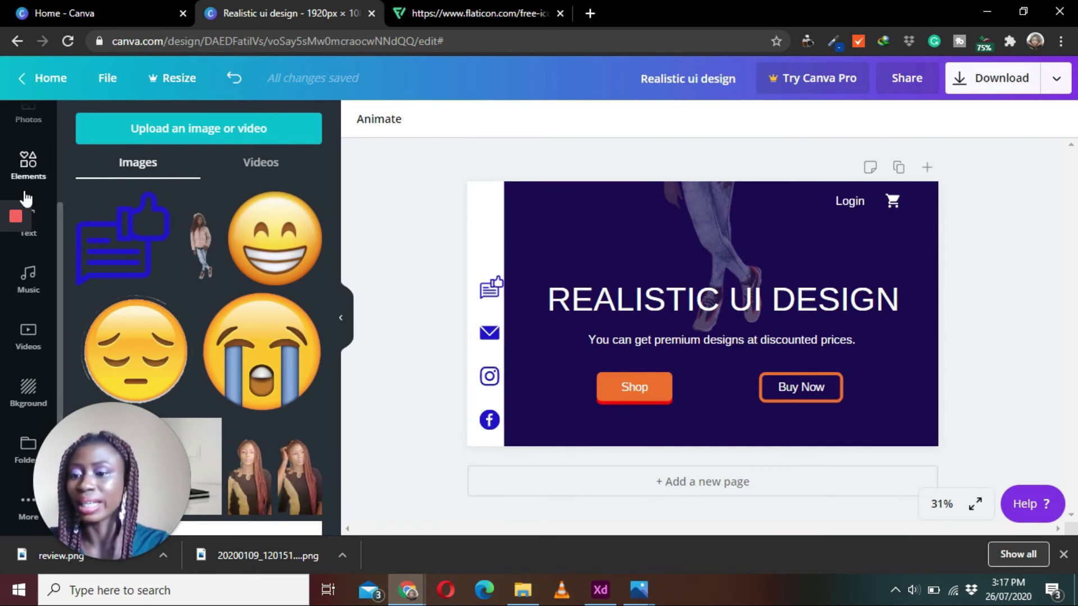
Add the solid red heart from the love elements, recolor it with the document's bright blue and place it small above the review icon.
left_click(29, 166)
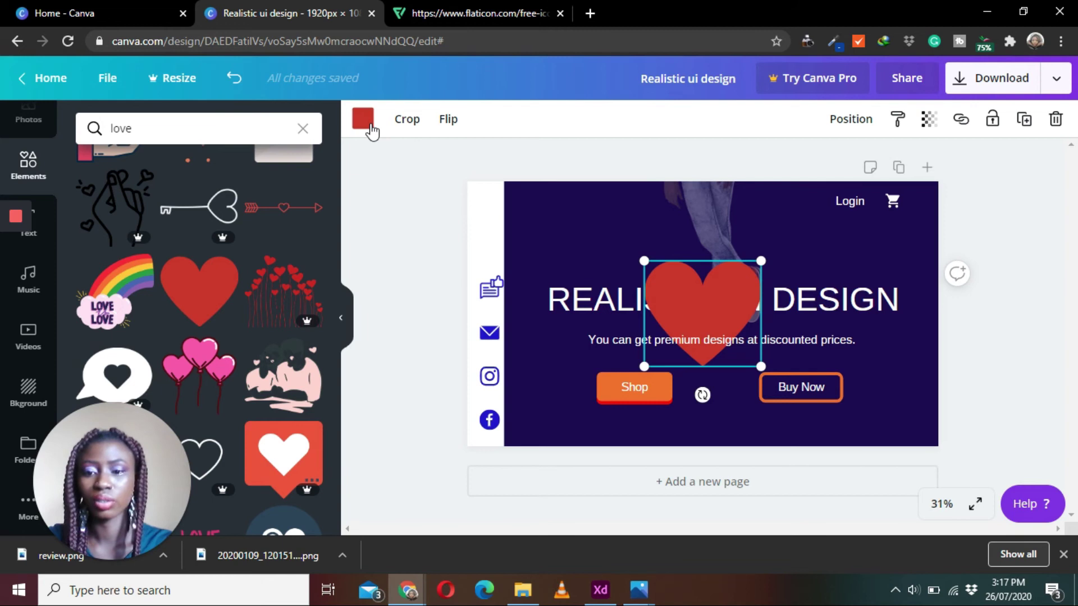
left_click(363, 118)
left_click(135, 276)
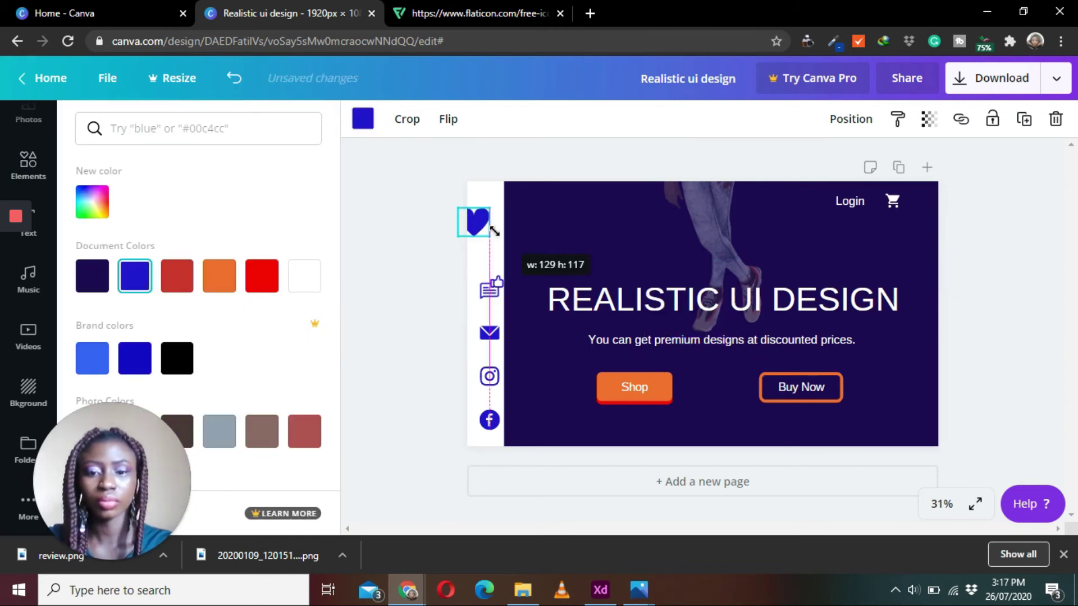
left_click_drag(477, 228, 500, 280)
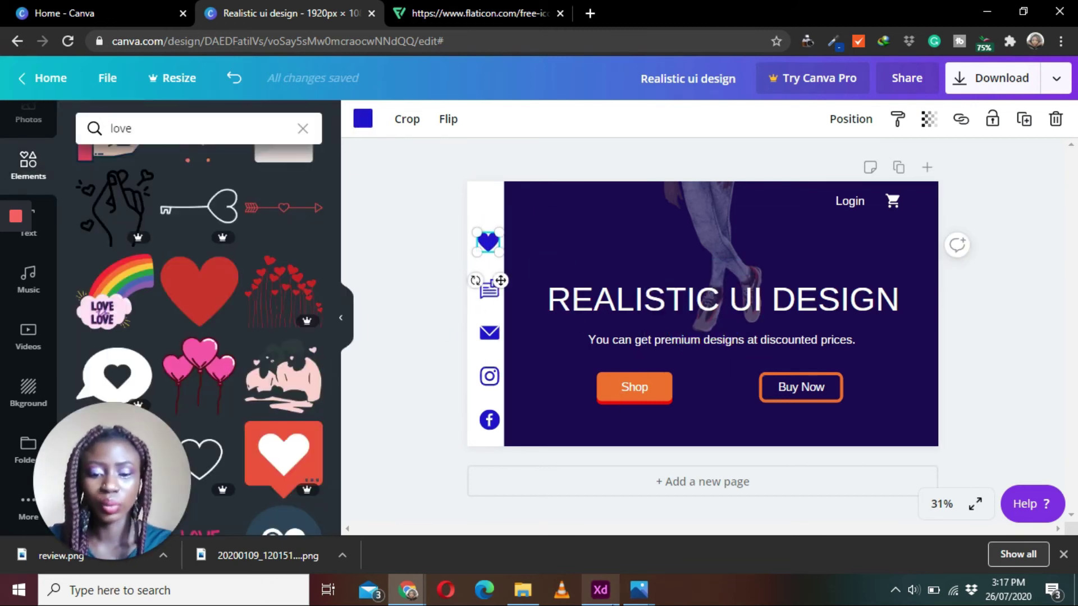
Check the sidebar in Adobe XD, and search Canva's elements for profile to look for a circled user icon.
left_click(602, 588)
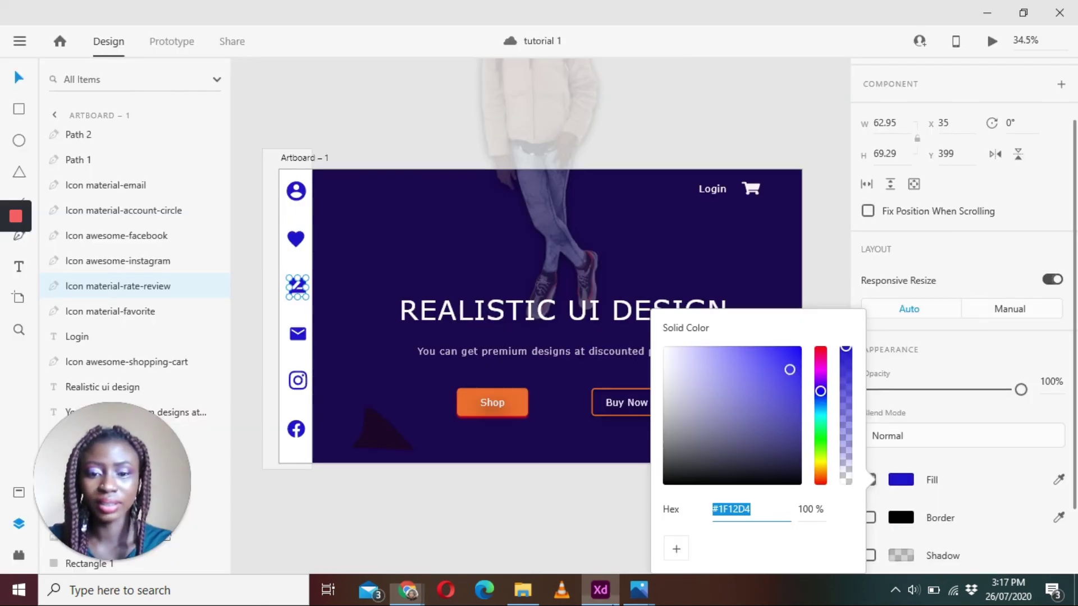
left_click(595, 595)
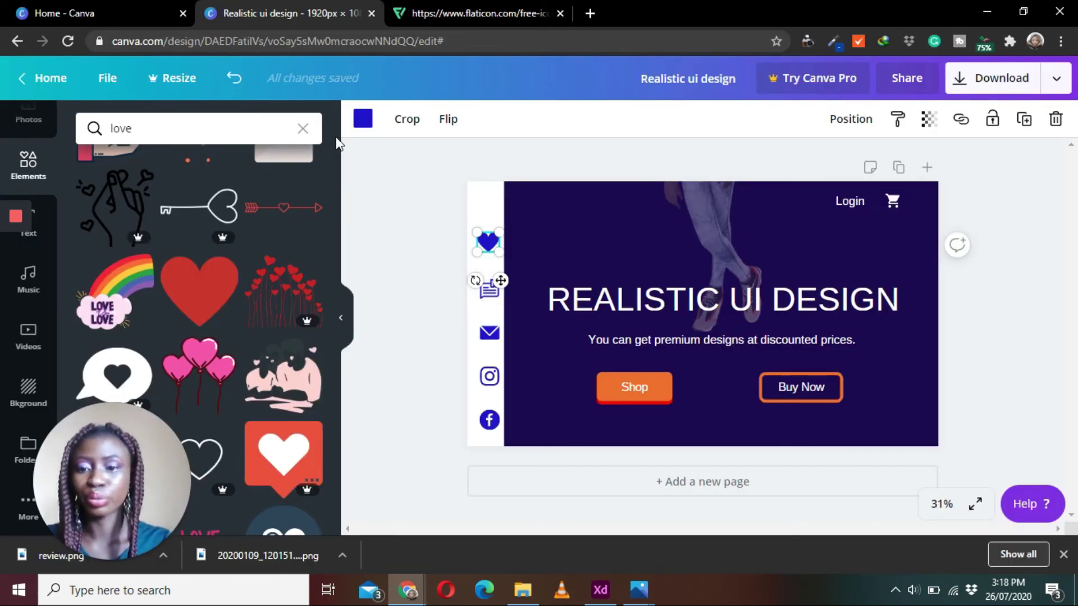
left_click(302, 132)
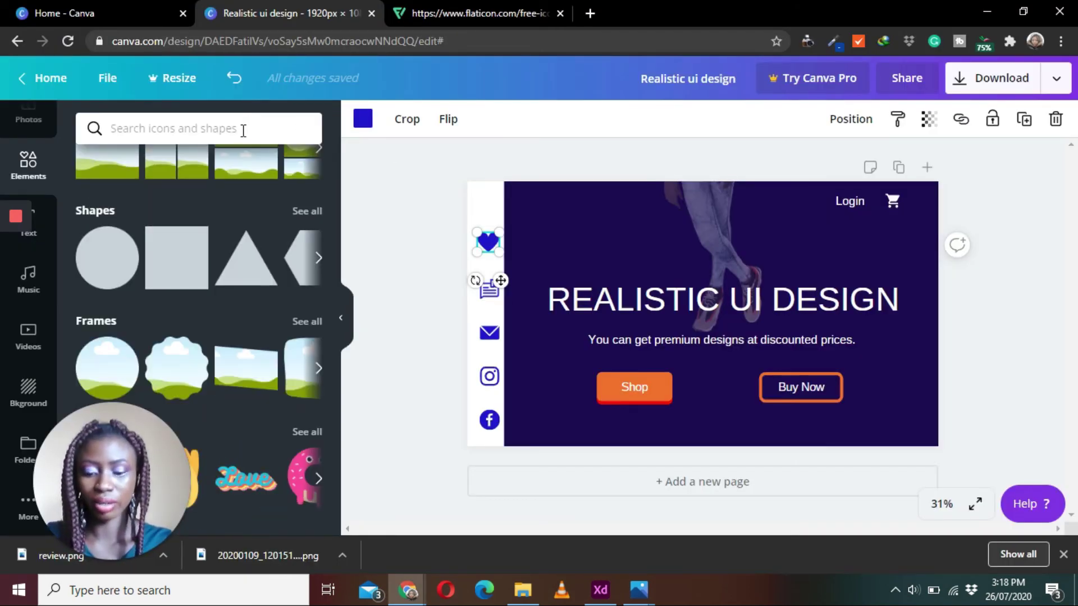
type("profile")
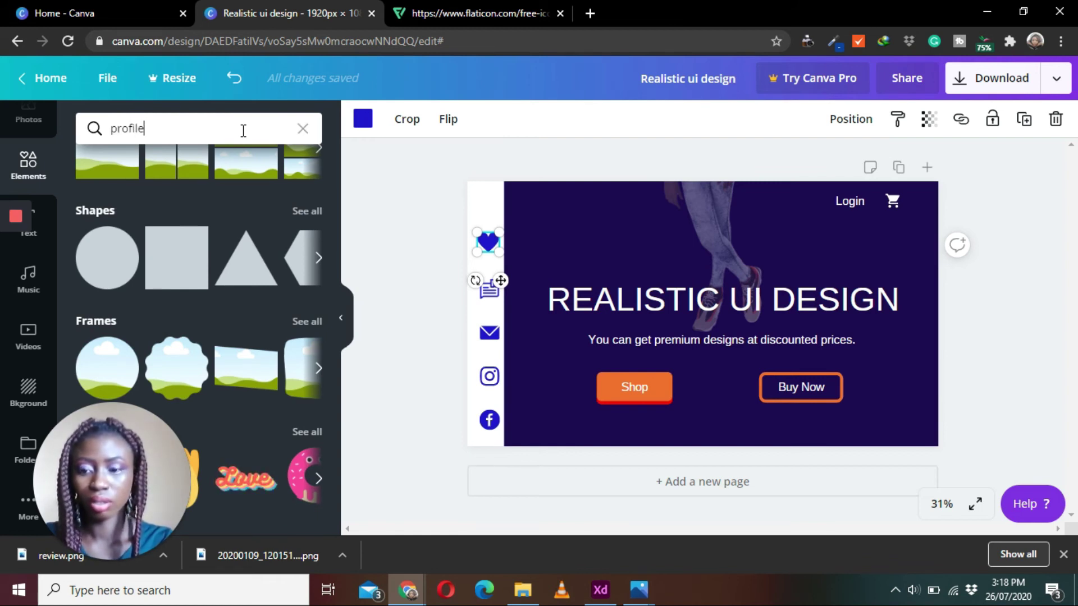
key("Return")
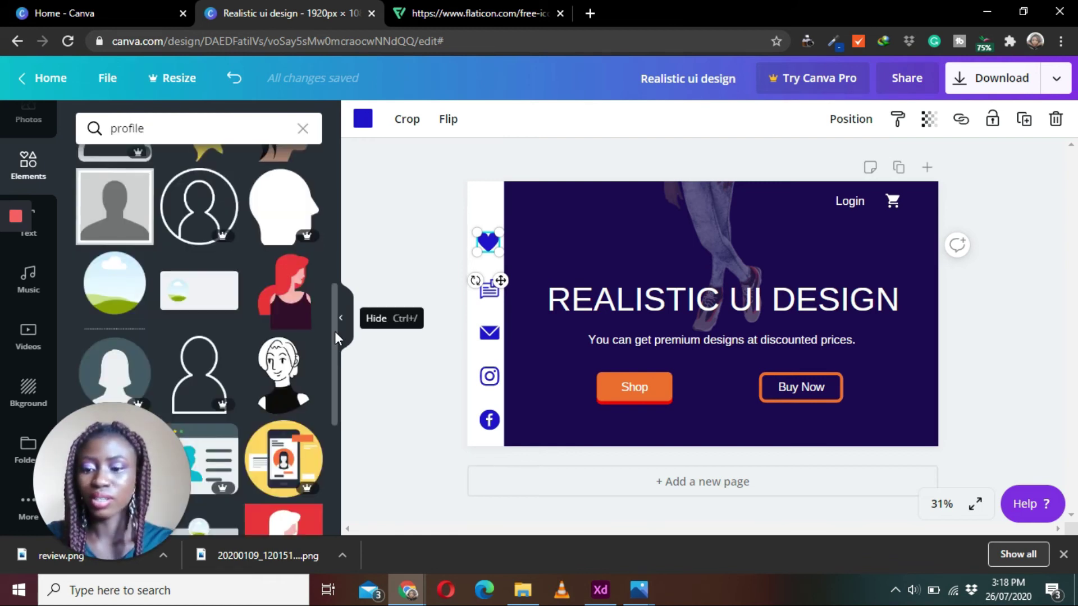
scroll(335, 348, "down", 3)
scroll(334, 403, "down", 3)
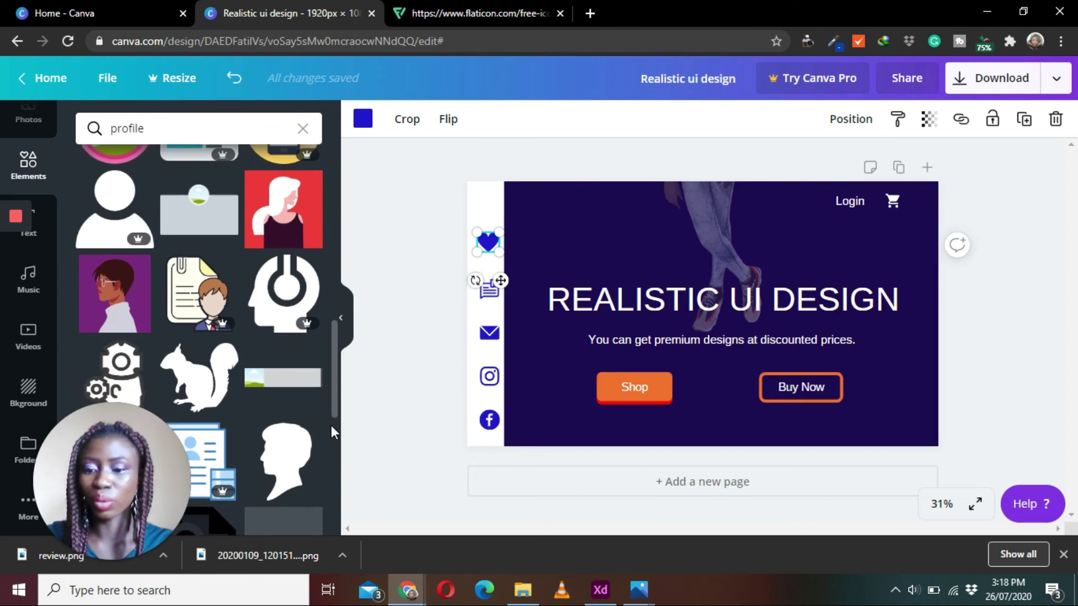
left_click_drag(335, 398, 335, 160)
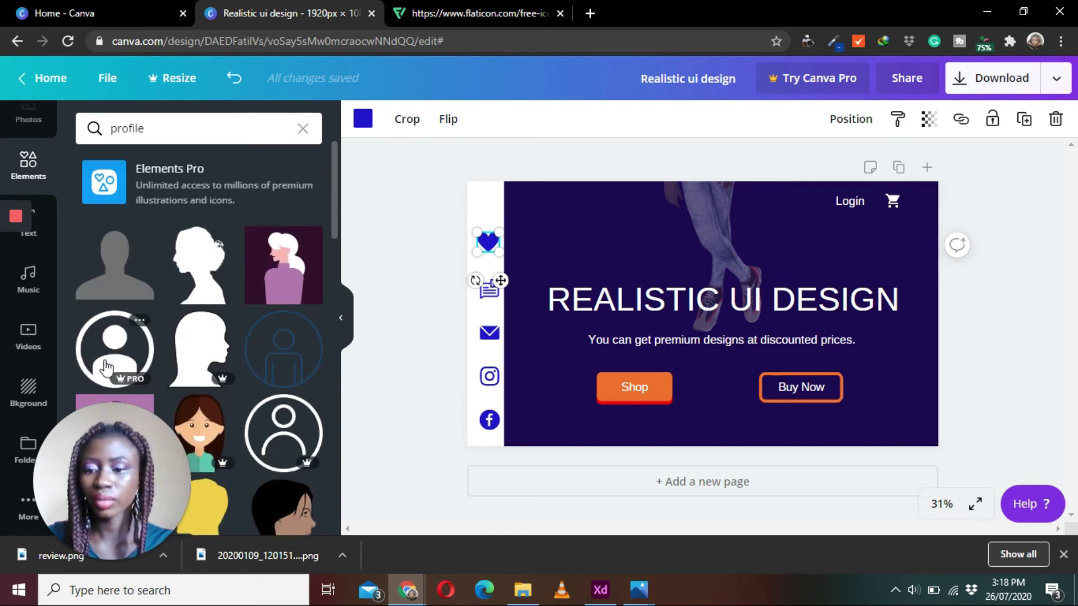
mouse_move(128, 387)
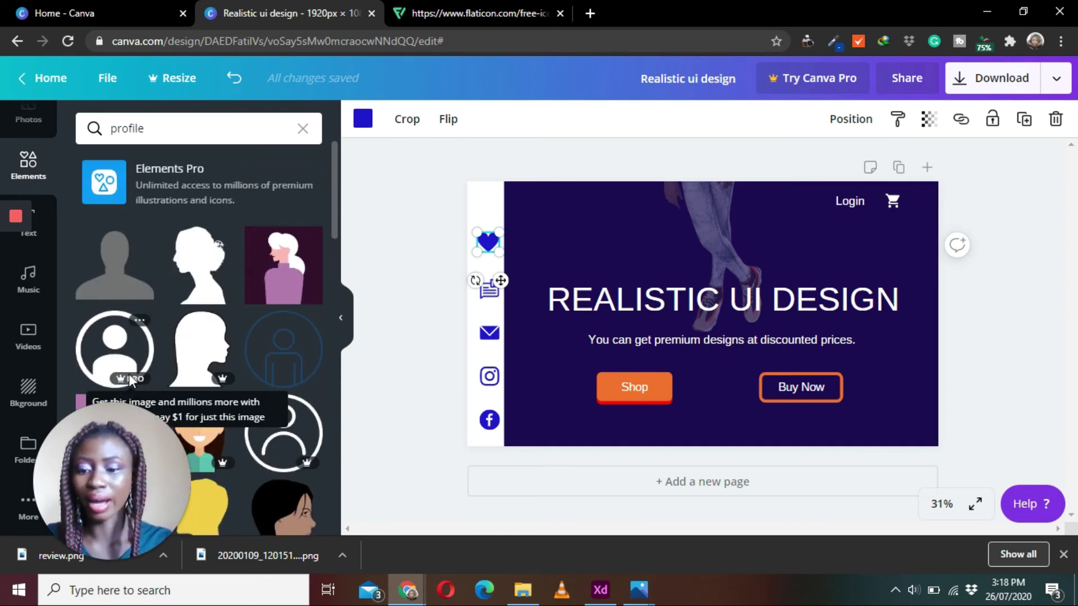
mouse_move(335, 195)
left_mouse_down()
mouse_move(333, 294)
mouse_move(329, 180)
left_mouse_up()
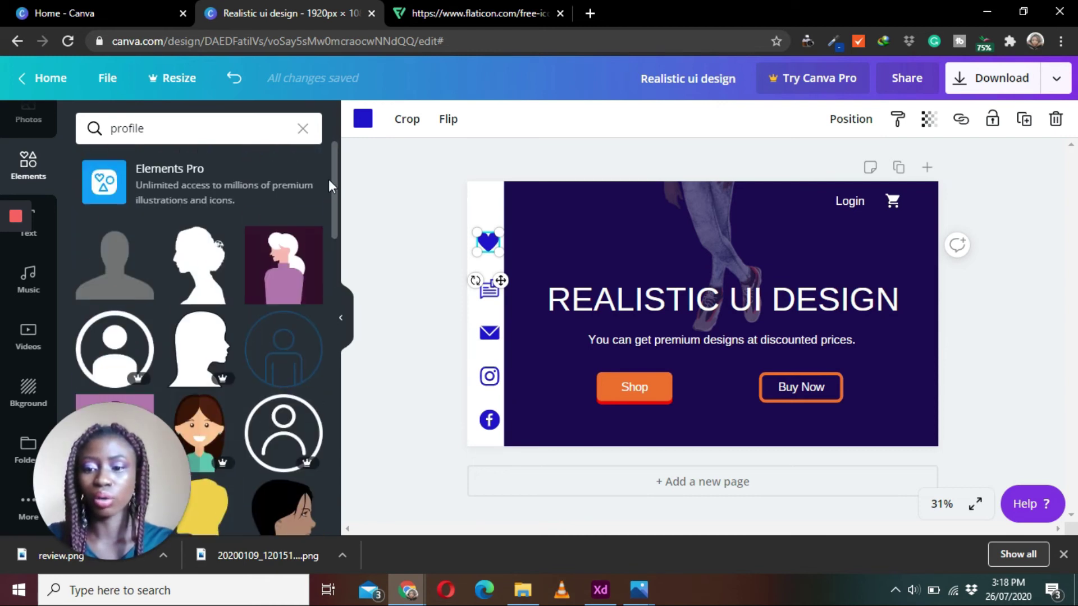
Switch to Flaticon, close the review icon and search the icons for profile.
left_click(480, 11)
left_click(789, 88)
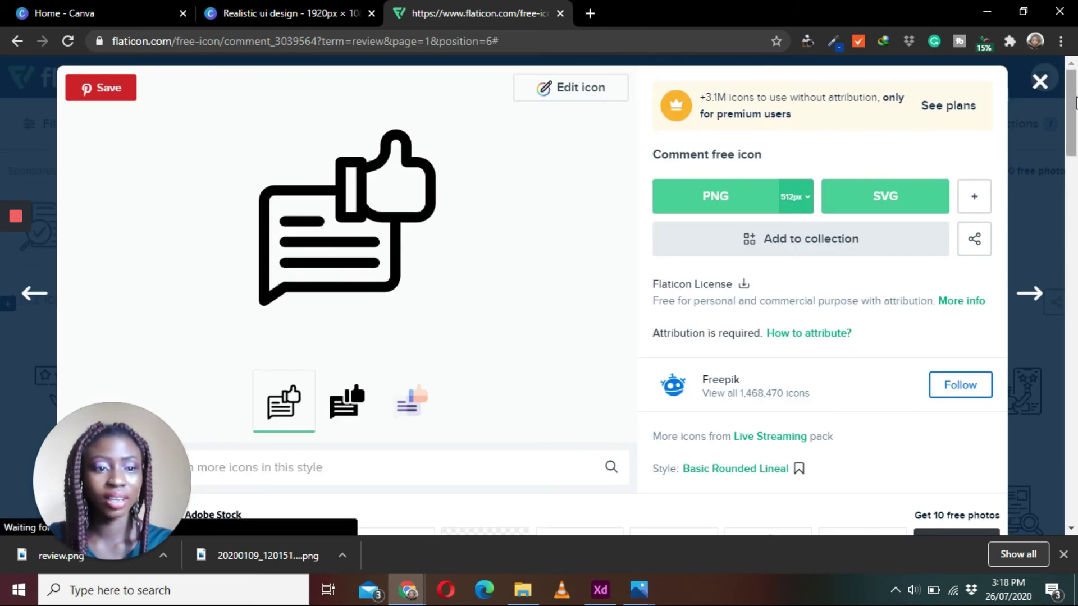
left_click(1039, 82)
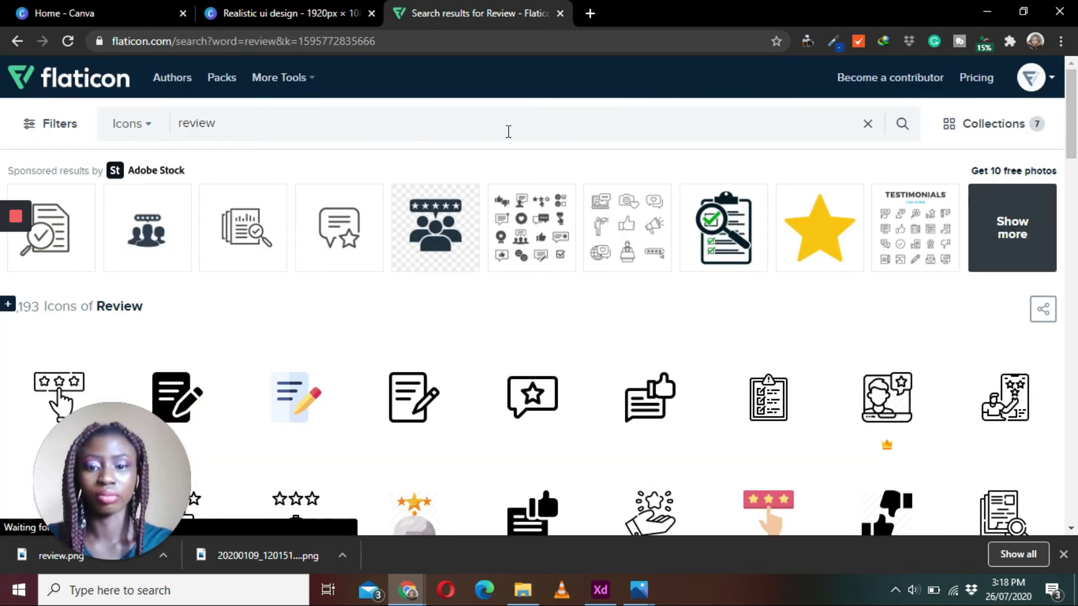
key("BackSpace")
key("BackSpace")
key("BackSpace")
key("BackSpace")
key("BackSpace")
type("profile")
key("Return")
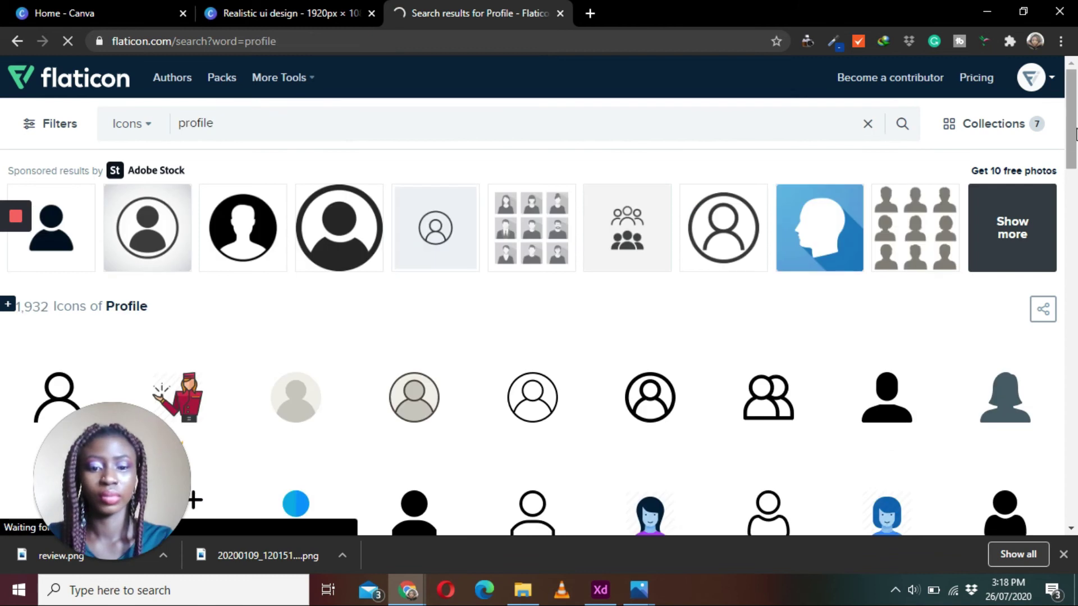
Browse the profile results, compare them with the account icon in Adobe XD and open the outlined circled user icon.
left_click_drag(1075, 130, 1076, 180)
scroll(399, 493, "down", 3)
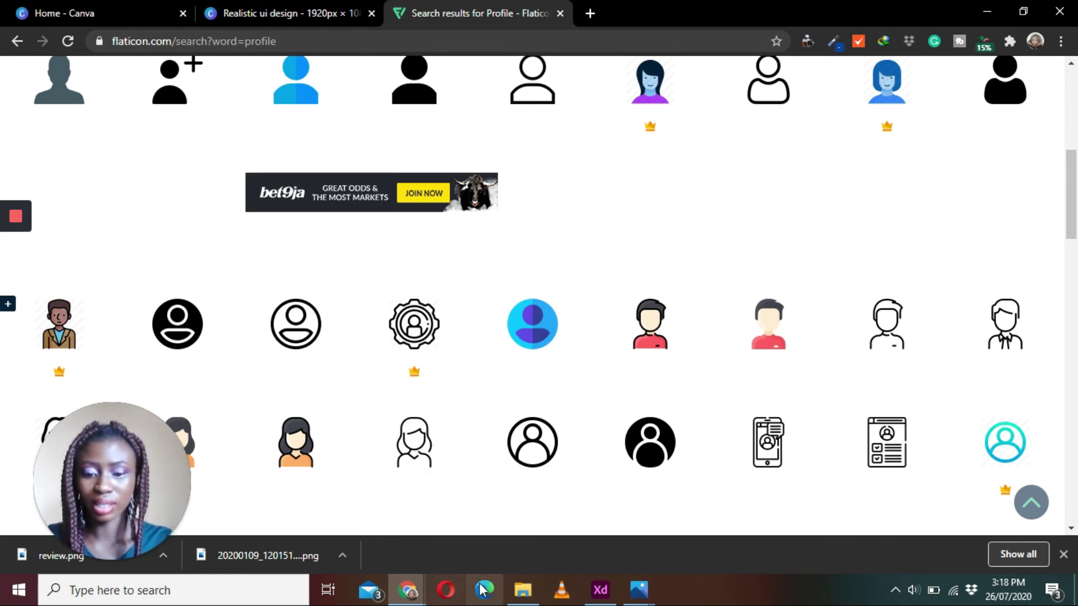
left_click(600, 589)
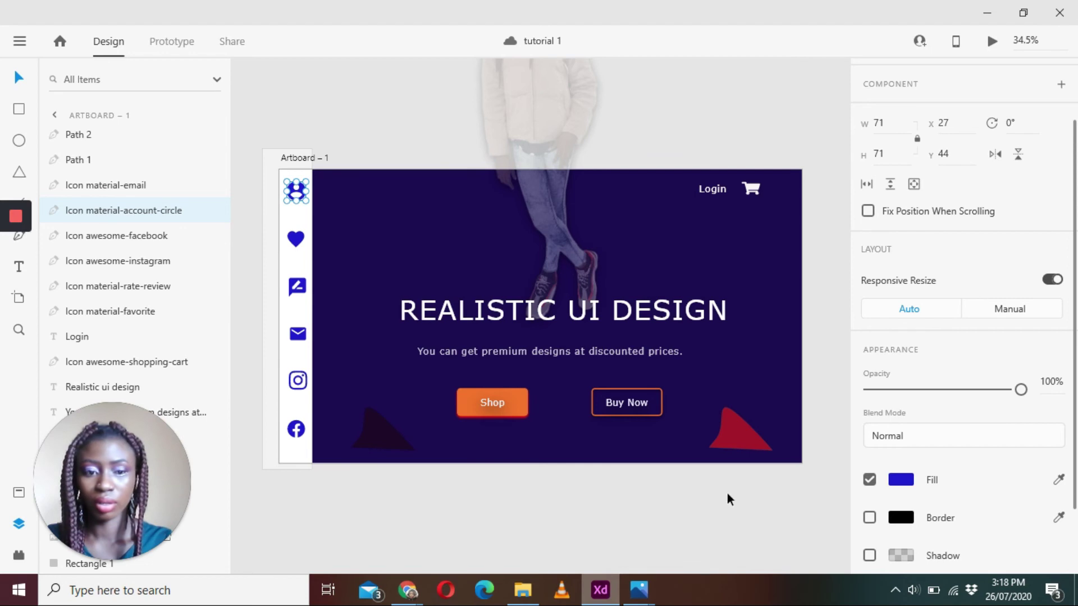
mouse_move(404, 594)
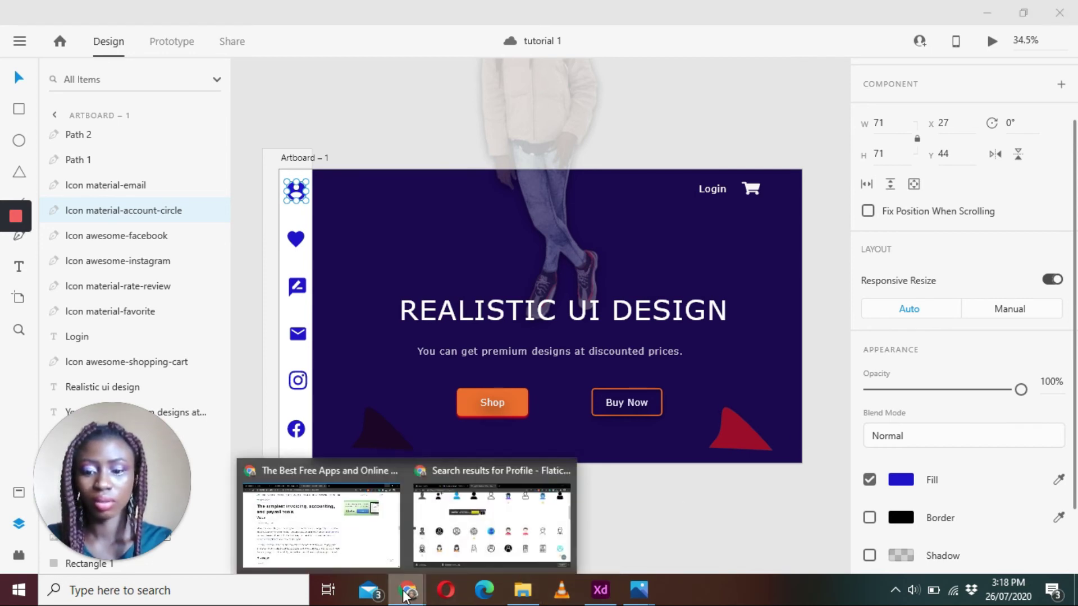
left_click(469, 522)
scroll(306, 185, "down", 3)
left_click(308, 186)
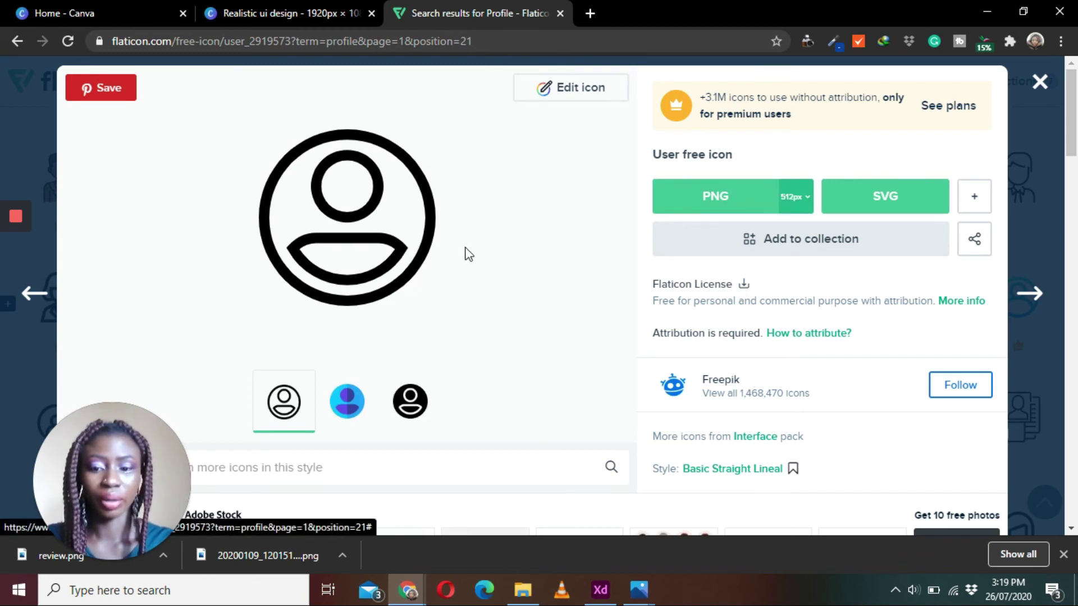
Open the user icon in the icon editor and recolor it from the copied hex value #1F12D4.
left_click(560, 96)
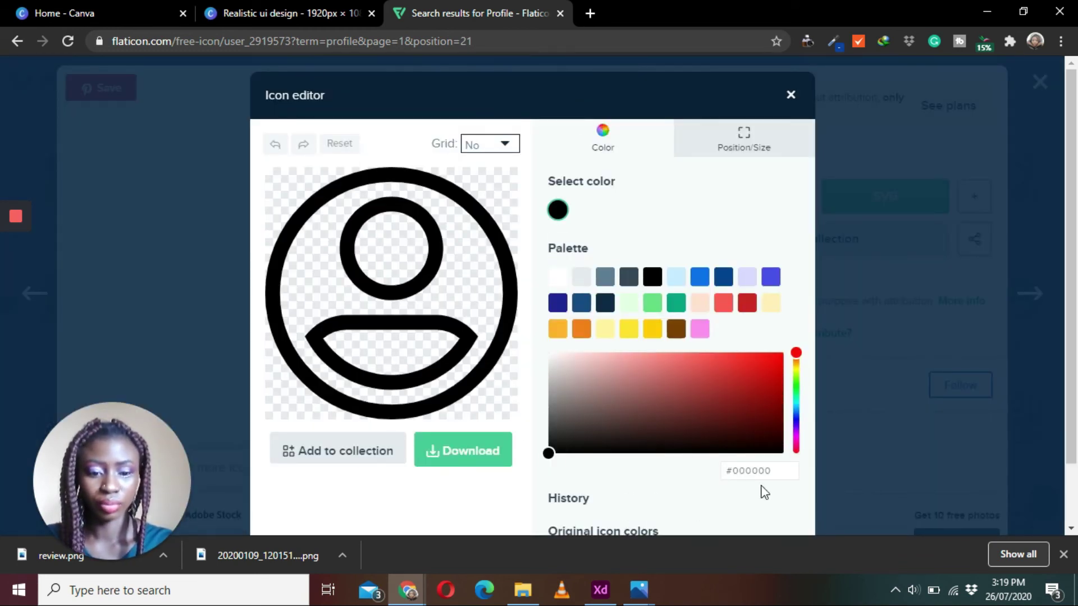
left_click(759, 470)
key("ctrl+v")
scroll(457, 348, "down", 2)
Download the blue user icon as a PNG, switch to Canva and upload user.png to the images.
left_click(462, 345)
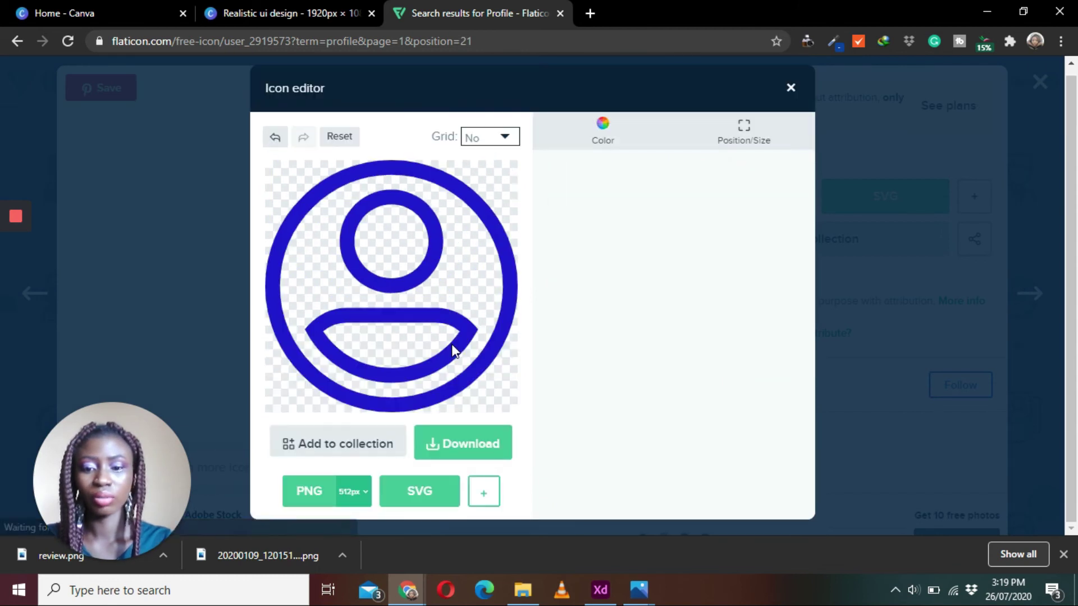
left_click(331, 497)
left_click(253, 13)
left_click_drag(54, 556, 402, 339)
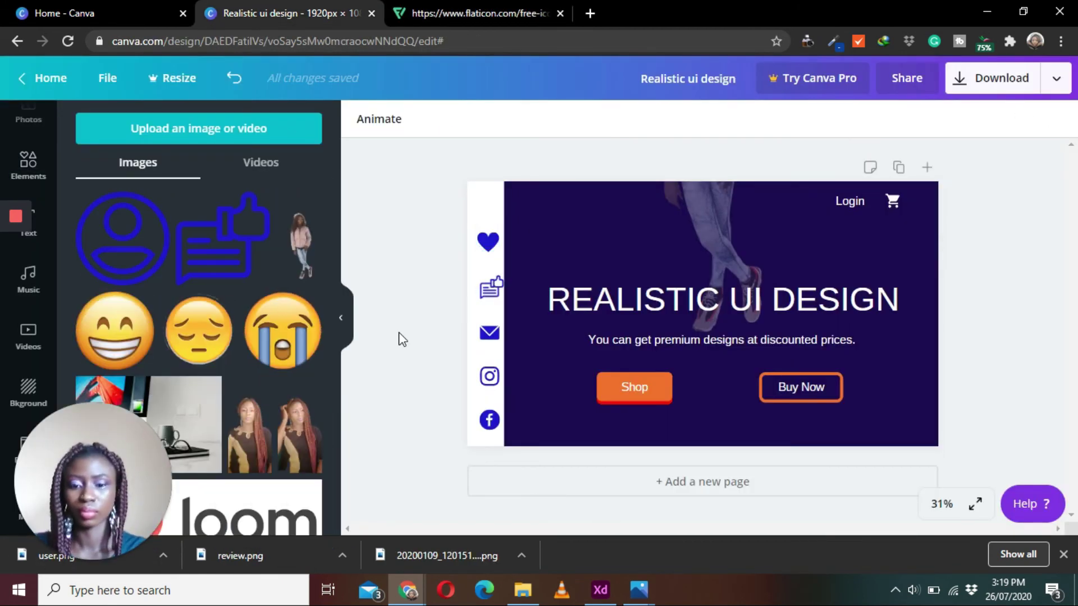
Place the blue user icon at the top of the white sidebar, sized and aligned with the icons below it.
left_click_drag(774, 385, 501, 247)
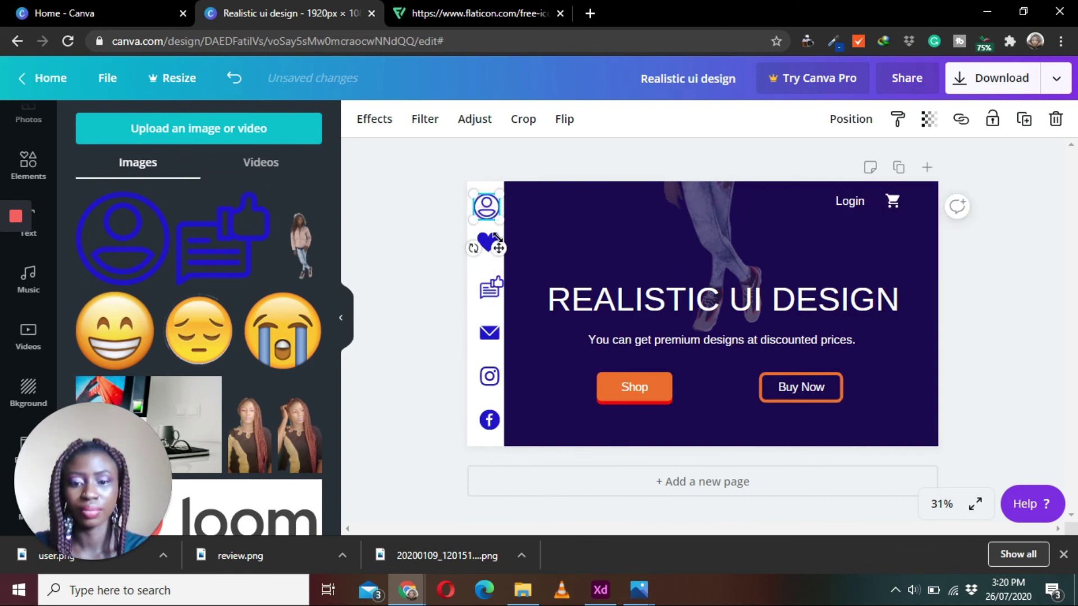
left_click(970, 330)
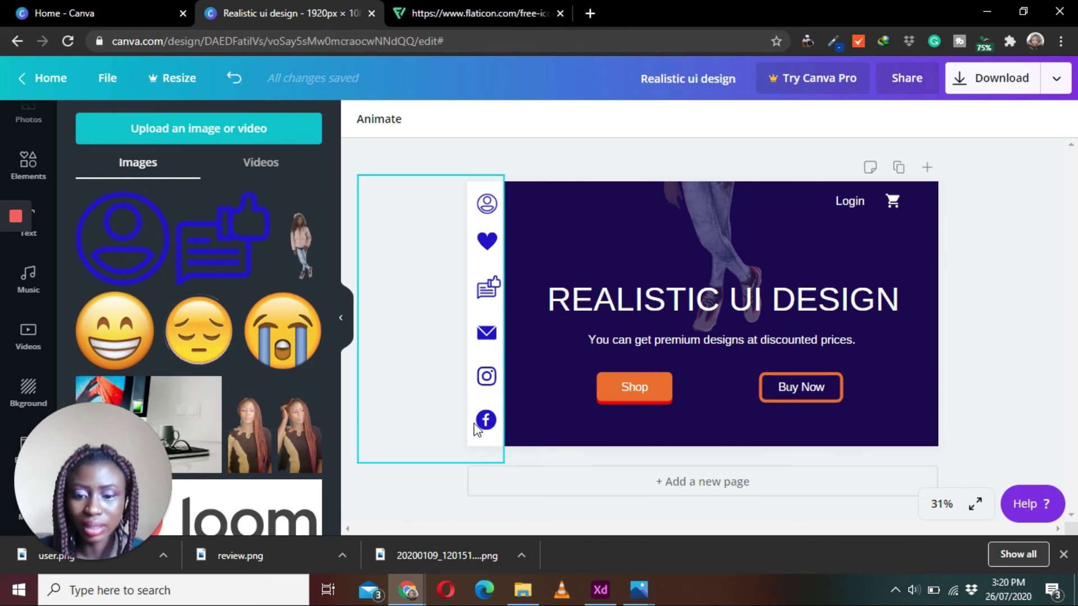
Switch to Adobe XD, examine the dark and red triangular shapes in the artboard's lower corners, and return to Canva.
left_click(609, 597)
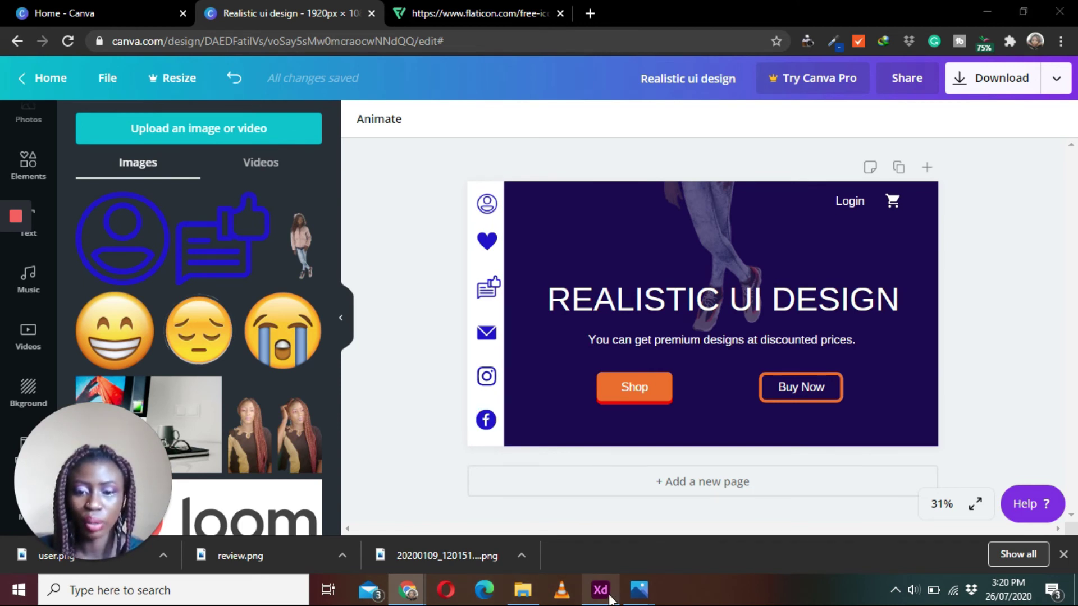
left_click(610, 598)
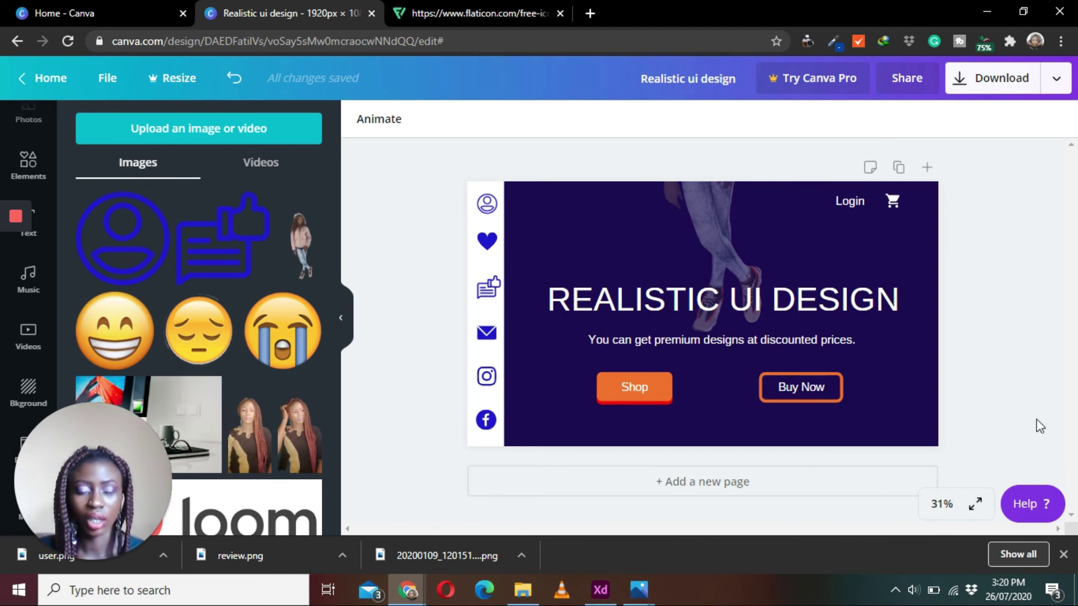
left_click(600, 590)
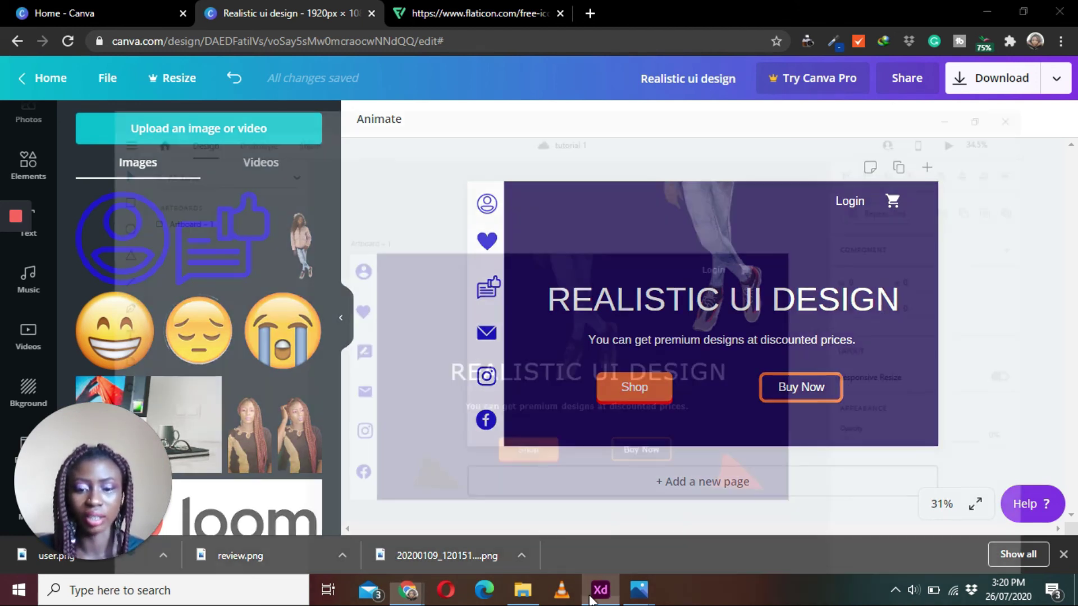
left_click(755, 429)
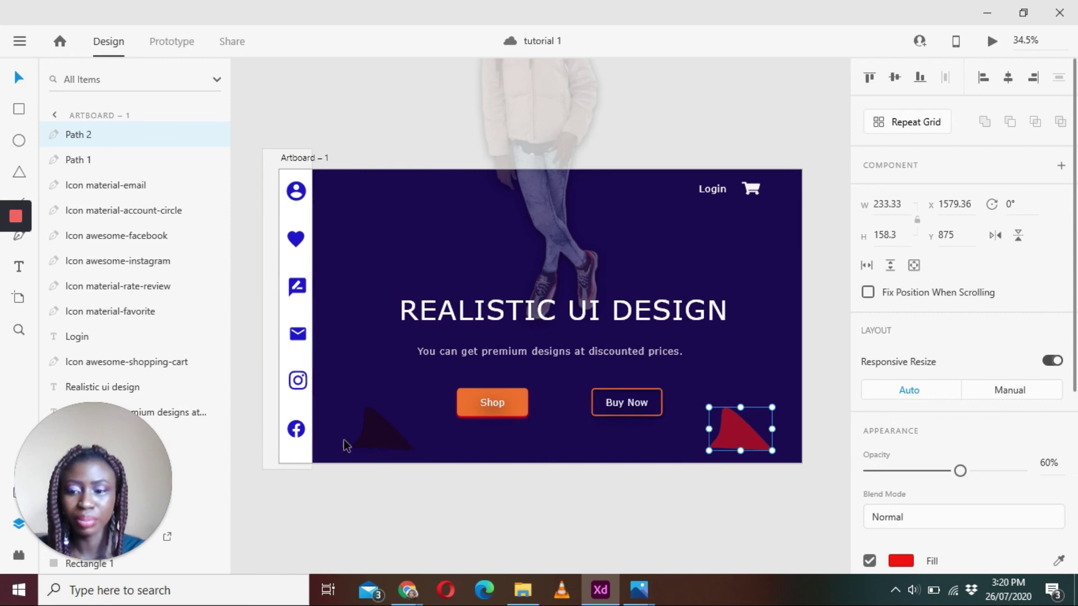
left_click(396, 444)
left_click(730, 443)
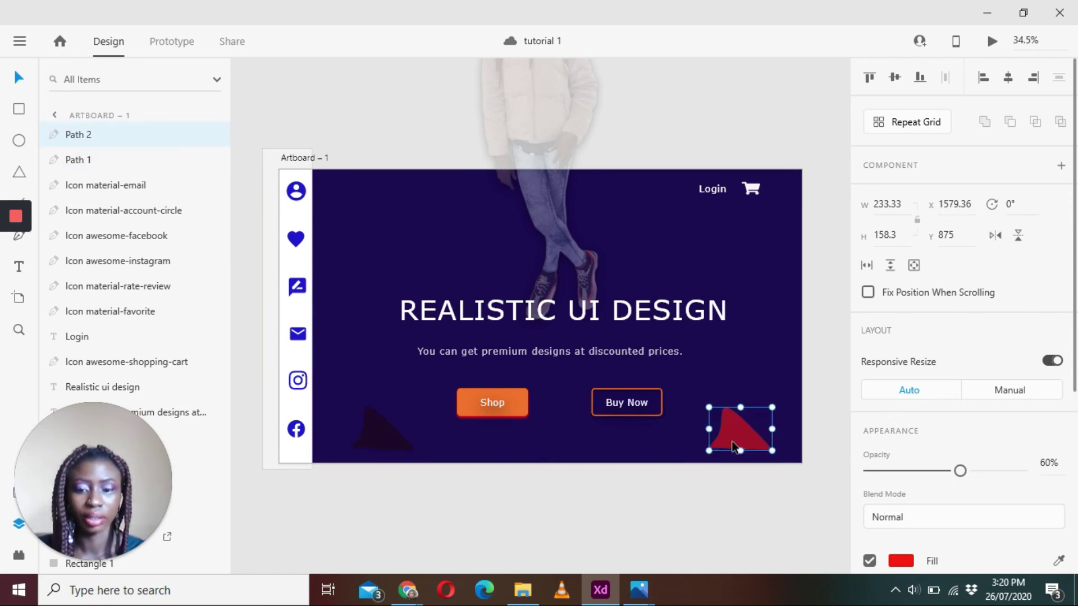
left_click(388, 446)
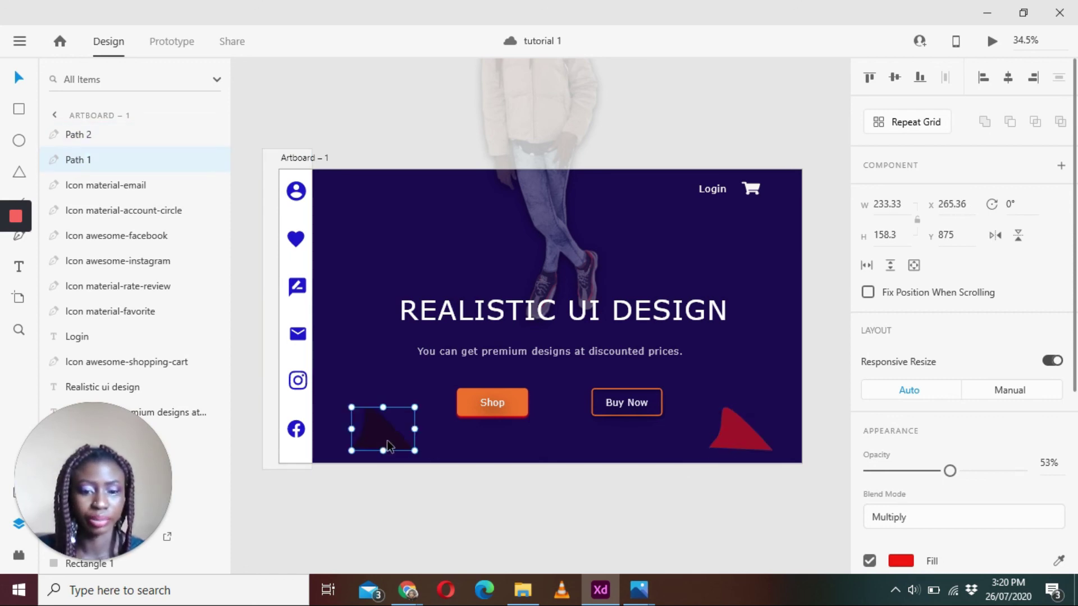
left_click(721, 444)
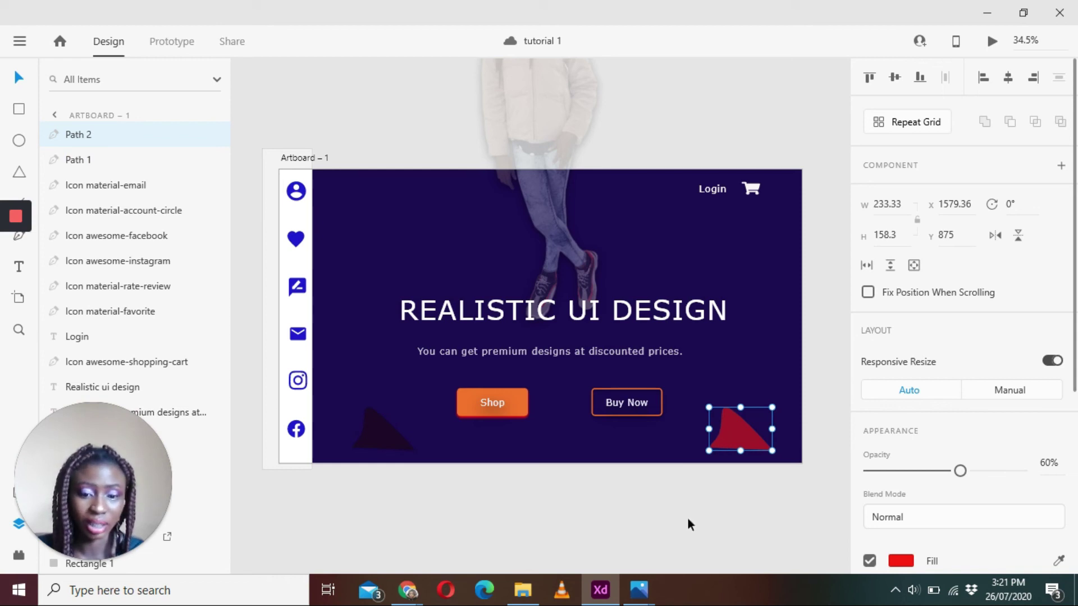
left_click(605, 594)
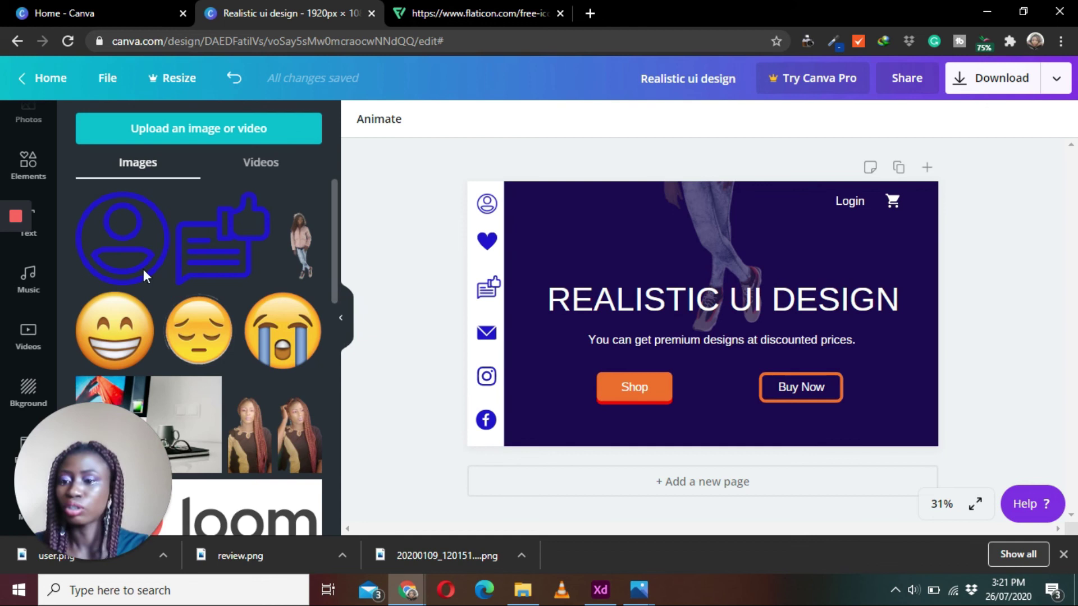
Add a pentagonal banner shape from the Shapes elements, turn it upside down and shrink it into the page's lower-right corner.
left_click(29, 169)
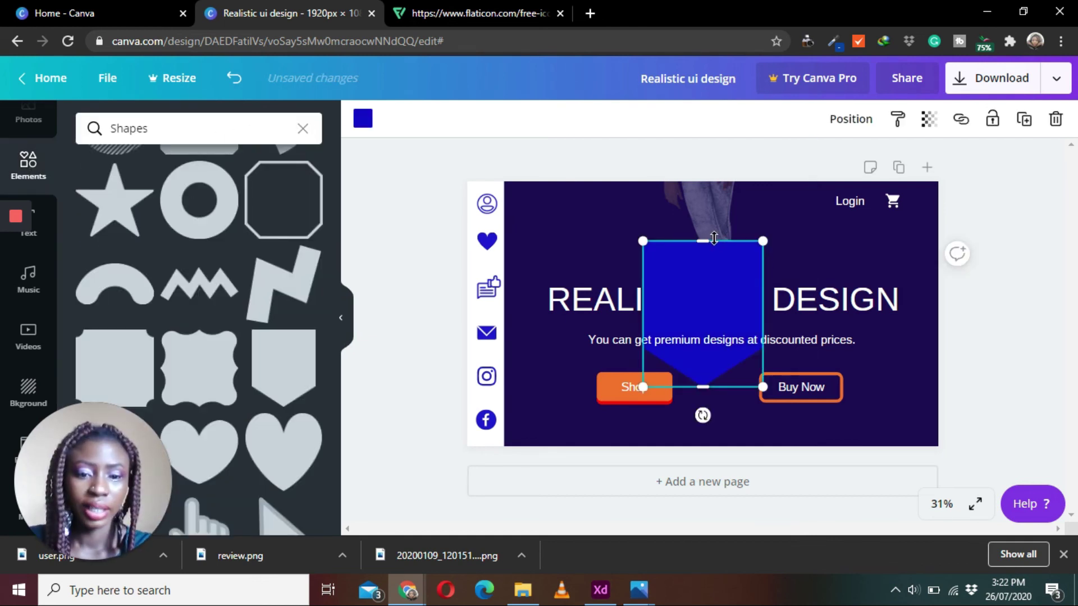
left_click_drag(732, 387, 722, 449)
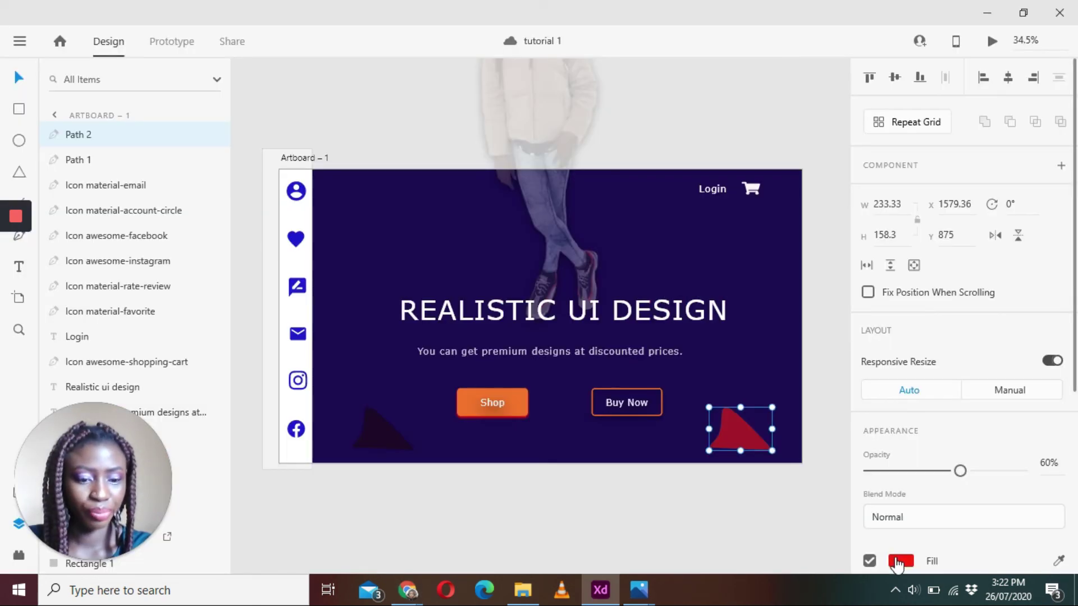
Copy the red triangle's fill hex #EF1010 from Adobe XD and apply it to the pentagonal shape in Canva.
left_click(898, 559)
key("ctrl+c")
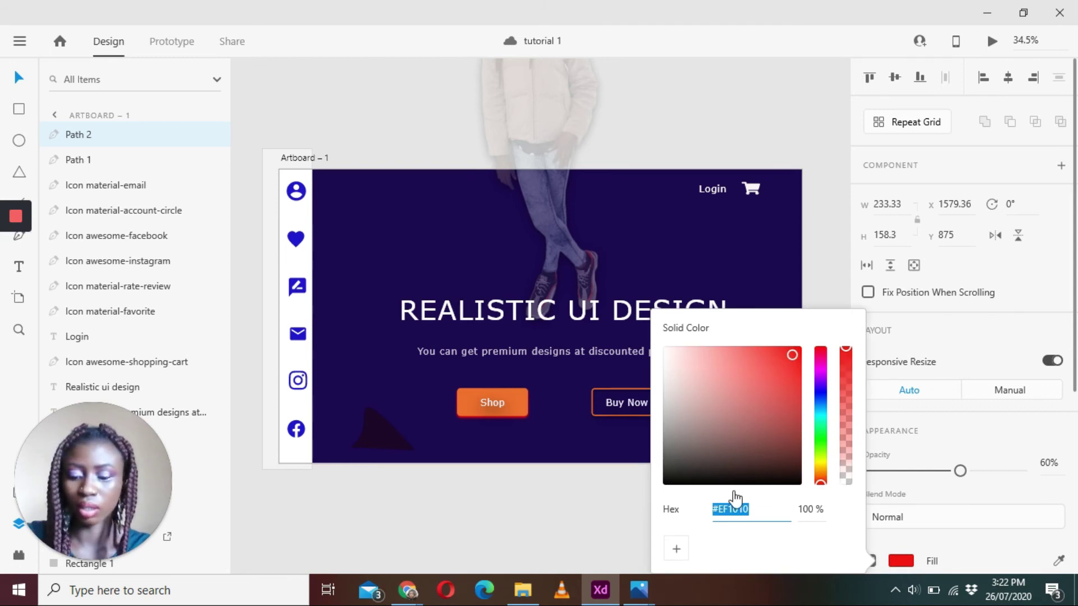
left_click(415, 594)
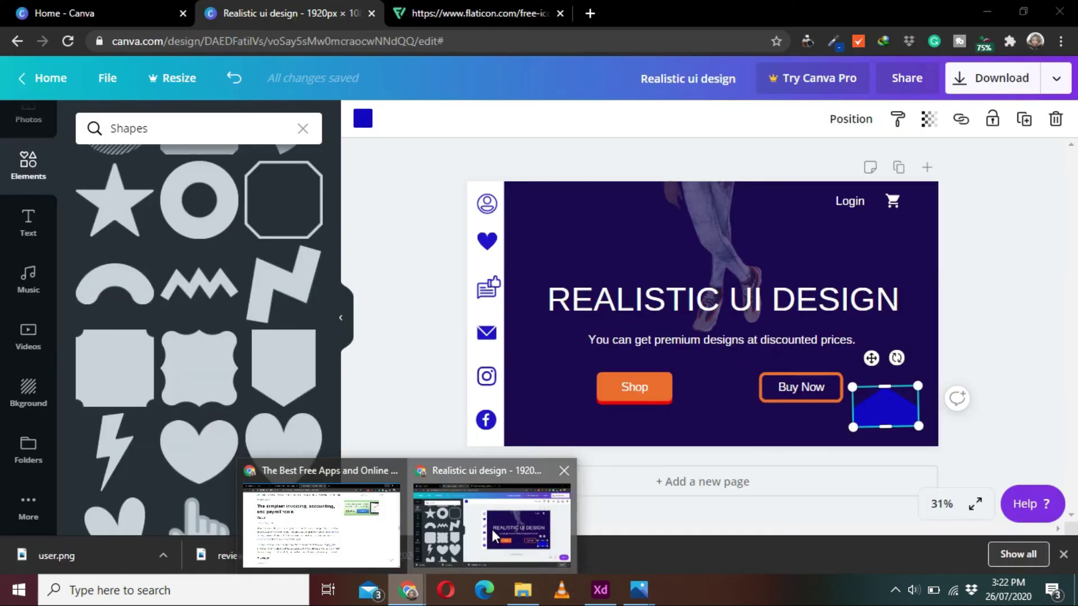
left_click(491, 522)
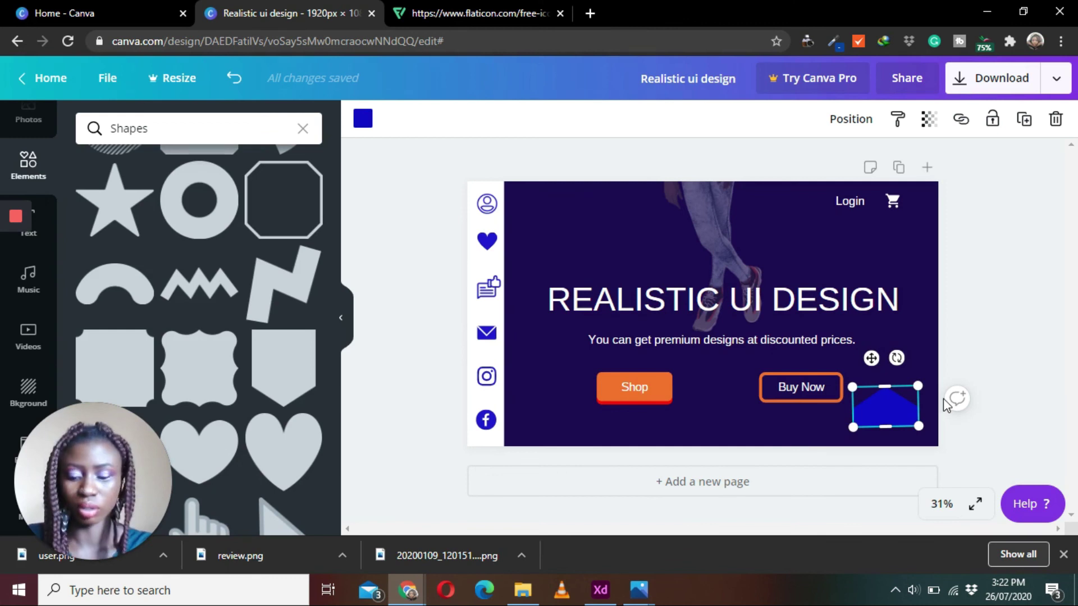
key("ctrl+v")
Check the red triangle's opacity in Adobe XD, set the Canva shape's transparency to 60 and place a copy in the page's lower-left corner.
left_click(533, 592)
left_click(538, 594)
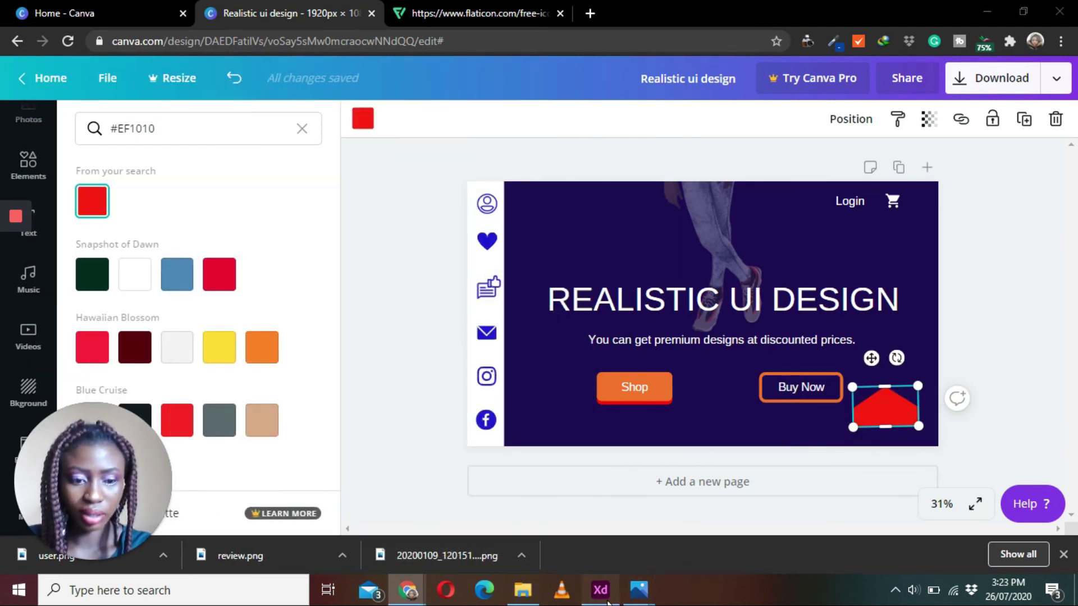
left_click(608, 603)
left_click(544, 477)
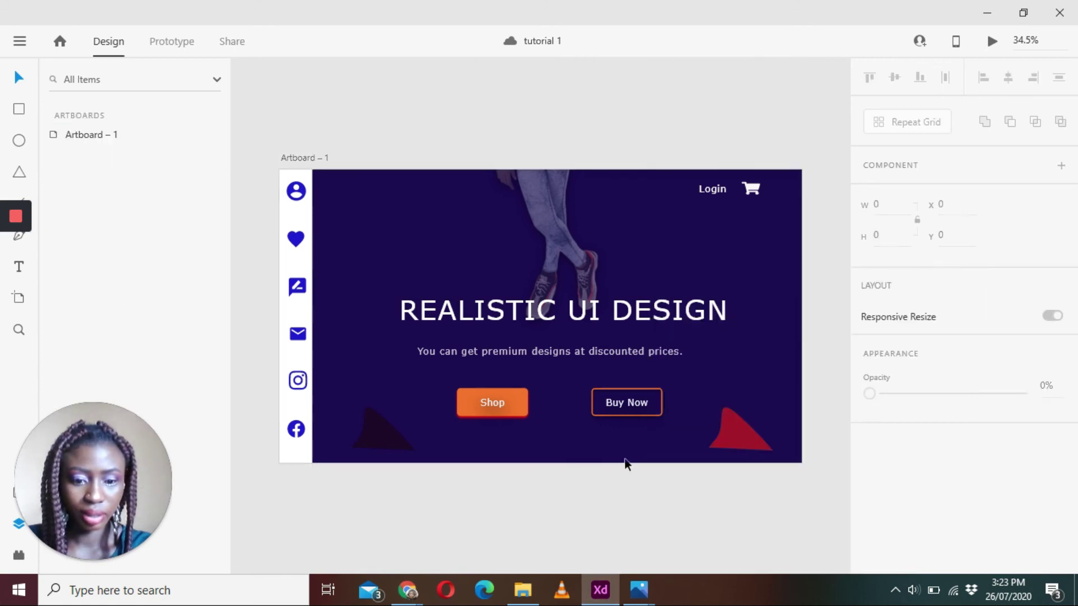
left_click(733, 440)
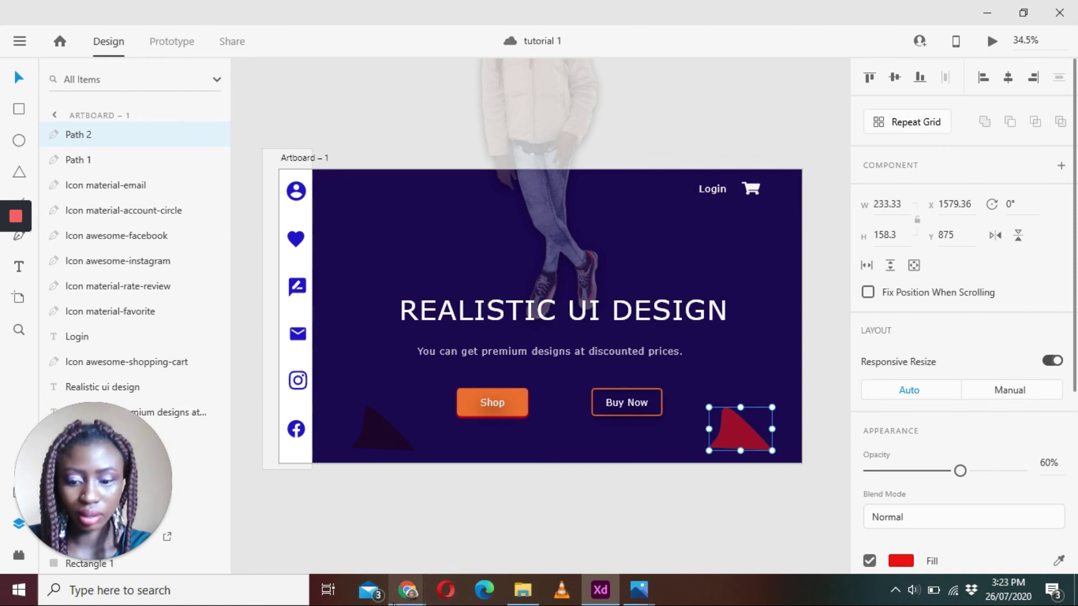
mouse_move(403, 600)
left_click(494, 513)
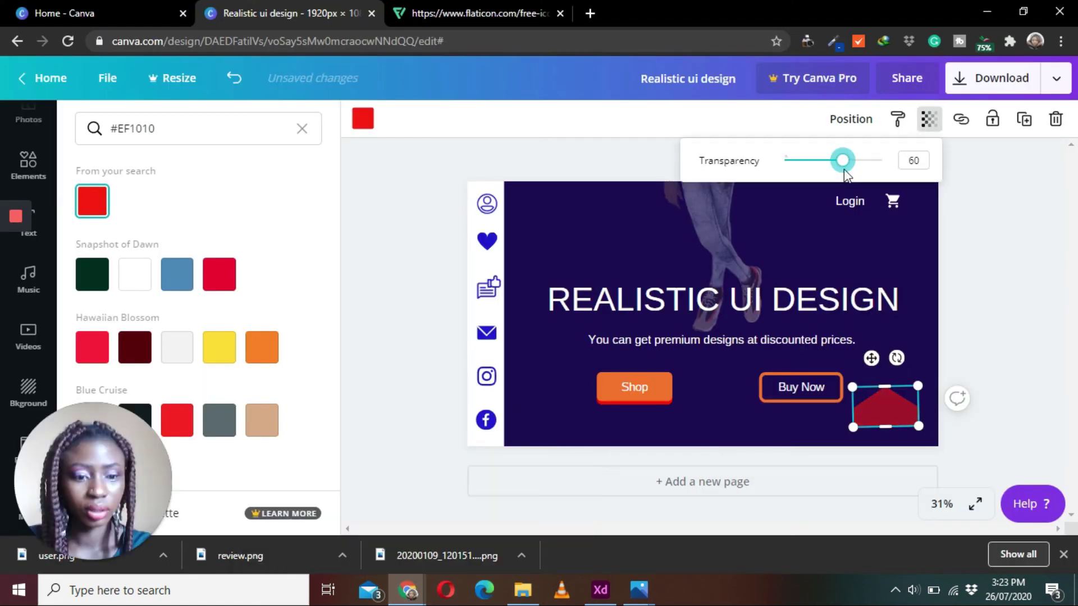
key("Escape")
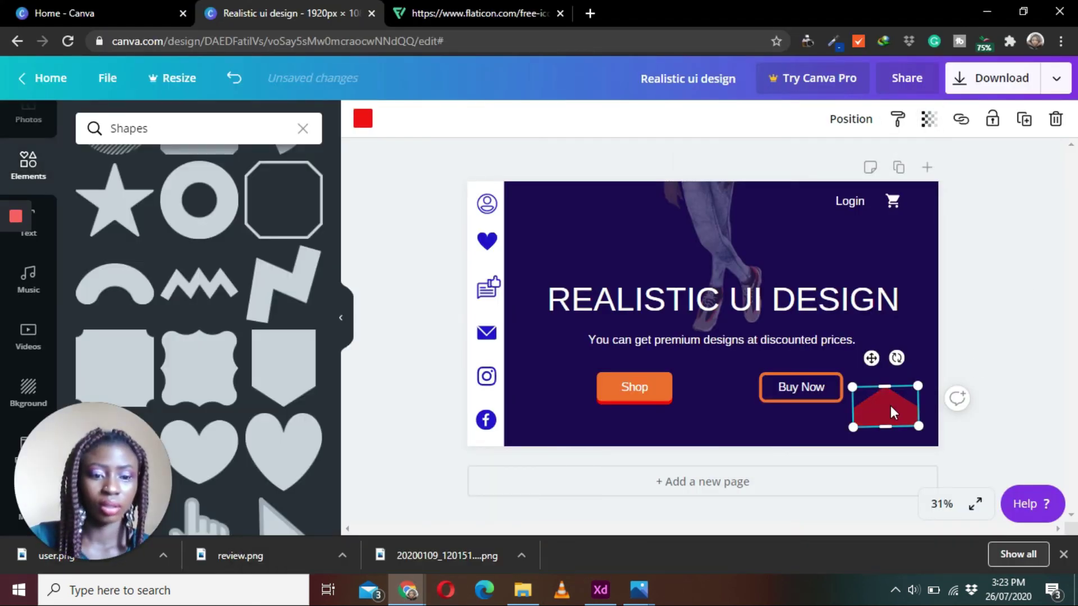
left_click_drag(888, 416, 578, 404)
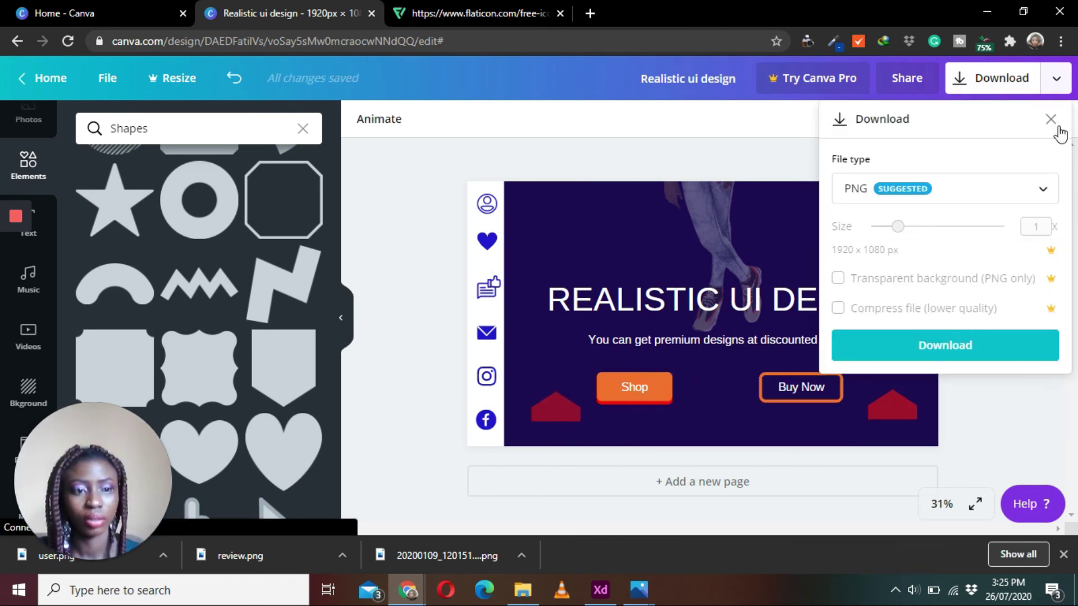
Download the finished design as a PNG and open Realistic ui design.png in Photos.
left_click(1050, 120)
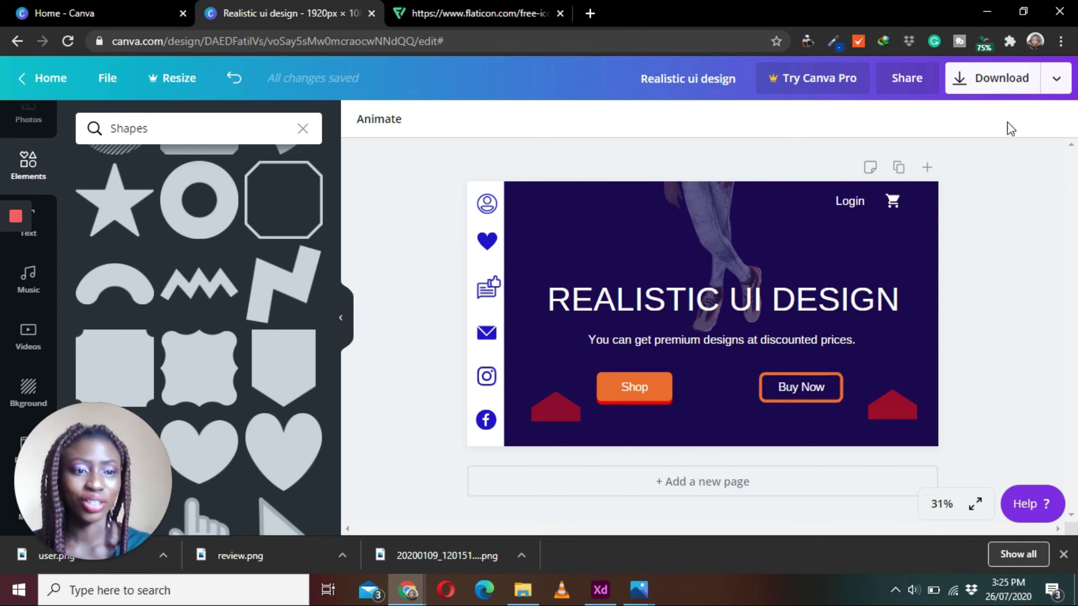
left_click(1013, 89)
left_click(927, 341)
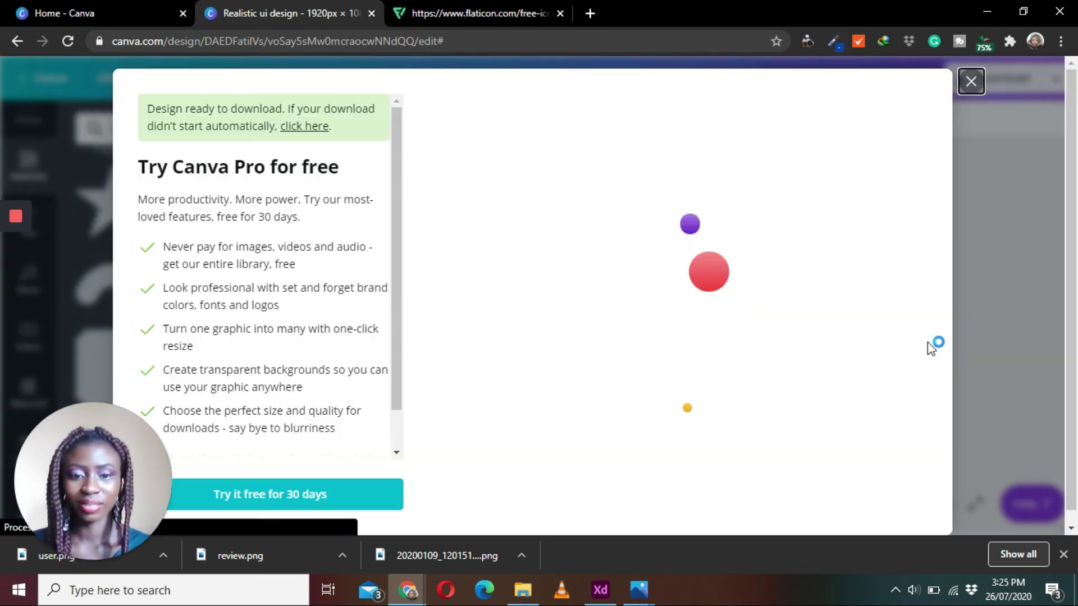
left_click(164, 556)
left_click(225, 465)
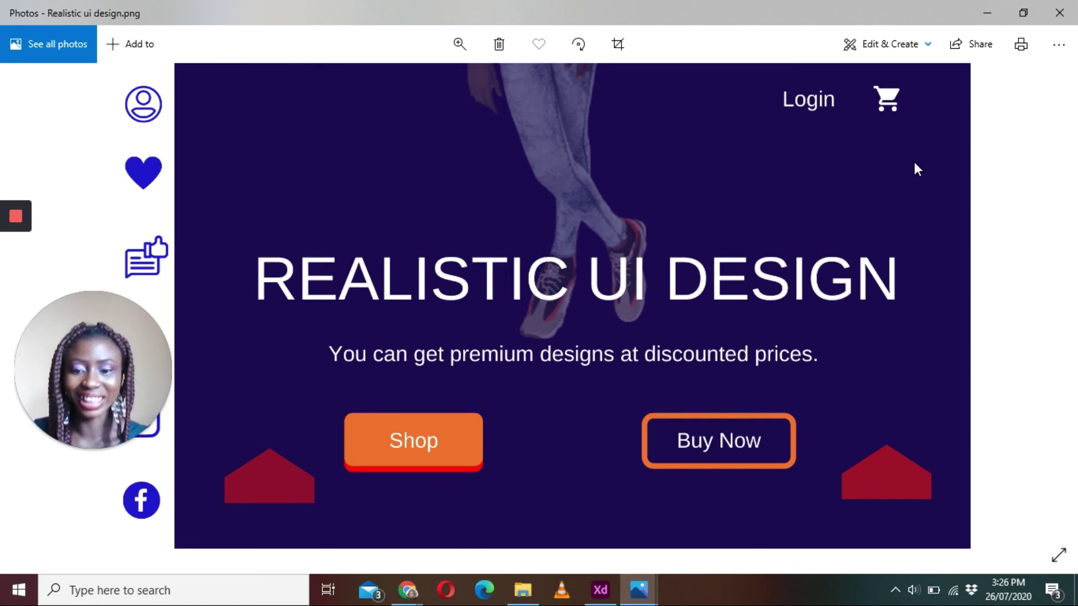
Arrange Realistic ui design.png and Artboard – 1.png side by side in Photos and compare the two designs.
left_click(1024, 14)
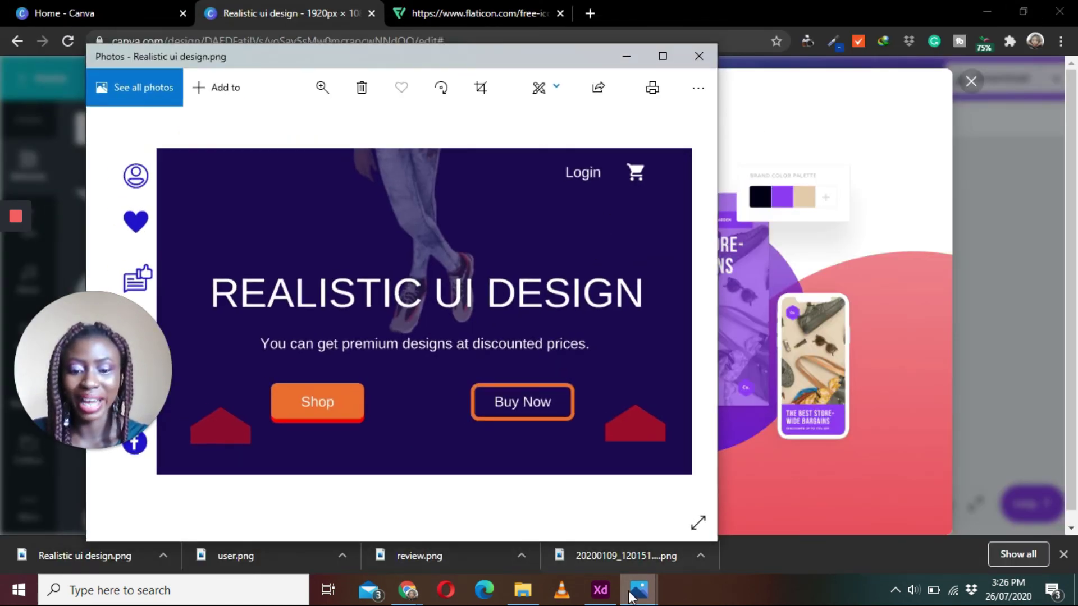
mouse_move(637, 590)
mouse_move(806, 521)
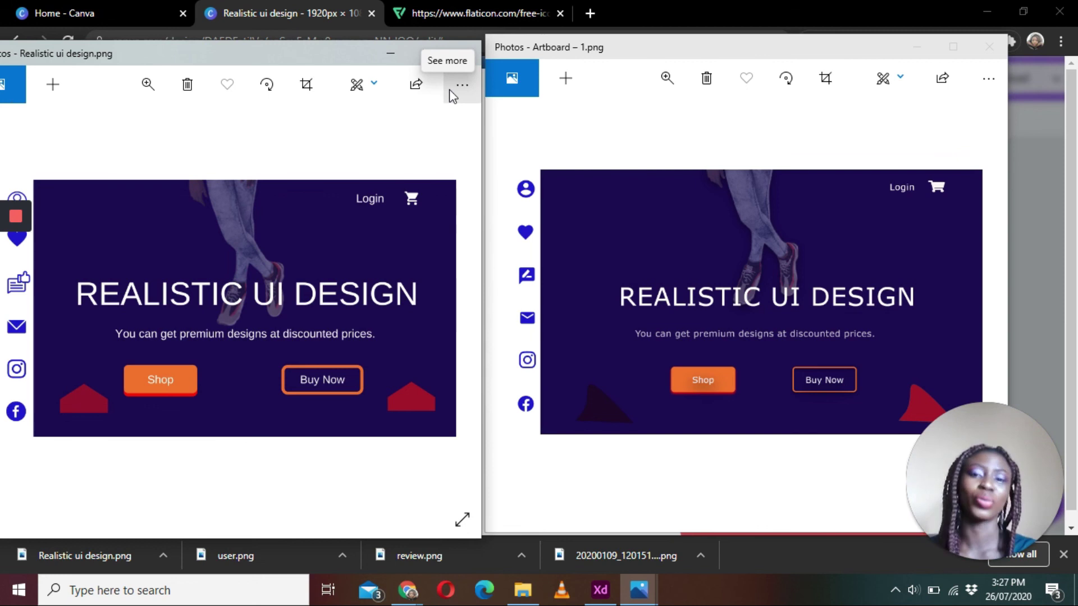
left_click_drag(344, 50, 351, 33)
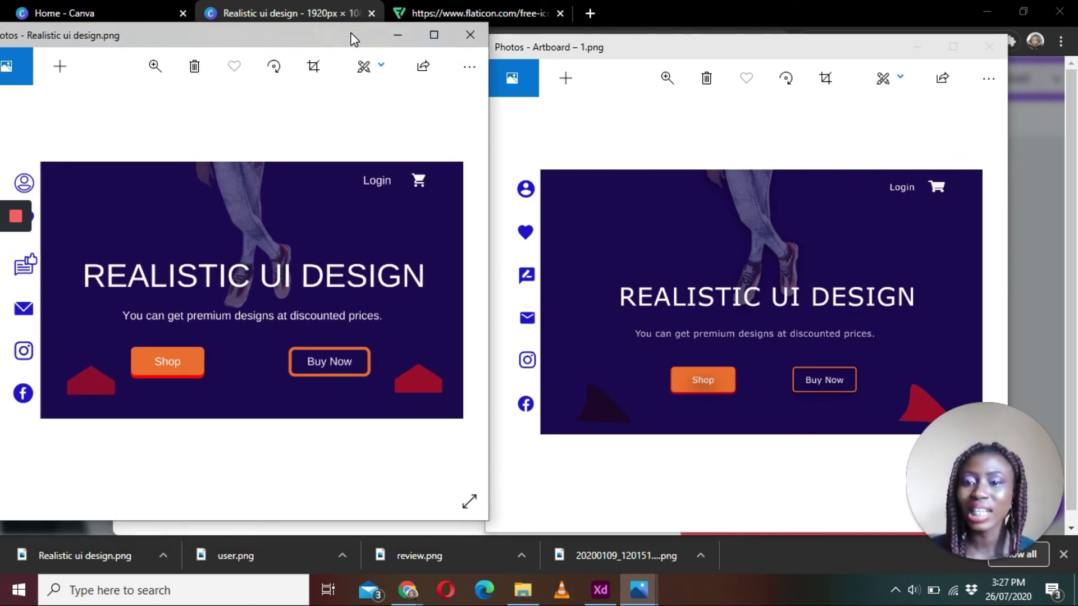
left_click_drag(628, 384, 654, 366)
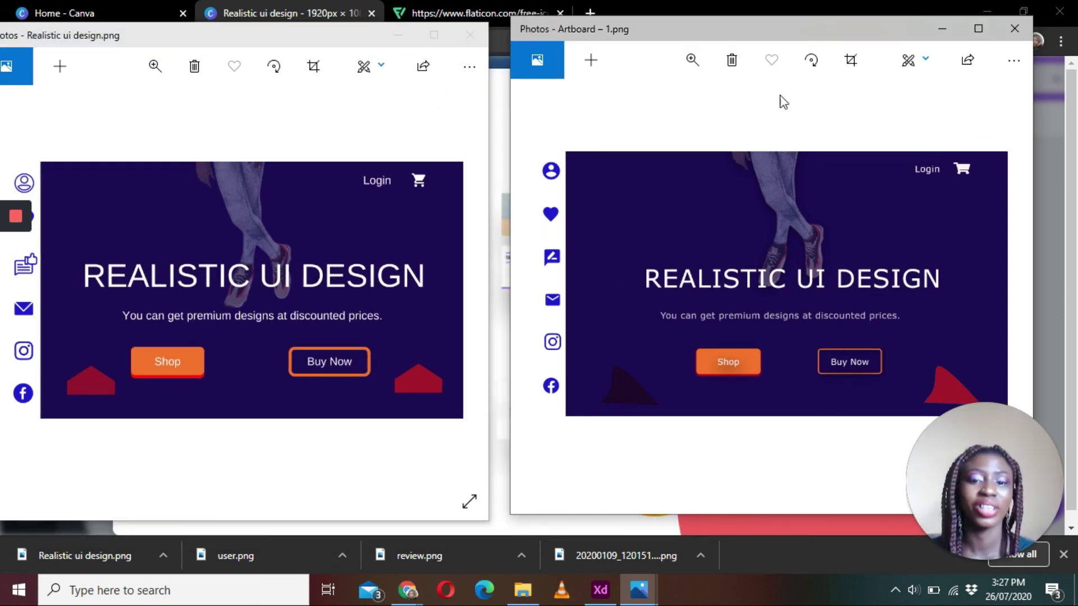